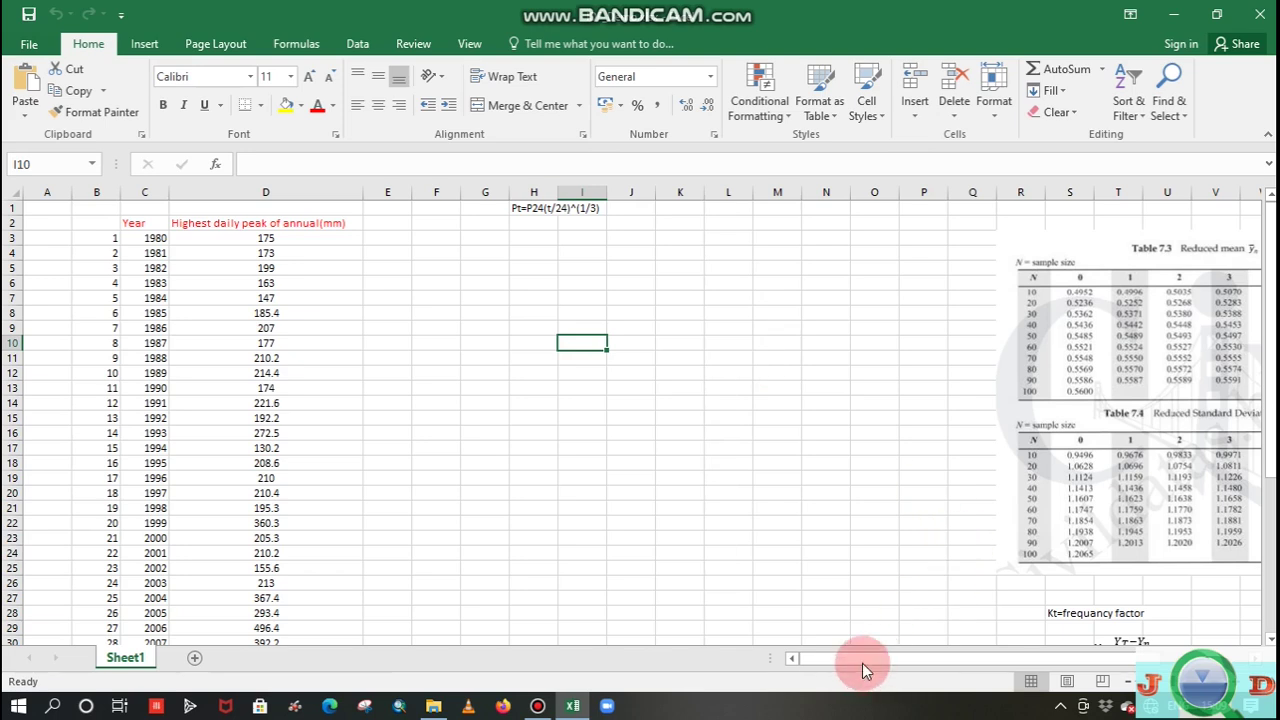
- Enter the duration headings 5min, 10min and 15min in cells F2 to H2
{"action": "left_click_drag", "start_coordinate": [862, 663], "coordinate": [884, 644]}
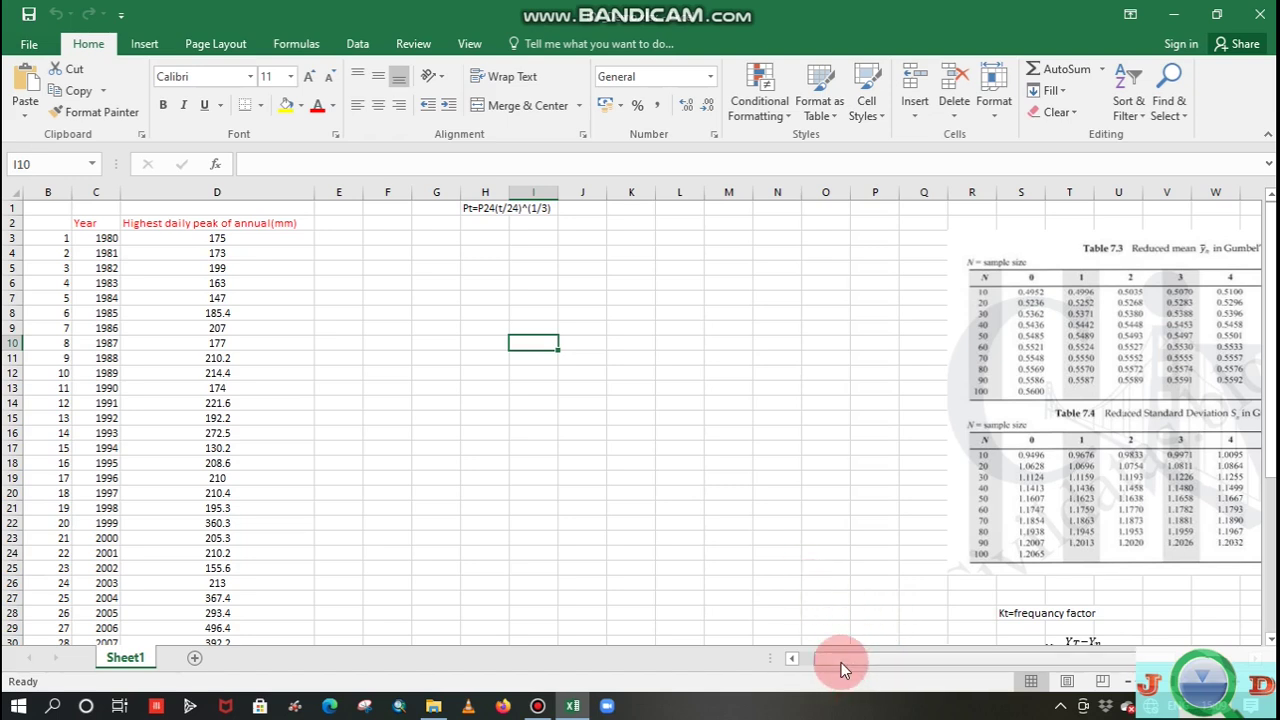
{"action": "left_click_drag", "start_coordinate": [841, 662], "coordinate": [835, 657]}
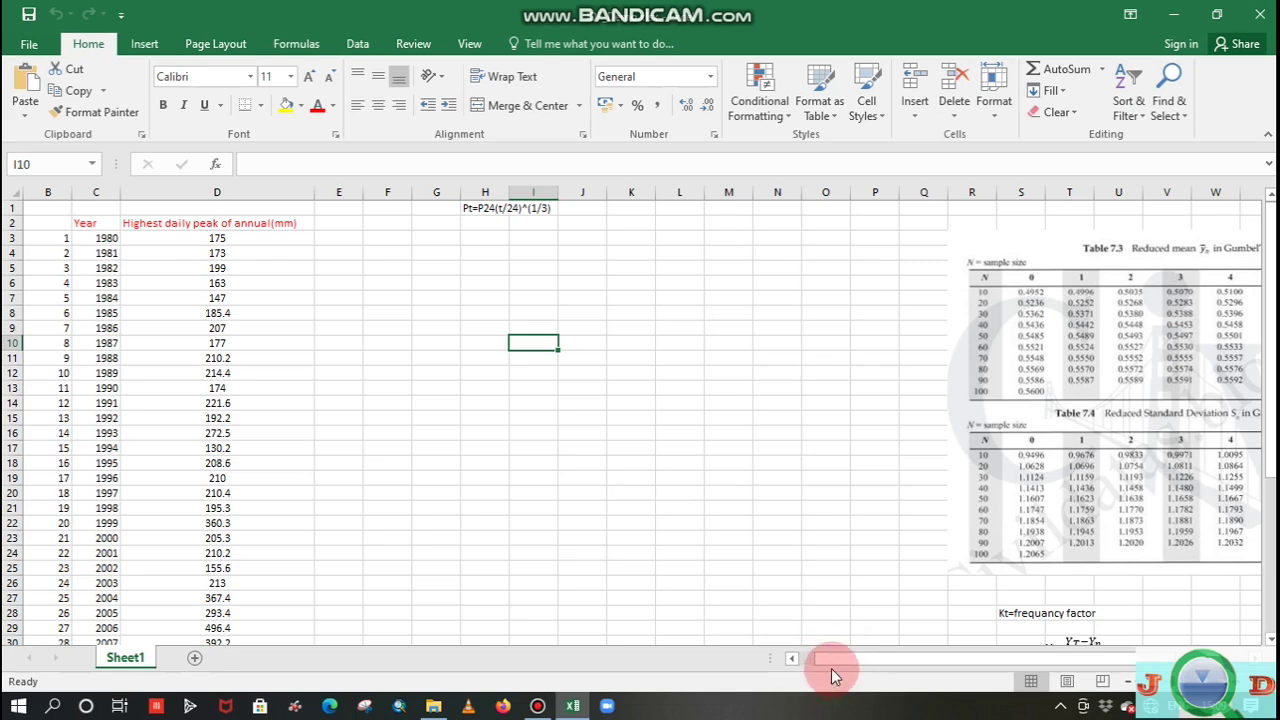
{"action": "mouse_move", "coordinate": [818, 668]}
{"action": "left_mouse_down"}
{"action": "mouse_move", "coordinate": [826, 645]}
{"action": "mouse_move", "coordinate": [820, 662]}
{"action": "left_mouse_up"}
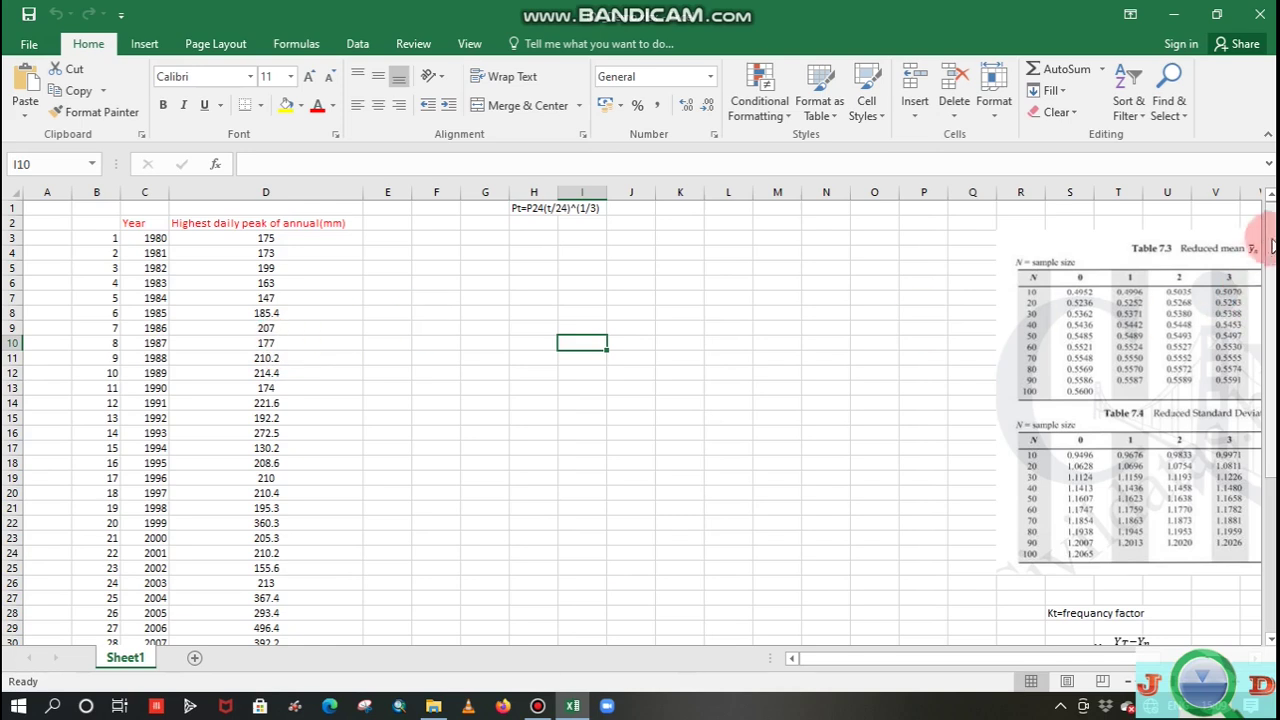
{"action": "mouse_move", "coordinate": [1268, 222]}
{"action": "left_mouse_down"}
{"action": "mouse_move", "coordinate": [1268, 234]}
{"action": "mouse_move", "coordinate": [1268, 218]}
{"action": "left_mouse_up"}
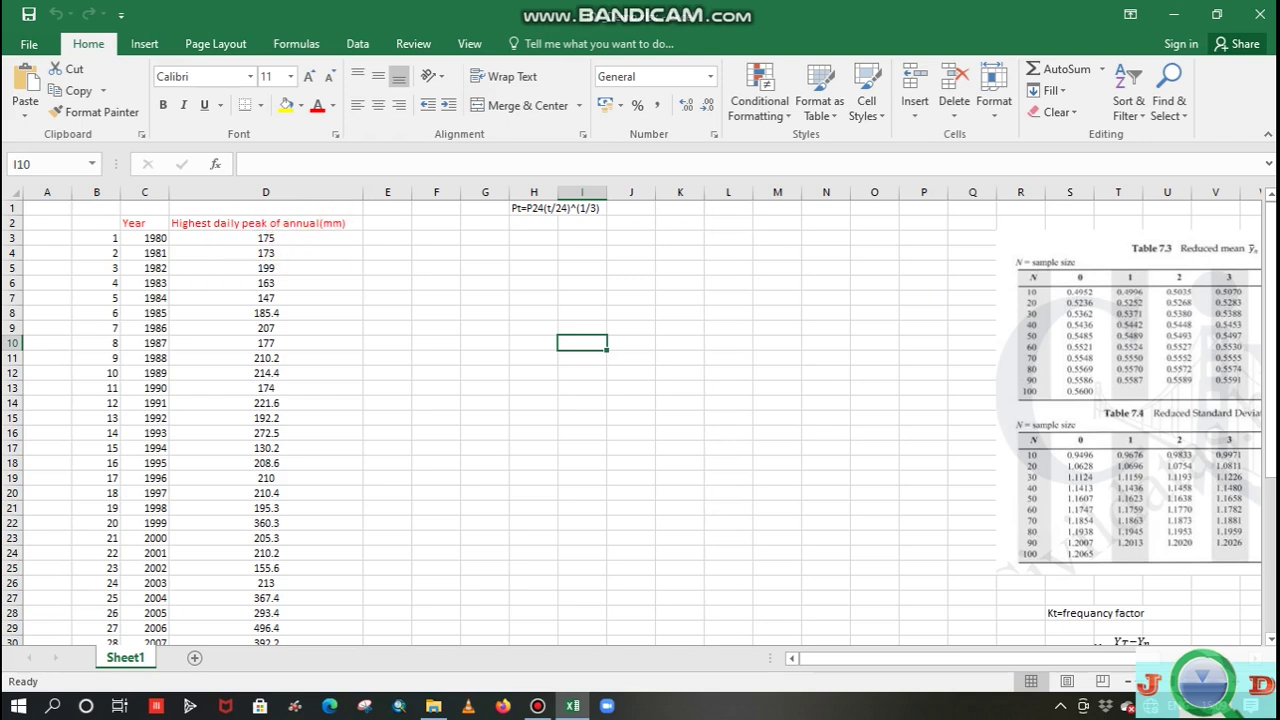
{"action": "left_click_drag", "start_coordinate": [1265, 240], "coordinate": [1268, 345]}
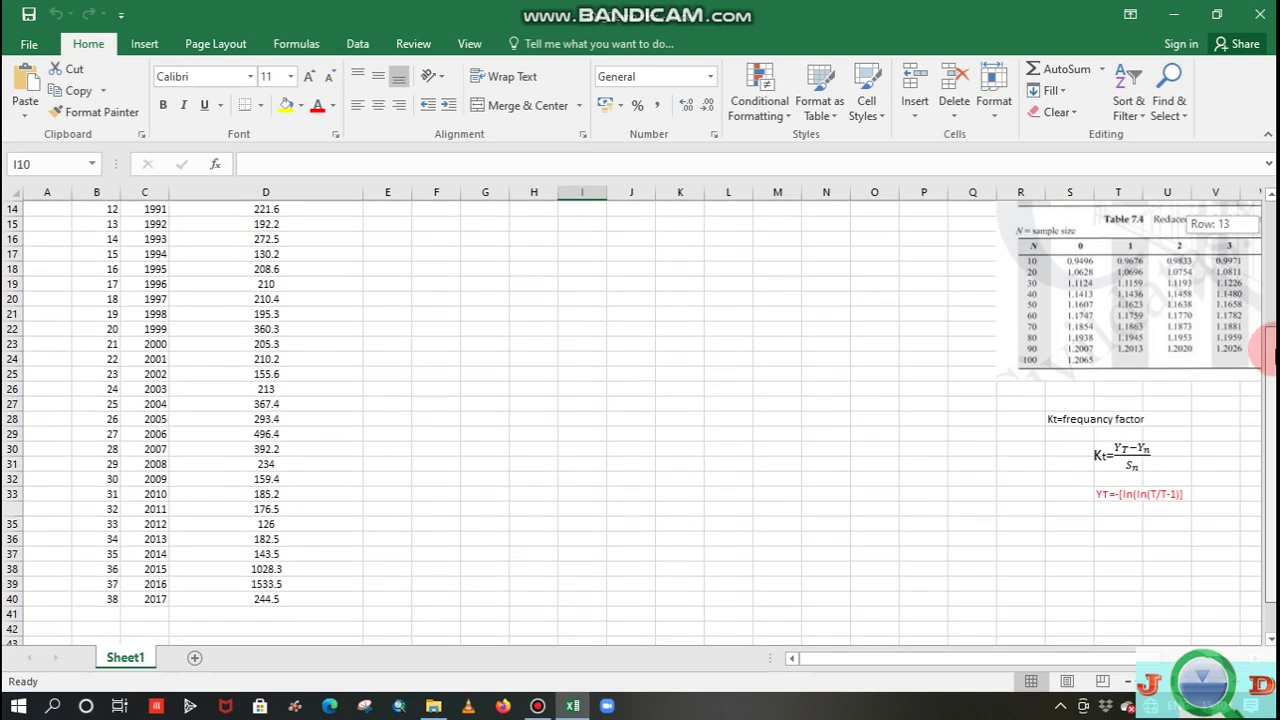
{"action": "left_click_drag", "start_coordinate": [1268, 345], "coordinate": [1268, 212]}
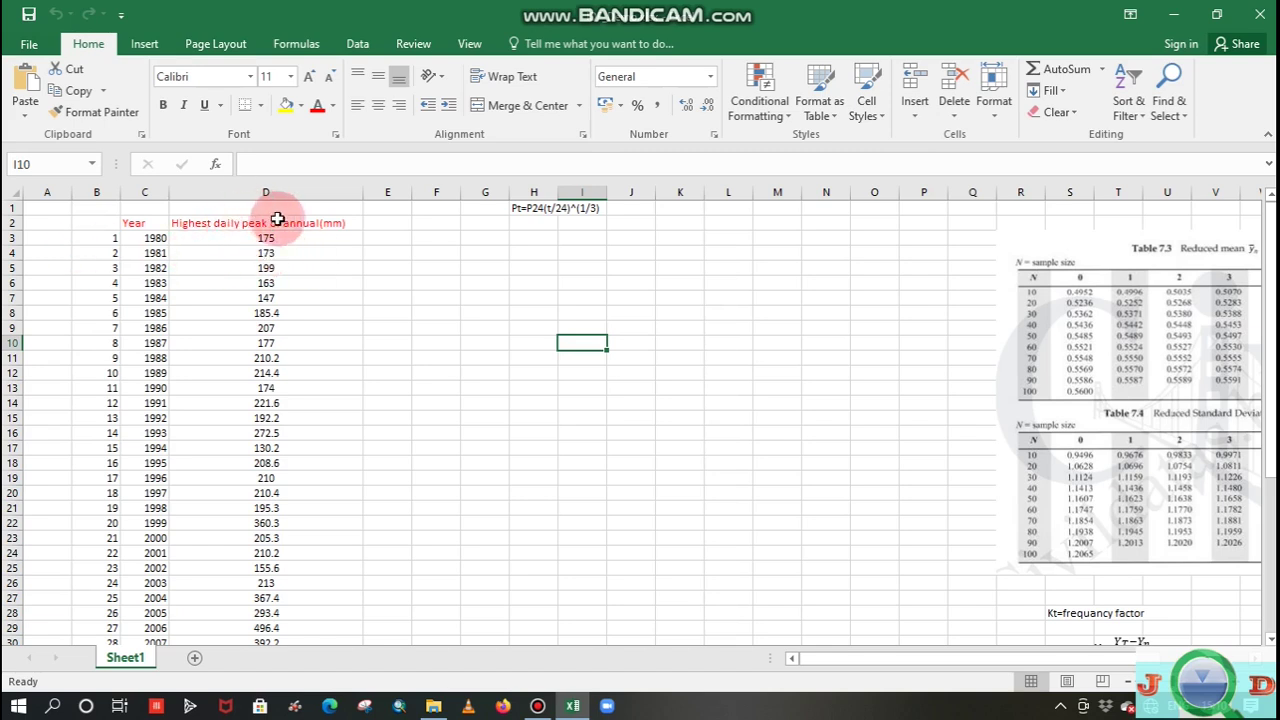
{"action": "left_click_drag", "start_coordinate": [1270, 240], "coordinate": [1268, 200]}
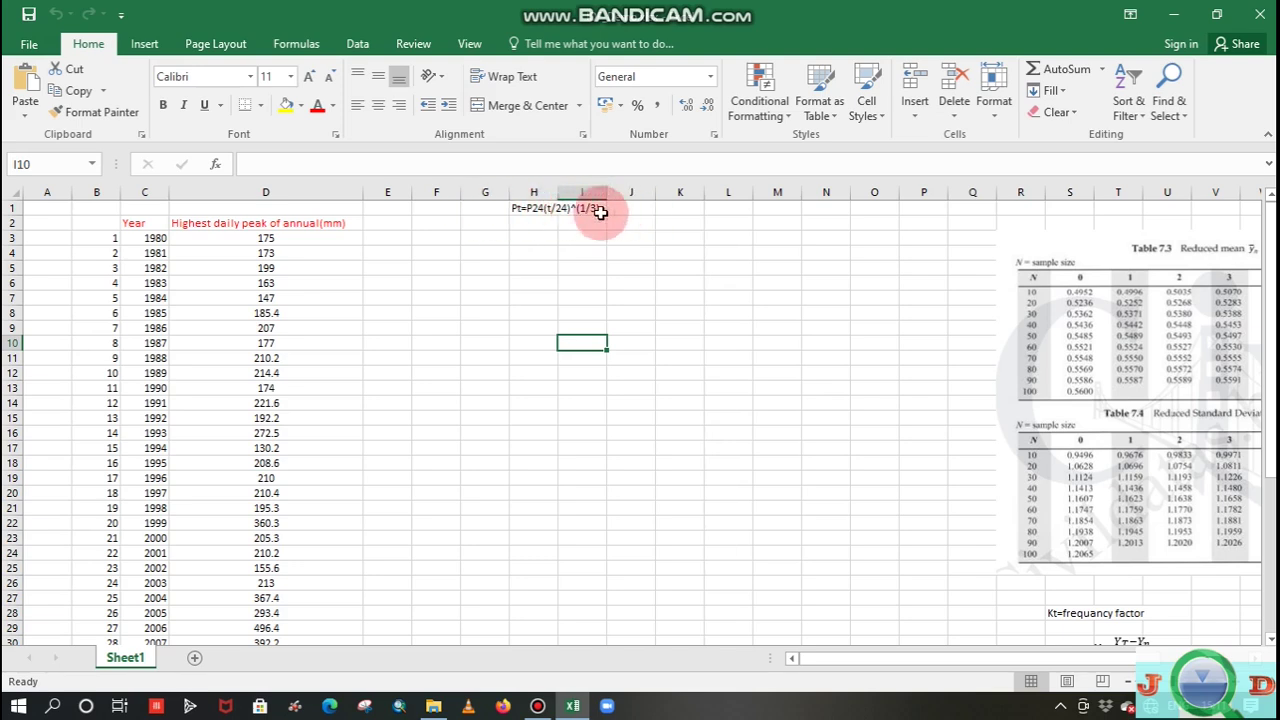
{"action": "left_click", "coordinate": [435, 220]}
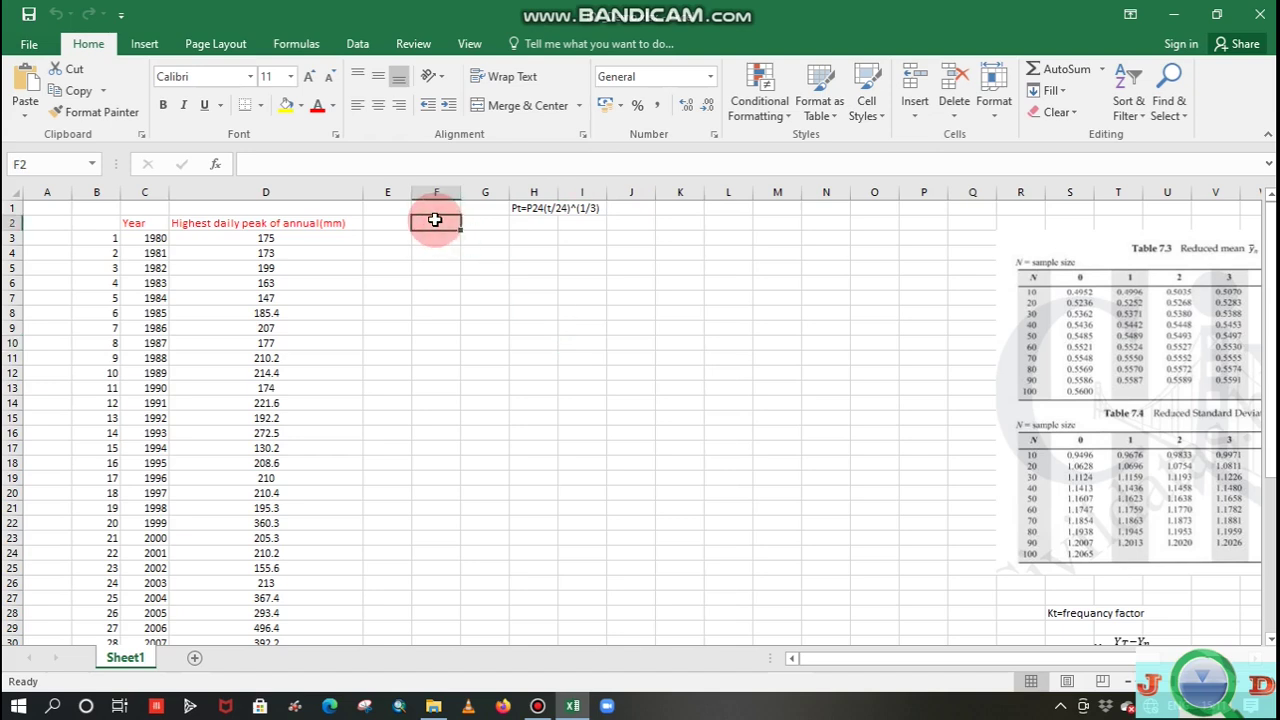
{"action": "double_click", "coordinate": [435, 220]}
{"action": "type", "text": "5min"}
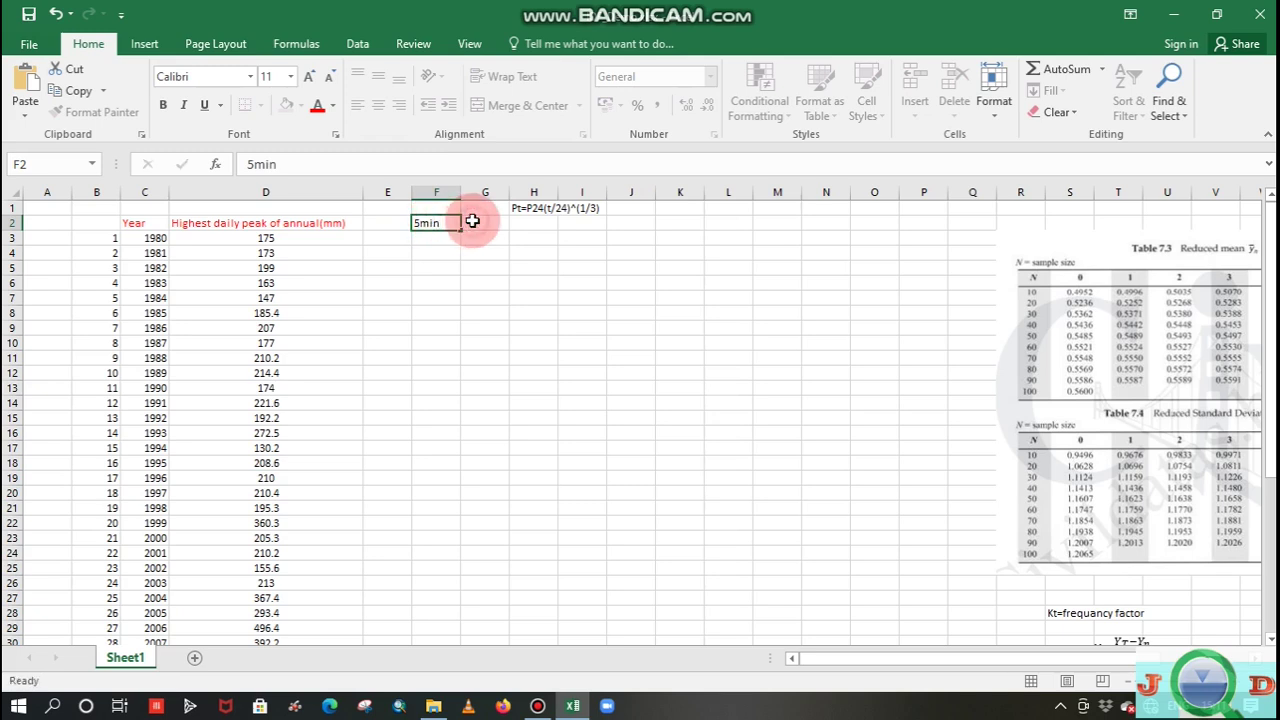
{"action": "left_click", "coordinate": [470, 222]}
{"action": "type", "text": "10min"}
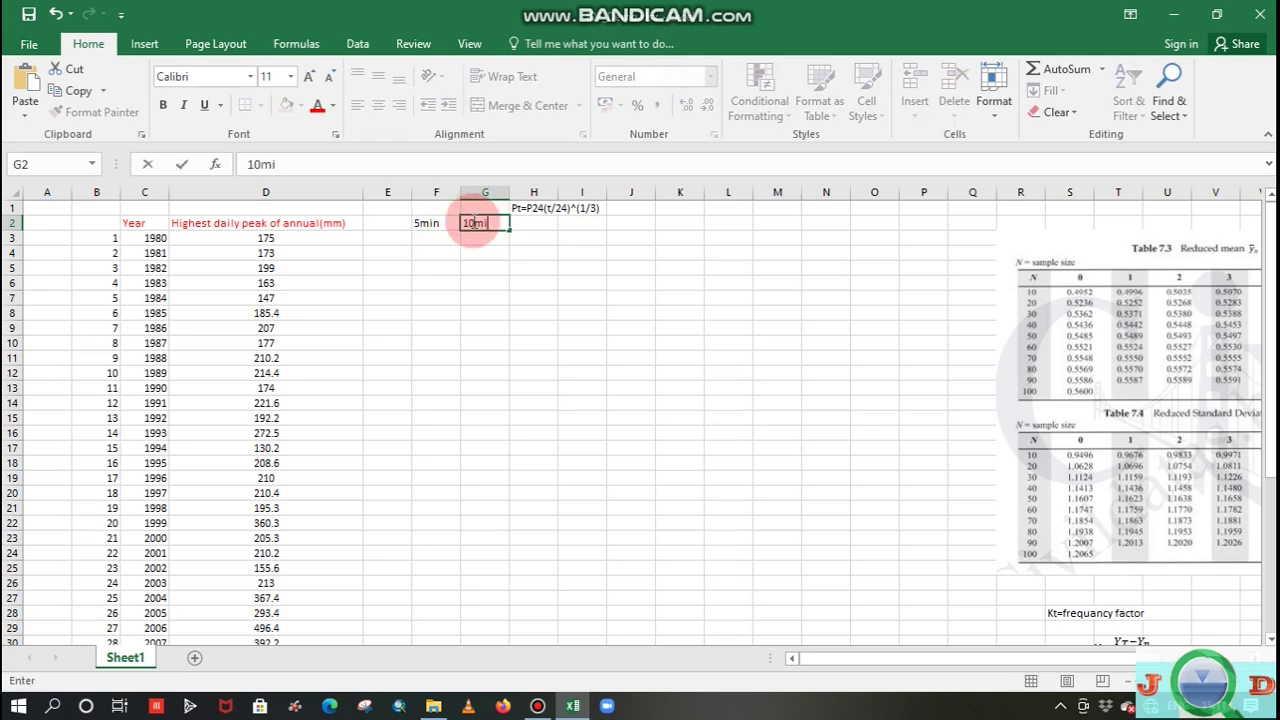
{"action": "left_click", "coordinate": [533, 224]}
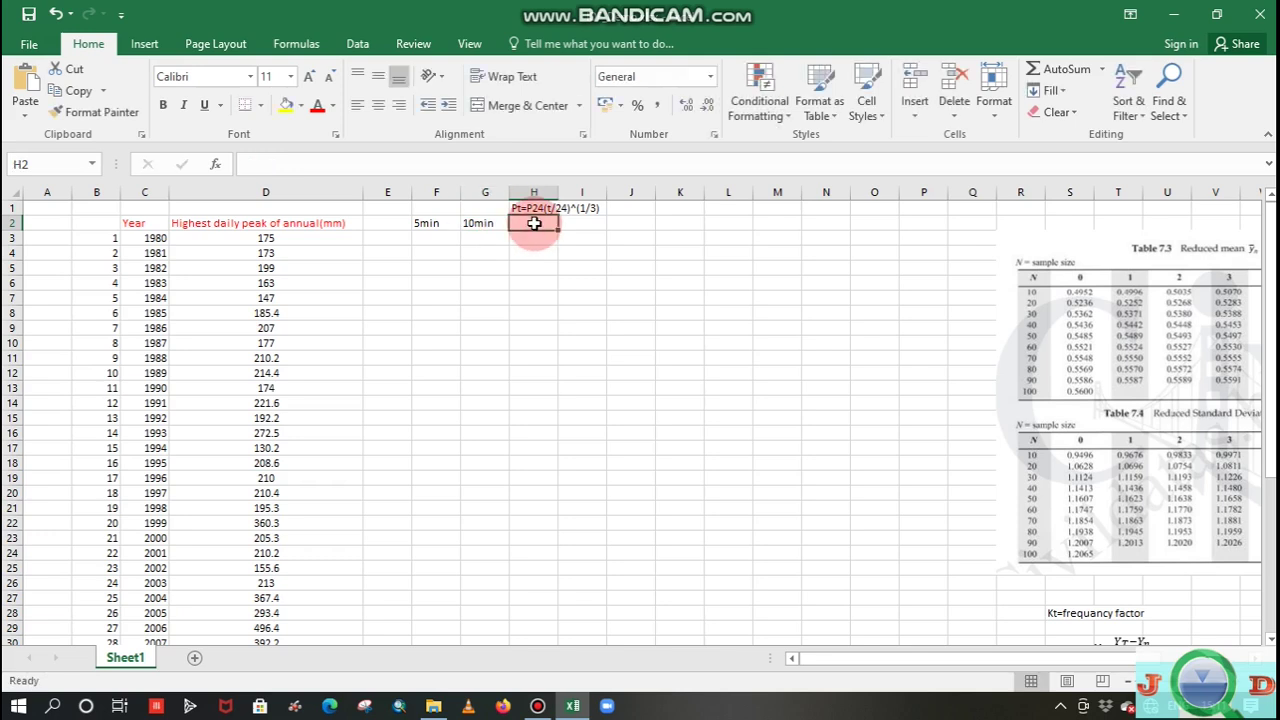
{"action": "type", "text": "15"}
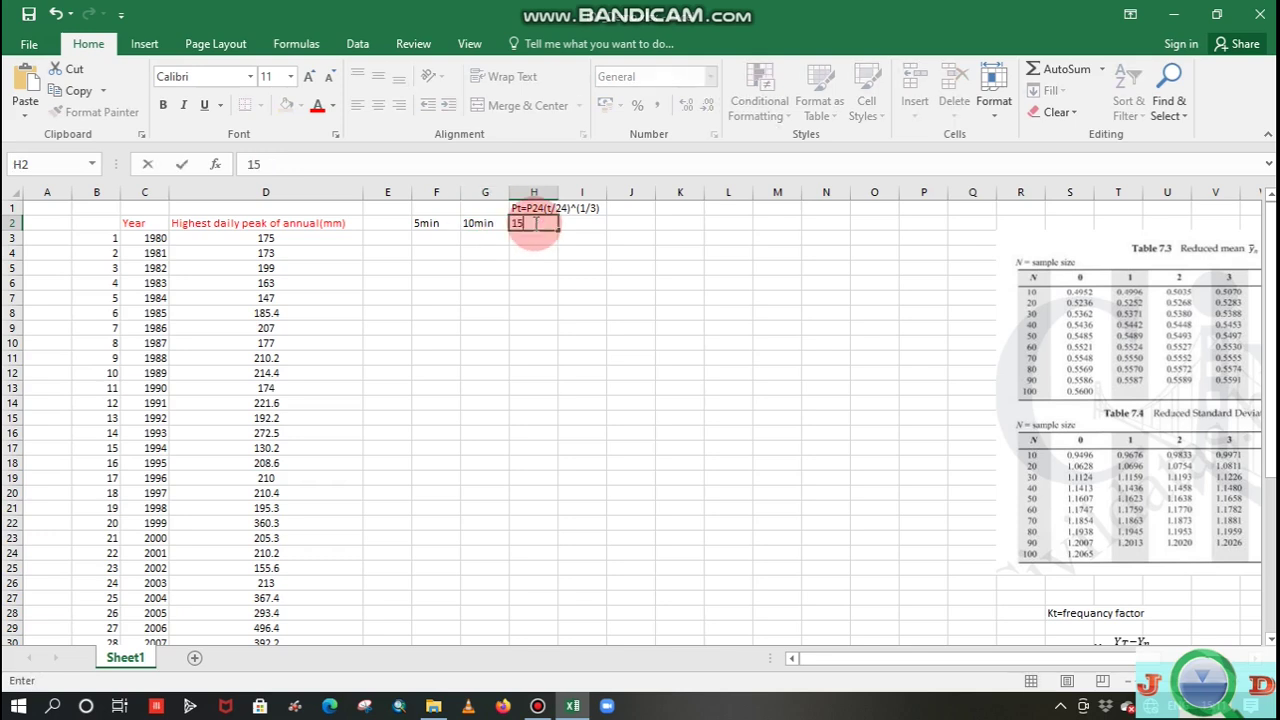
{"action": "type", "text": "min"}
{"action": "left_click", "coordinate": [586, 225]}
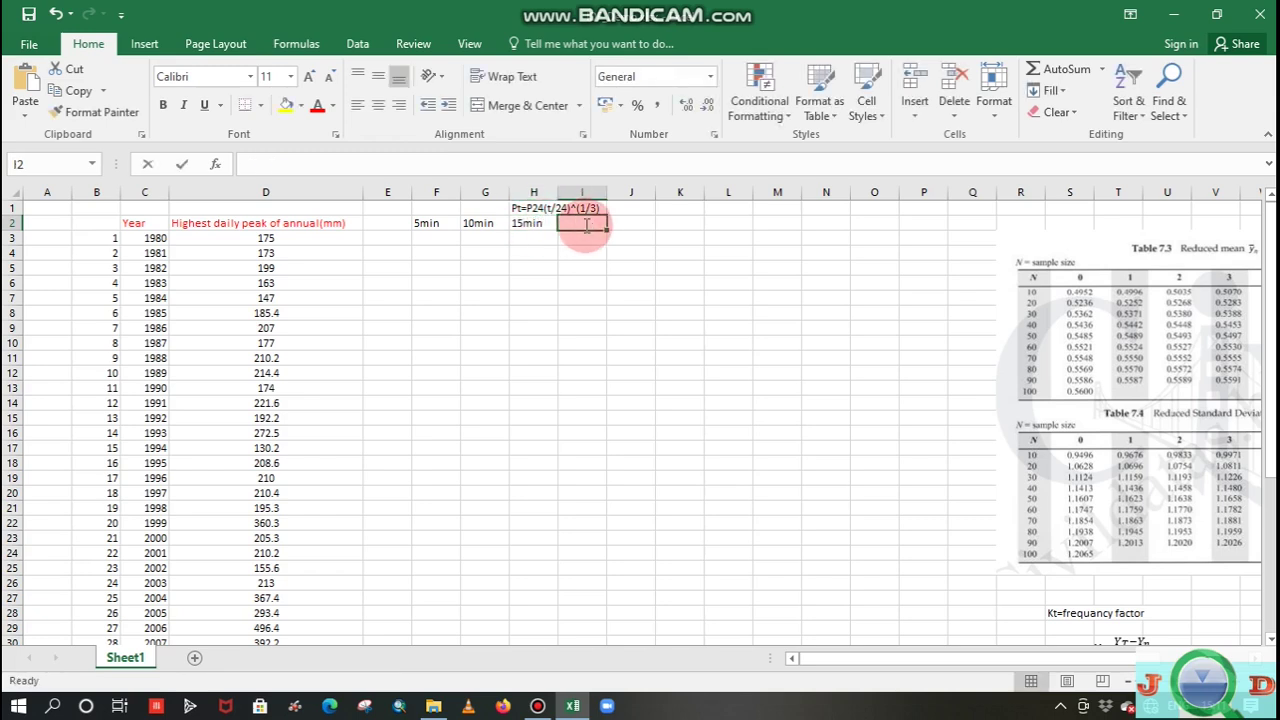
- Add the headings 30min, 60min, 120min, 720min and 1440min in cells I2 to M2
{"action": "type", "text": "30min"}
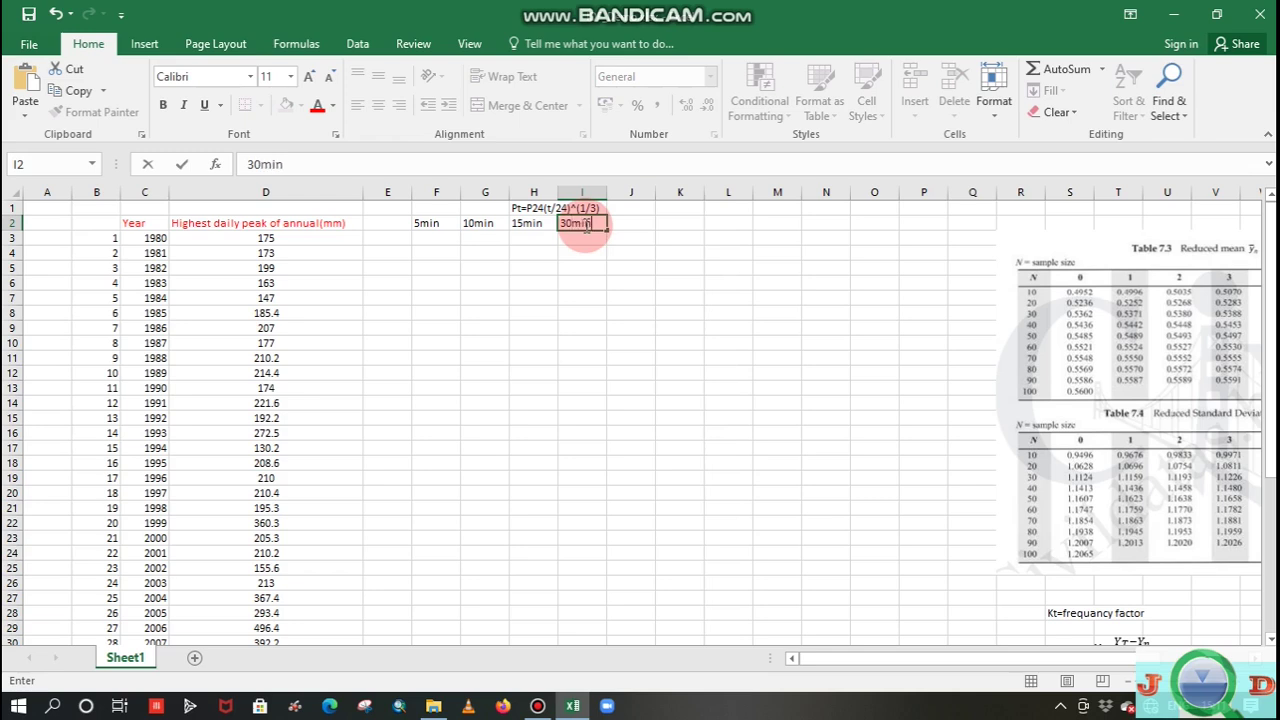
{"action": "double_click", "coordinate": [641, 225]}
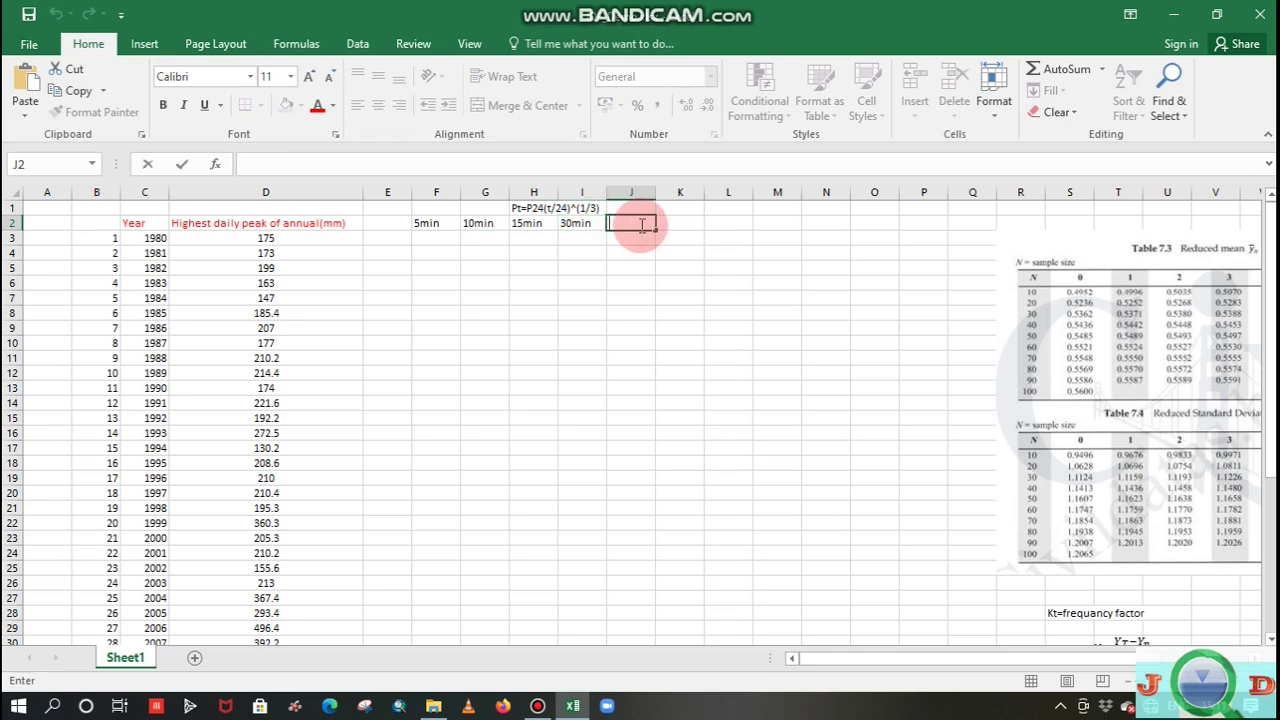
{"action": "type", "text": "60min"}
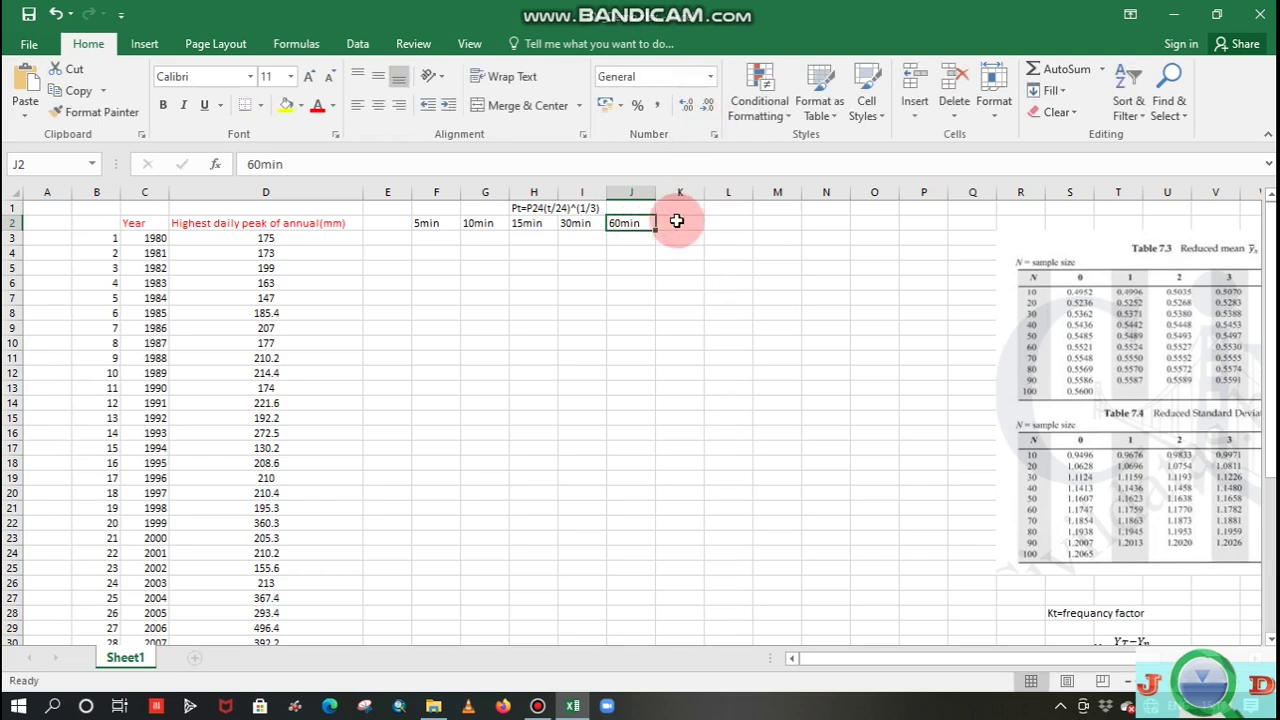
{"action": "left_click", "coordinate": [680, 224]}
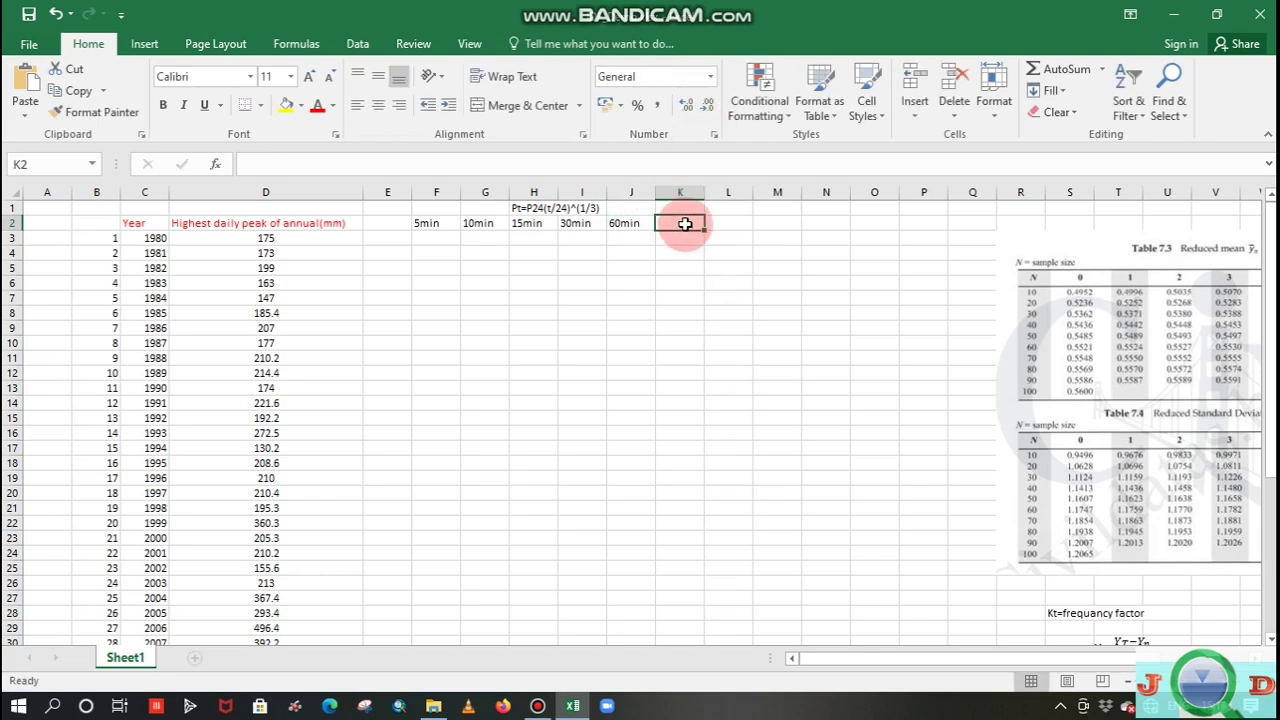
{"action": "type", "text": "120"}
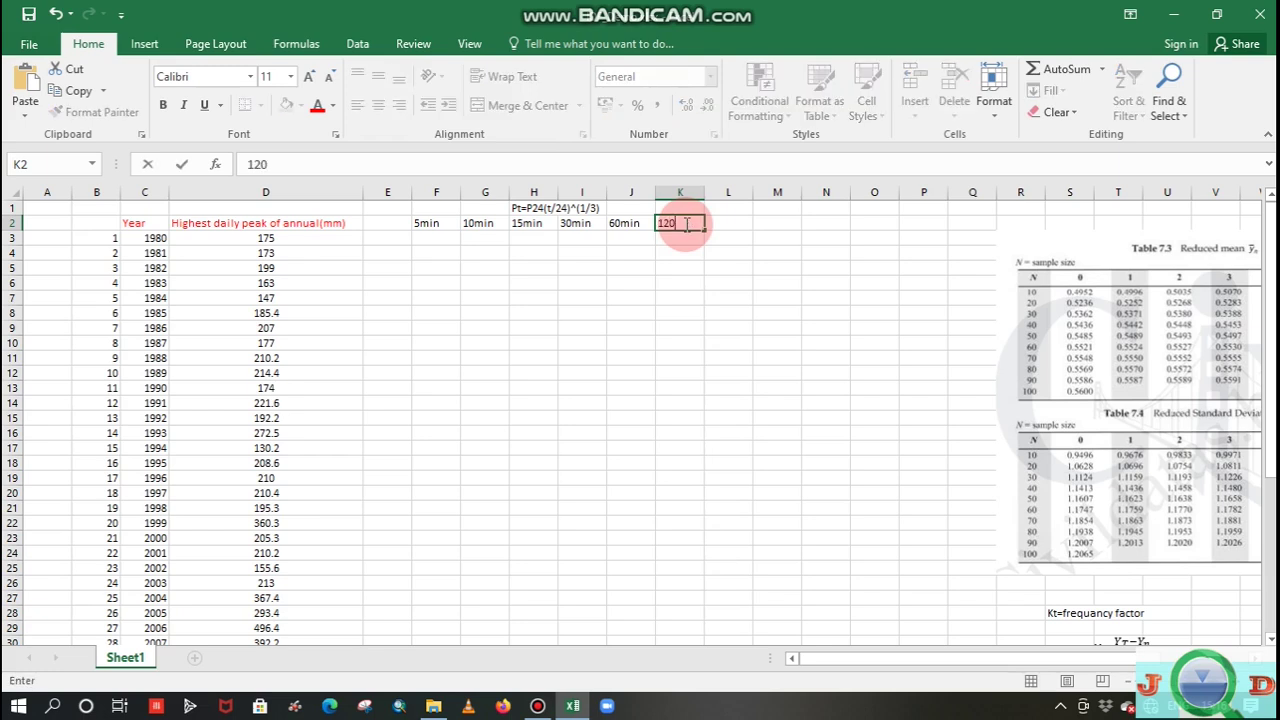
{"action": "type", "text": "min"}
{"action": "left_click", "coordinate": [737, 224]}
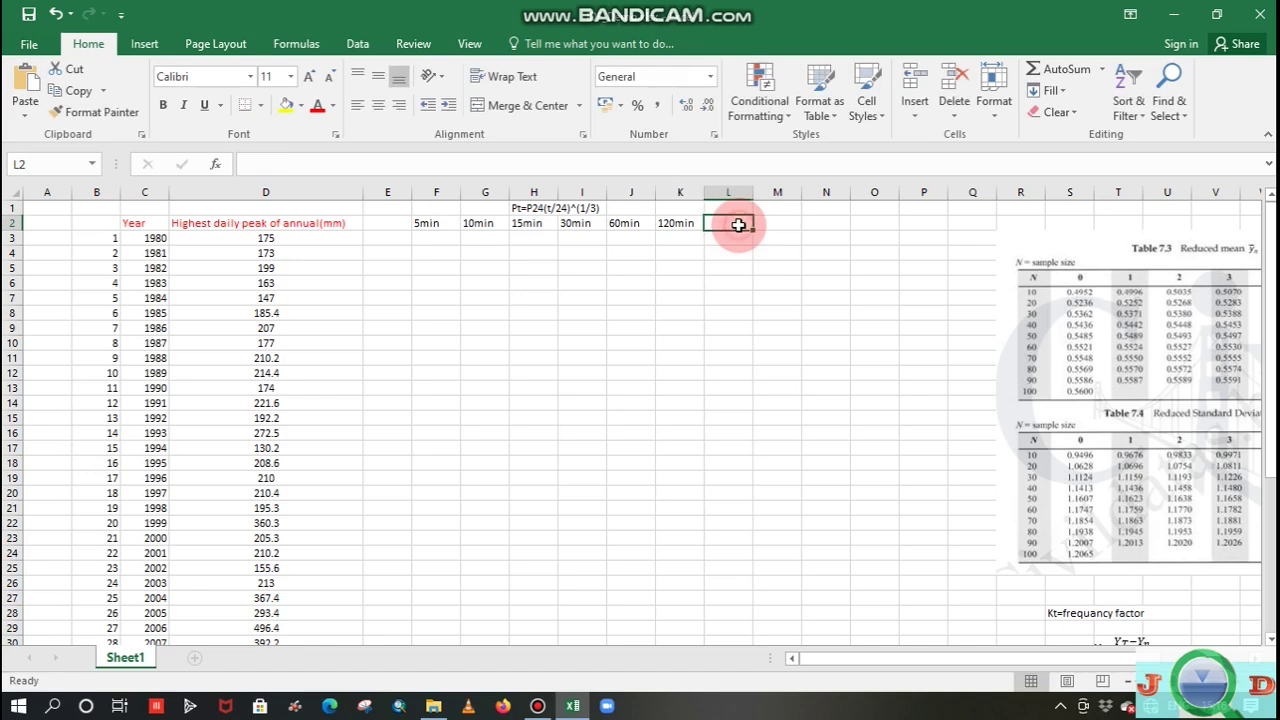
{"action": "type", "text": "720"}
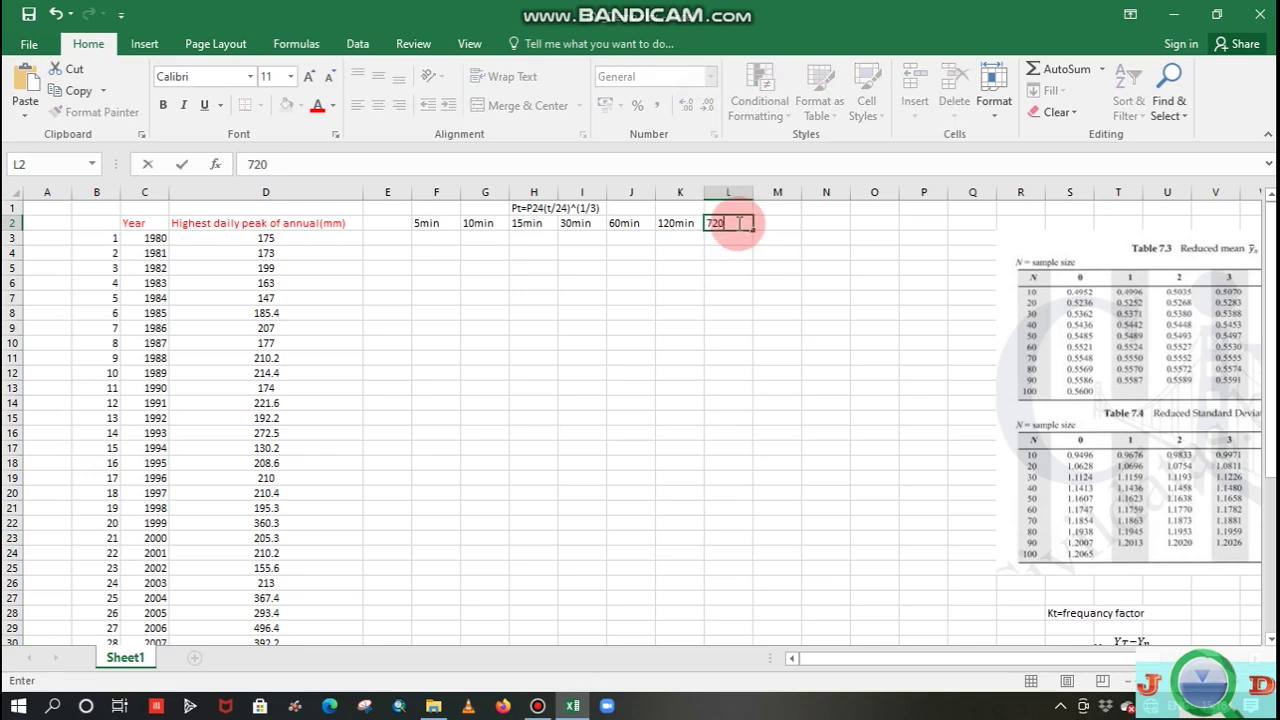
{"action": "type", "text": "min"}
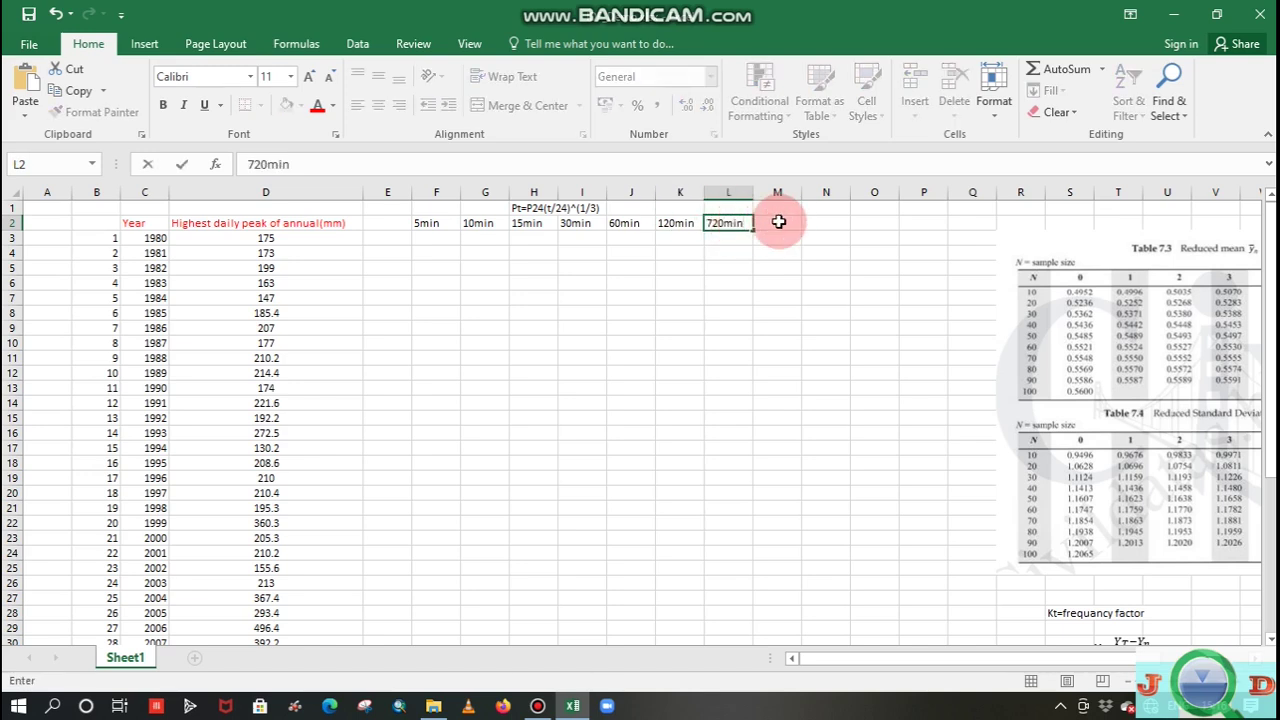
{"action": "left_click", "coordinate": [778, 222]}
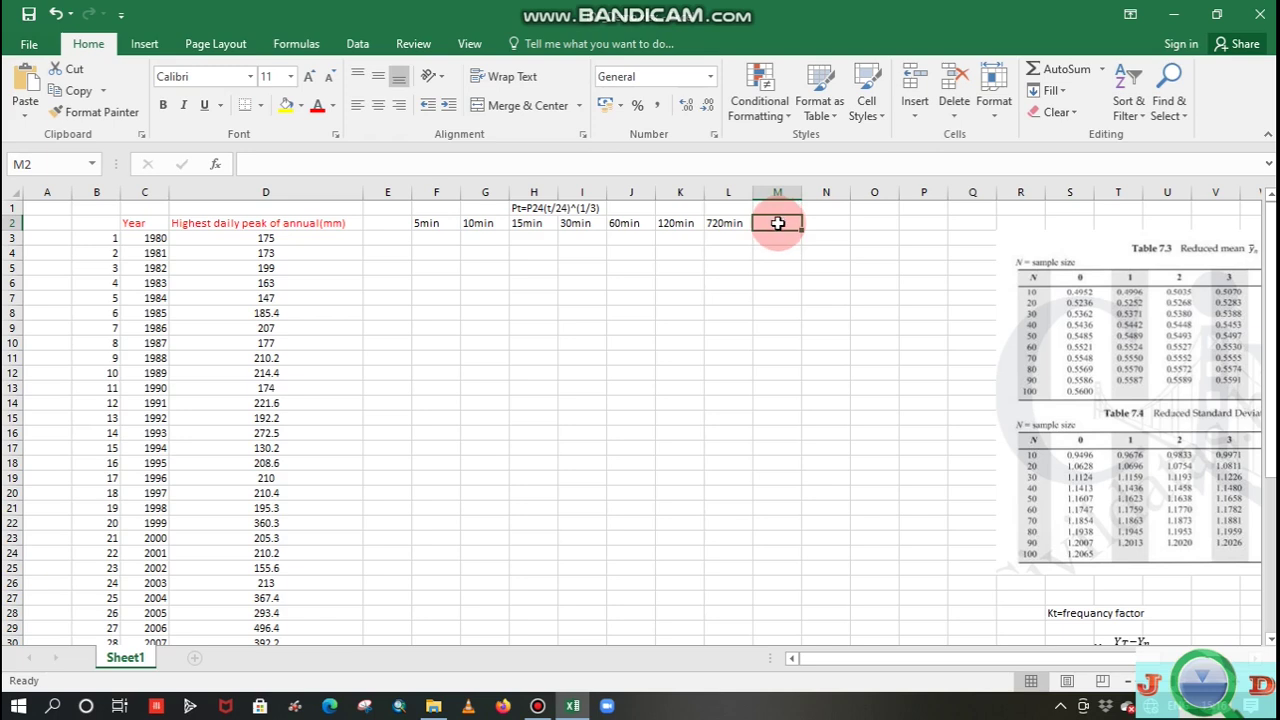
{"action": "type", "text": "140"}
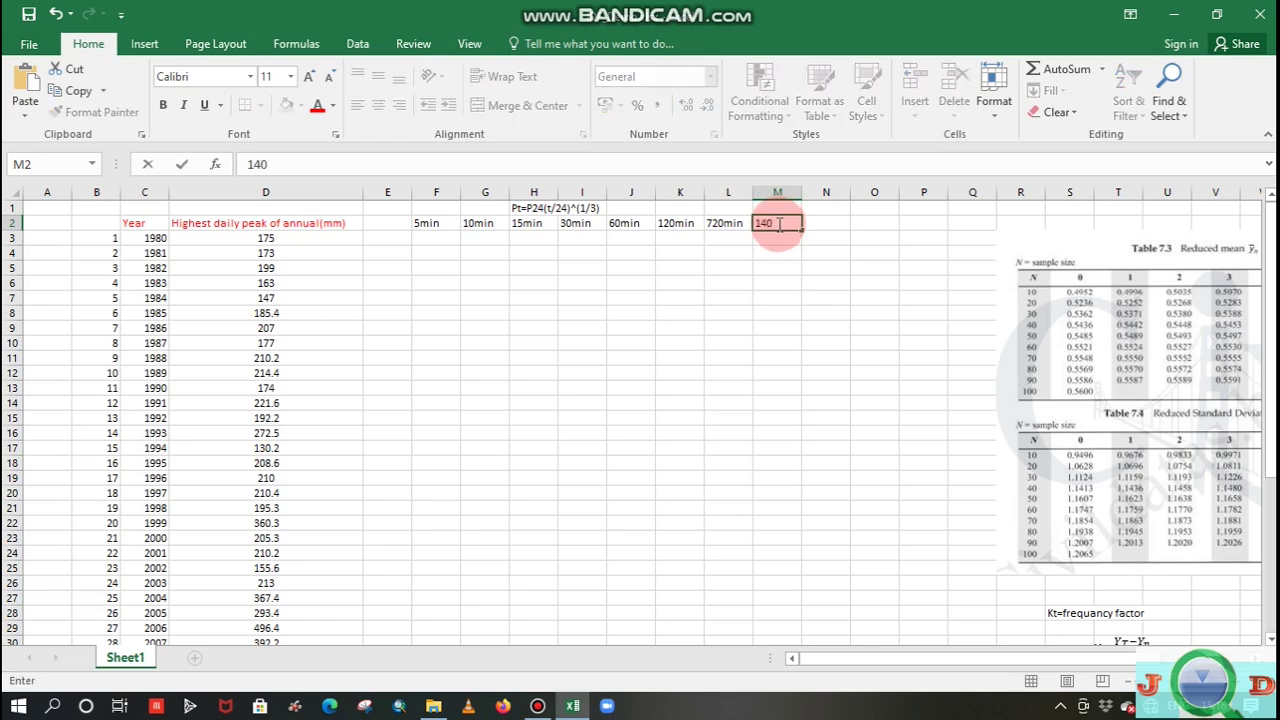
{"action": "type", "text": "040min"}
{"action": "key", "text": "ctrl+Return"}
{"action": "left_click", "coordinate": [807, 253]}
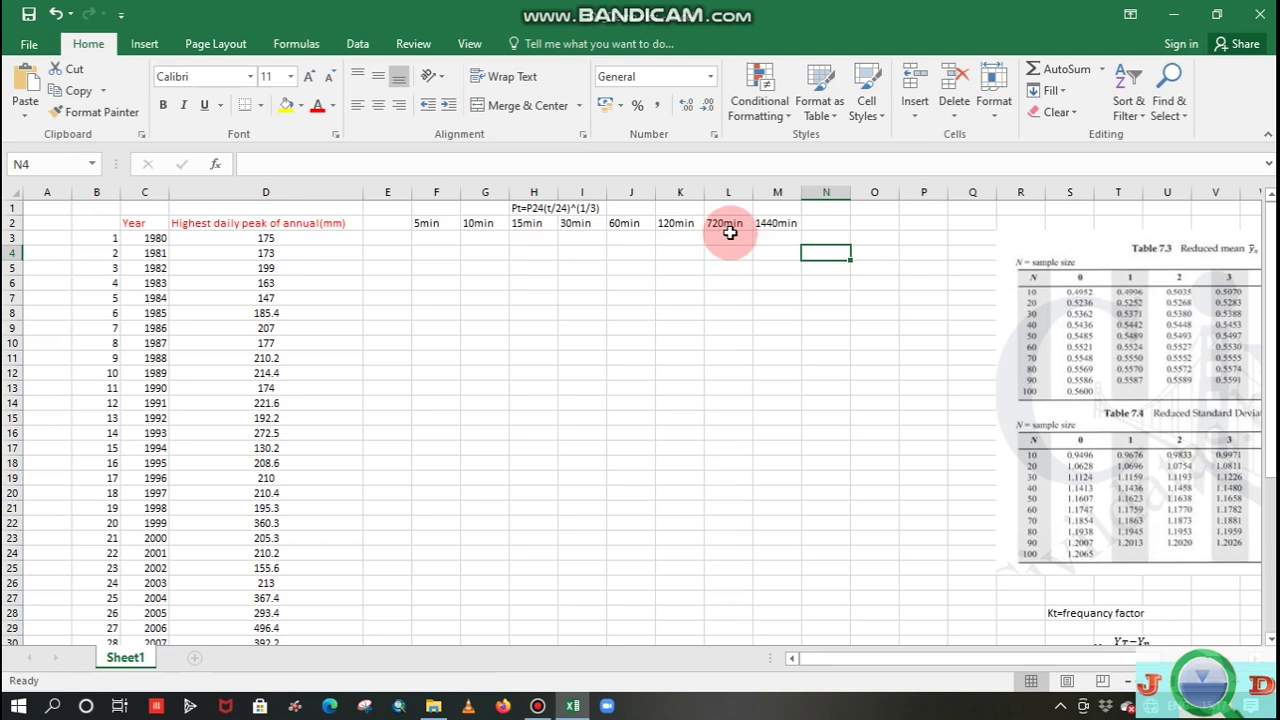
- Enter =D3*(5/1440)^(1/3) in F3 to get the 1980 5-minute depth of 26.4997
{"action": "left_click", "coordinate": [429, 241]}
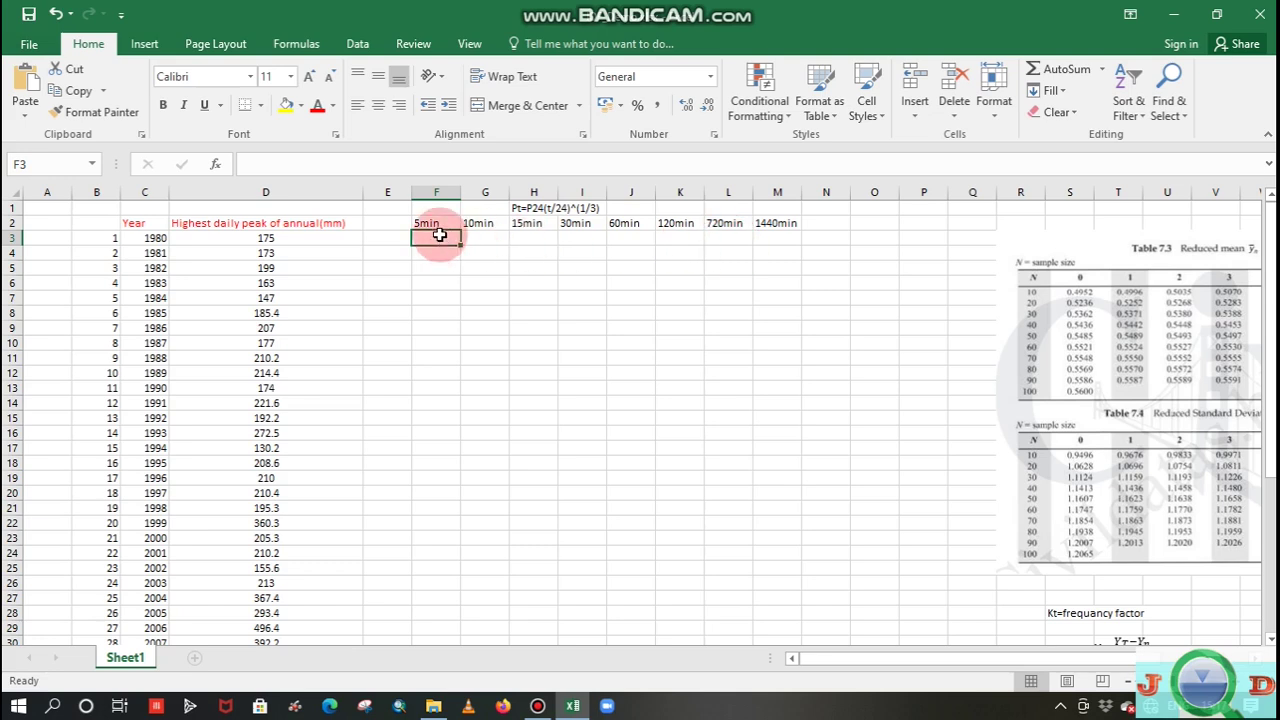
{"action": "type", "text": "="}
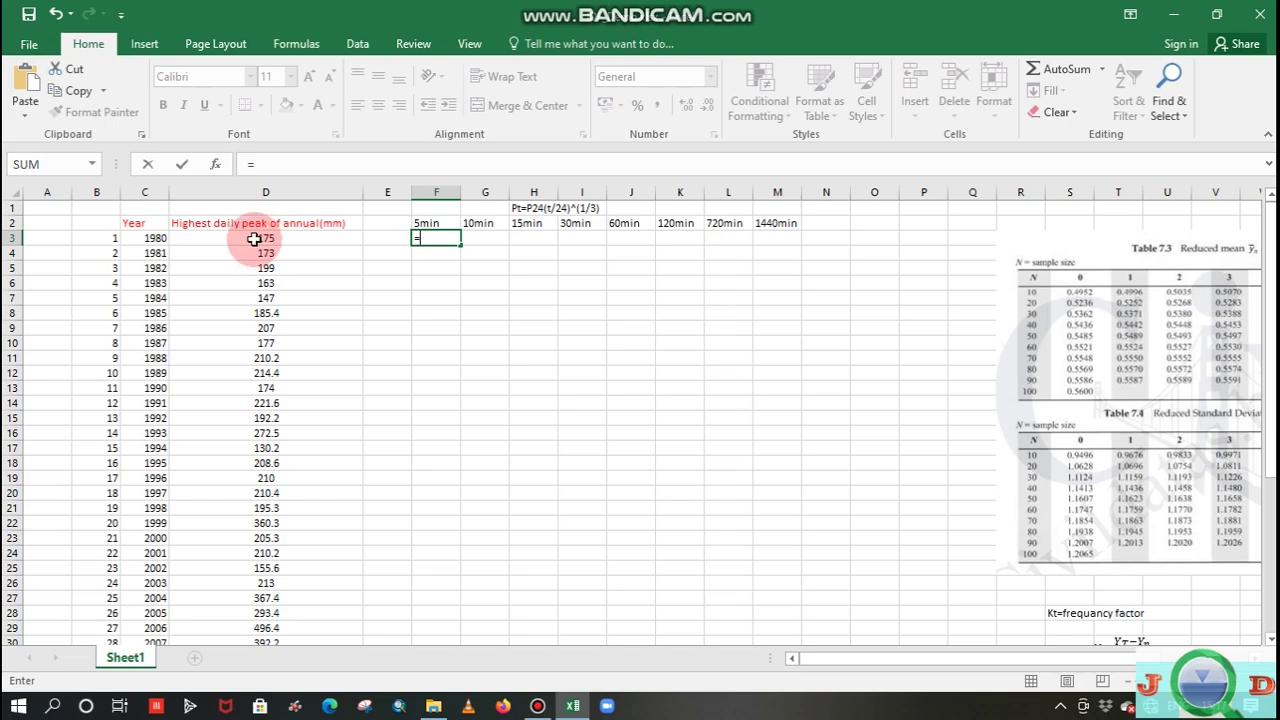
{"action": "left_click", "coordinate": [255, 238]}
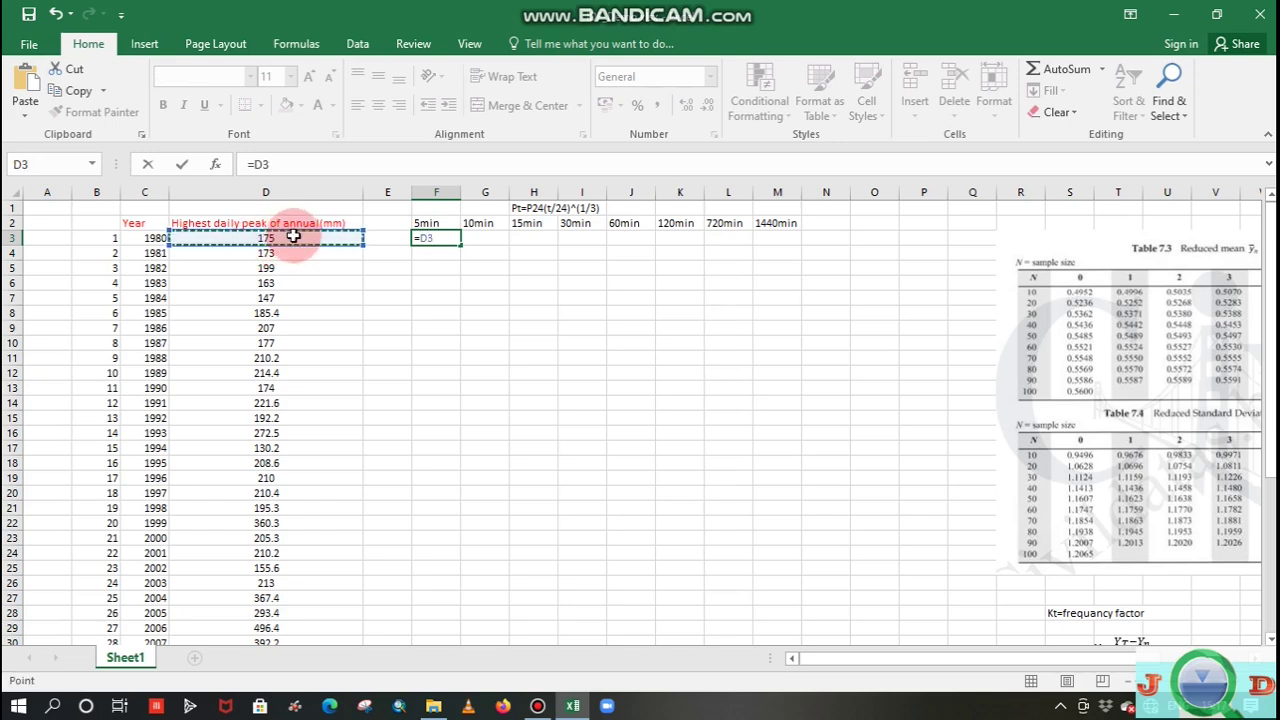
{"action": "type", "text": "*("}
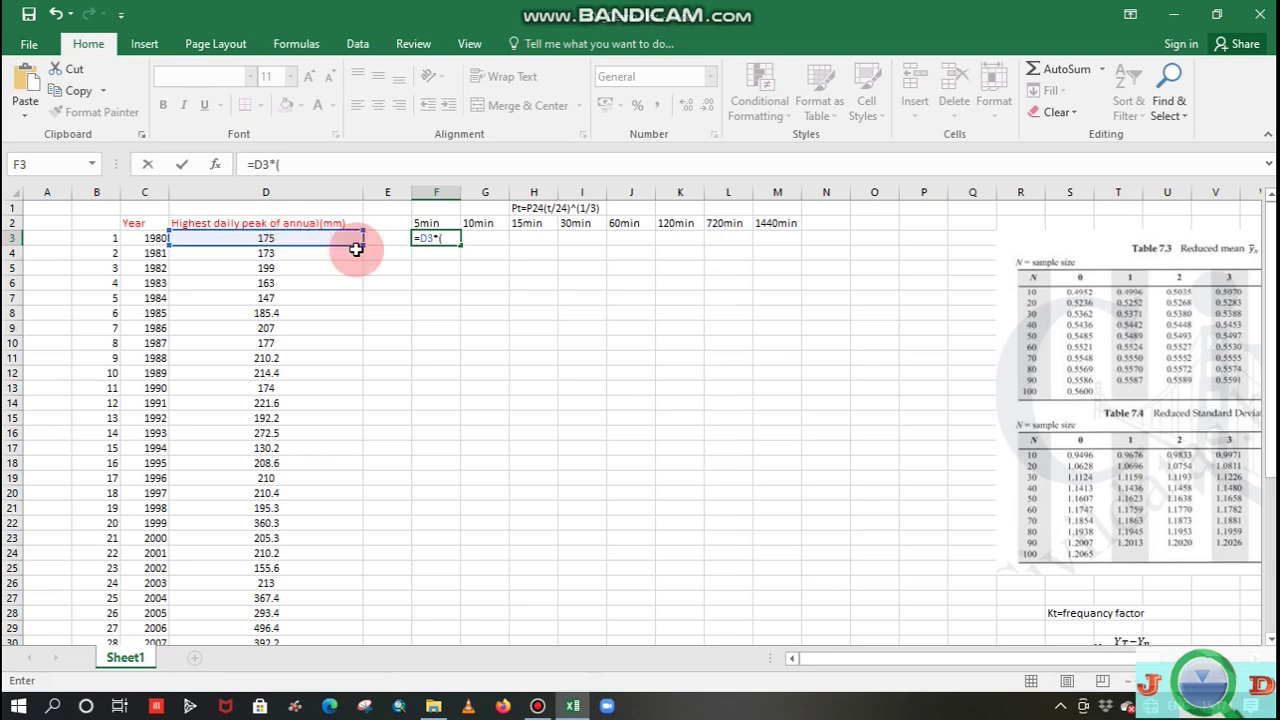
{"action": "type", "text": "5/"}
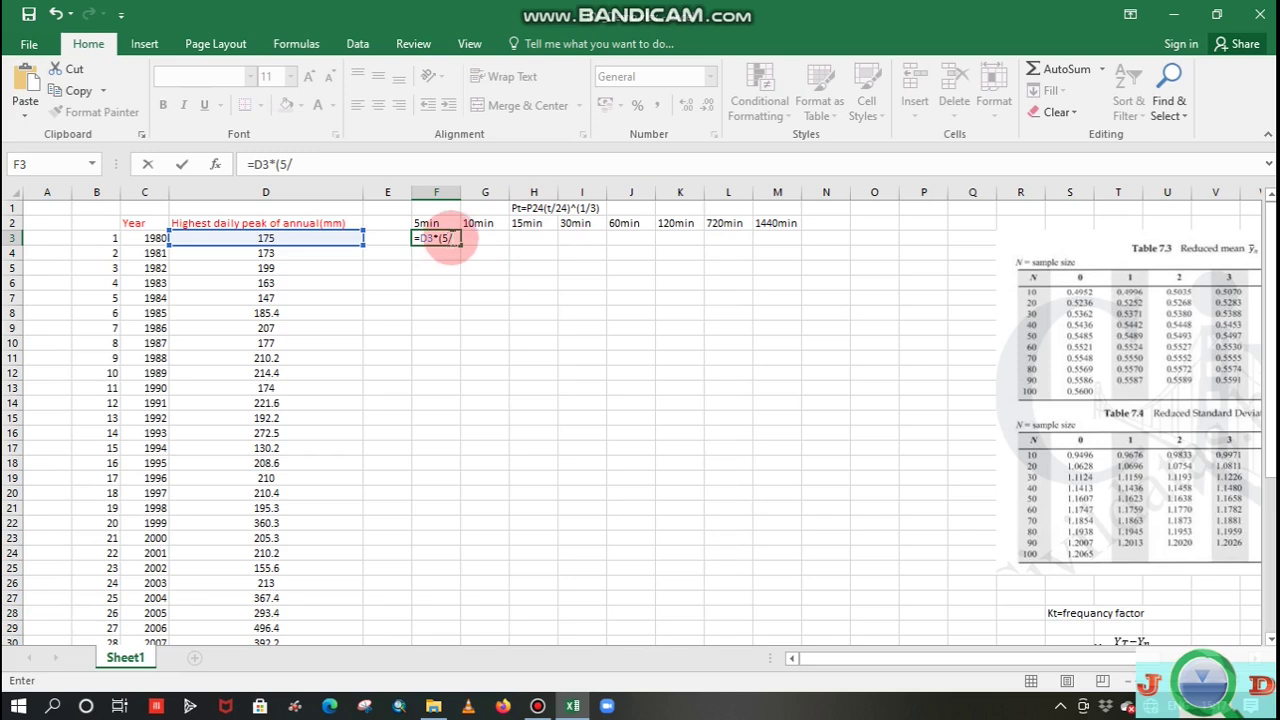
{"action": "type", "text": "1440)^(1/3"}
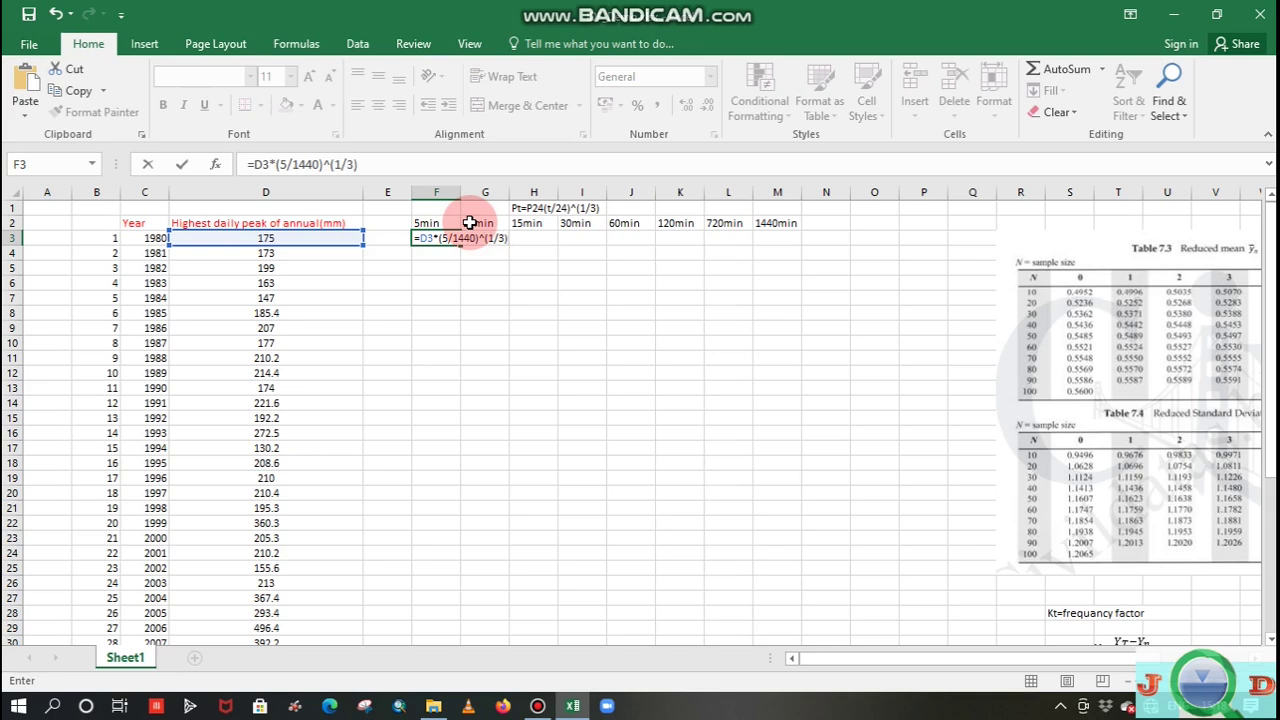
{"action": "key", "text": "Return"}
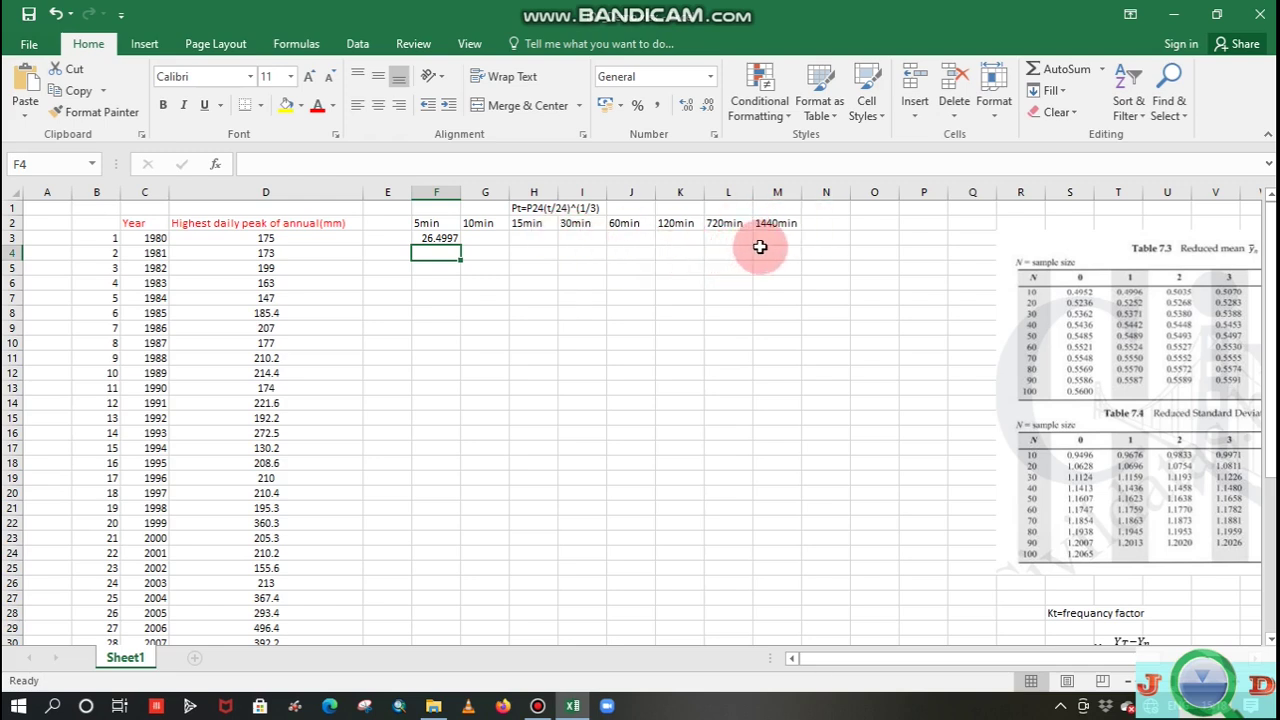
- Enter the 10-minute depth formula =D3*(10/1440)^(1/3) in G3, giving 33.3875
{"action": "left_click", "coordinate": [482, 233]}
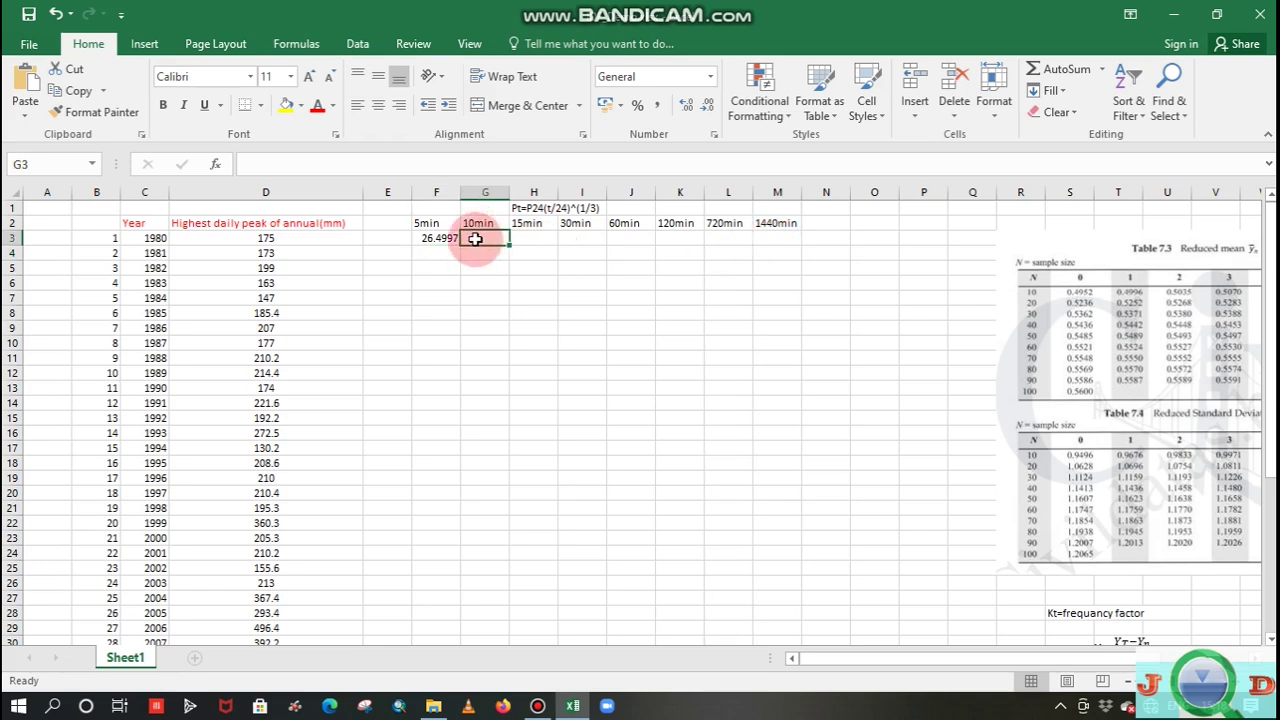
{"action": "type", "text": "="}
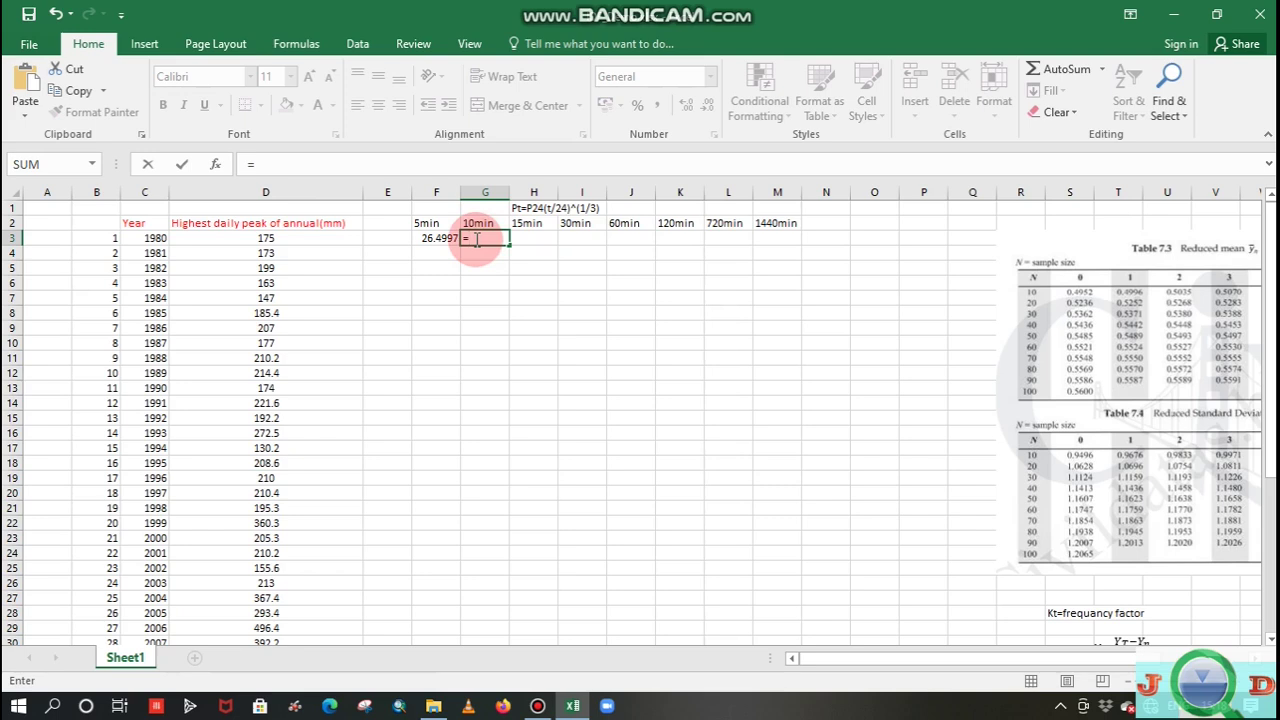
{"action": "left_click", "coordinate": [270, 237]}
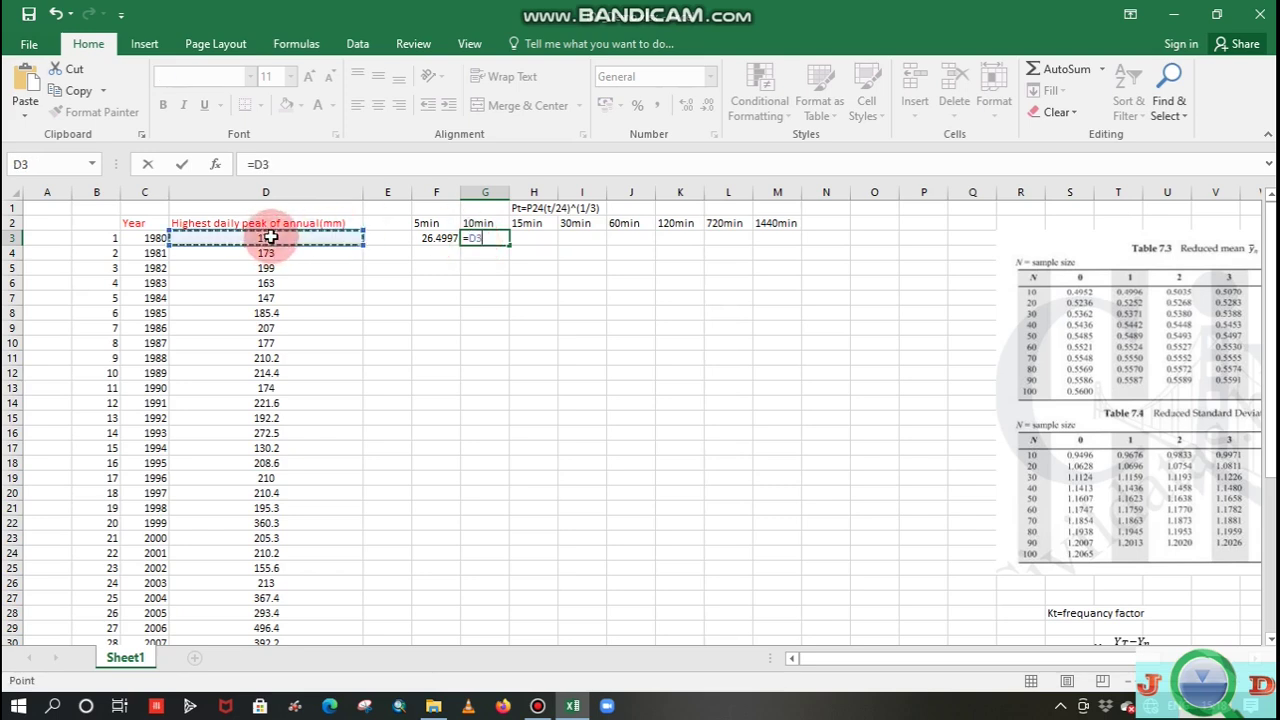
{"action": "type", "text": "*"}
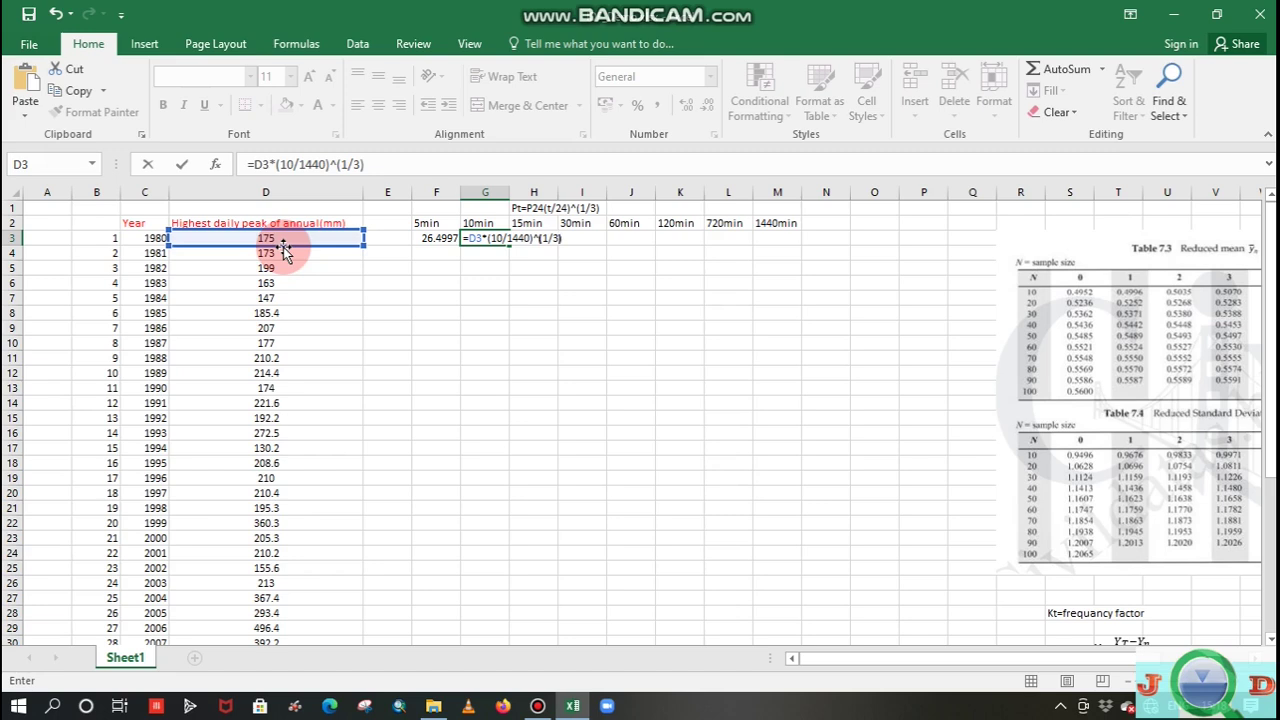
{"action": "key", "text": "Return"}
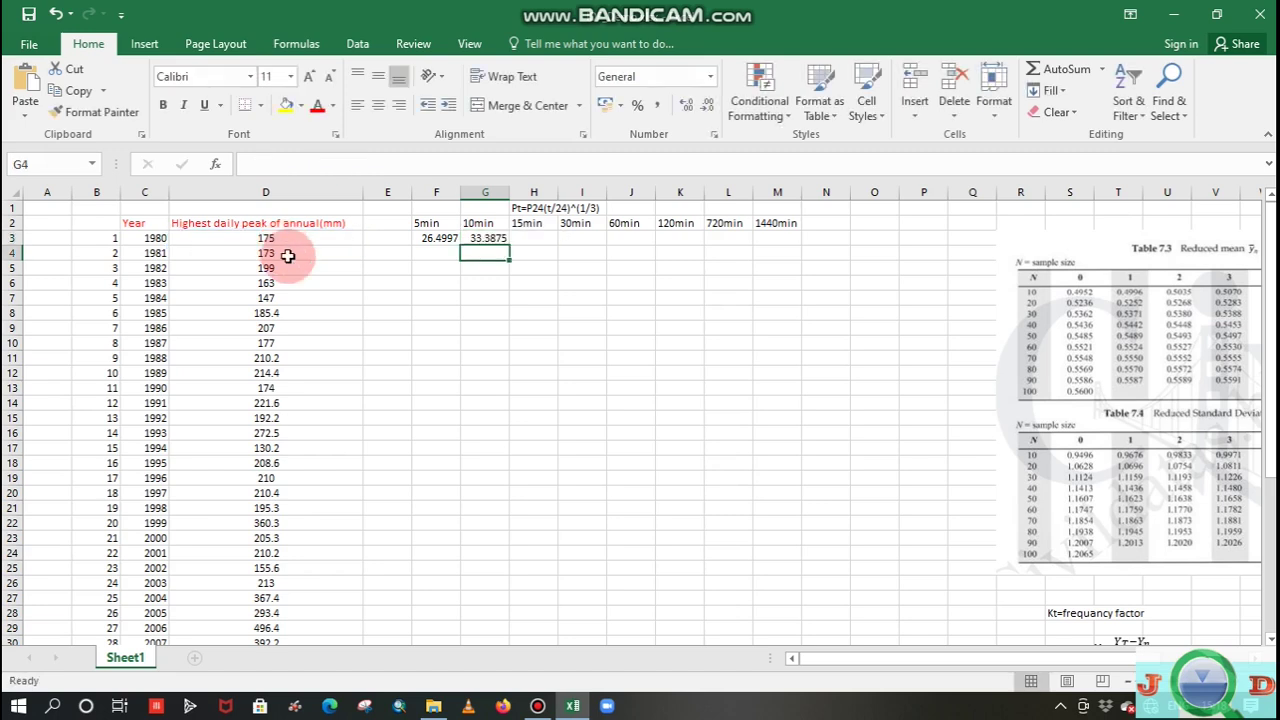
- Enter =D3*(15/1440)^(1/3) in H3 for the 1980 15-minute depth
{"action": "left_click", "coordinate": [536, 240]}
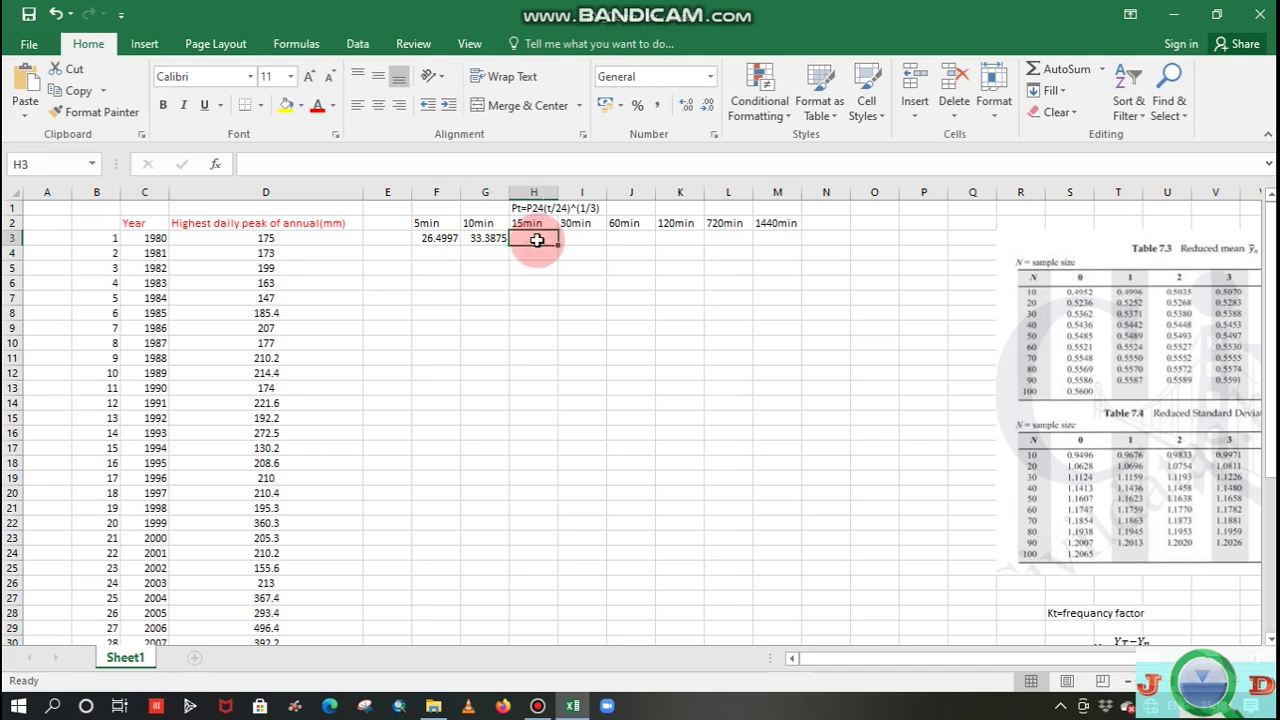
{"action": "type", "text": "="}
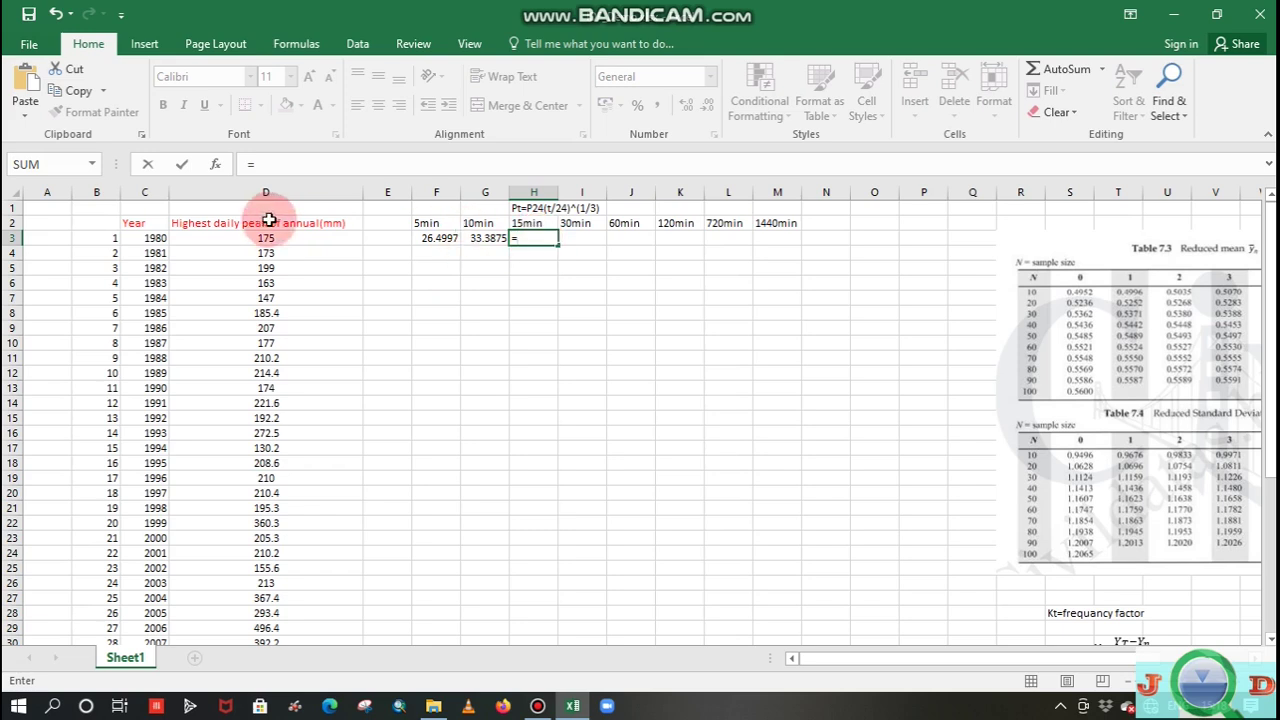
{"action": "left_click", "coordinate": [318, 238]}
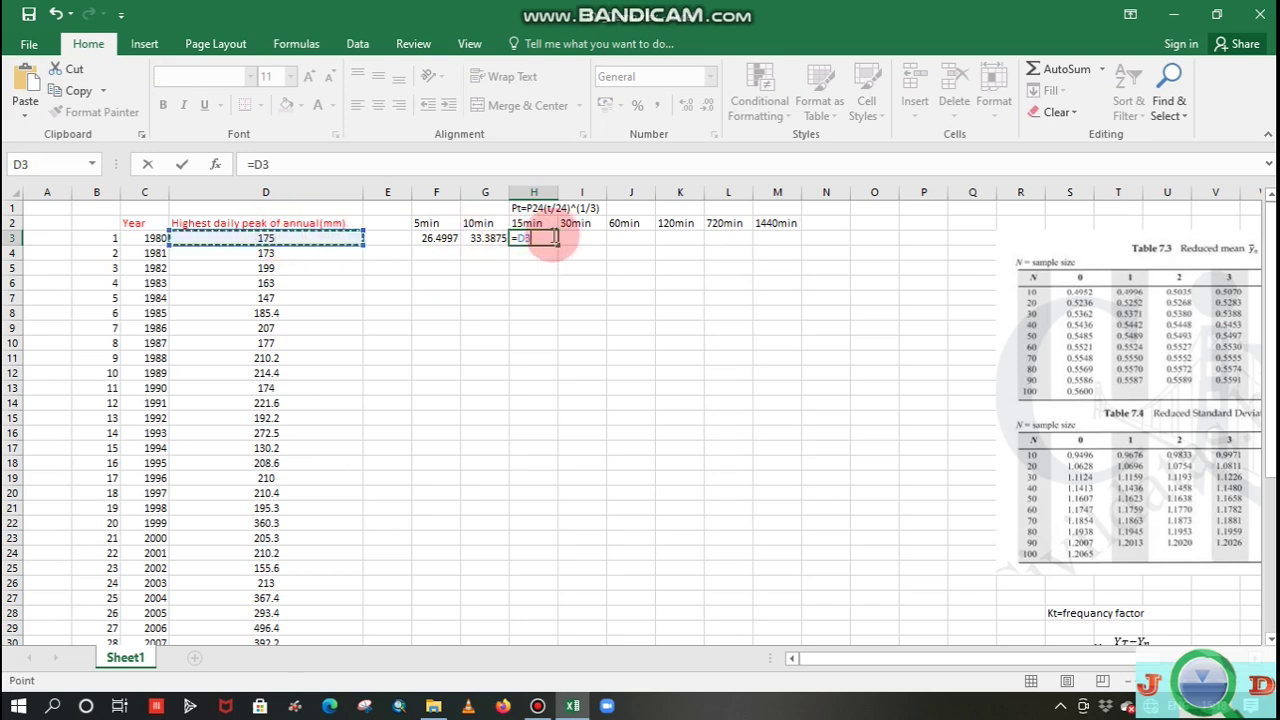
{"action": "type", "text": "*"}
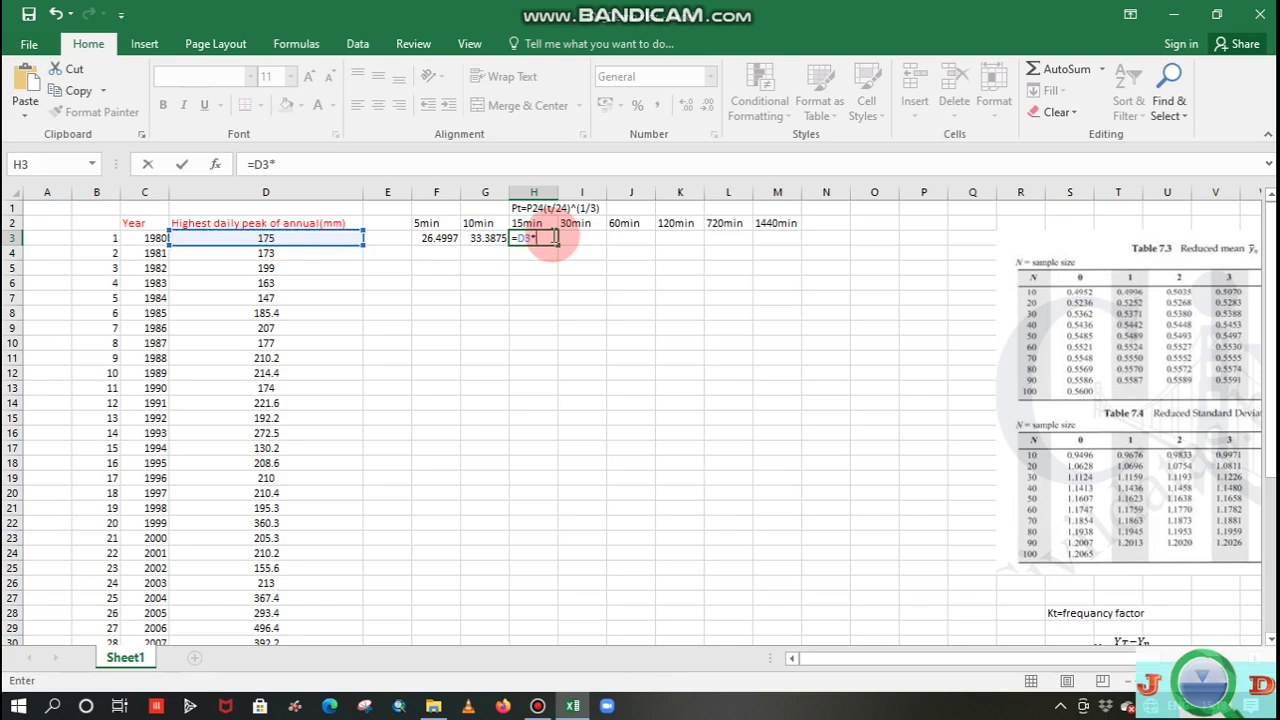
{"action": "type", "text": "(15/144"}
{"action": "type", "text": "0)^(1/3"}
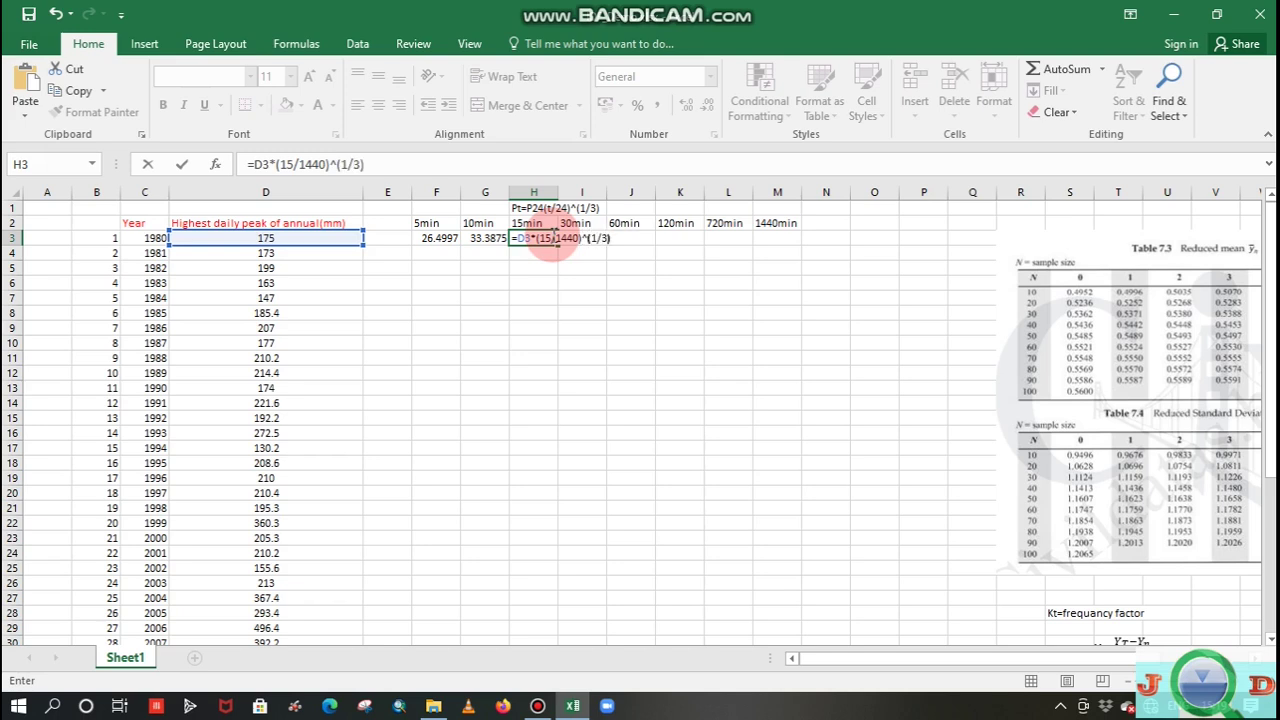
{"action": "type", "text": ")"}
{"action": "key", "text": "Return"}
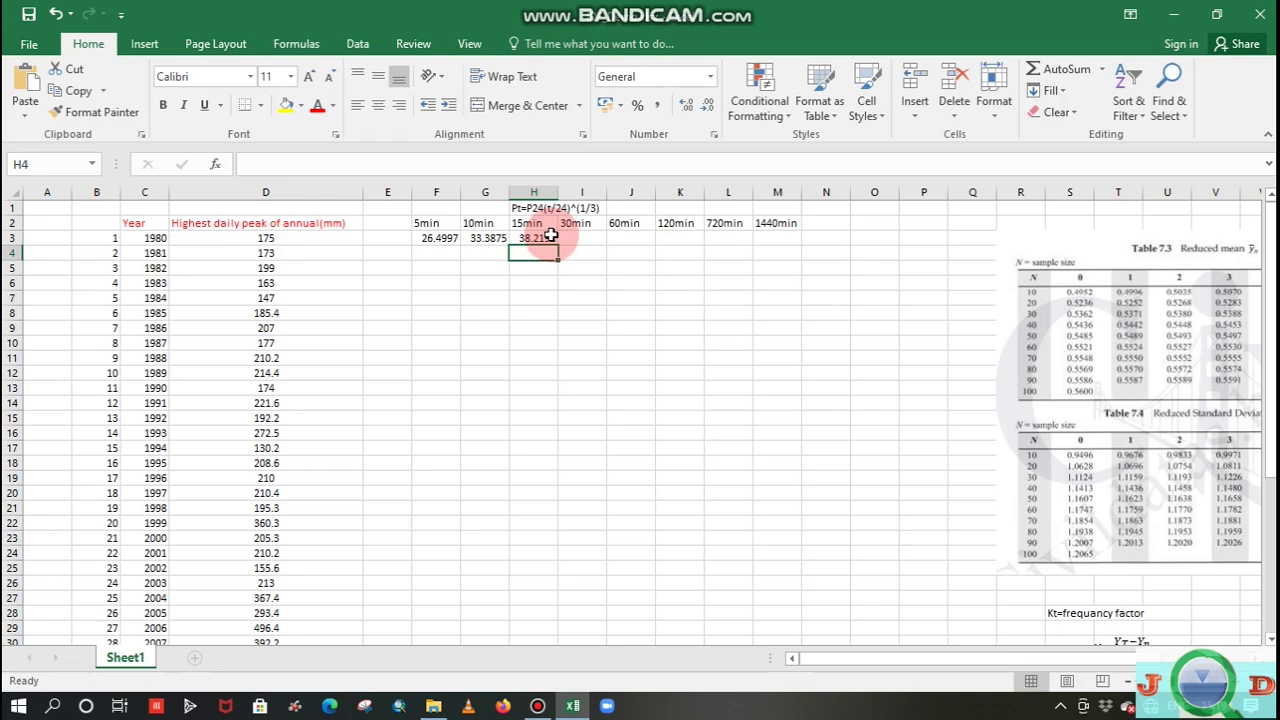
- Copy H3's formula across to M3 and fill the 5min formula down to 2017
{"action": "left_click", "coordinate": [551, 237]}
{"action": "left_click_drag", "start_coordinate": [557, 245], "coordinate": [777, 238]}
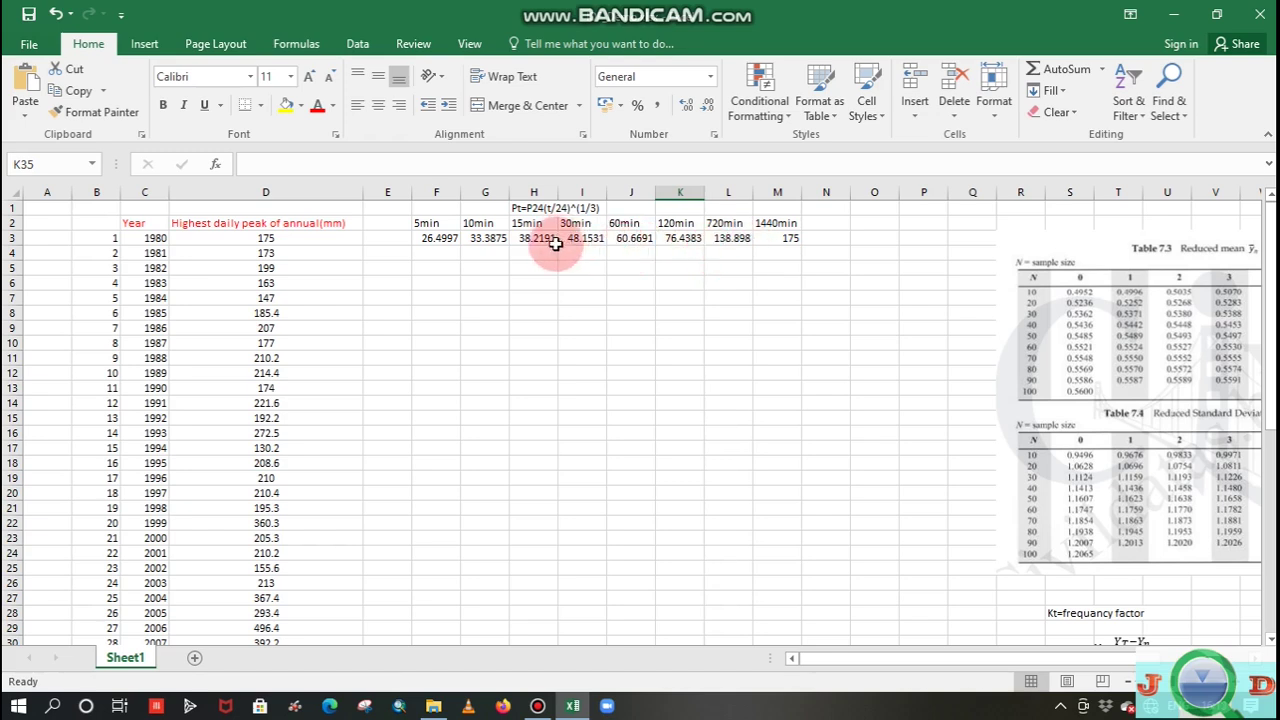
{"action": "left_click", "coordinate": [432, 238]}
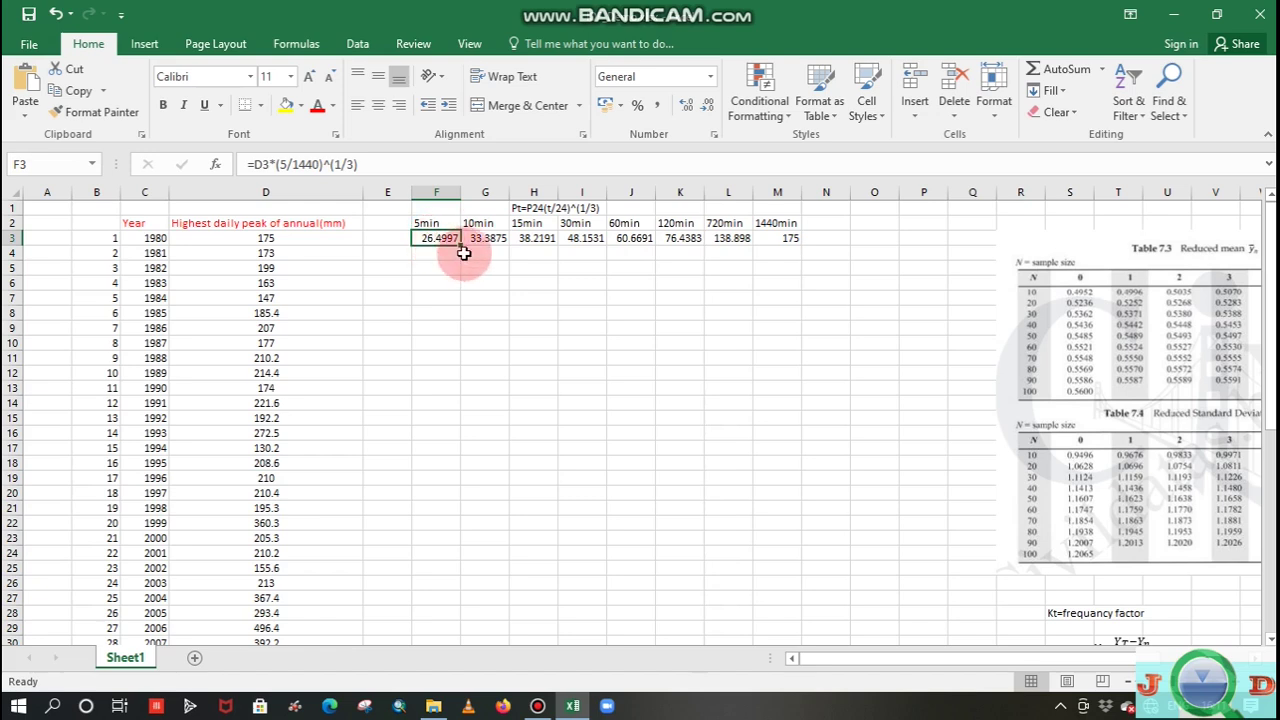
{"action": "left_click_drag", "start_coordinate": [461, 249], "coordinate": [421, 570]}
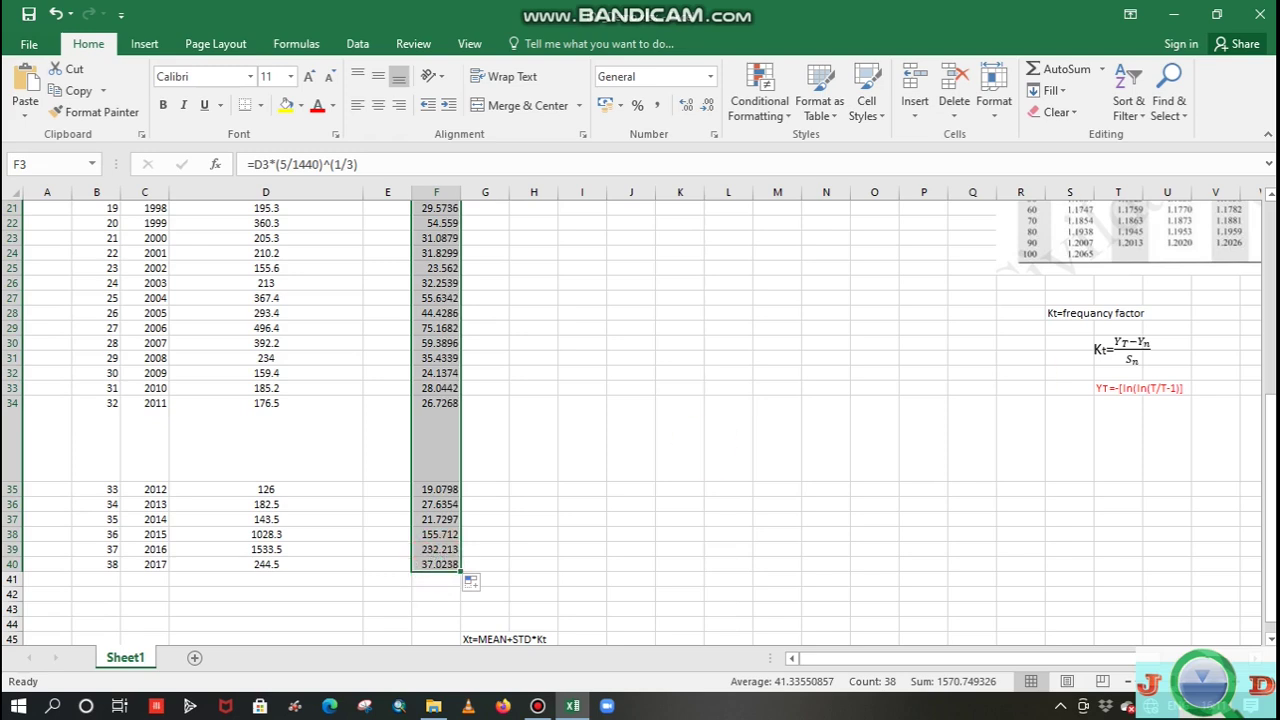
{"action": "left_click", "coordinate": [1272, 440]}
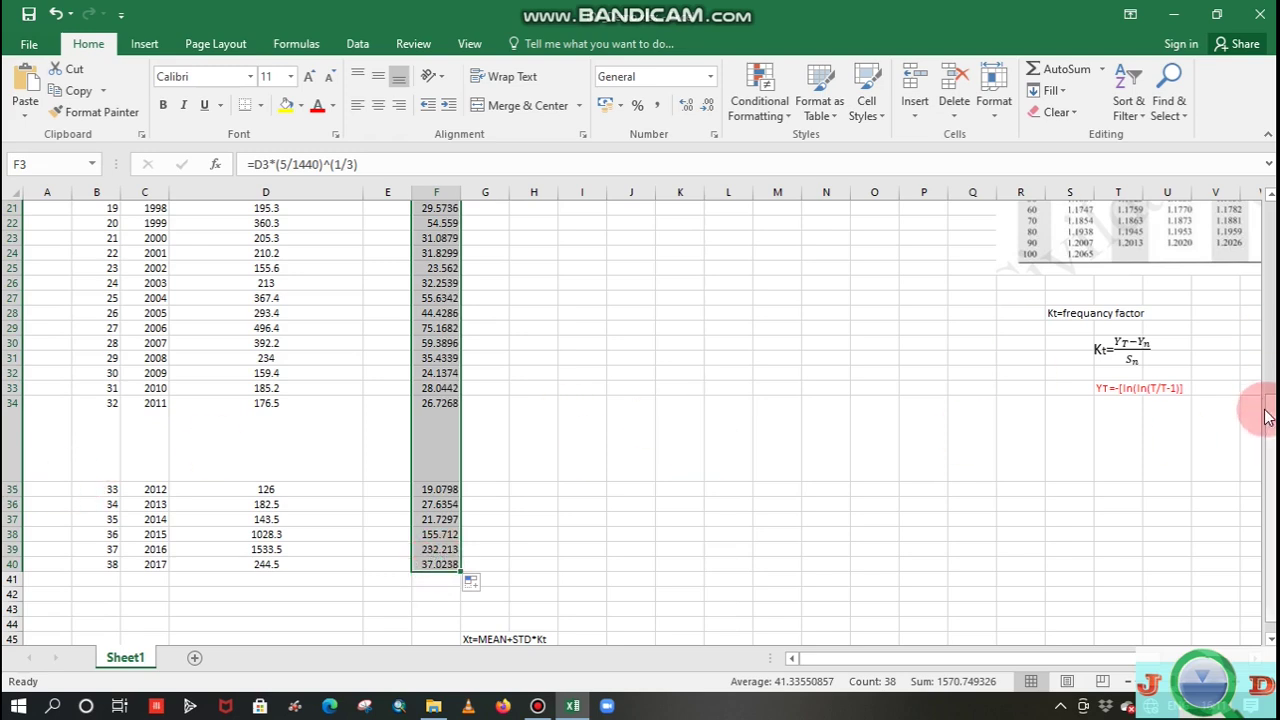
{"action": "left_click_drag", "start_coordinate": [1265, 409], "coordinate": [1268, 228]}
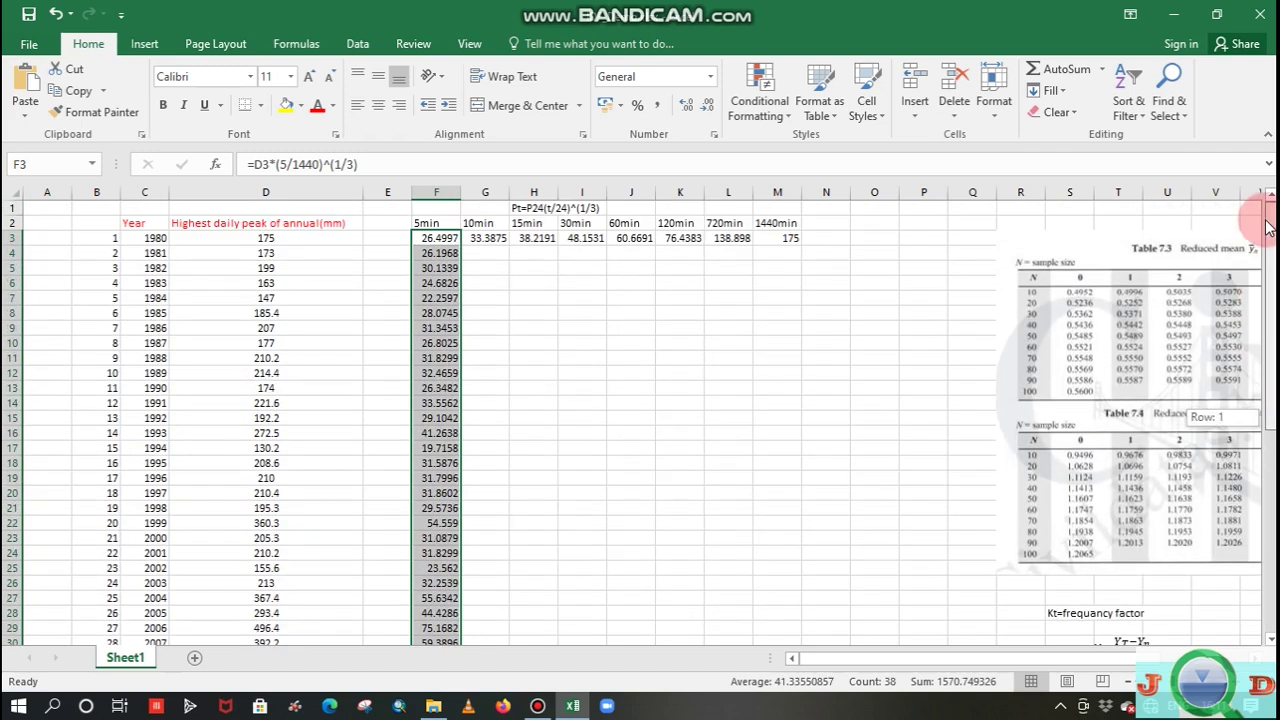
- Fill the 10min formula and the 15min–1440min formulas down to row 40
{"action": "left_click", "coordinate": [487, 240]}
{"action": "left_click_drag", "start_coordinate": [508, 245], "coordinate": [492, 622]}
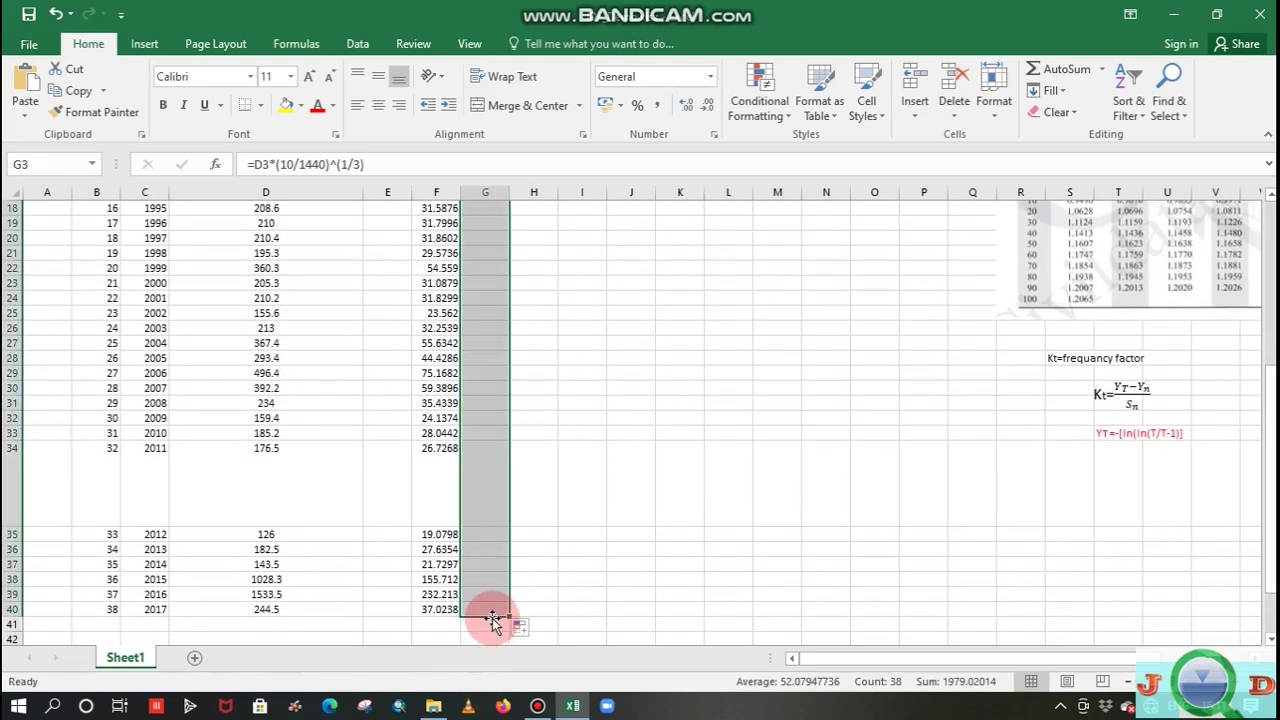
{"action": "left_click_drag", "start_coordinate": [1273, 515], "coordinate": [1273, 300]}
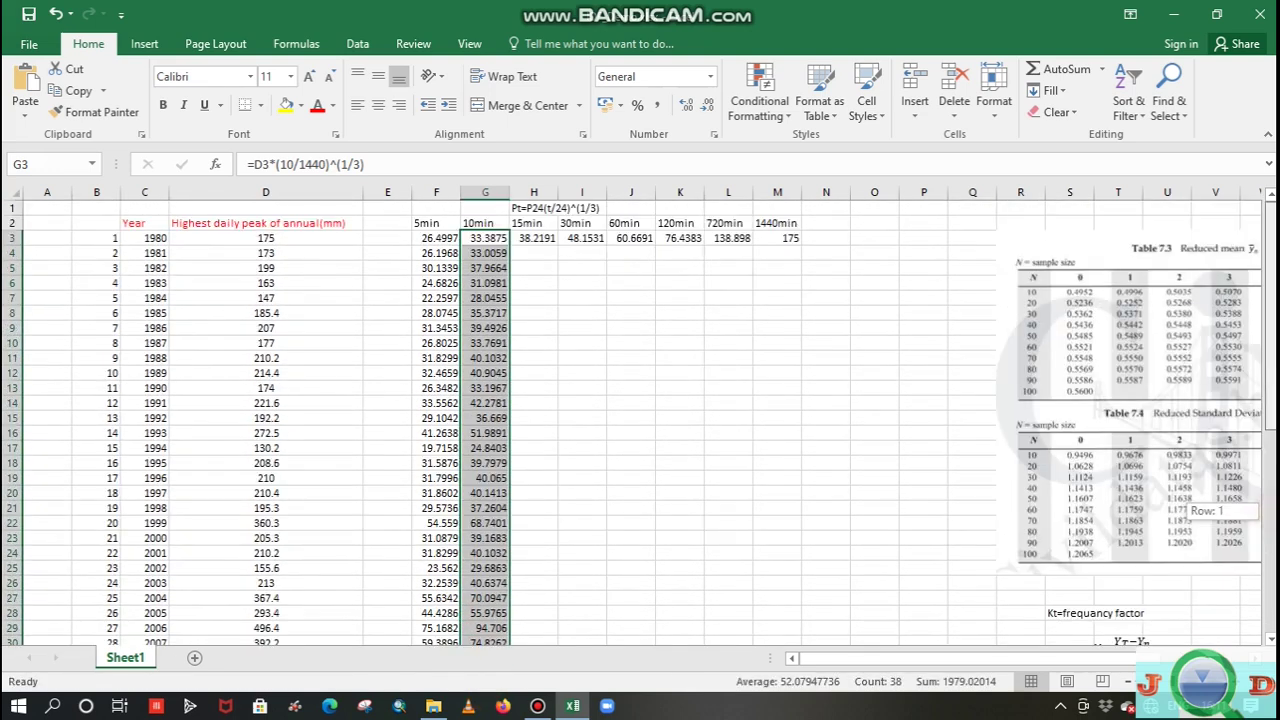
{"action": "left_click", "coordinate": [537, 238]}
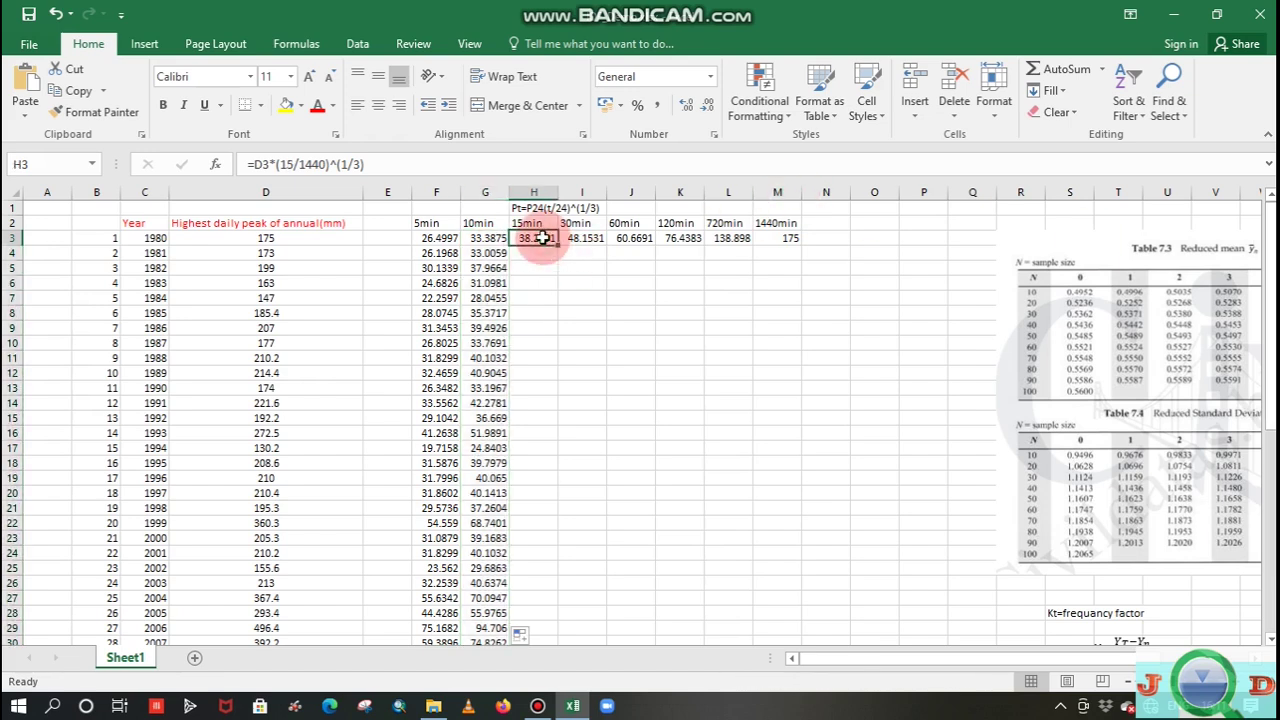
{"action": "left_click_drag", "start_coordinate": [537, 238], "coordinate": [751, 634]}
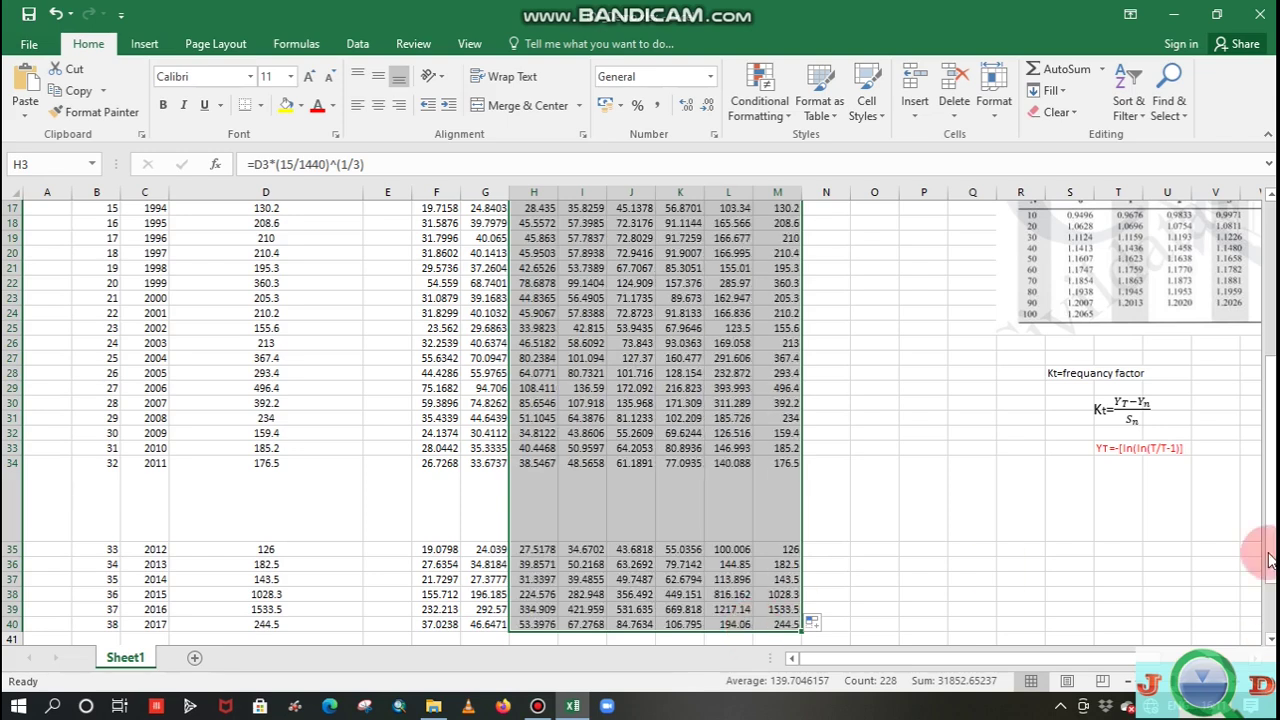
{"action": "left_click_drag", "start_coordinate": [1272, 462], "coordinate": [1272, 505]}
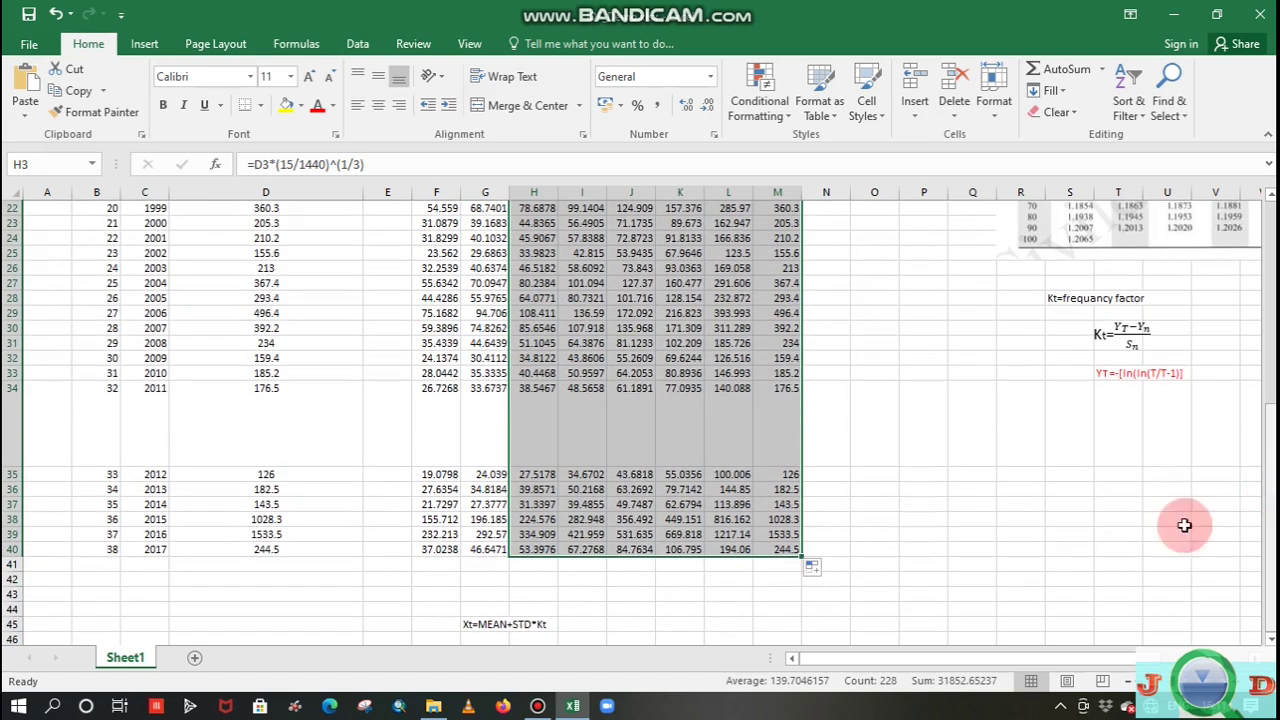
- Label E41 'mean' and E42 'Stddeviation', and widen column E
{"action": "left_click", "coordinate": [397, 566]}
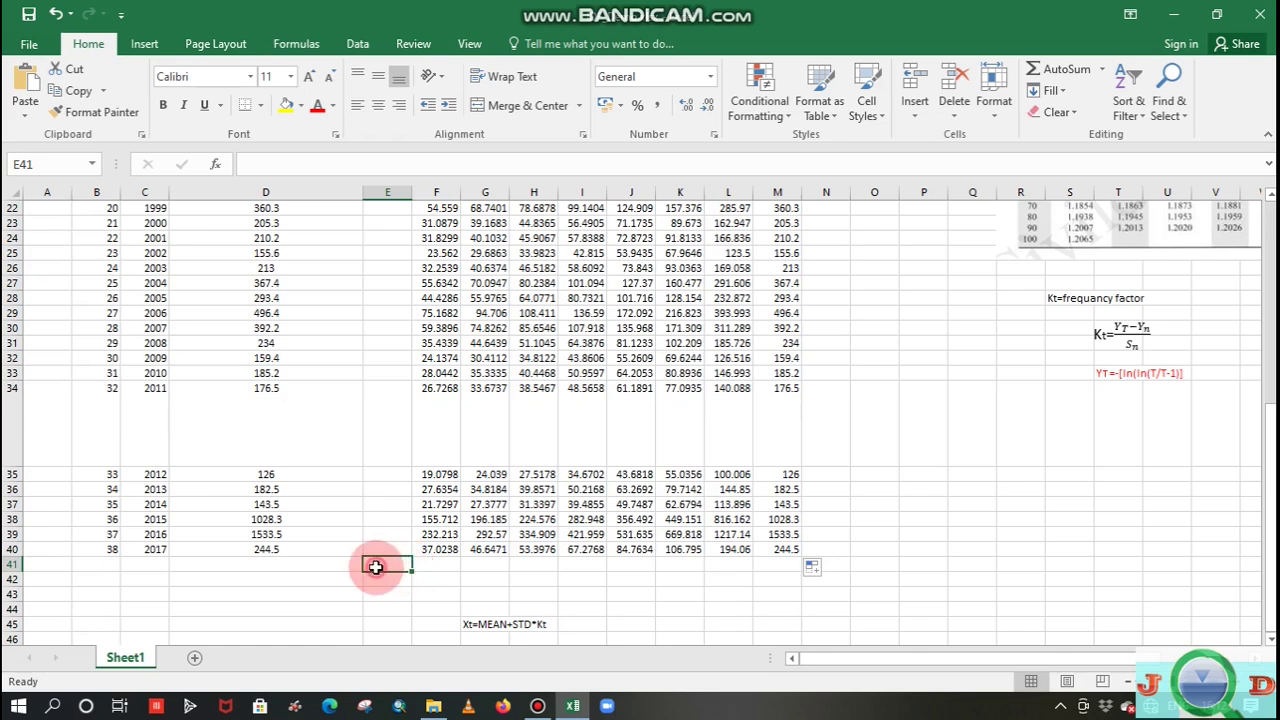
{"action": "type", "text": "mean"}
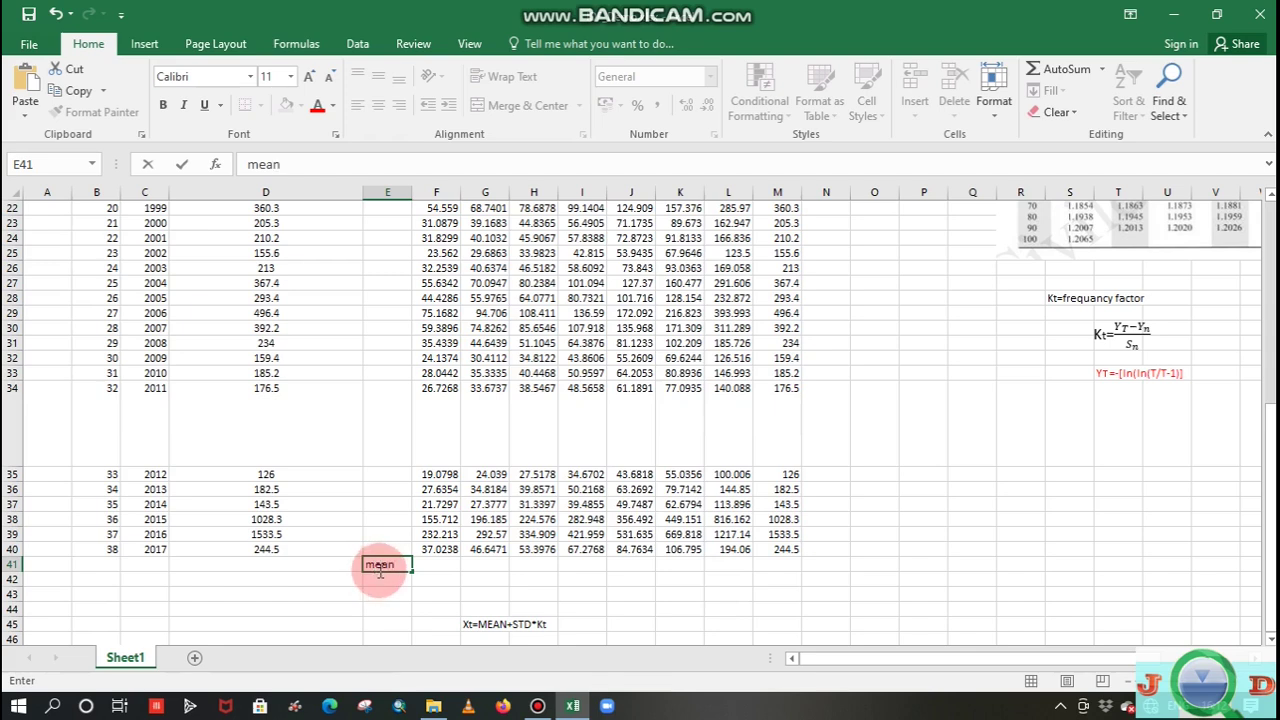
{"action": "left_click", "coordinate": [377, 580]}
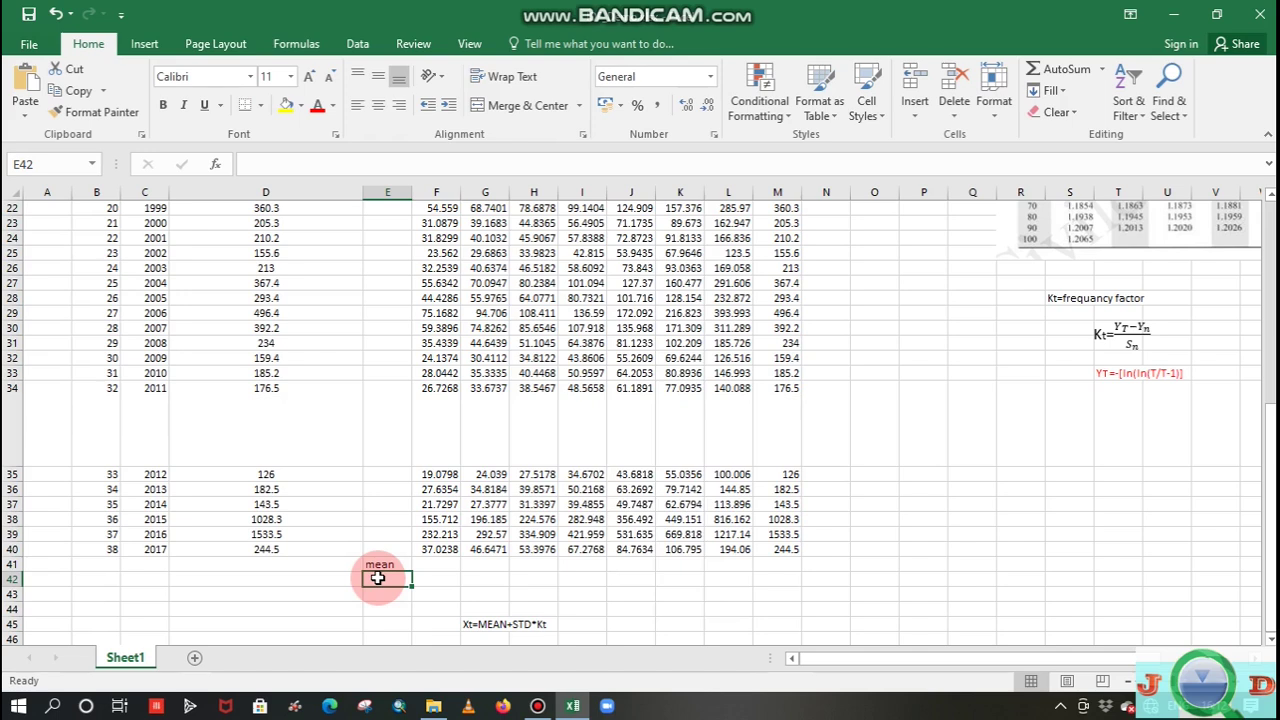
{"action": "type", "text": "St"}
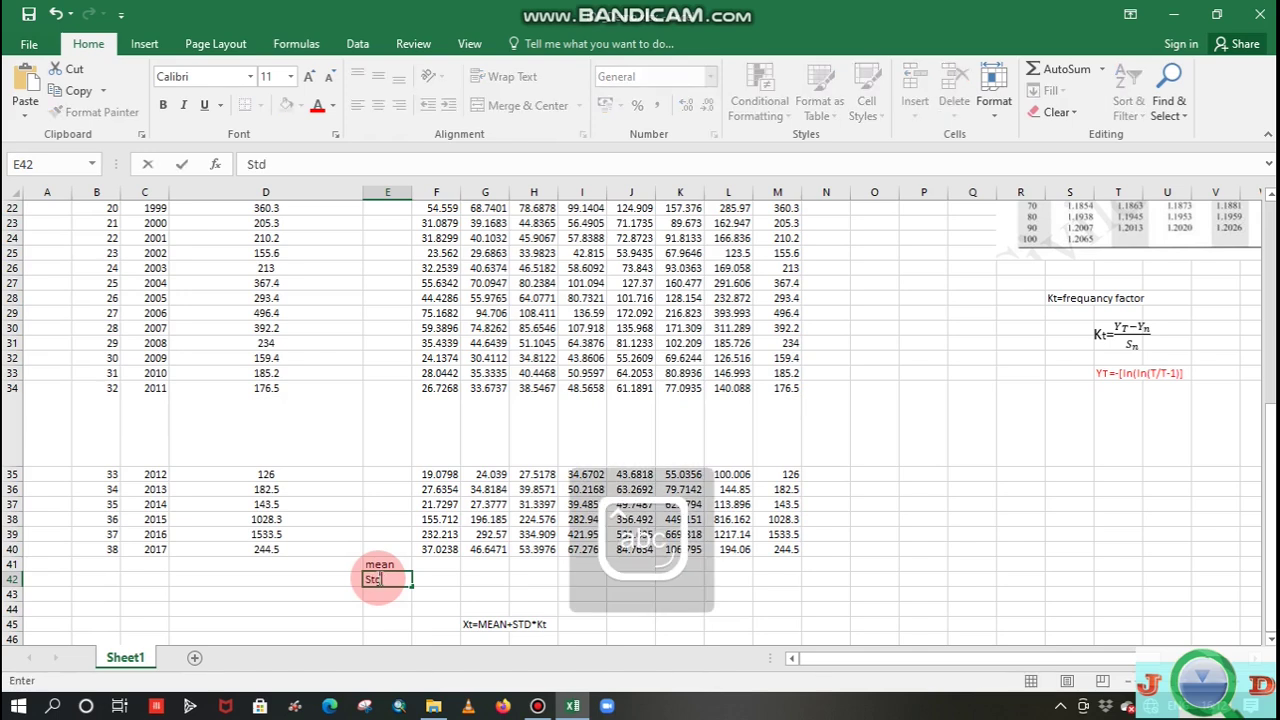
{"action": "type", "text": "dde"}
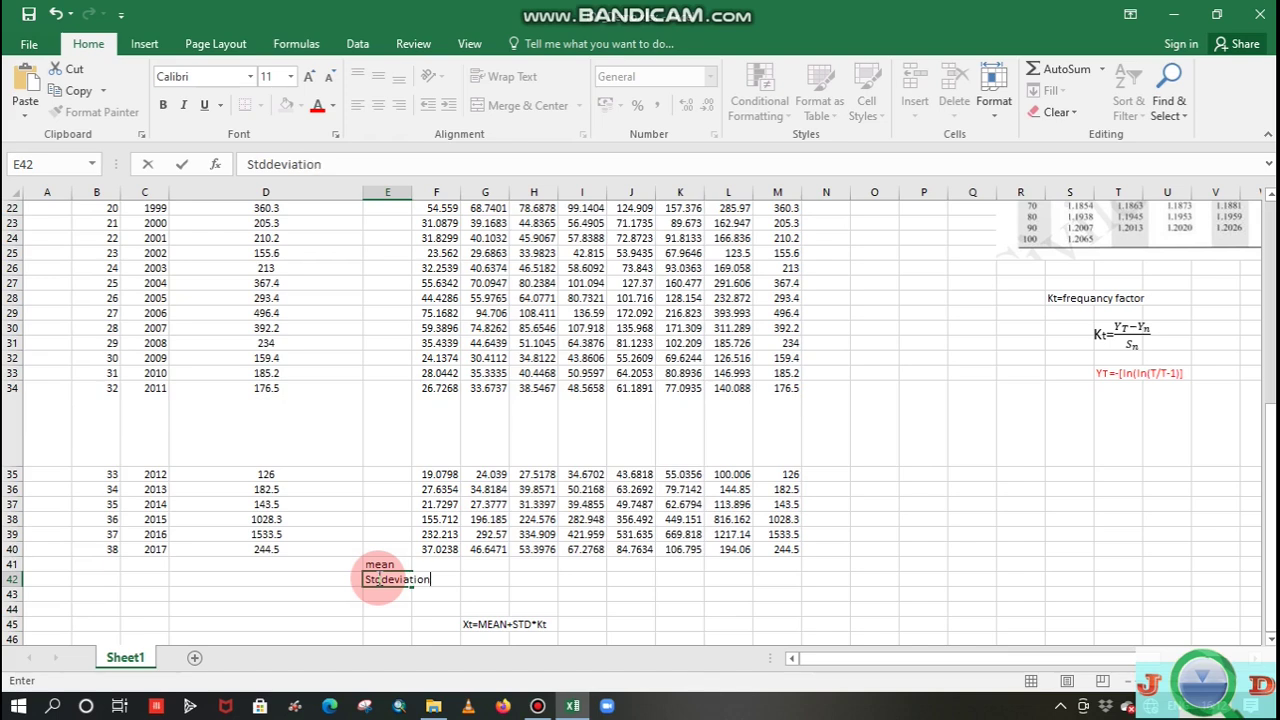
{"action": "type", "text": "viation"}
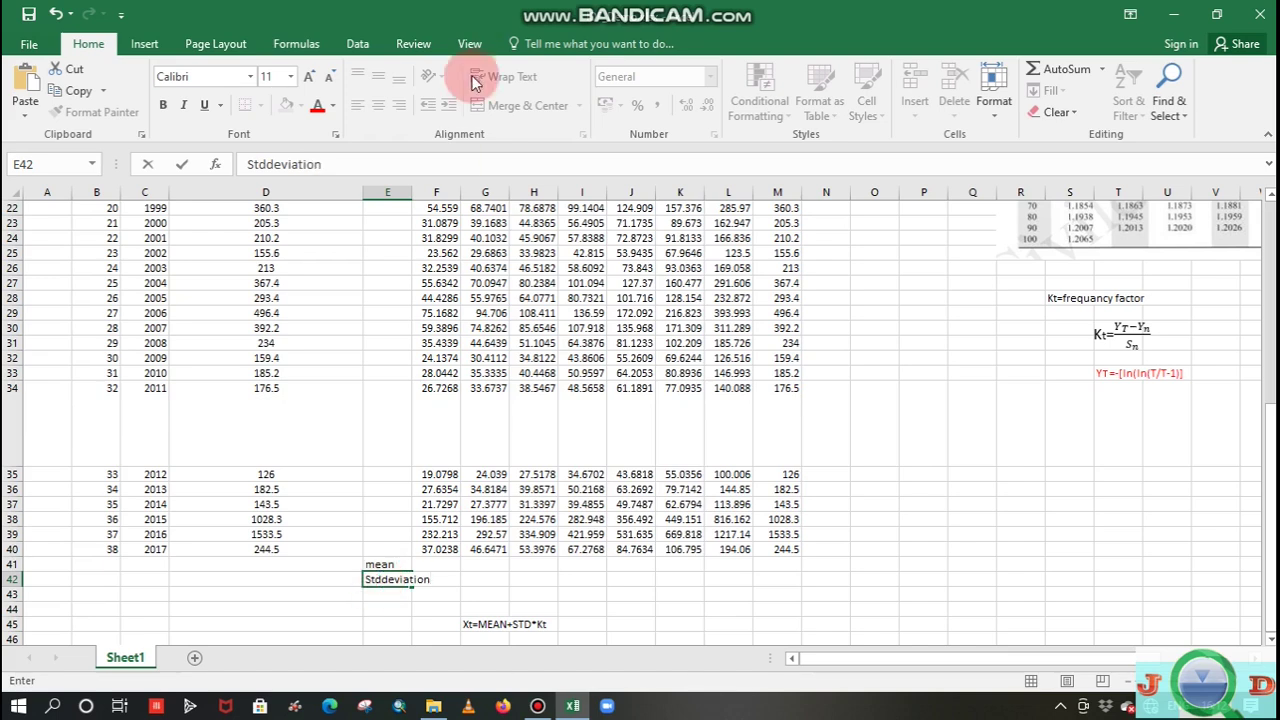
{"action": "left_click", "coordinate": [409, 195]}
{"action": "left_click_drag", "start_coordinate": [409, 195], "coordinate": [458, 197]}
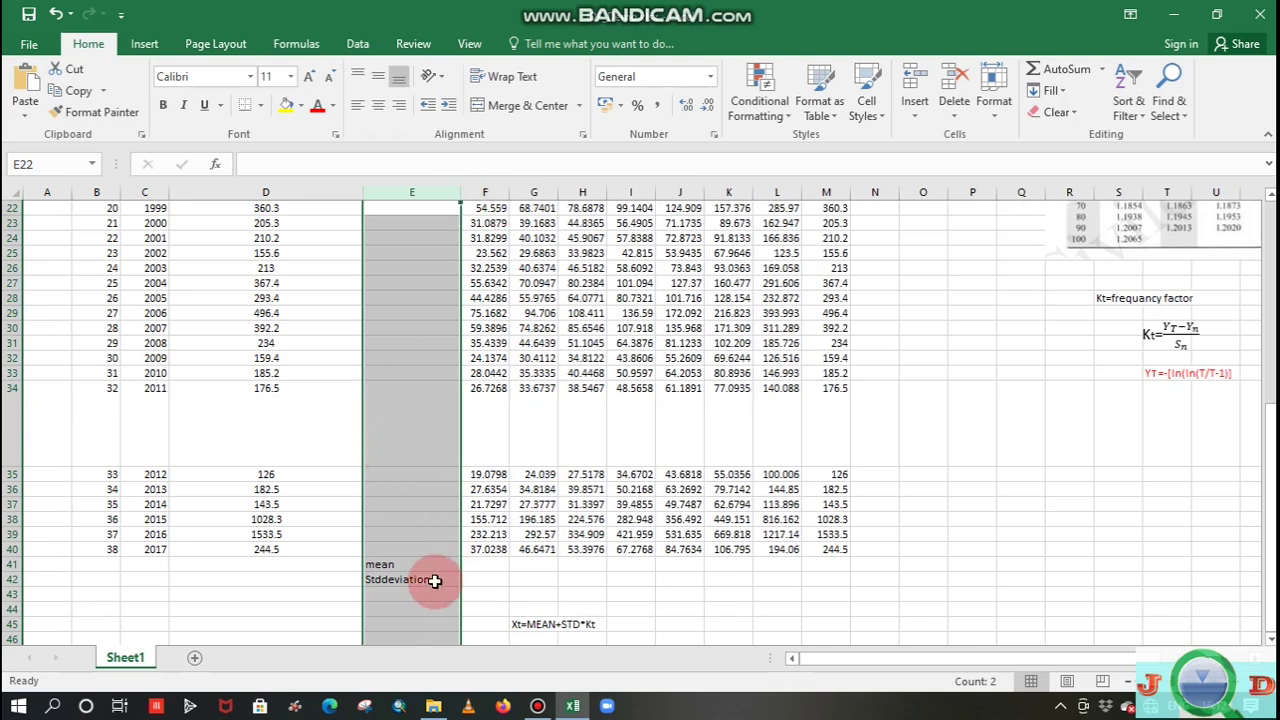
- Correct the E42 label to 'Std deviation(sigma-1)' and widen column E to fit it
{"action": "left_click", "coordinate": [436, 581]}
{"action": "double_click", "coordinate": [436, 581]}
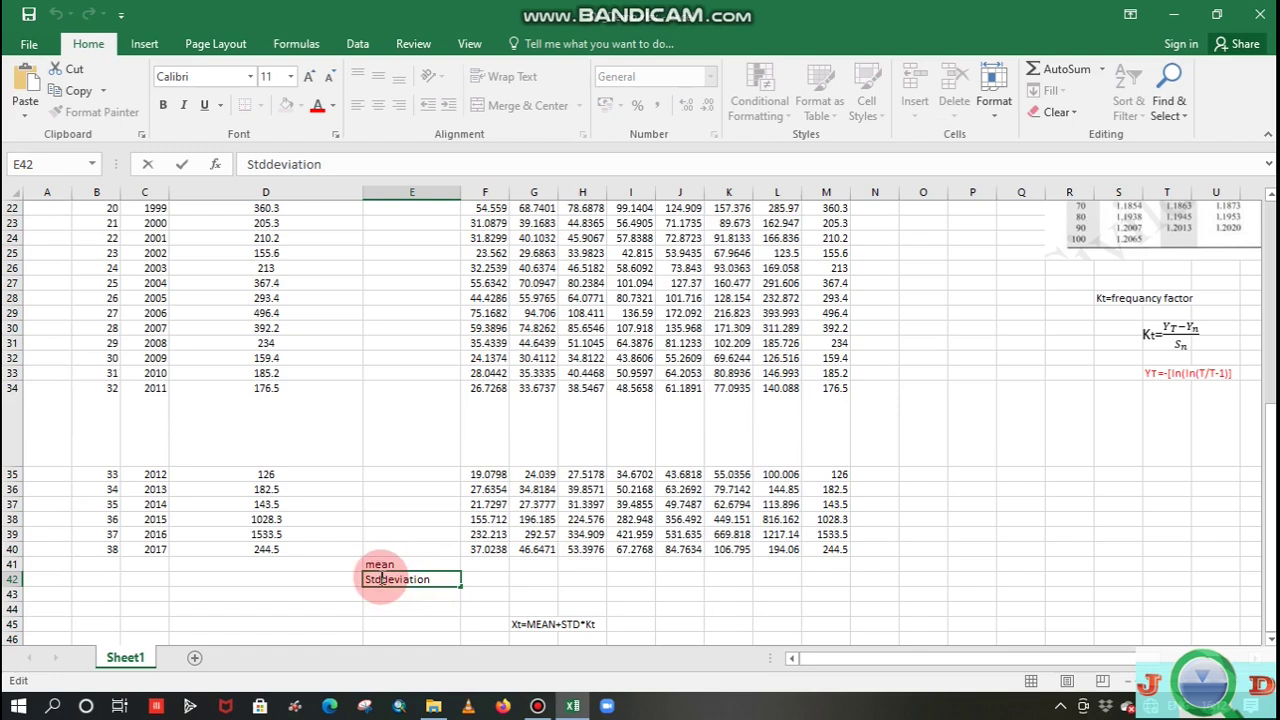
{"action": "left_click", "coordinate": [442, 578]}
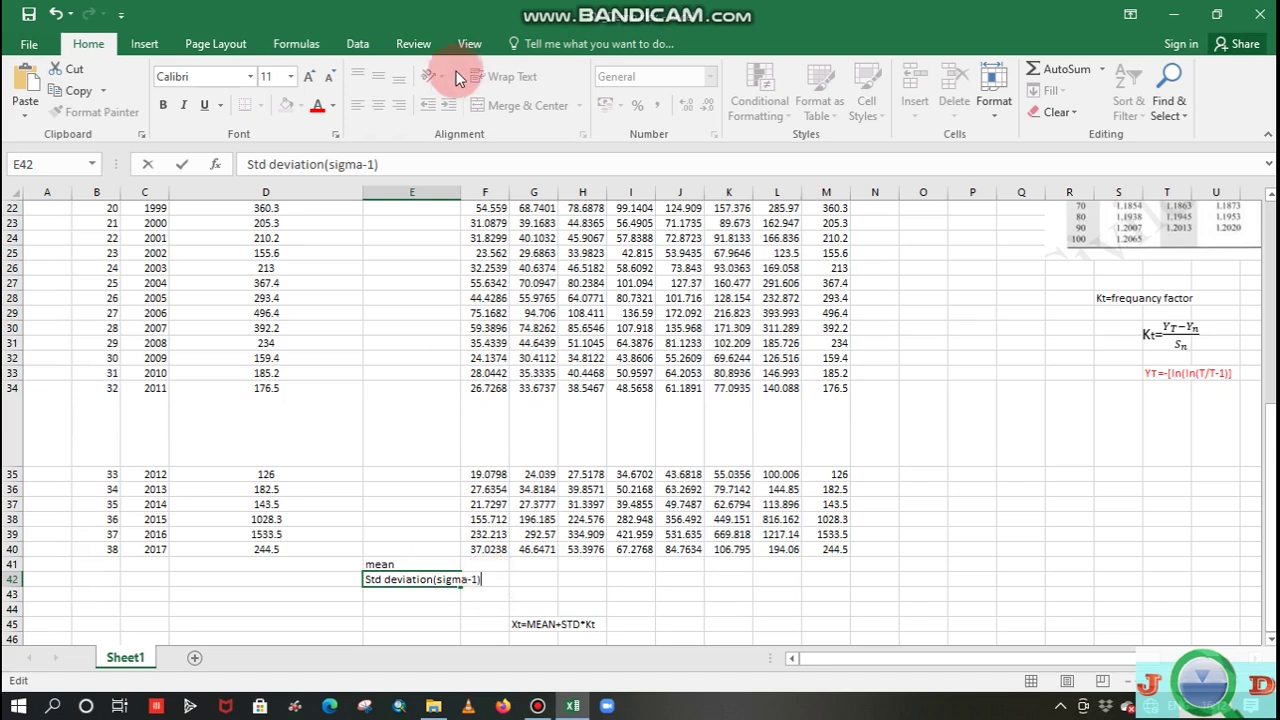
{"action": "left_click", "coordinate": [458, 190]}
{"action": "left_click_drag", "start_coordinate": [460, 191], "coordinate": [484, 191]}
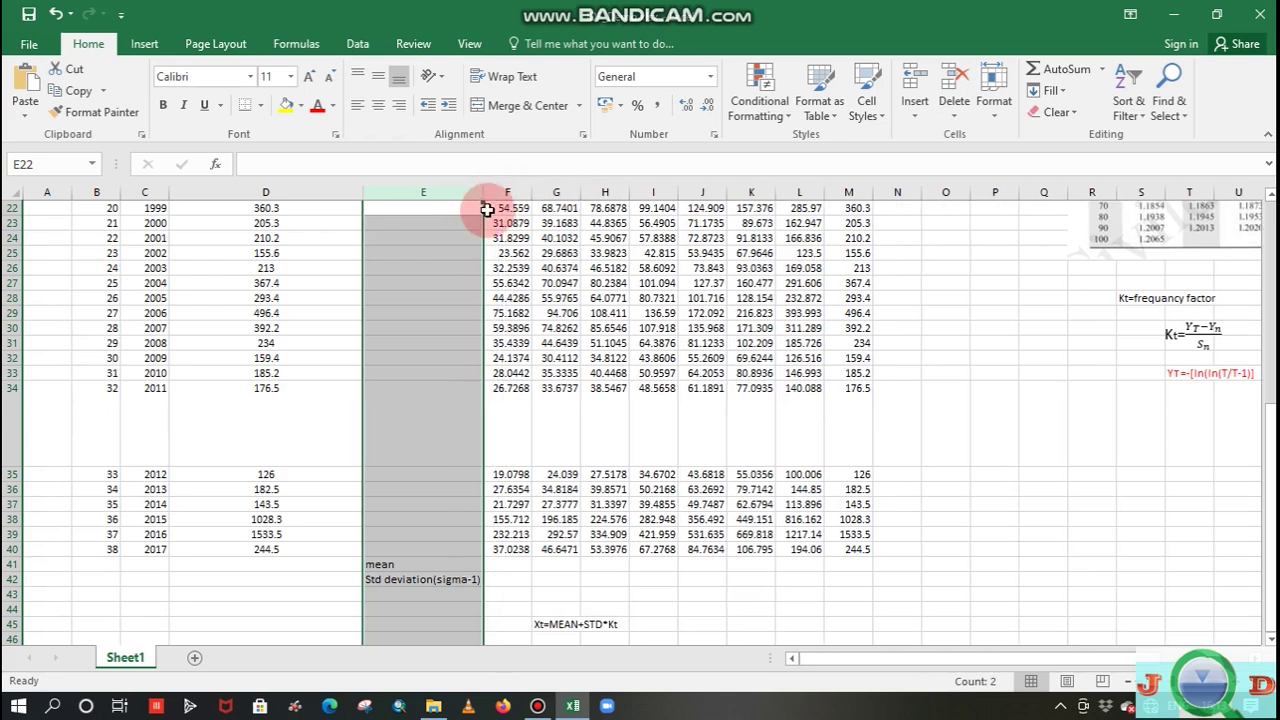
{"action": "left_click", "coordinate": [502, 563]}
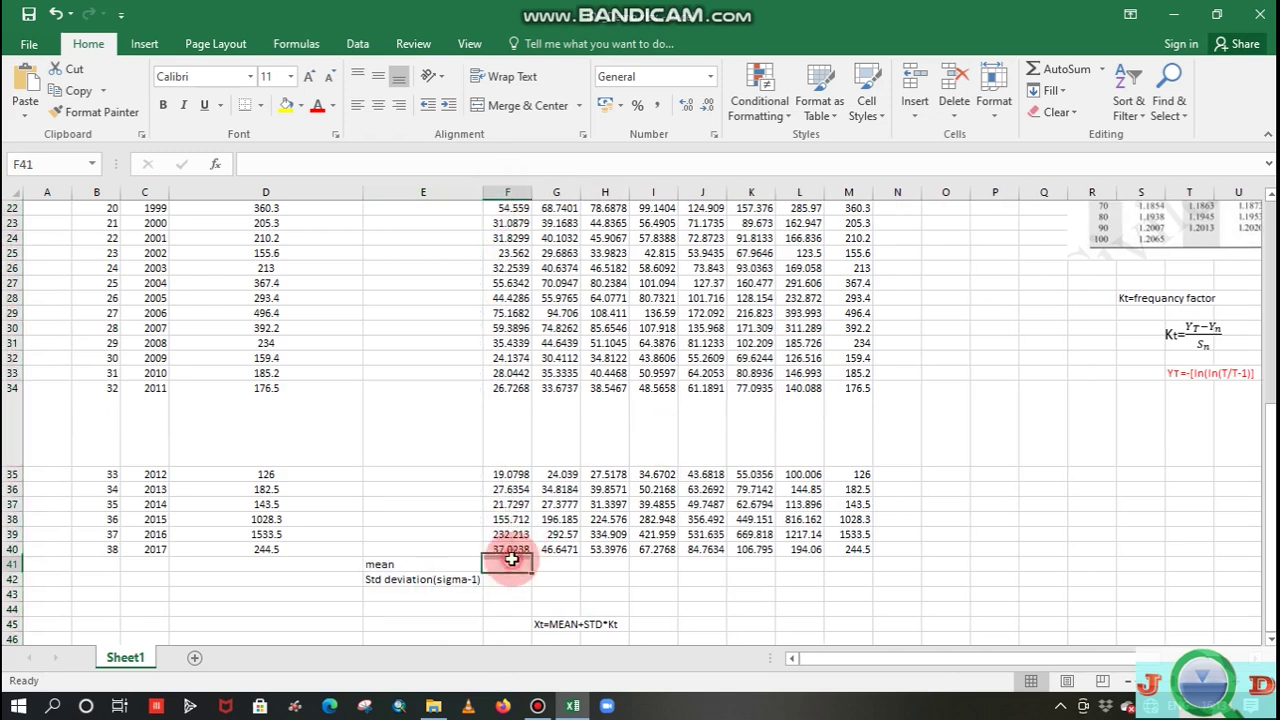
- Average the 5min column (rows 3–40) in F41, giving 41.3355
{"action": "type", "text": "="}
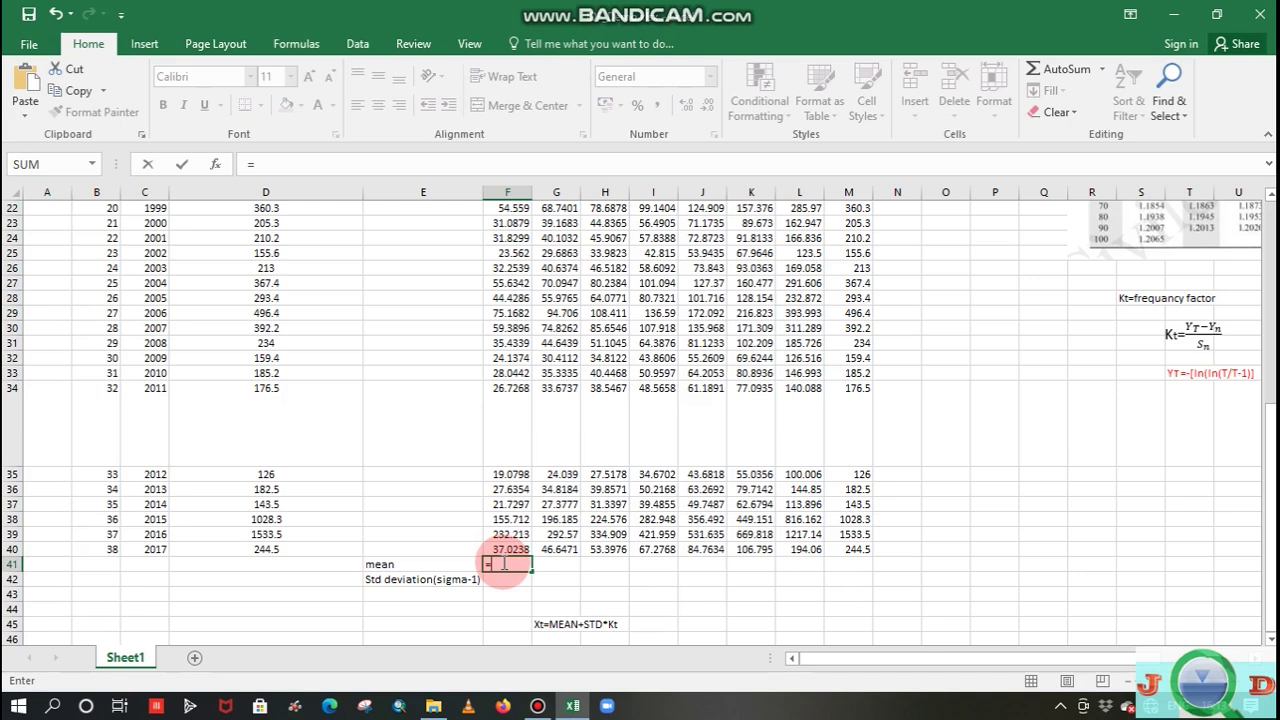
{"action": "type", "text": "aver"}
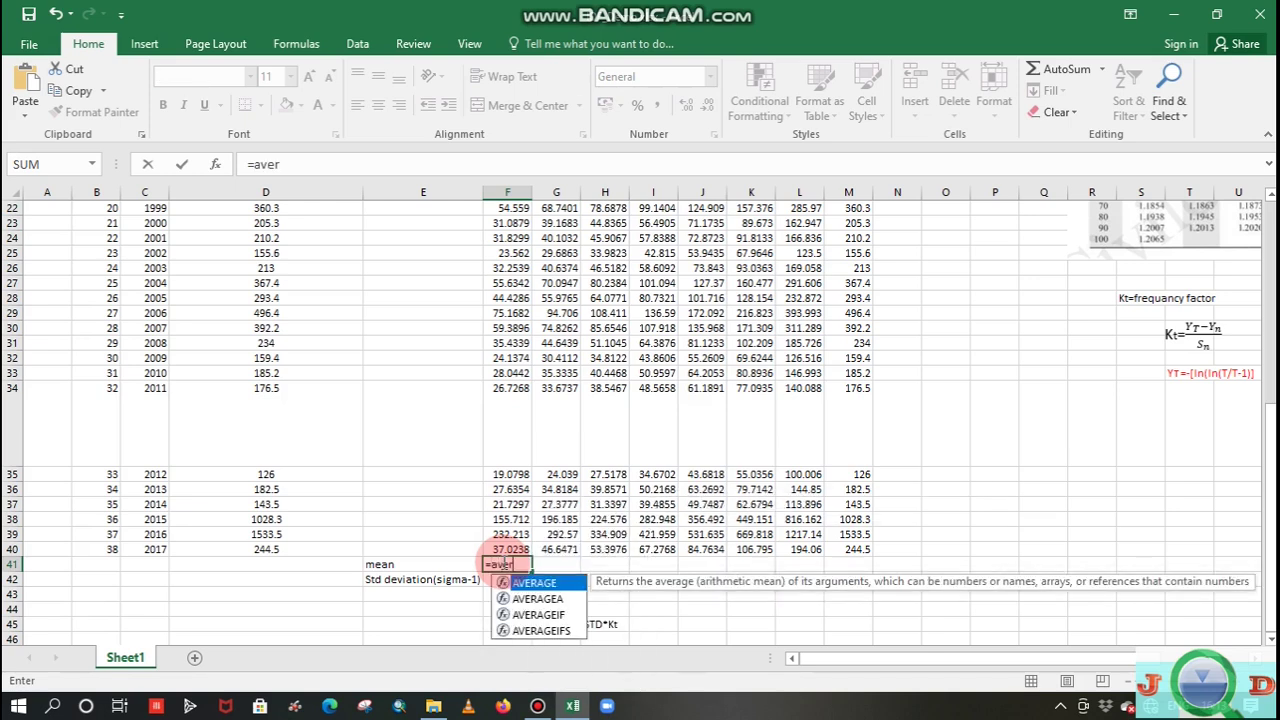
{"action": "double_click", "coordinate": [533, 583]}
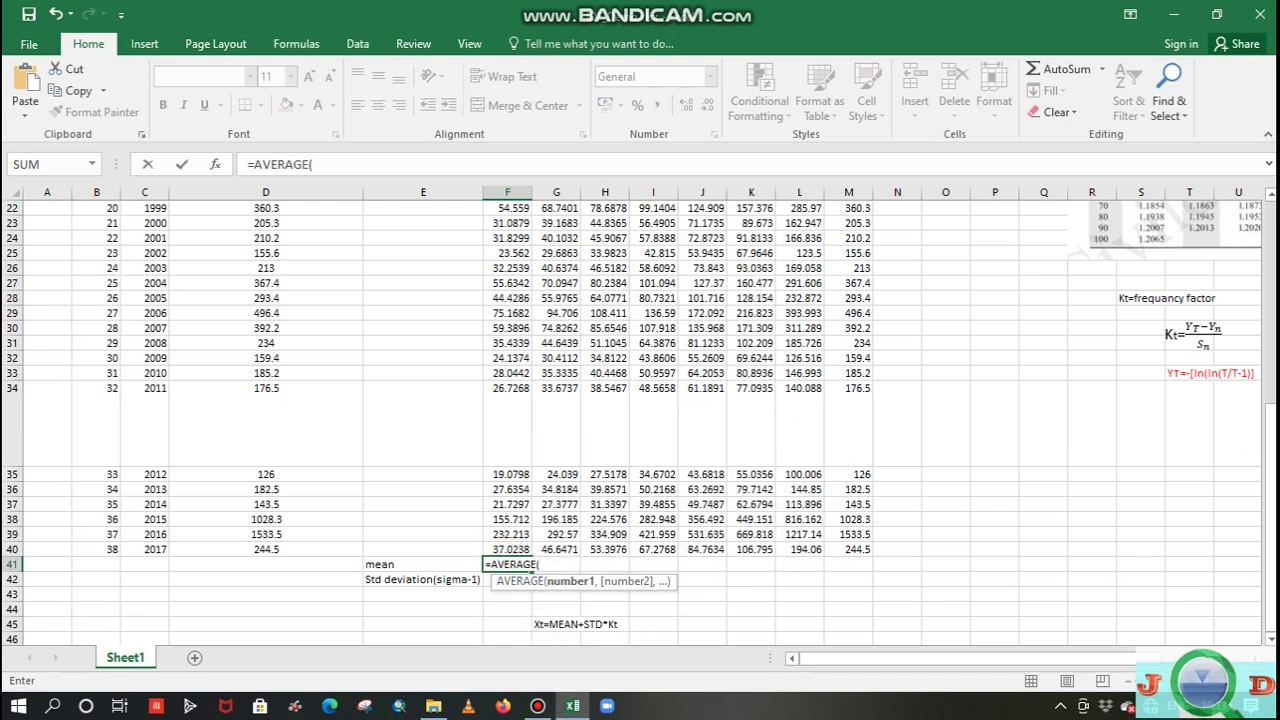
{"action": "scroll", "coordinate": [1272, 476], "scroll_direction": "up", "scroll_amount": 7}
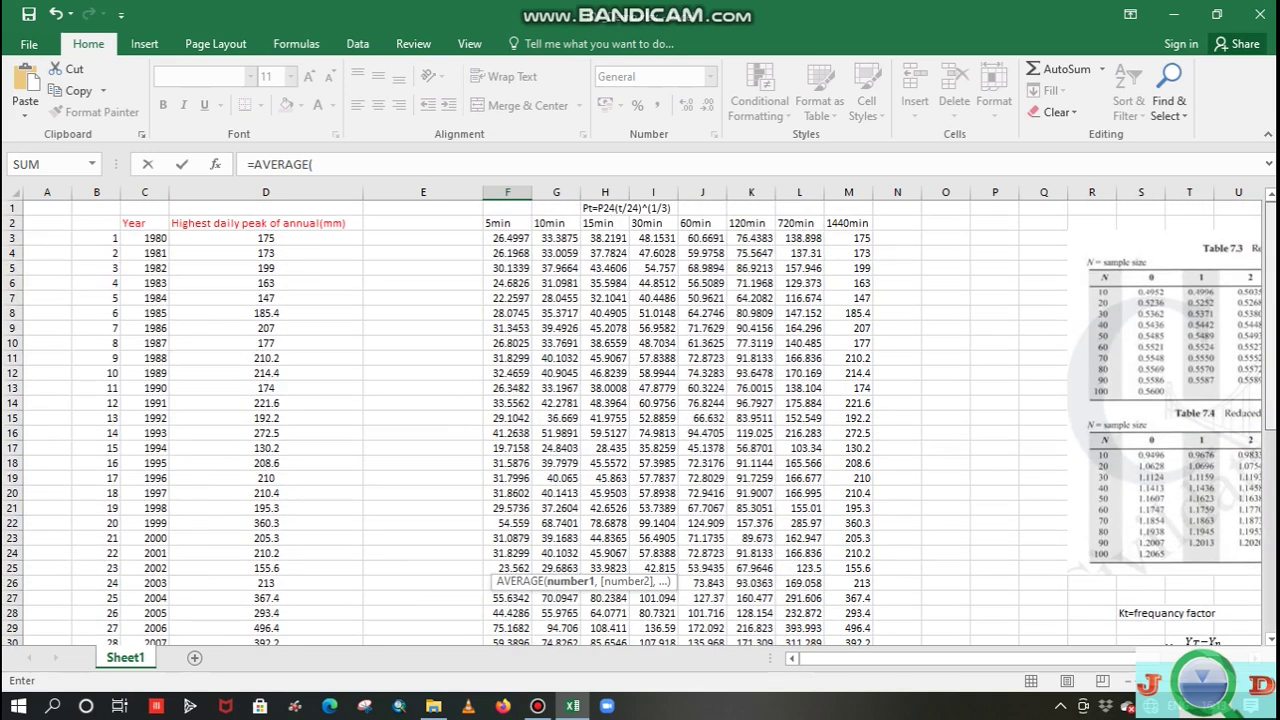
{"action": "left_click", "coordinate": [508, 240]}
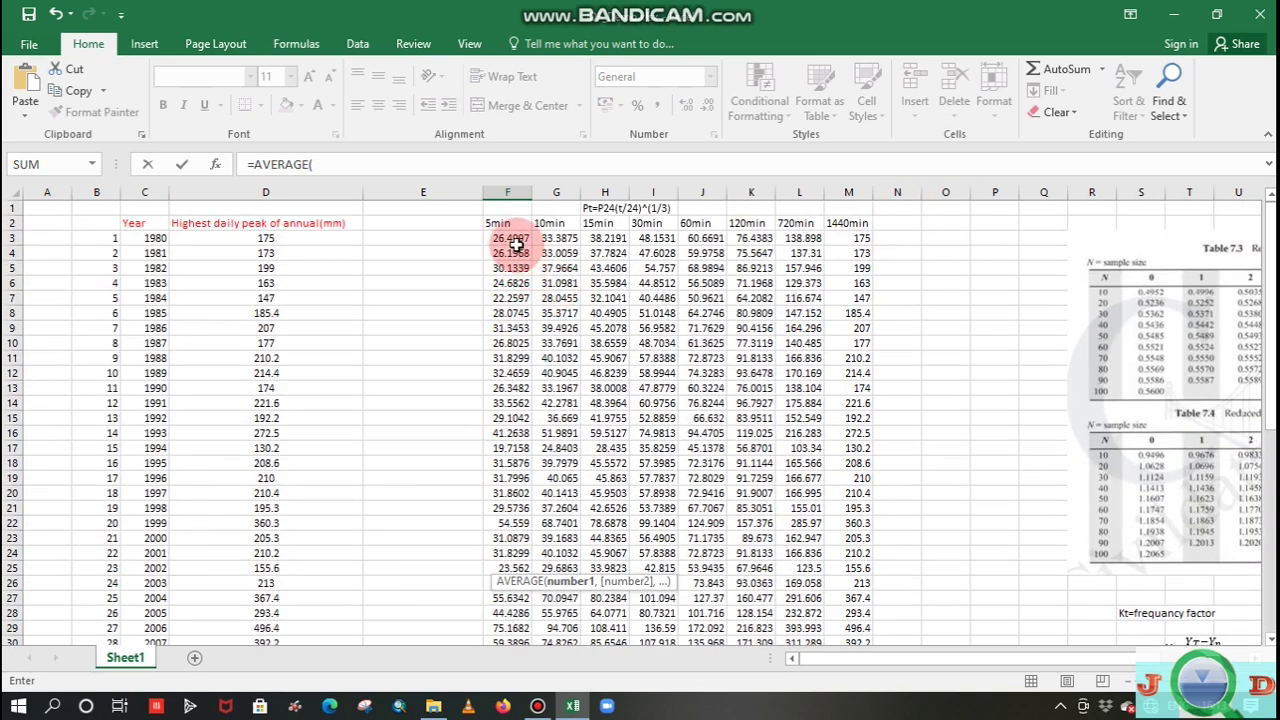
{"action": "left_click_drag", "start_coordinate": [520, 312], "coordinate": [527, 583]}
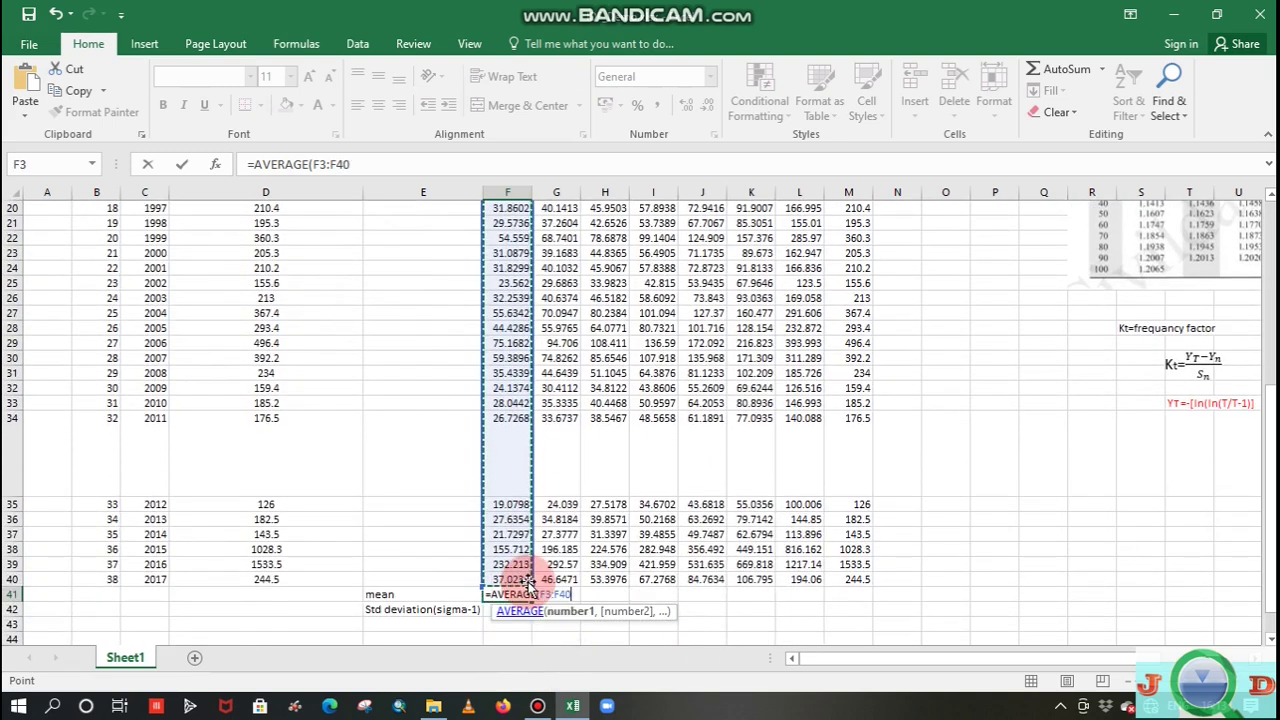
{"action": "key", "text": "Return"}
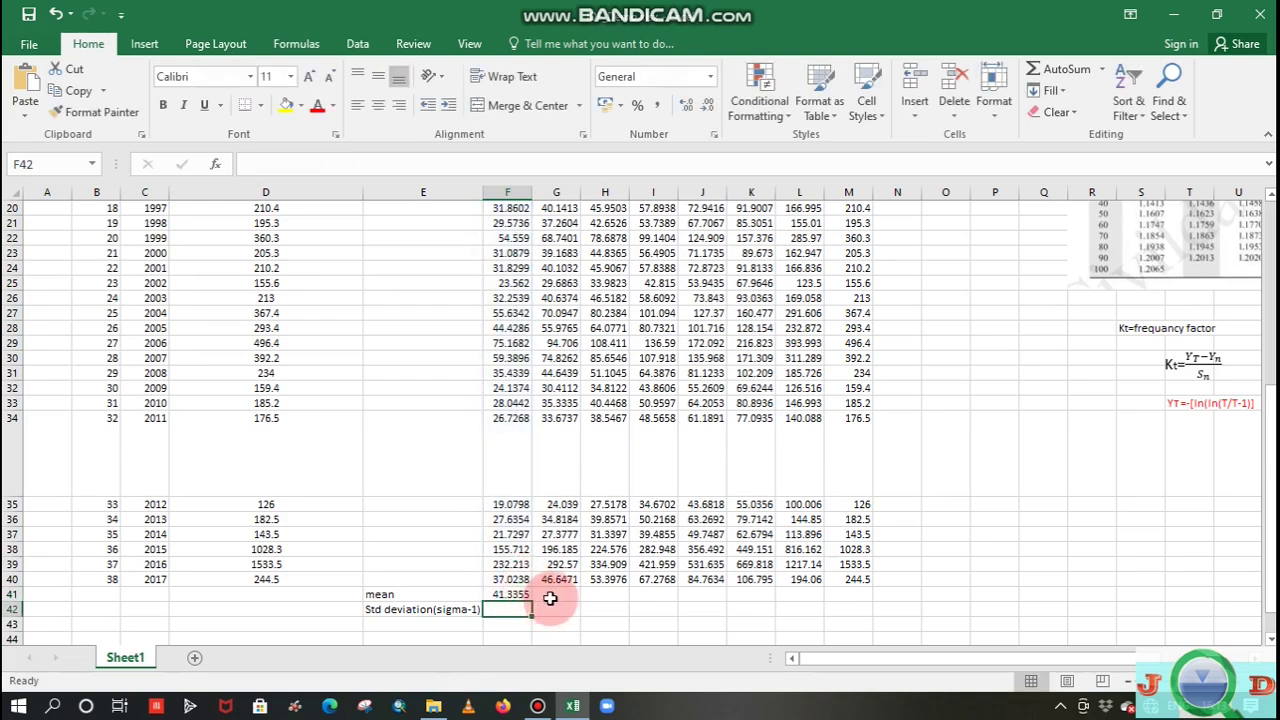
- Average the 10min column in G41 with AVERAGE, giving 52.0795
{"action": "left_click", "coordinate": [560, 596]}
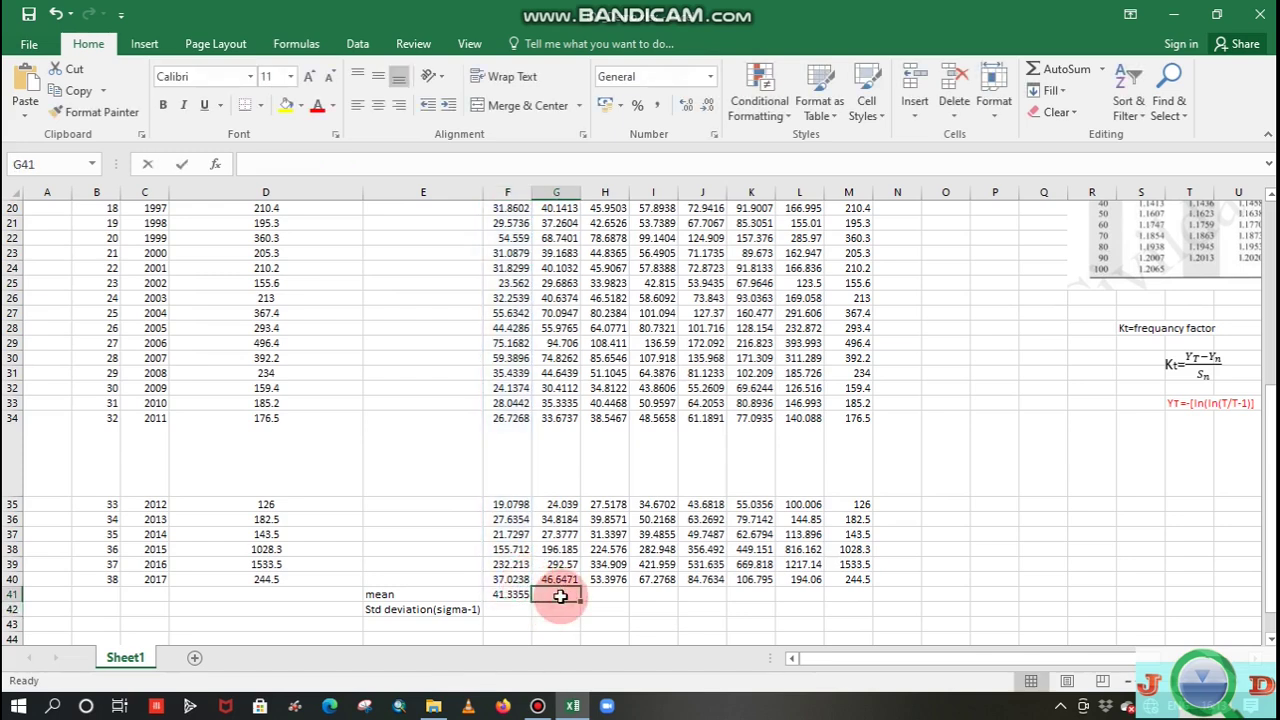
{"action": "type", "text": "=aver"}
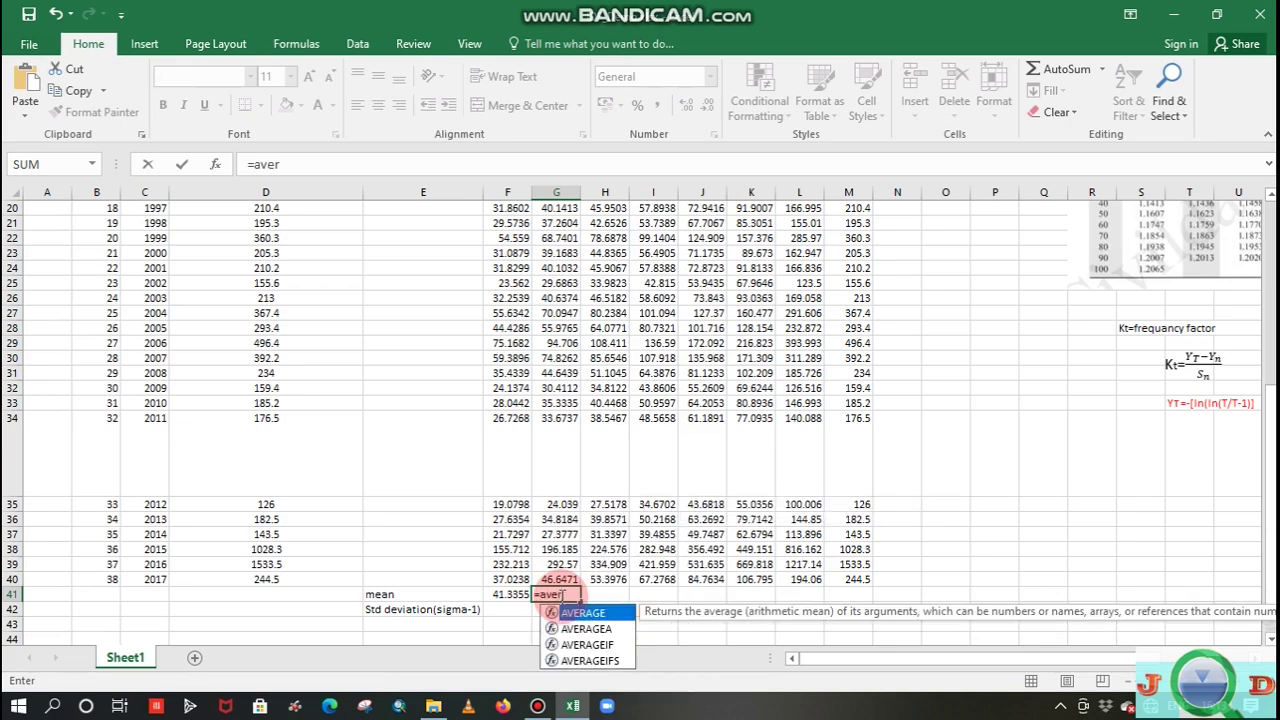
{"action": "double_click", "coordinate": [588, 613]}
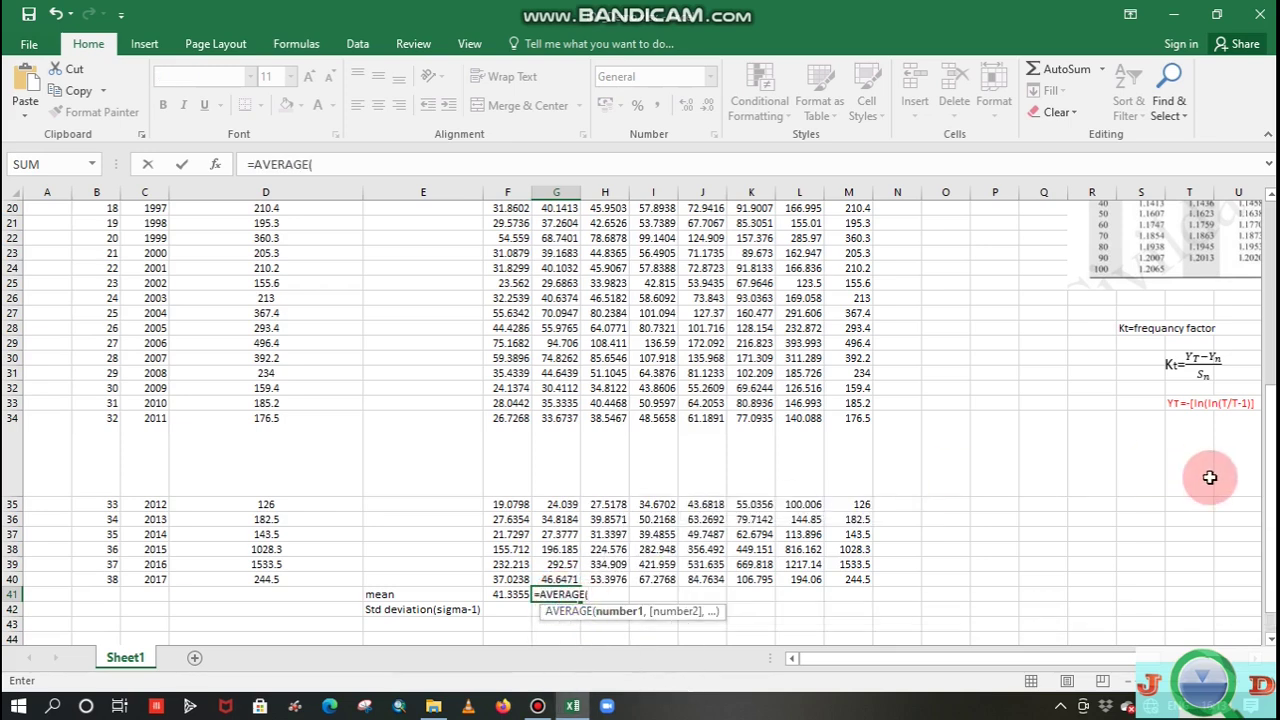
{"action": "left_click_drag", "start_coordinate": [1268, 487], "coordinate": [1268, 300]}
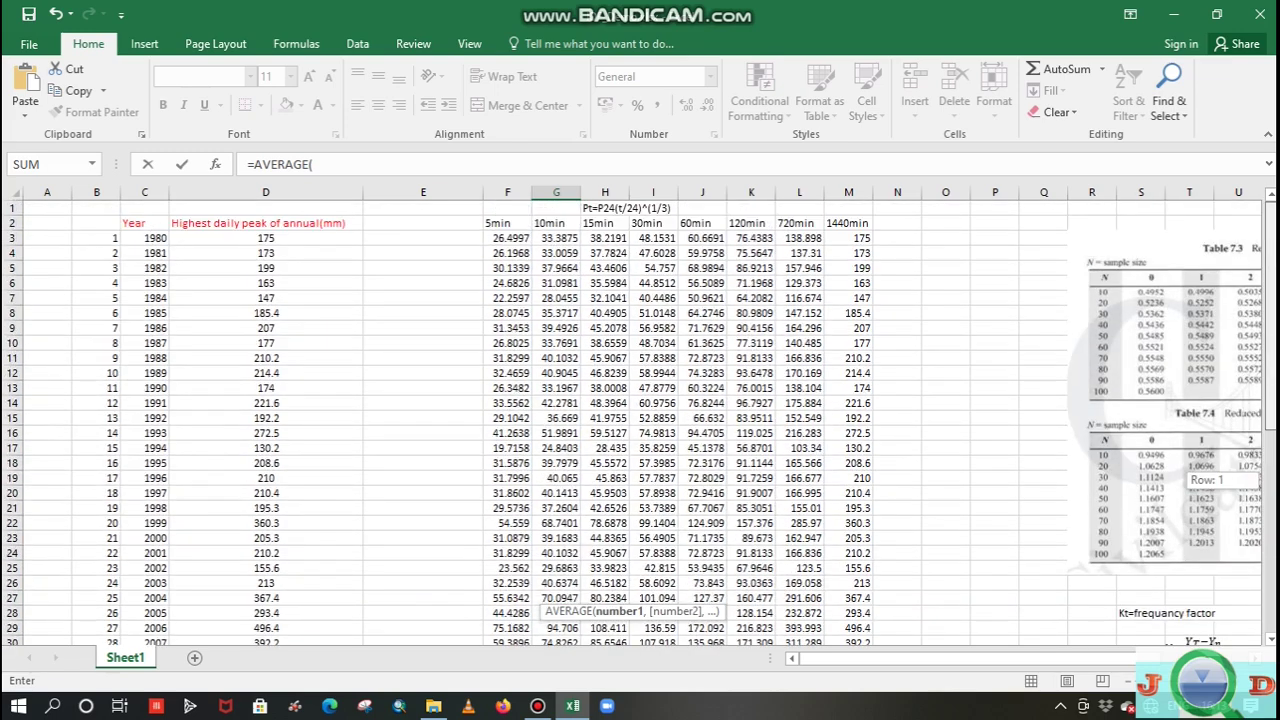
{"action": "left_click_drag", "start_coordinate": [560, 238], "coordinate": [575, 579]}
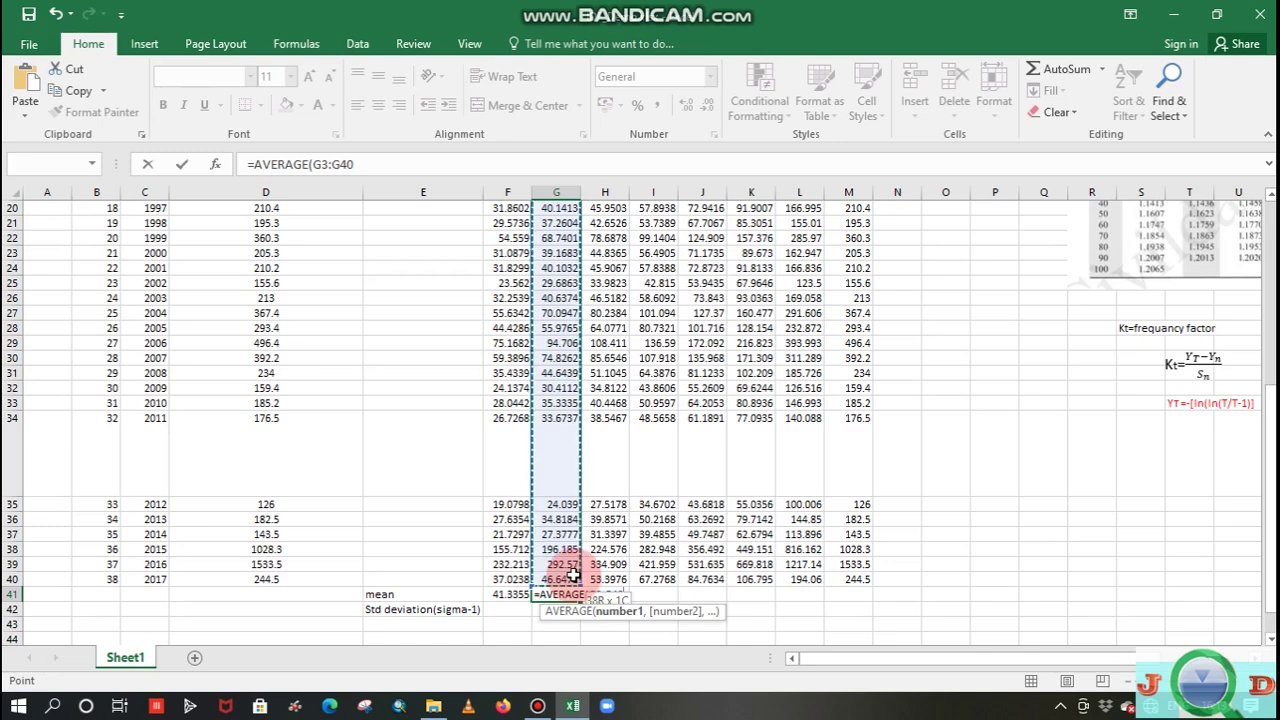
{"action": "key", "text": "Return"}
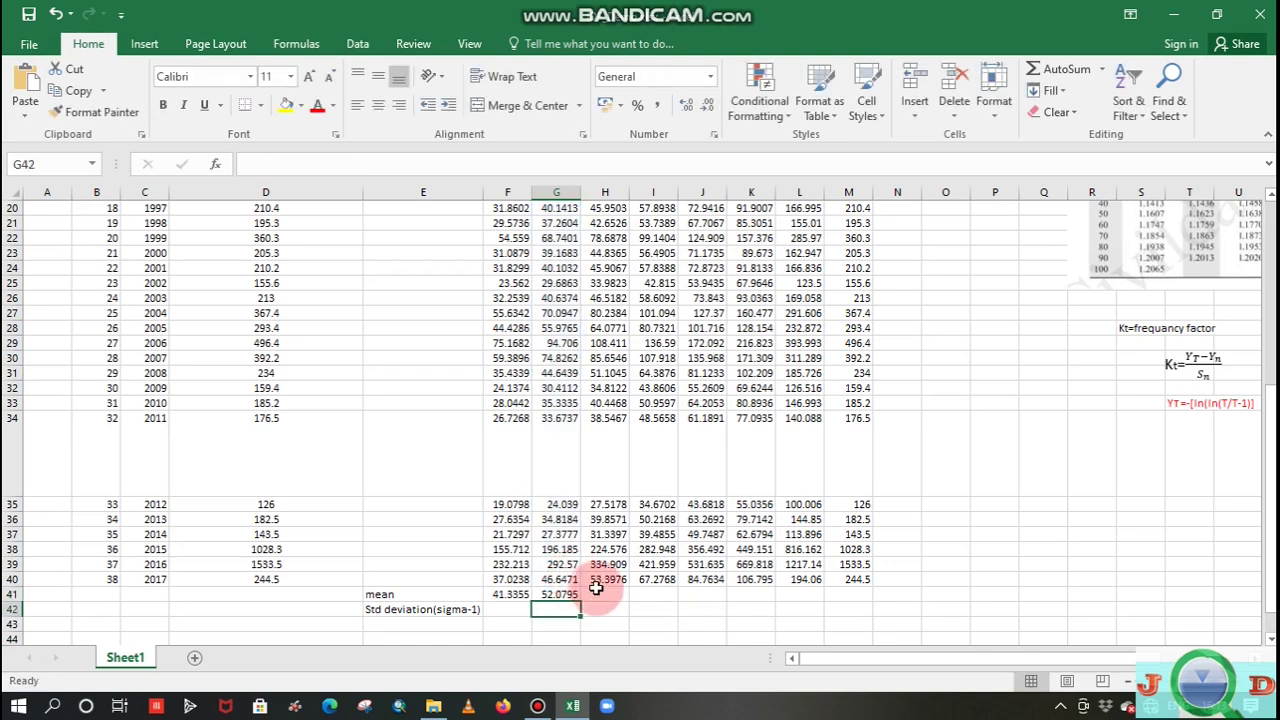
- Average the 15min column in H41 with AVERAGE, giving 59.6161
{"action": "double_click", "coordinate": [600, 594]}
{"action": "type", "text": "=aver"}
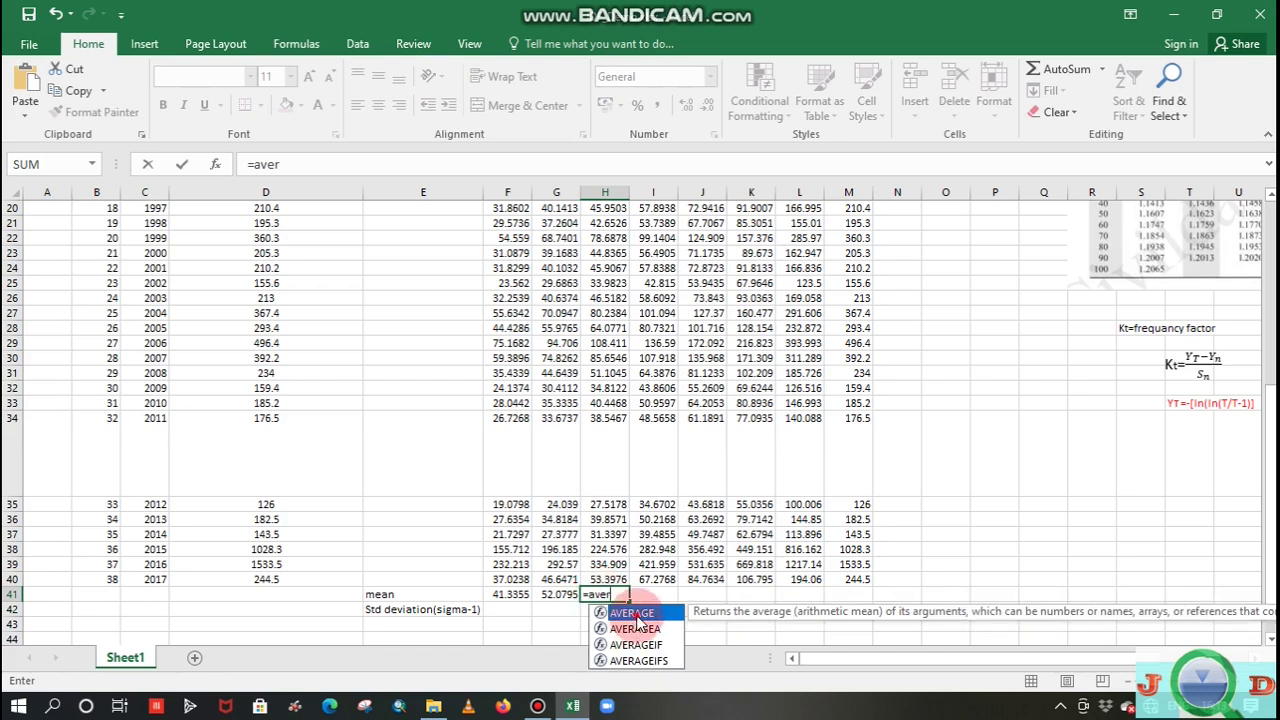
{"action": "left_click_drag", "start_coordinate": [1272, 510], "coordinate": [1272, 288]}
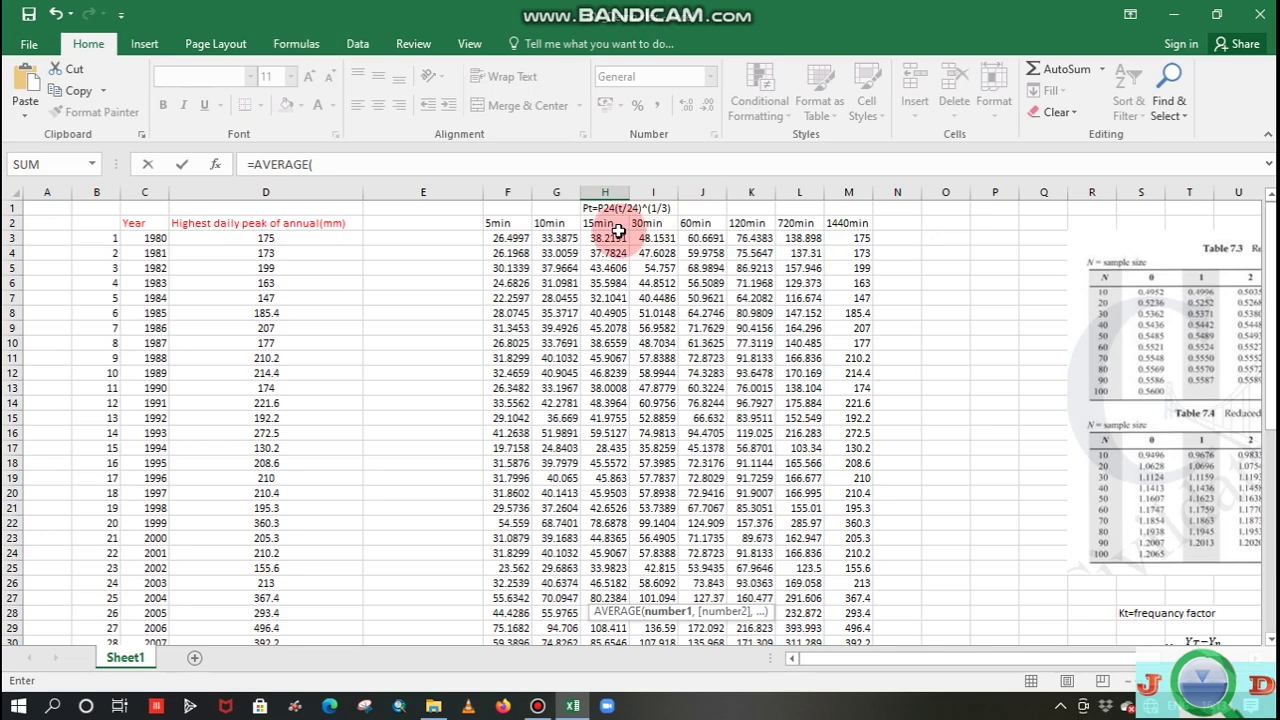
{"action": "left_click_drag", "start_coordinate": [611, 236], "coordinate": [610, 580]}
{"action": "key", "text": "Return"}
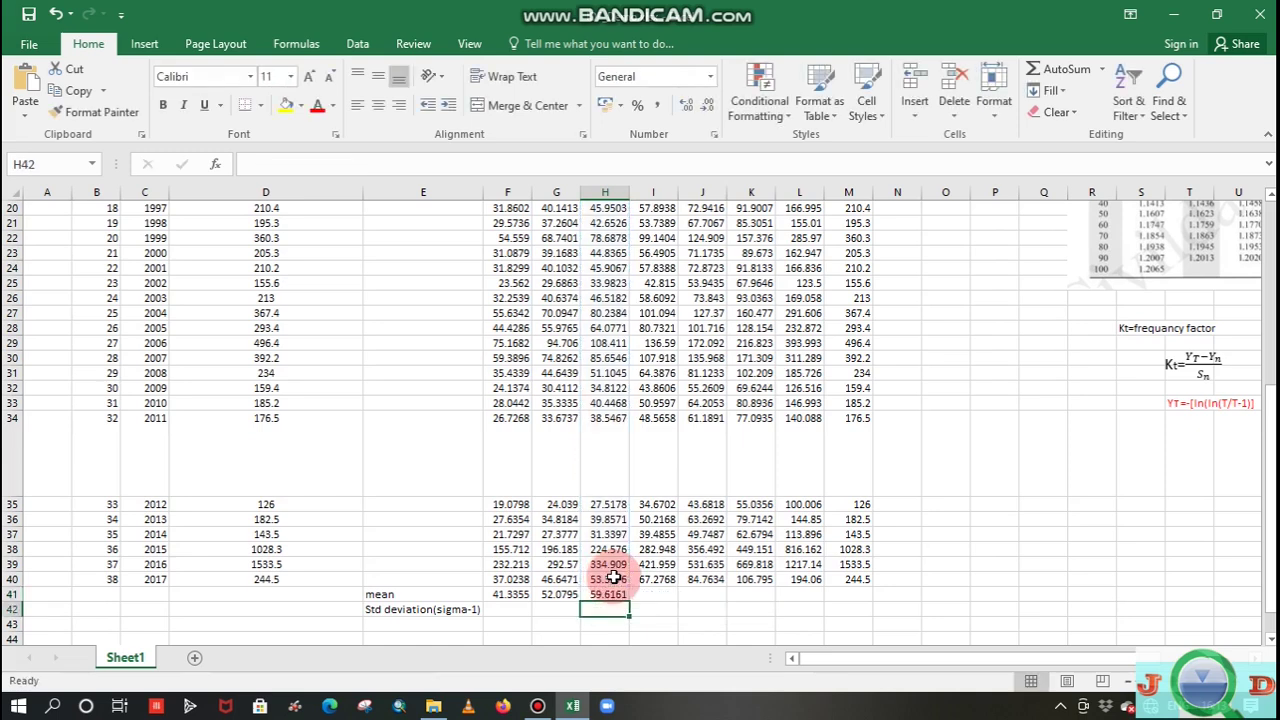
{"action": "left_click", "coordinate": [651, 594]}
- Average the 30min and 60min columns in I41 and J41, giving 75.1116 and 94.6347
{"action": "type", "text": "=aver"}
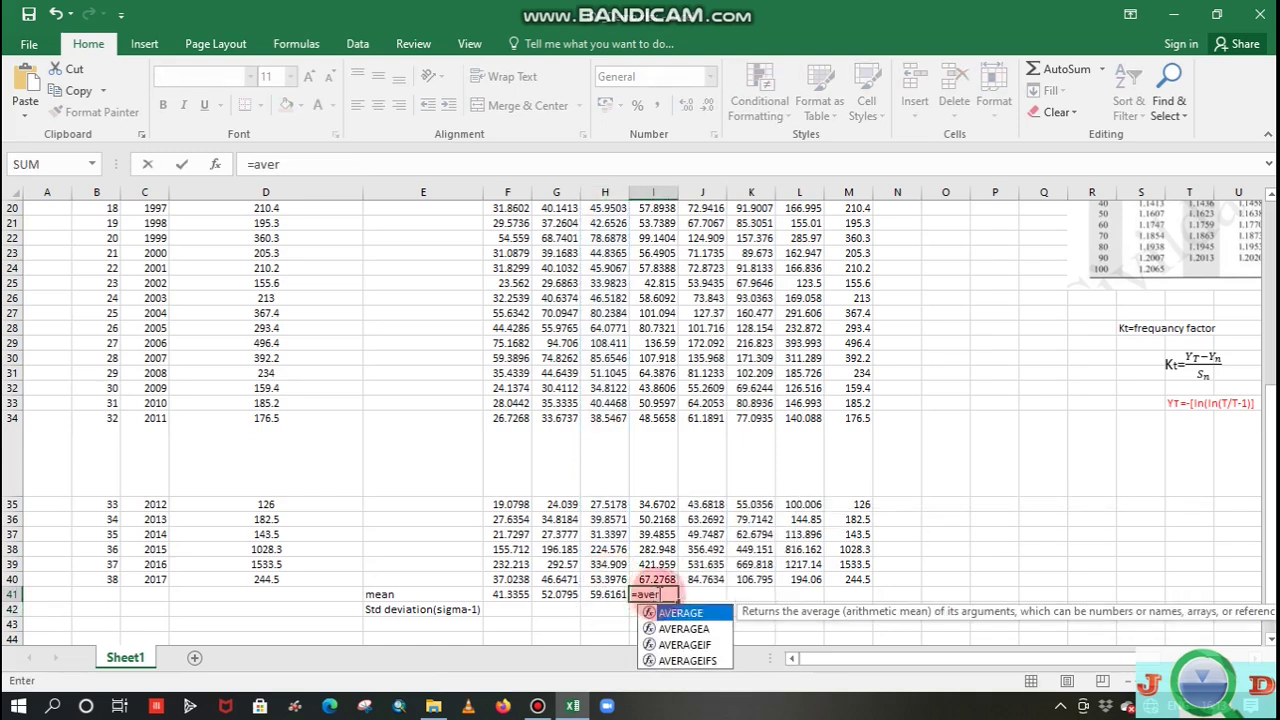
{"action": "double_click", "coordinate": [688, 612]}
{"action": "left_click_drag", "start_coordinate": [1268, 600], "coordinate": [1270, 230]}
{"action": "left_click", "coordinate": [656, 245]}
{"action": "left_click_drag", "start_coordinate": [656, 245], "coordinate": [665, 577]}
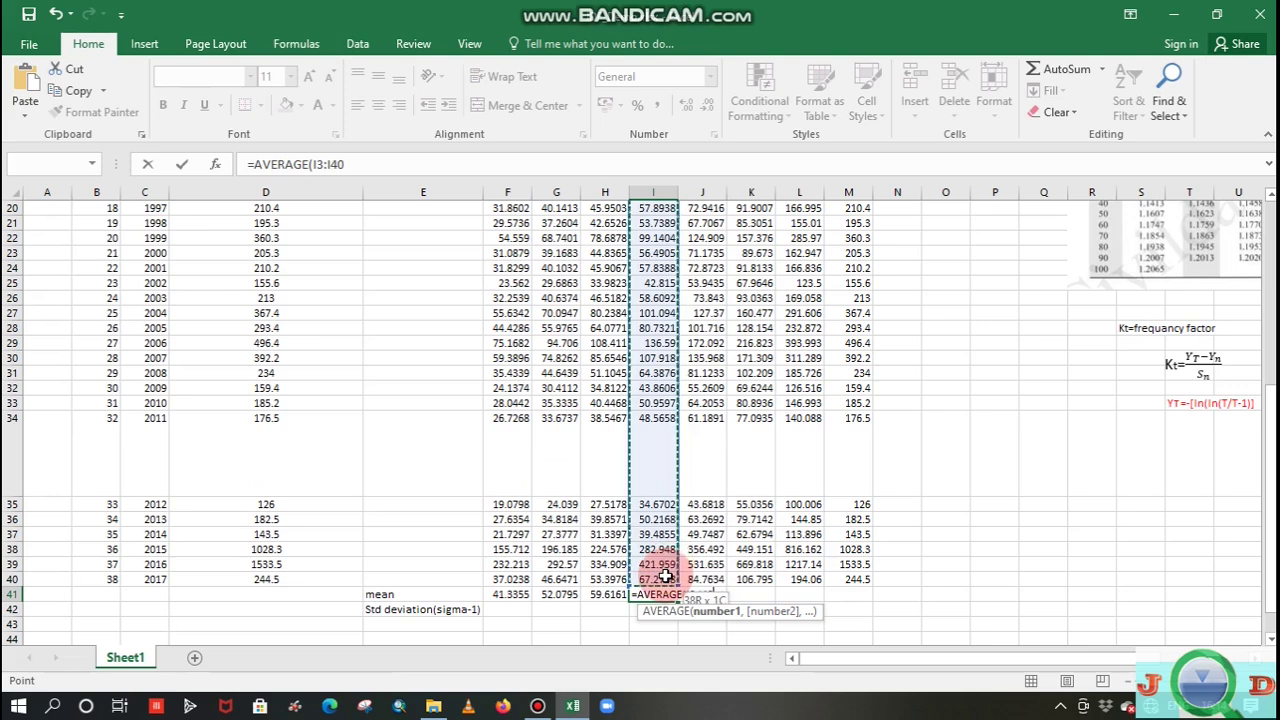
{"action": "key", "text": "Return"}
{"action": "left_click", "coordinate": [657, 594]}
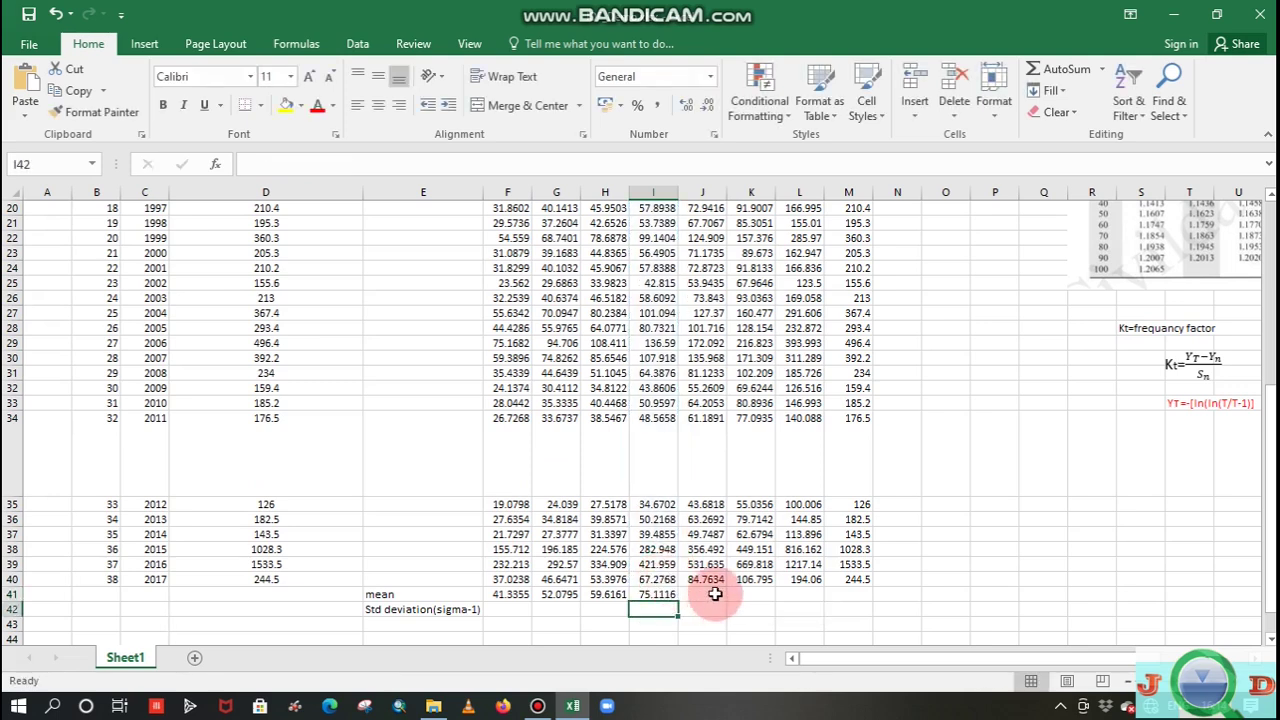
{"action": "left_click_drag", "start_coordinate": [678, 601], "coordinate": [710, 592]}
{"action": "type", "text": "=av"}
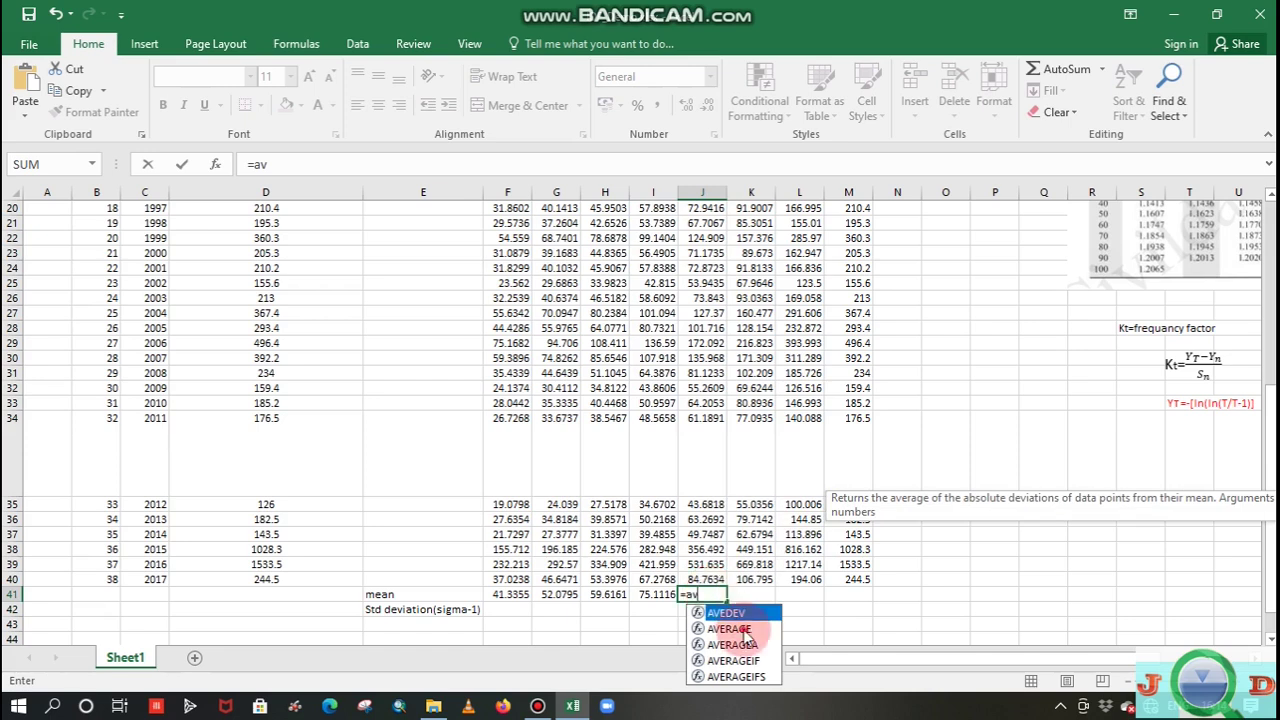
{"action": "double_click", "coordinate": [740, 628]}
{"action": "left_click_drag", "start_coordinate": [1272, 570], "coordinate": [1272, 316]}
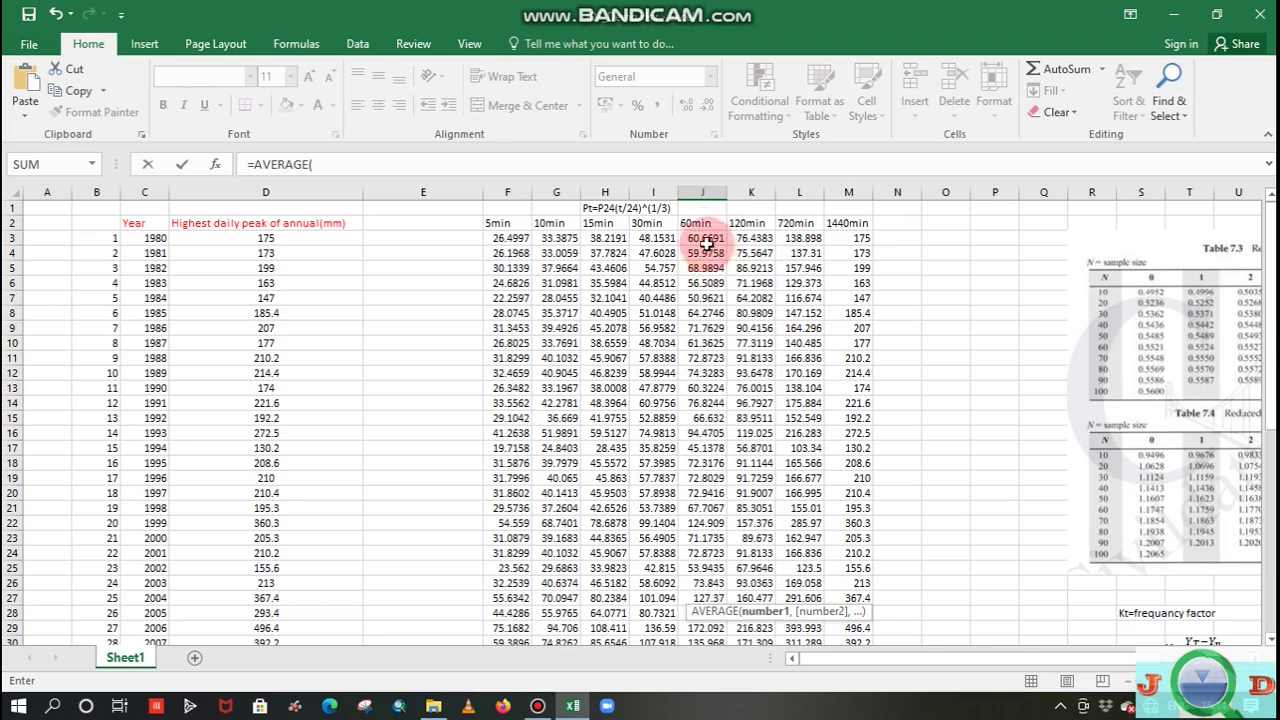
{"action": "left_click_drag", "start_coordinate": [697, 238], "coordinate": [703, 572]}
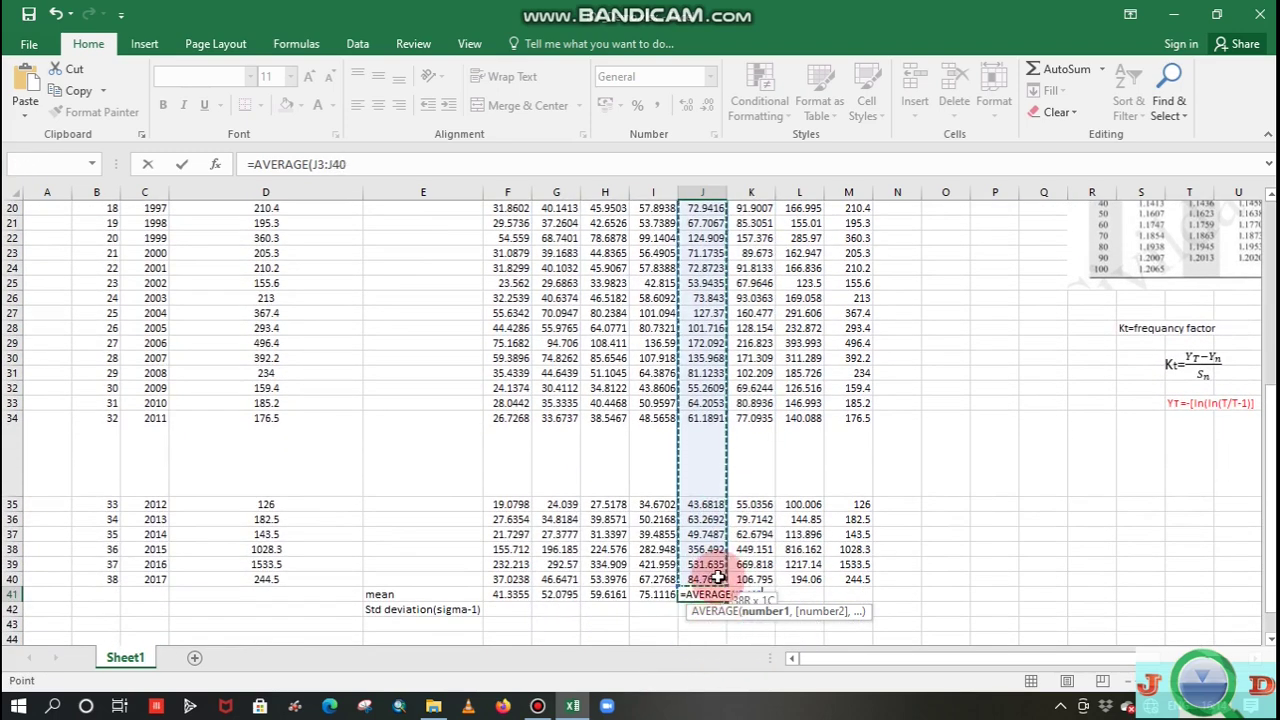
{"action": "key", "text": "Return"}
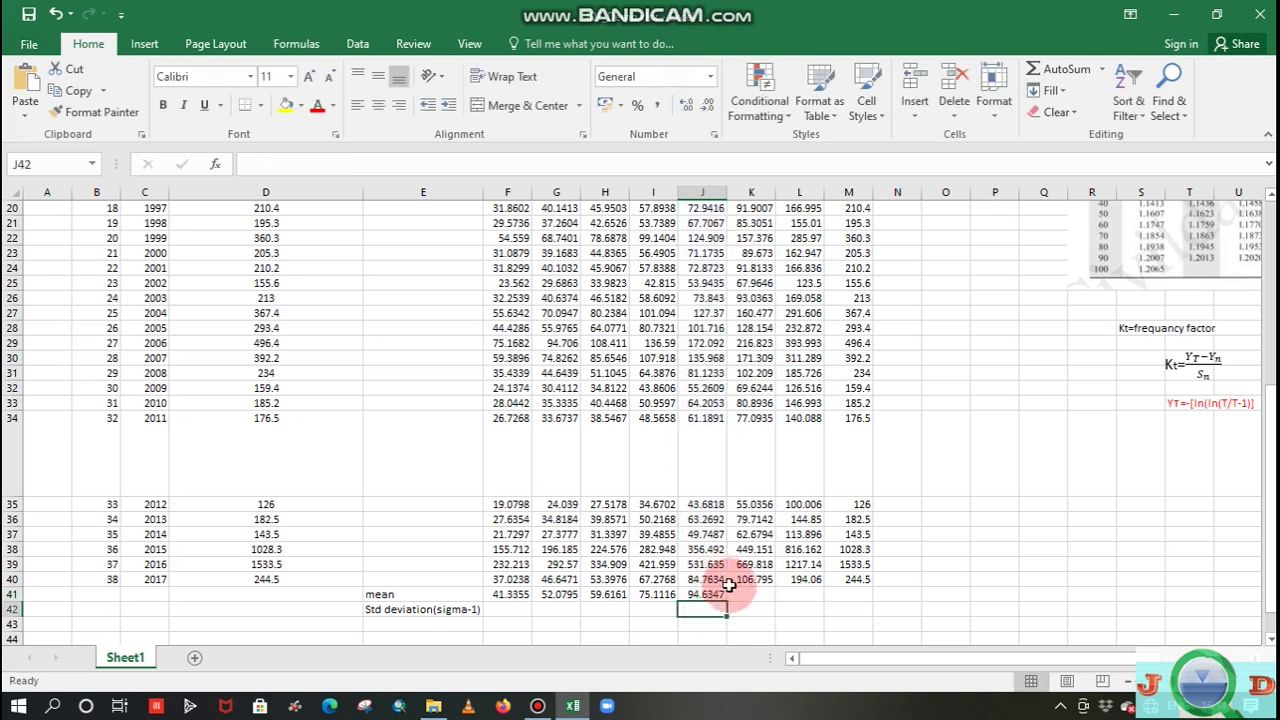
- Average the 120min column over rows 3–40 in K41, giving 119.232
{"action": "left_click", "coordinate": [751, 595]}
{"action": "type", "text": "=av"}
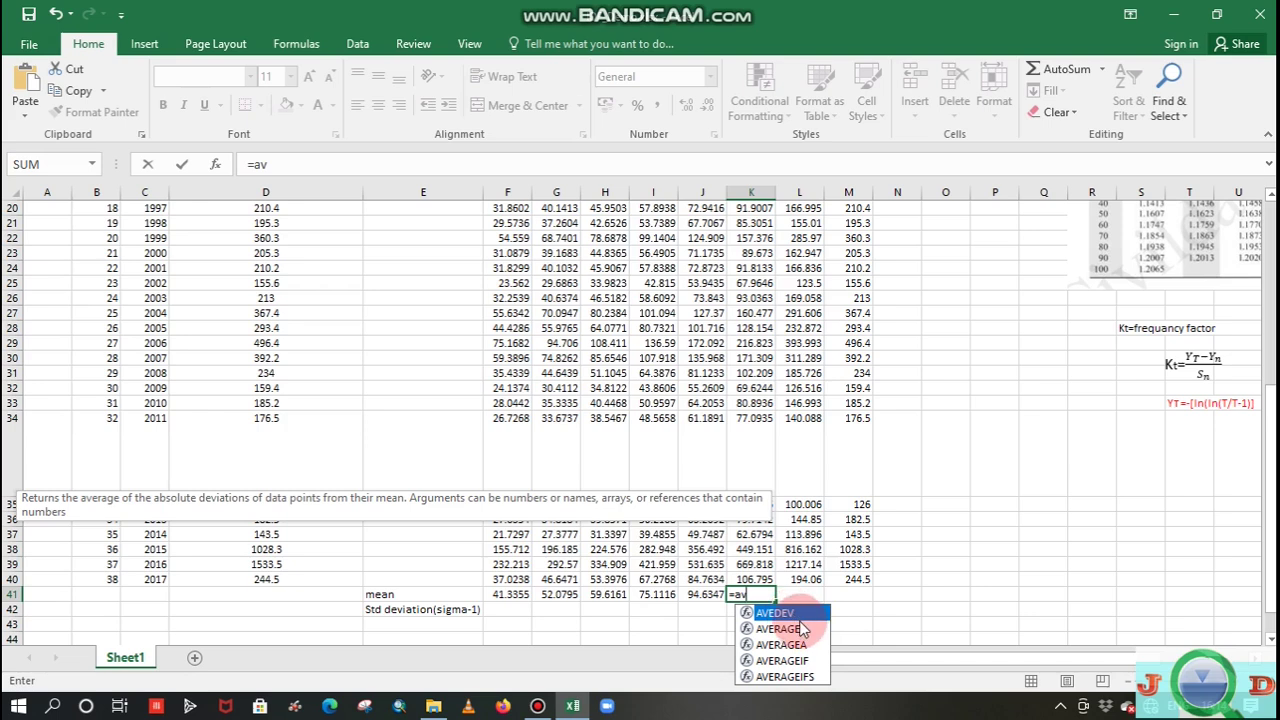
{"action": "double_click", "coordinate": [800, 628]}
{"action": "left_click_drag", "start_coordinate": [1271, 528], "coordinate": [1271, 215]}
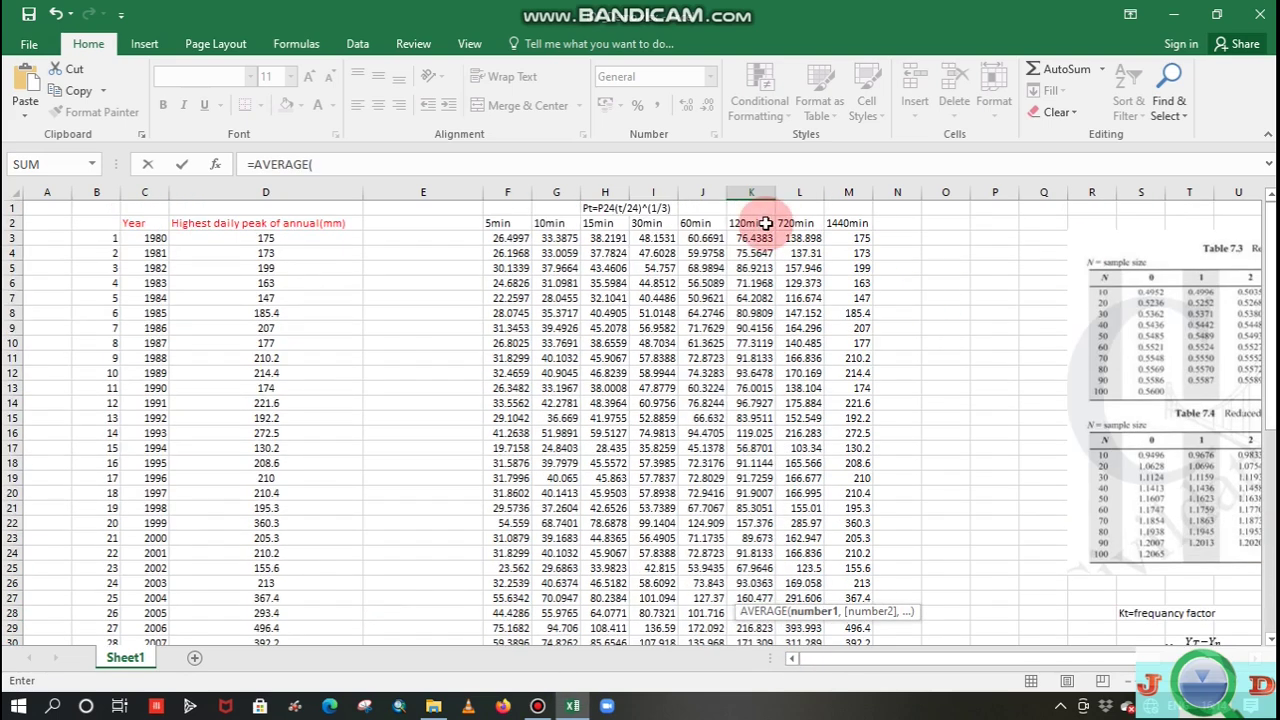
{"action": "left_click_drag", "start_coordinate": [750, 238], "coordinate": [764, 570]}
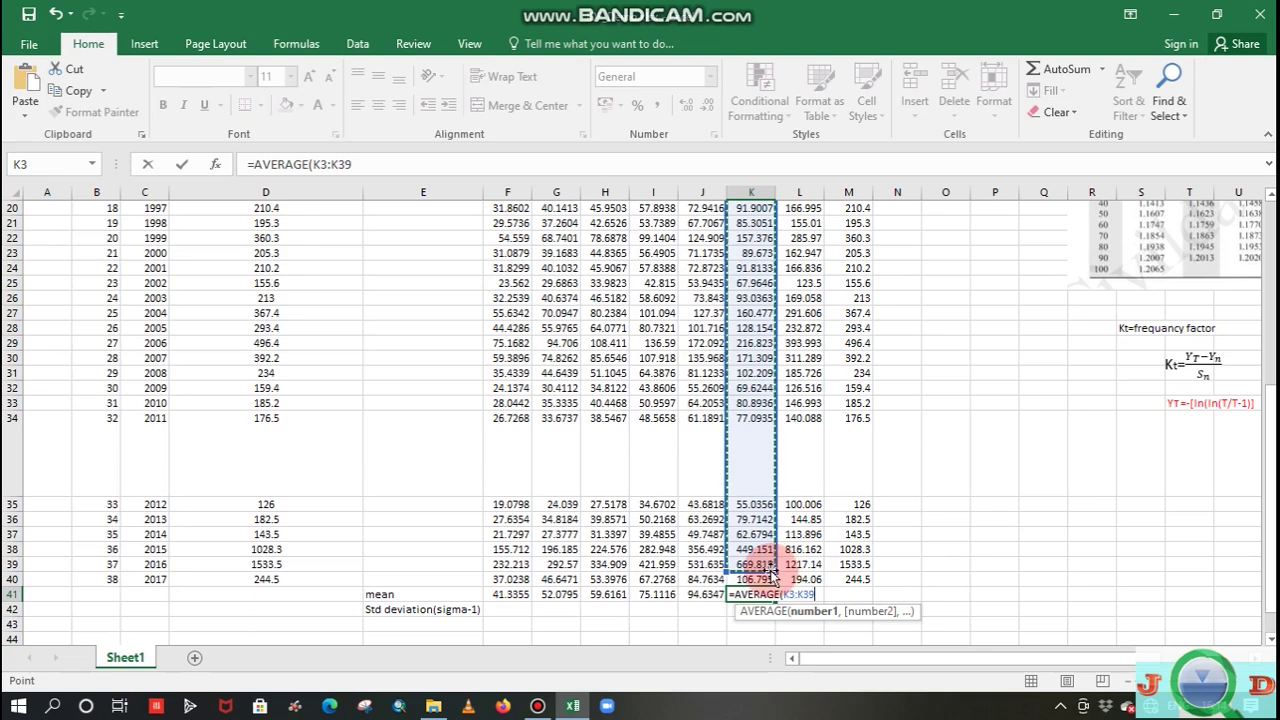
{"action": "left_click_drag", "start_coordinate": [772, 572], "coordinate": [777, 588]}
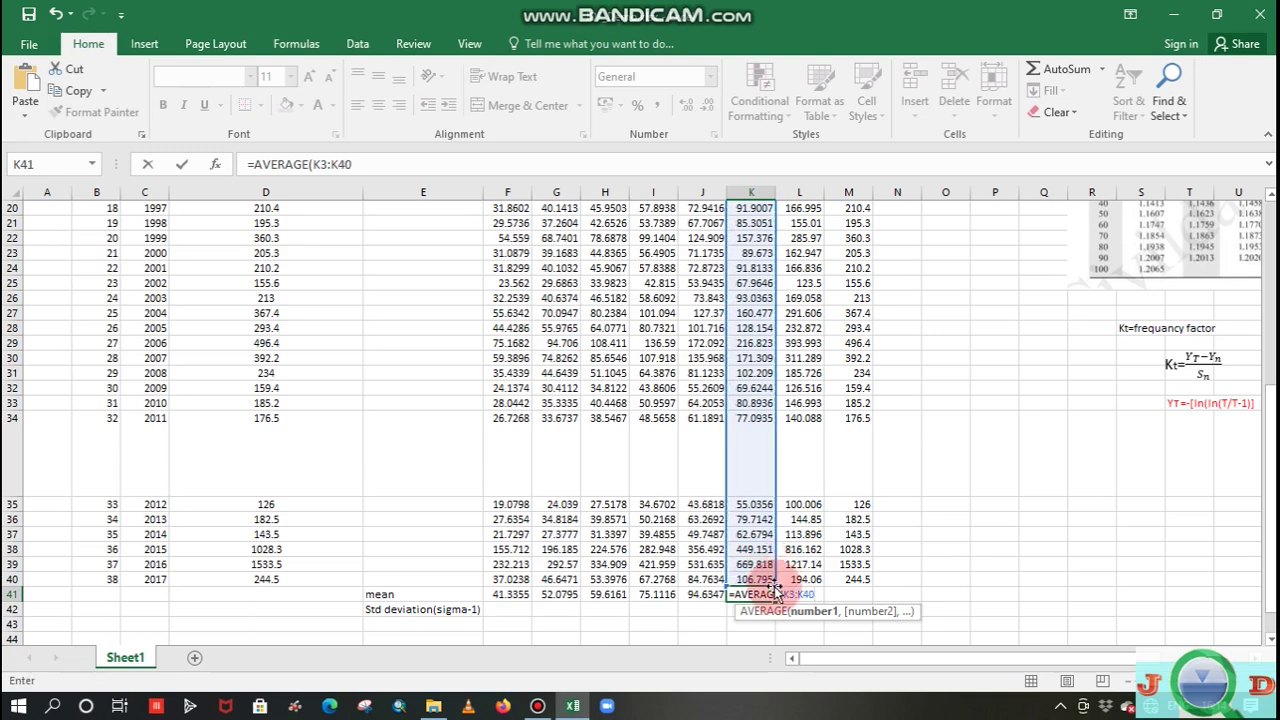
{"action": "key", "text": "Return"}
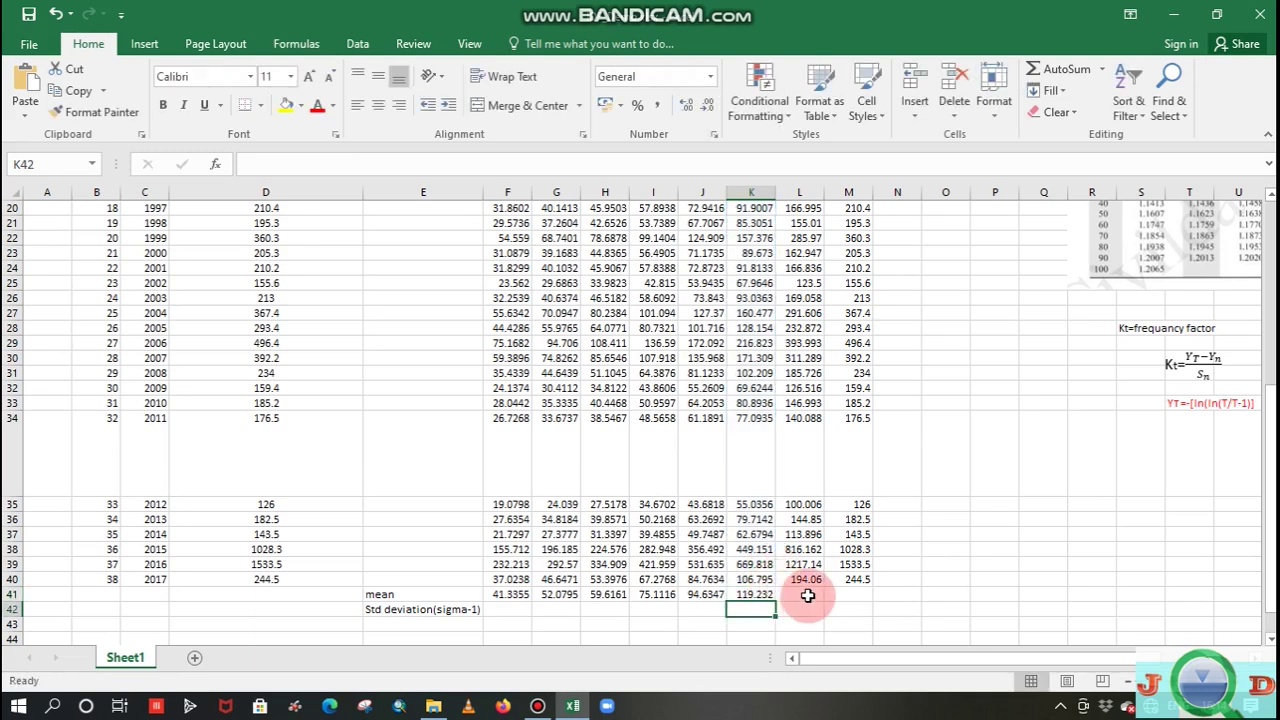
- Average the 720min and 1440min columns in L41 and M41, giving 216.659 and 272.974
{"action": "left_click", "coordinate": [808, 593]}
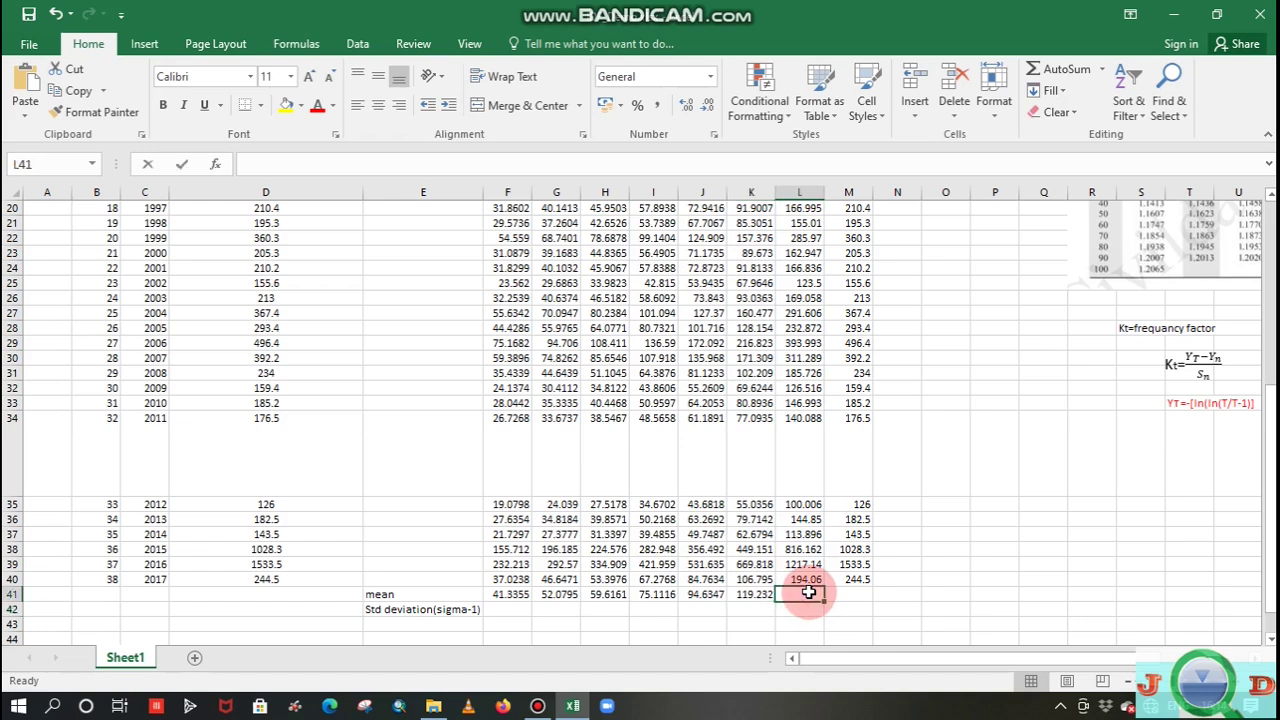
{"action": "type", "text": "=ave"}
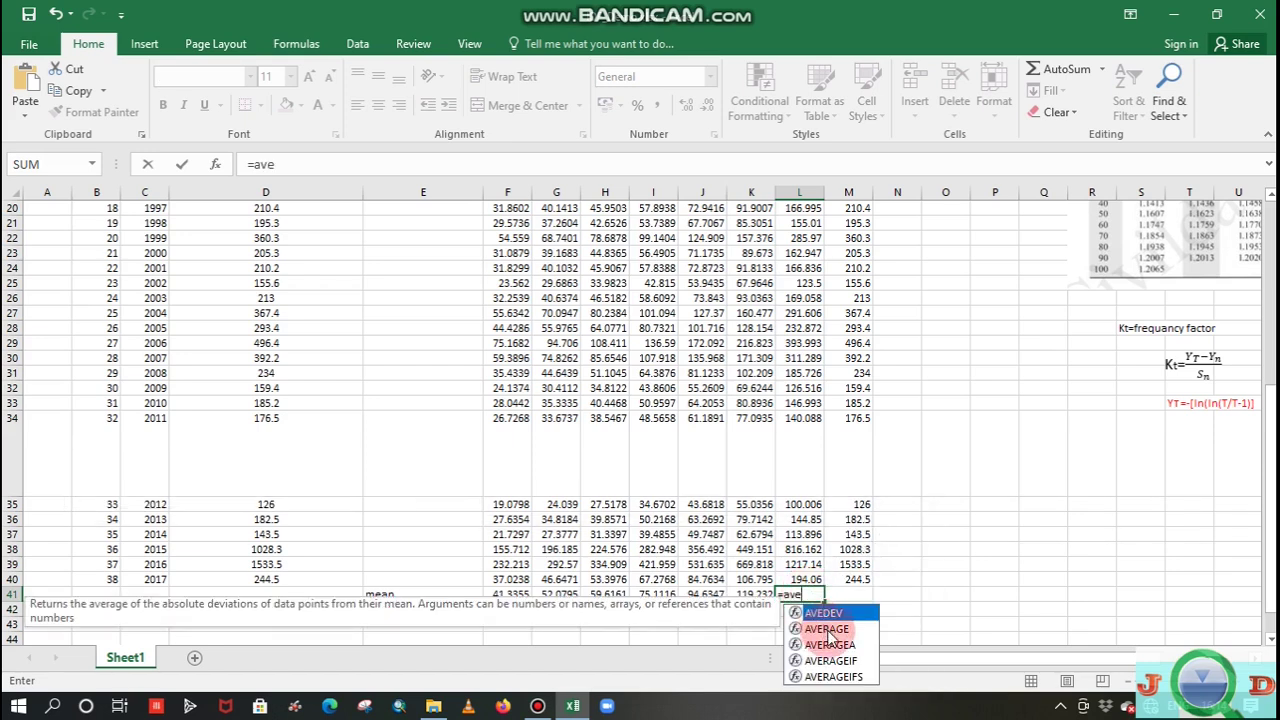
{"action": "double_click", "coordinate": [826, 629]}
{"action": "left_click_drag", "start_coordinate": [1266, 526], "coordinate": [1262, 160]}
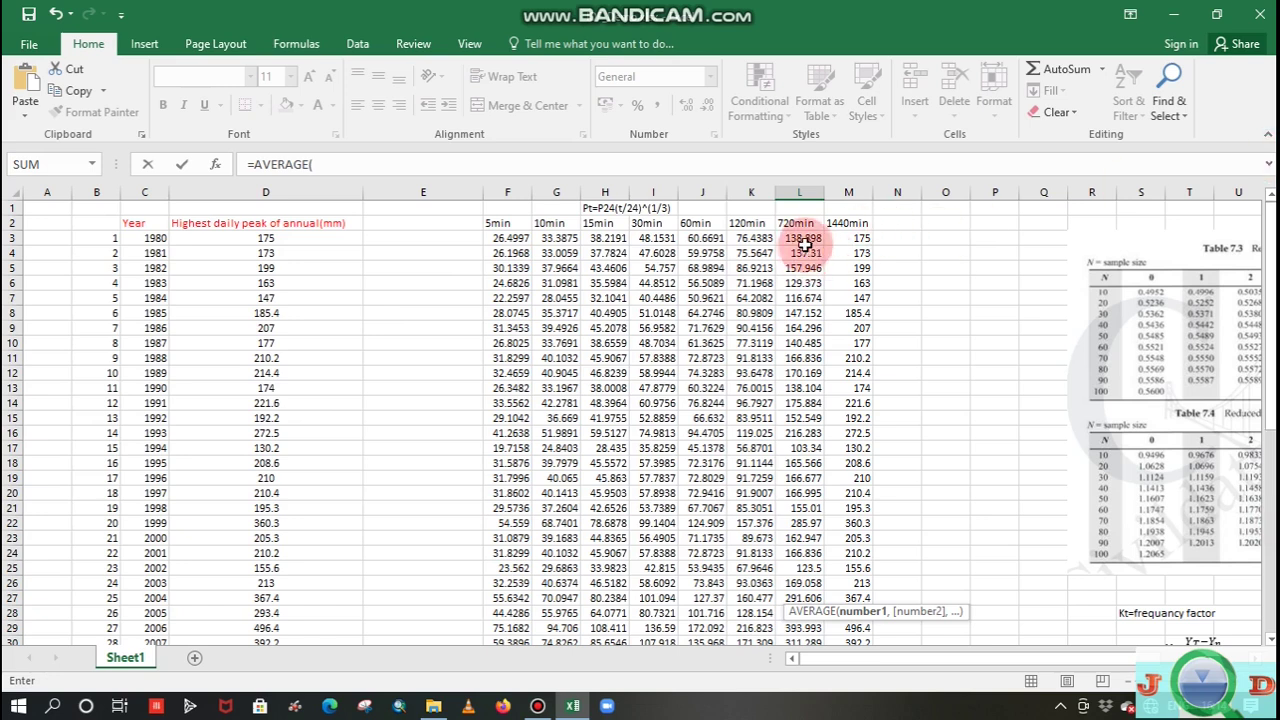
{"action": "left_click_drag", "start_coordinate": [808, 236], "coordinate": [792, 582]}
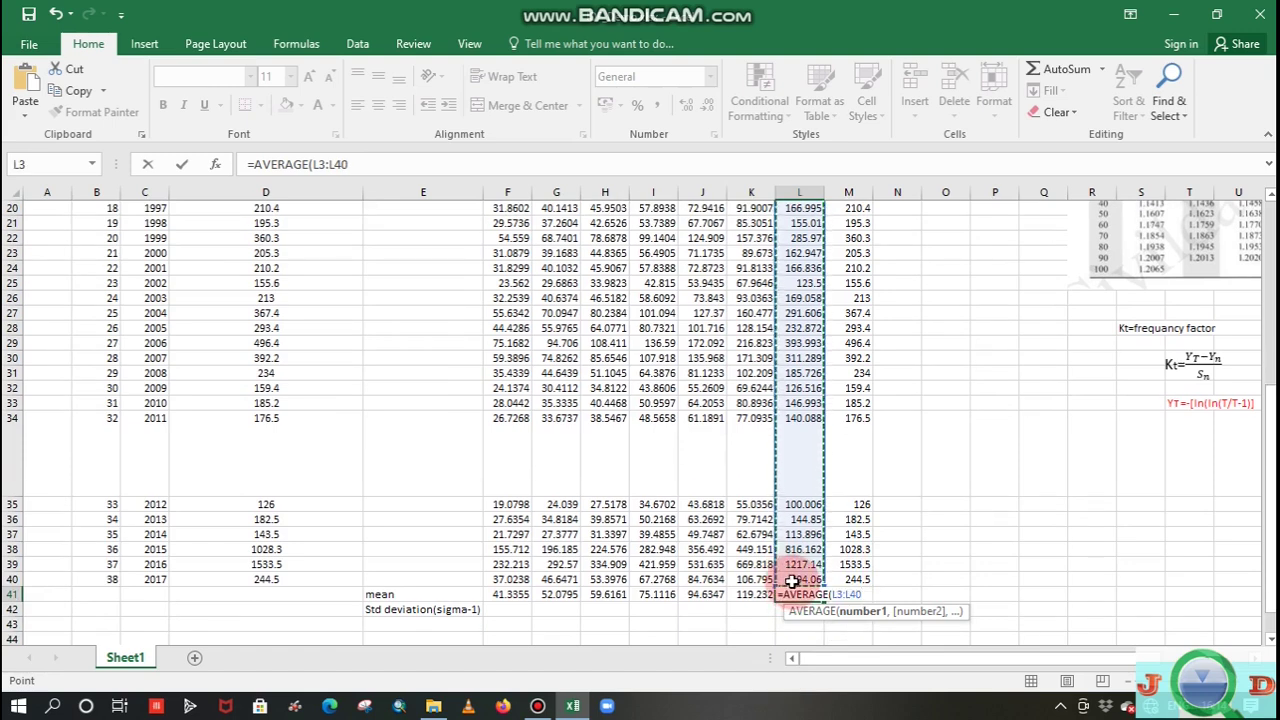
{"action": "key", "text": "Return"}
{"action": "left_click", "coordinate": [856, 595]}
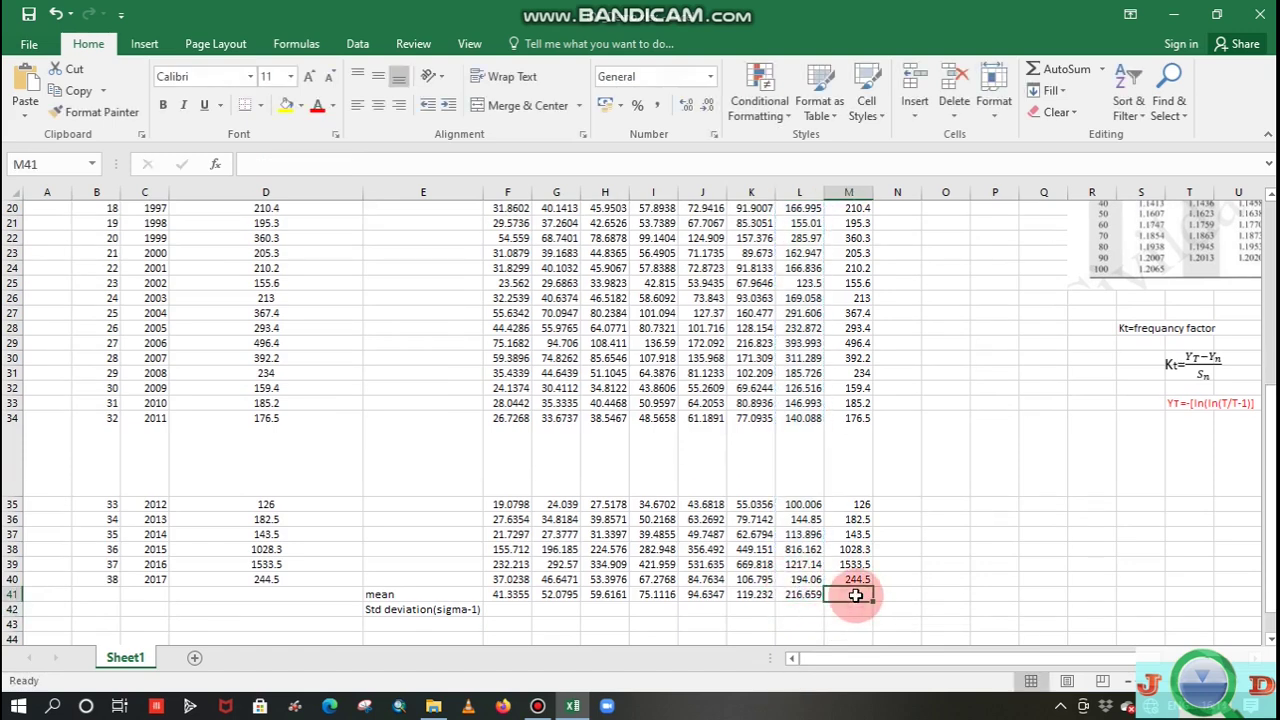
{"action": "type", "text": "="}
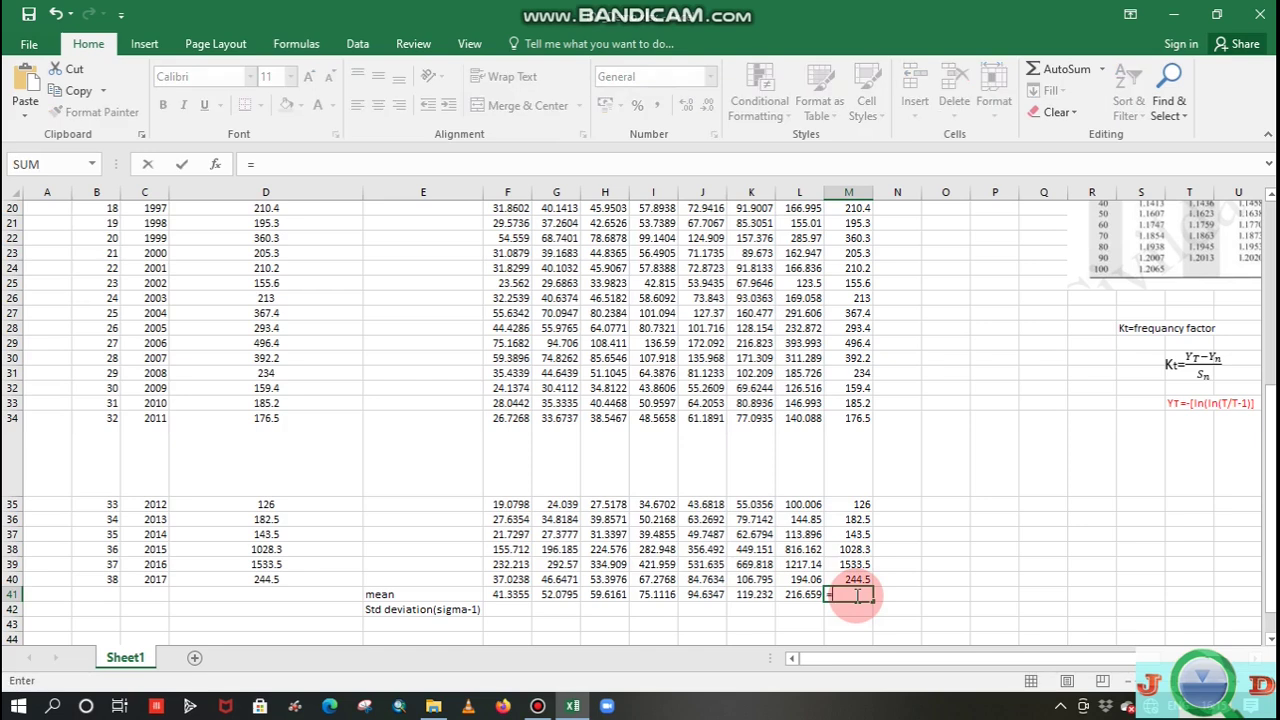
{"action": "type", "text": "av"}
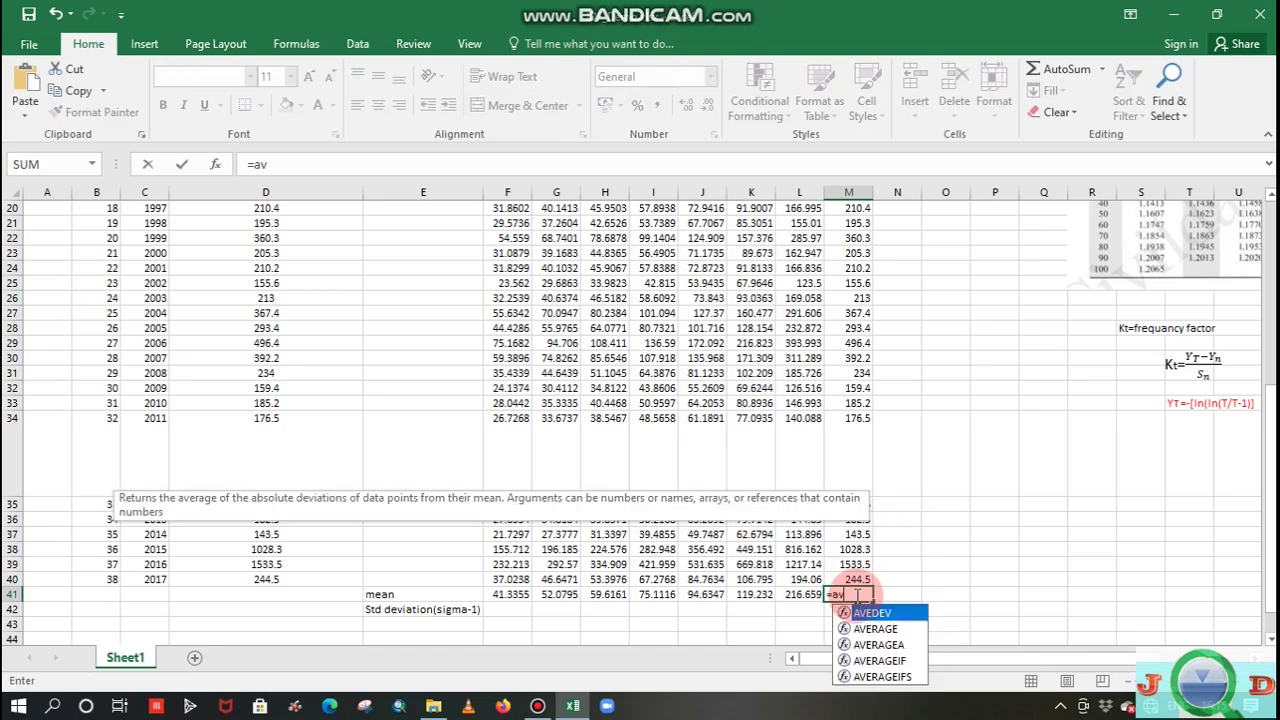
{"action": "double_click", "coordinate": [876, 629]}
{"action": "left_click_drag", "start_coordinate": [1270, 427], "coordinate": [1270, 208]}
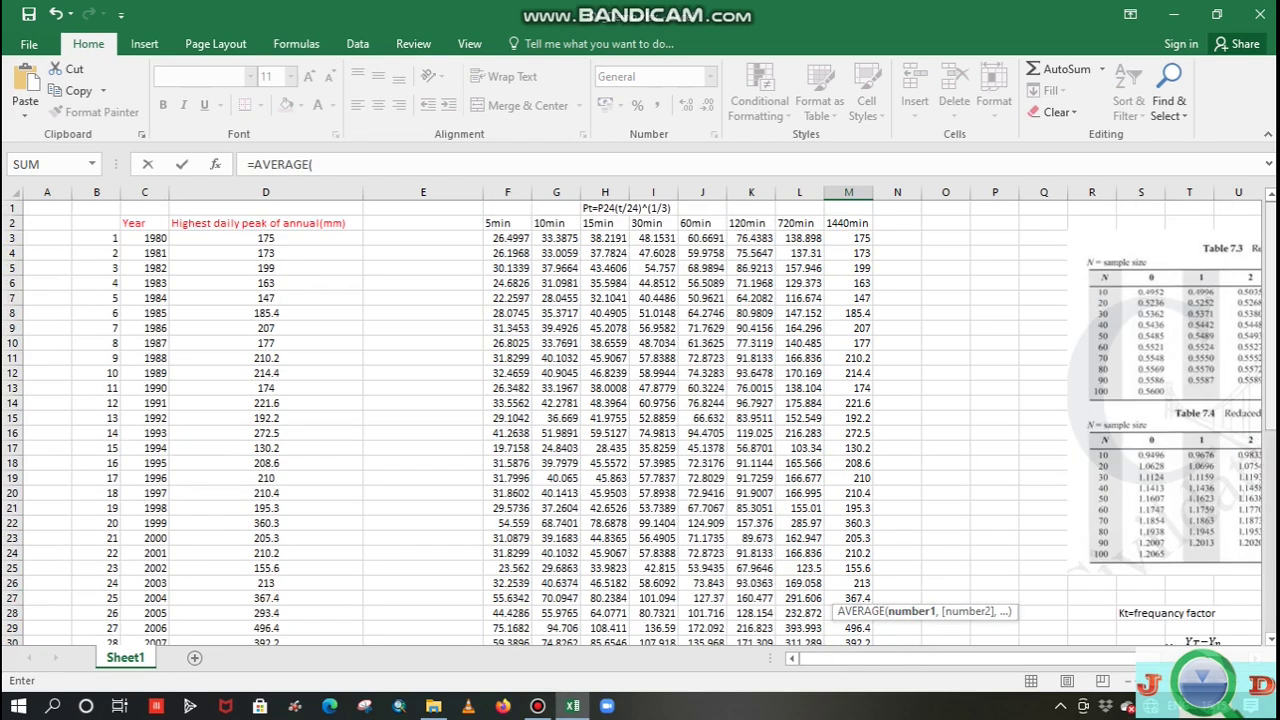
{"action": "left_click_drag", "start_coordinate": [860, 235], "coordinate": [865, 578]}
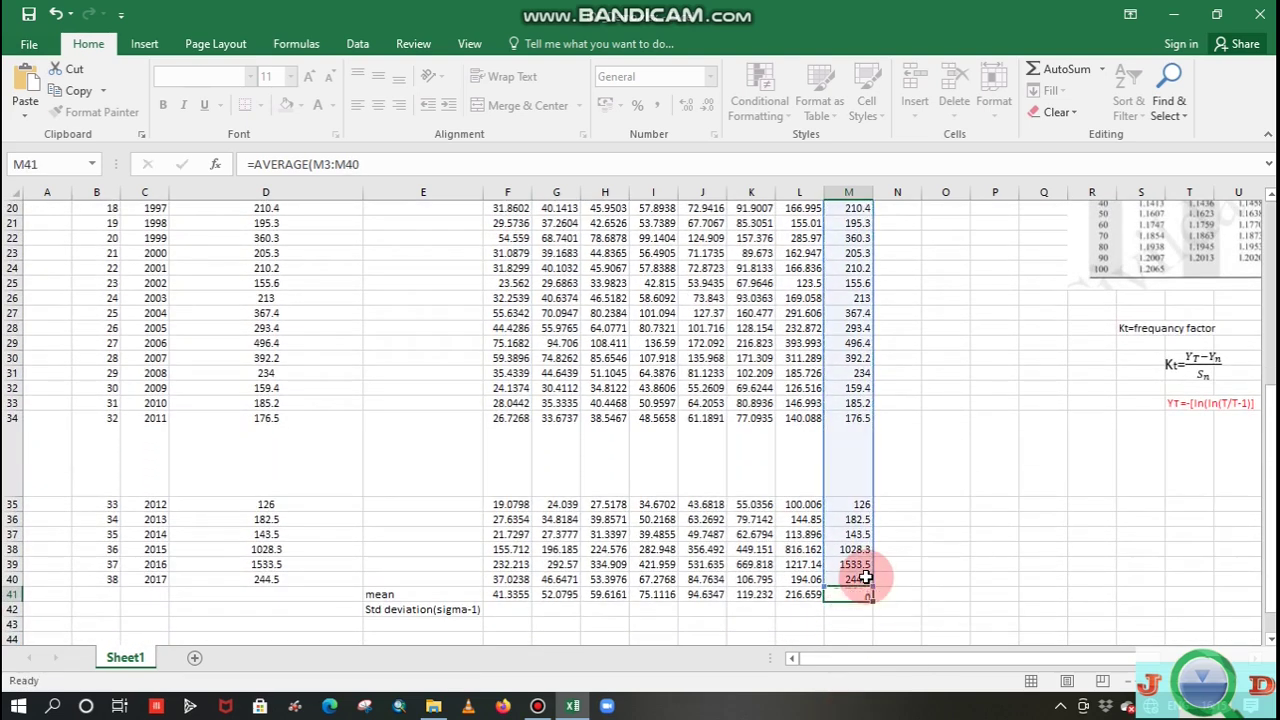
{"action": "key", "text": "Return"}
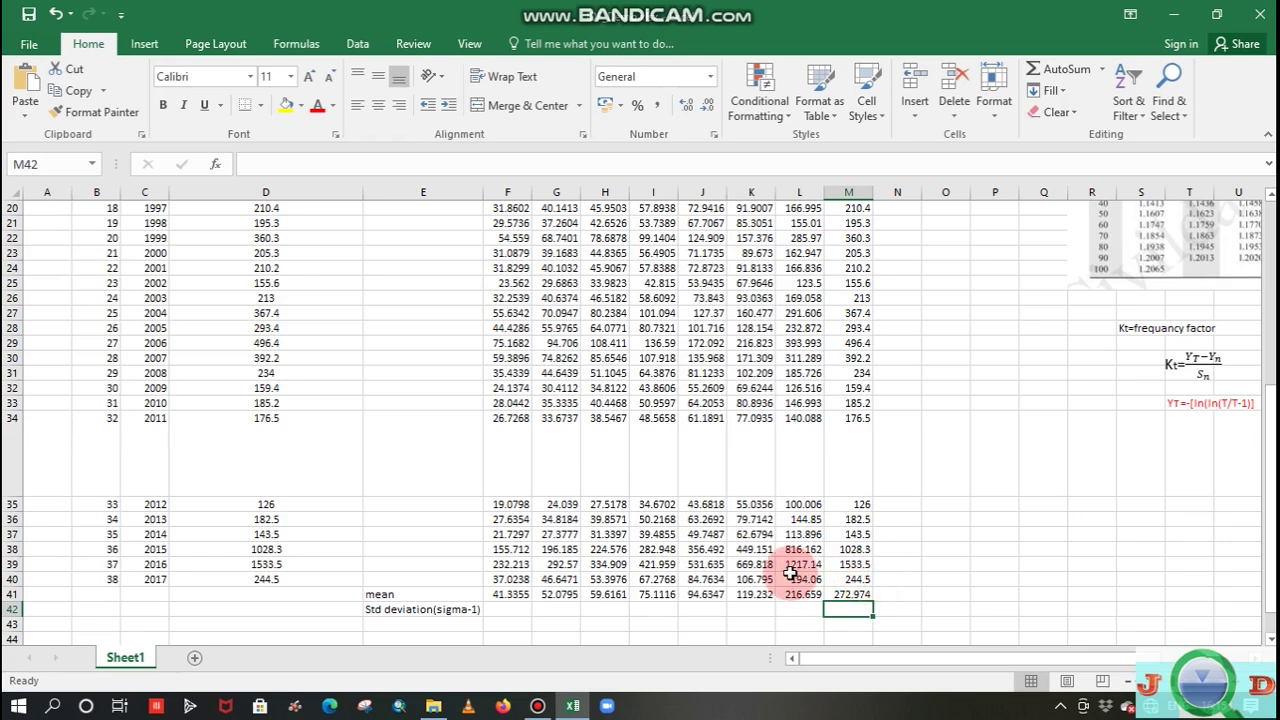
{"action": "left_click", "coordinate": [495, 594]}
- Format the eight mean values in F41:M41 as bold red text
{"action": "left_click_drag", "start_coordinate": [493, 594], "coordinate": [855, 594]}
{"action": "left_click", "coordinate": [163, 105]}
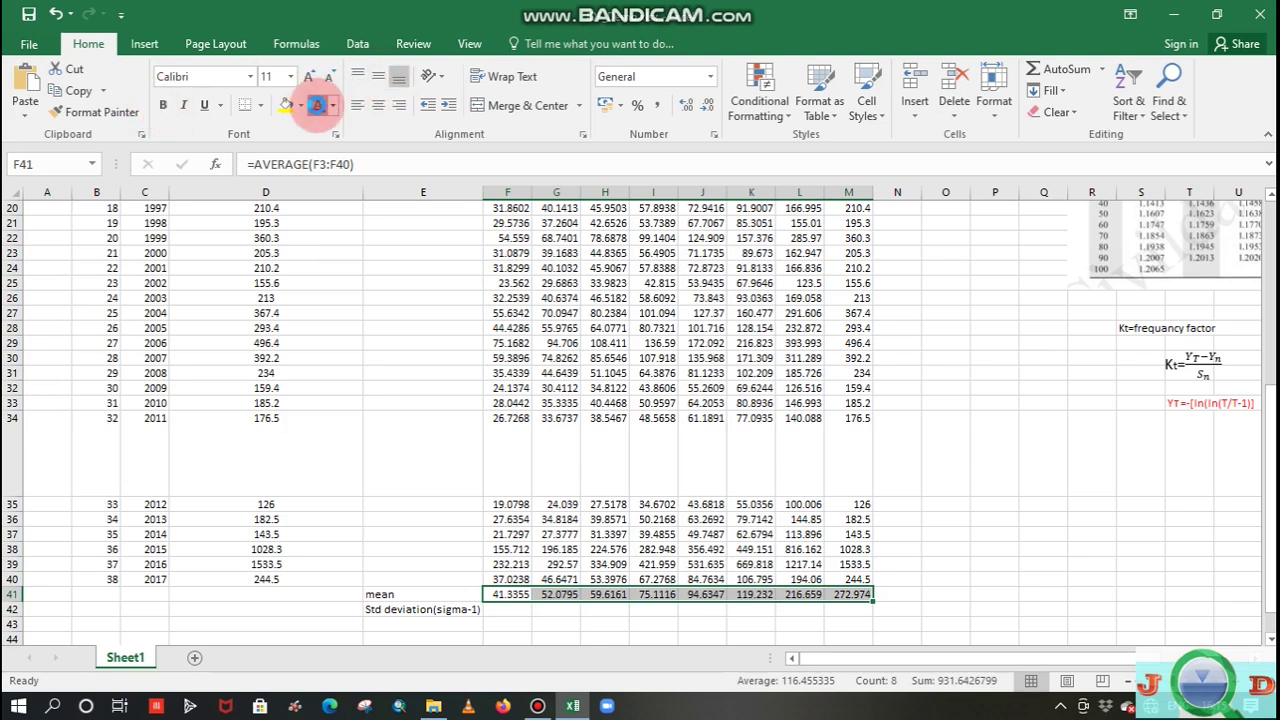
{"action": "left_click", "coordinate": [317, 106]}
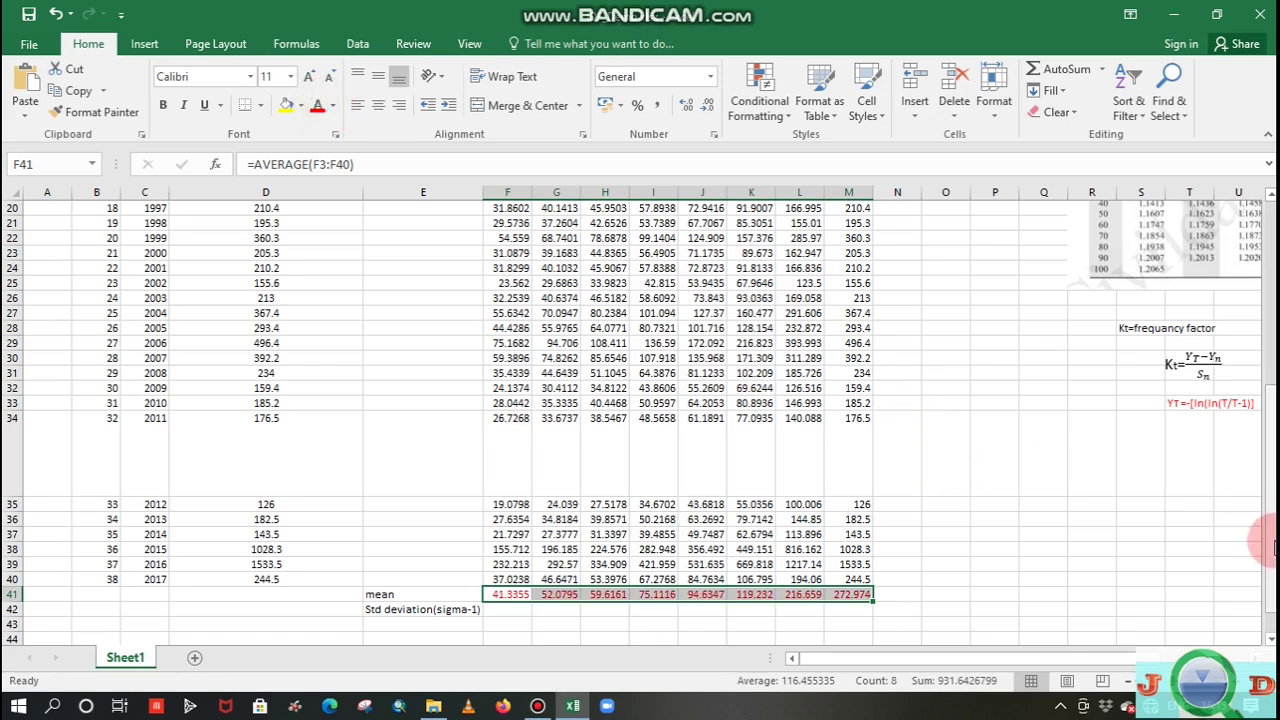
{"action": "left_click_drag", "start_coordinate": [1270, 543], "coordinate": [1270, 549]}
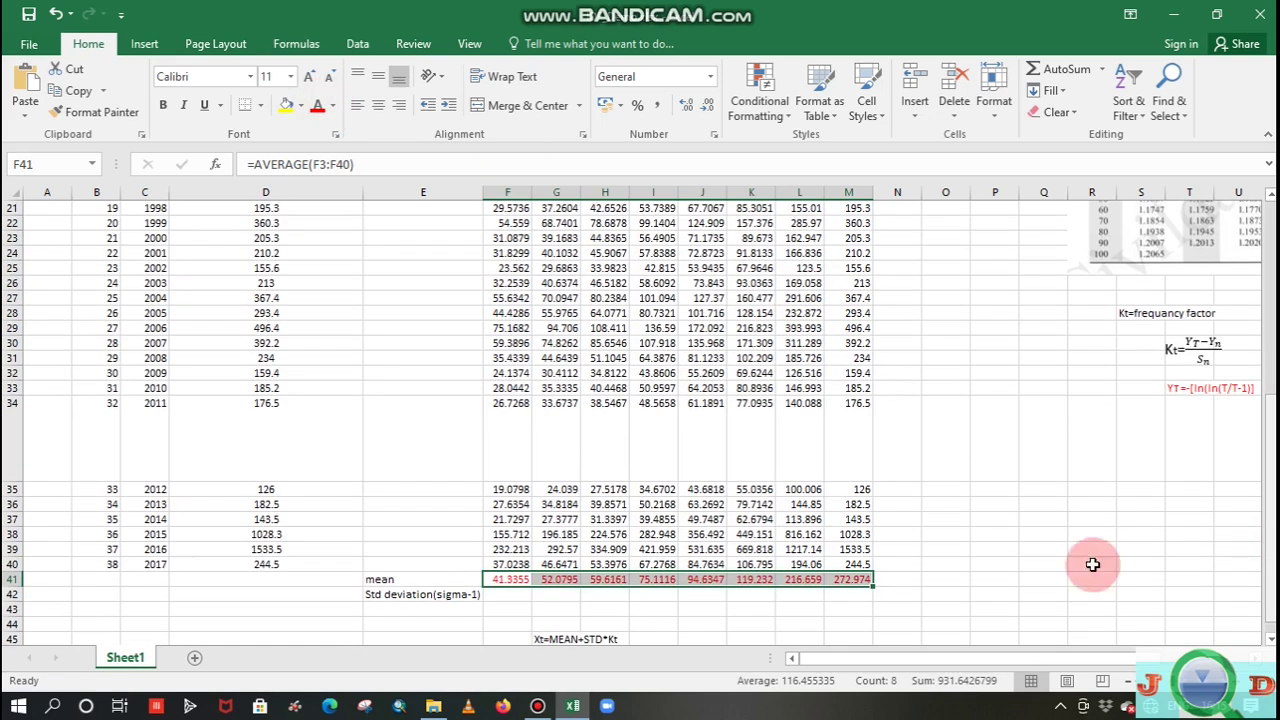
- Enter =STDEVA(F3:F40) in F42 for the 5min standard deviation, 39.2374
{"action": "left_click", "coordinate": [500, 594]}
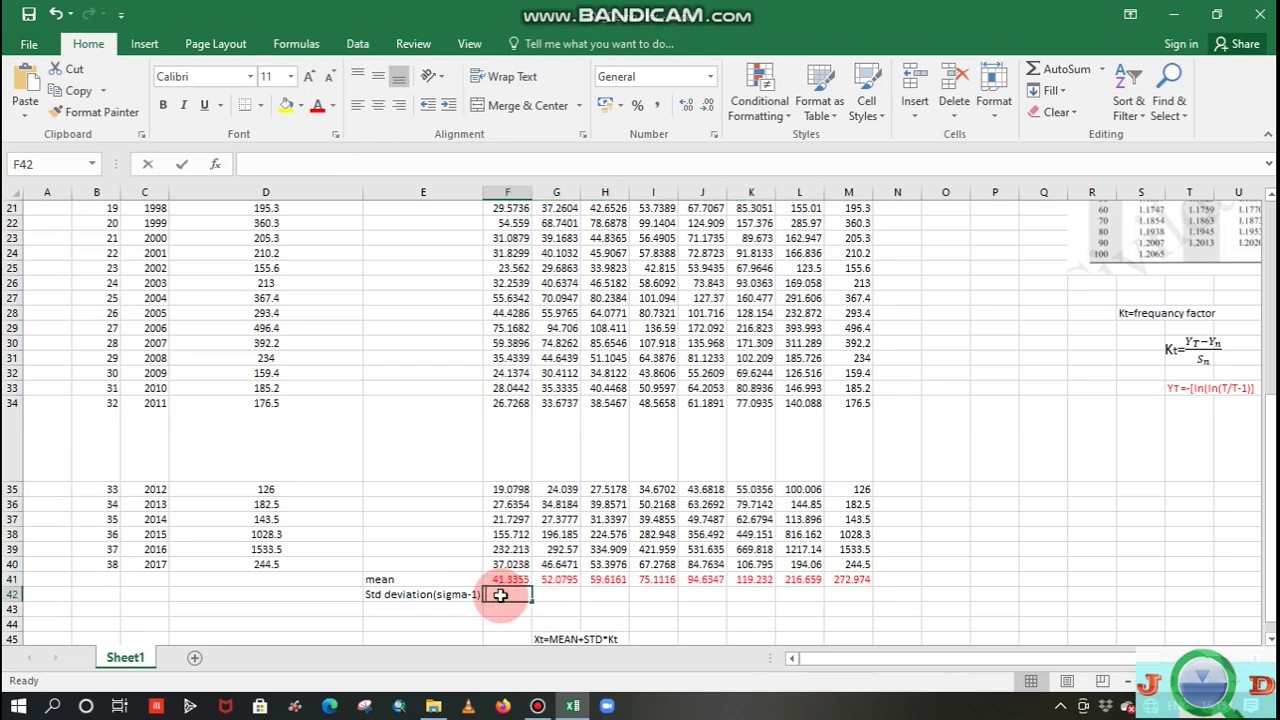
{"action": "type", "text": "="}
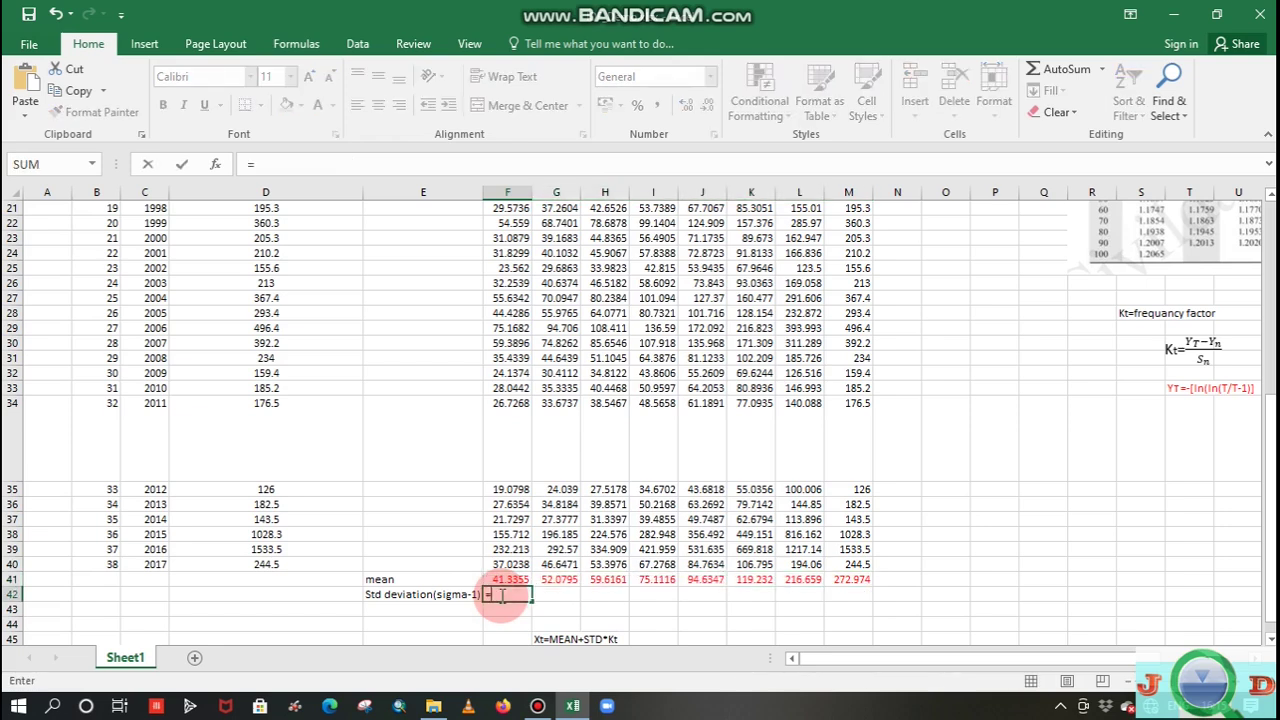
{"action": "type", "text": "st"}
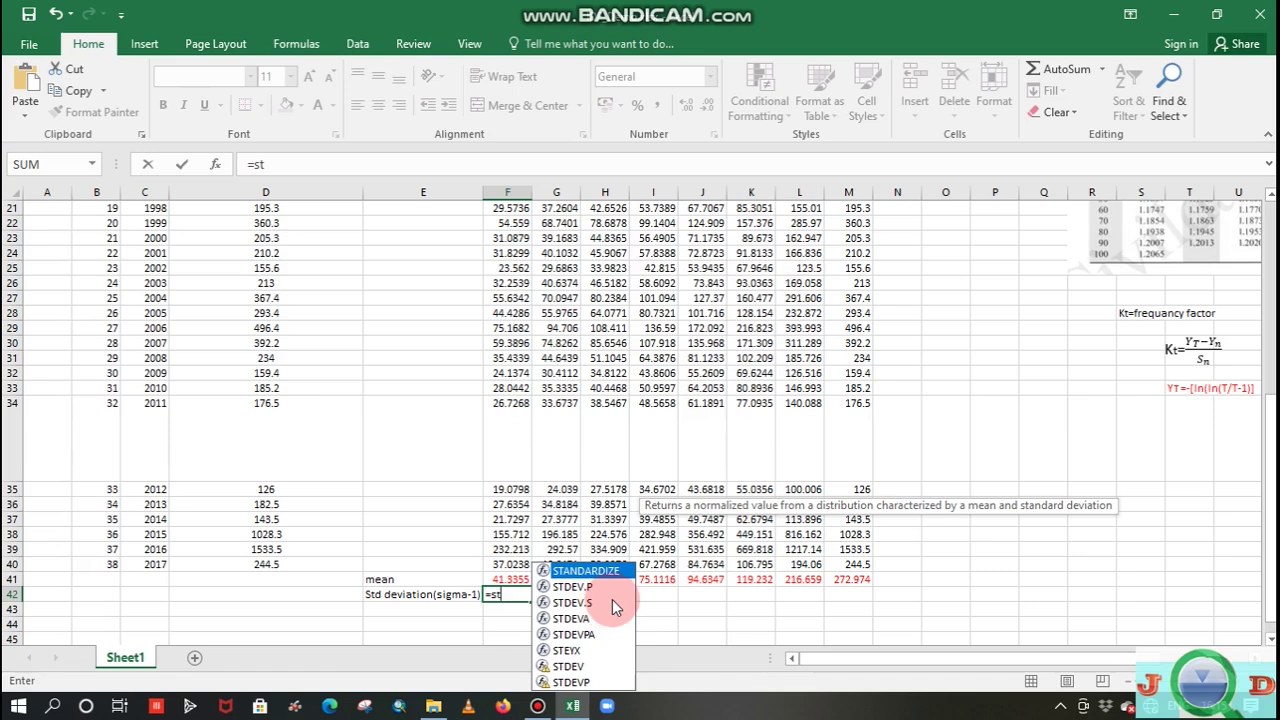
{"action": "type", "text": "d"}
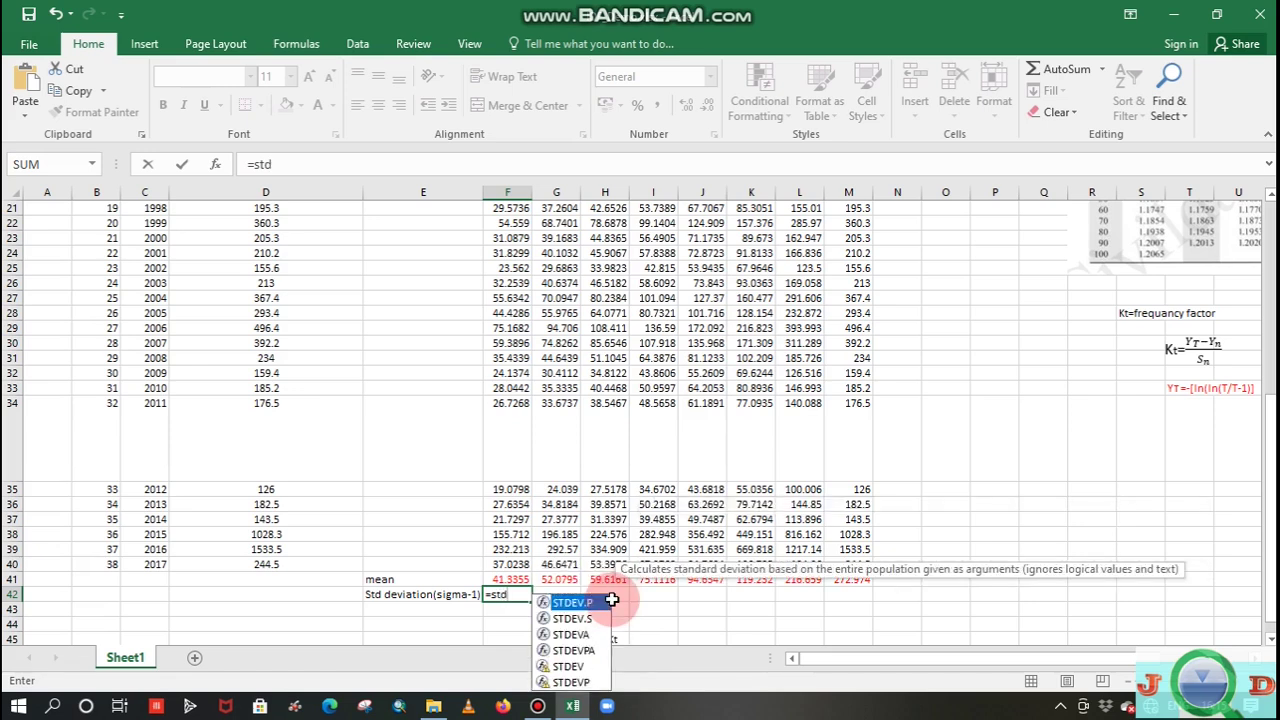
{"action": "left_click", "coordinate": [572, 640]}
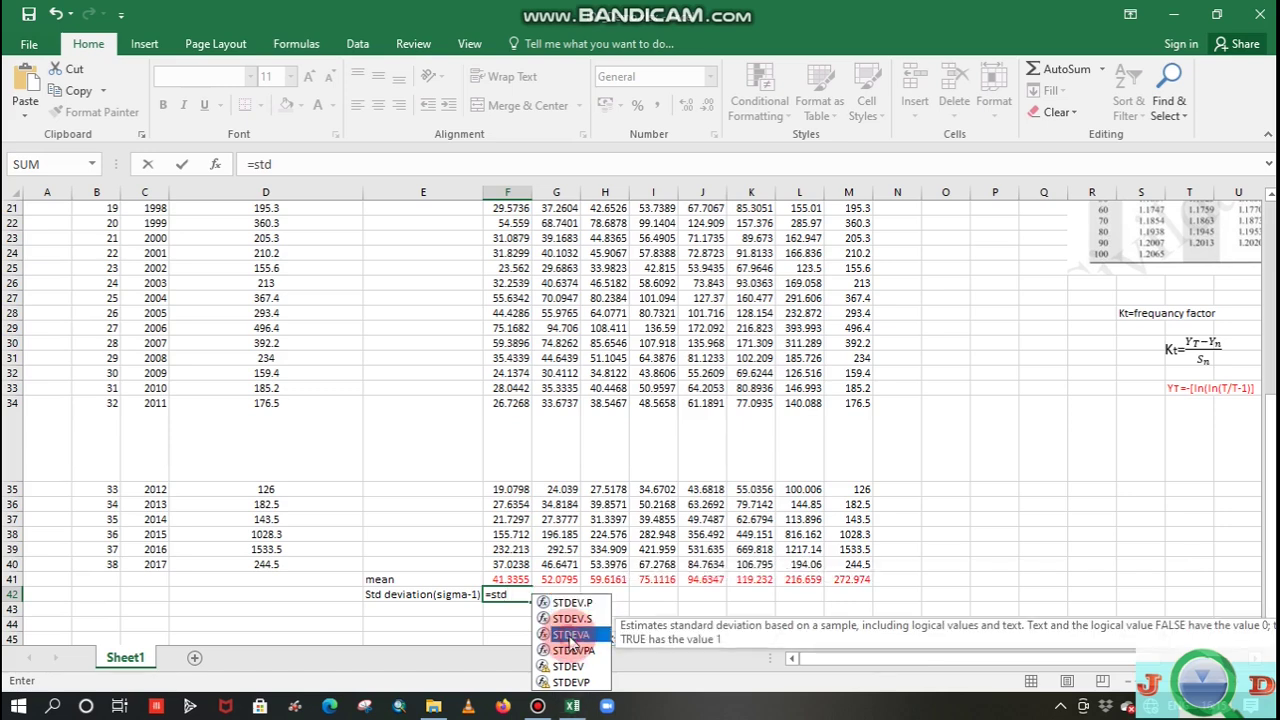
{"action": "double_click", "coordinate": [572, 636]}
{"action": "left_click_drag", "start_coordinate": [1268, 466], "coordinate": [1274, 466]}
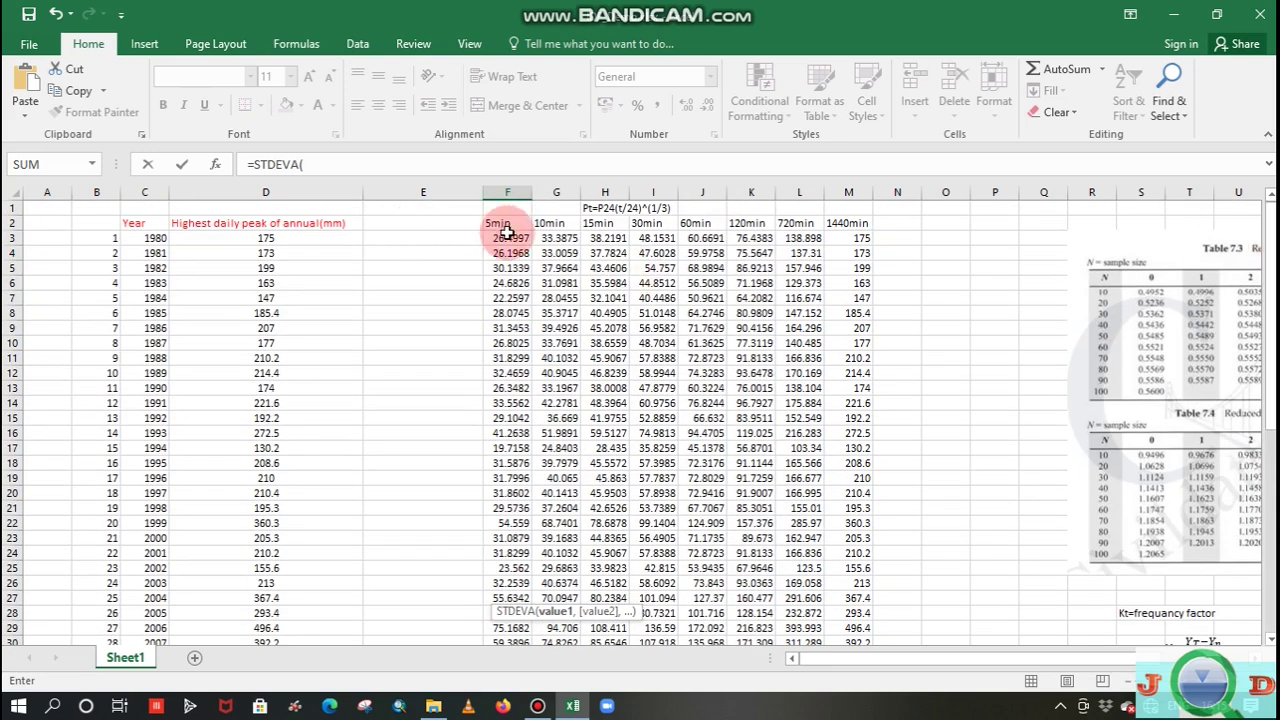
{"action": "left_click_drag", "start_coordinate": [510, 237], "coordinate": [524, 534]}
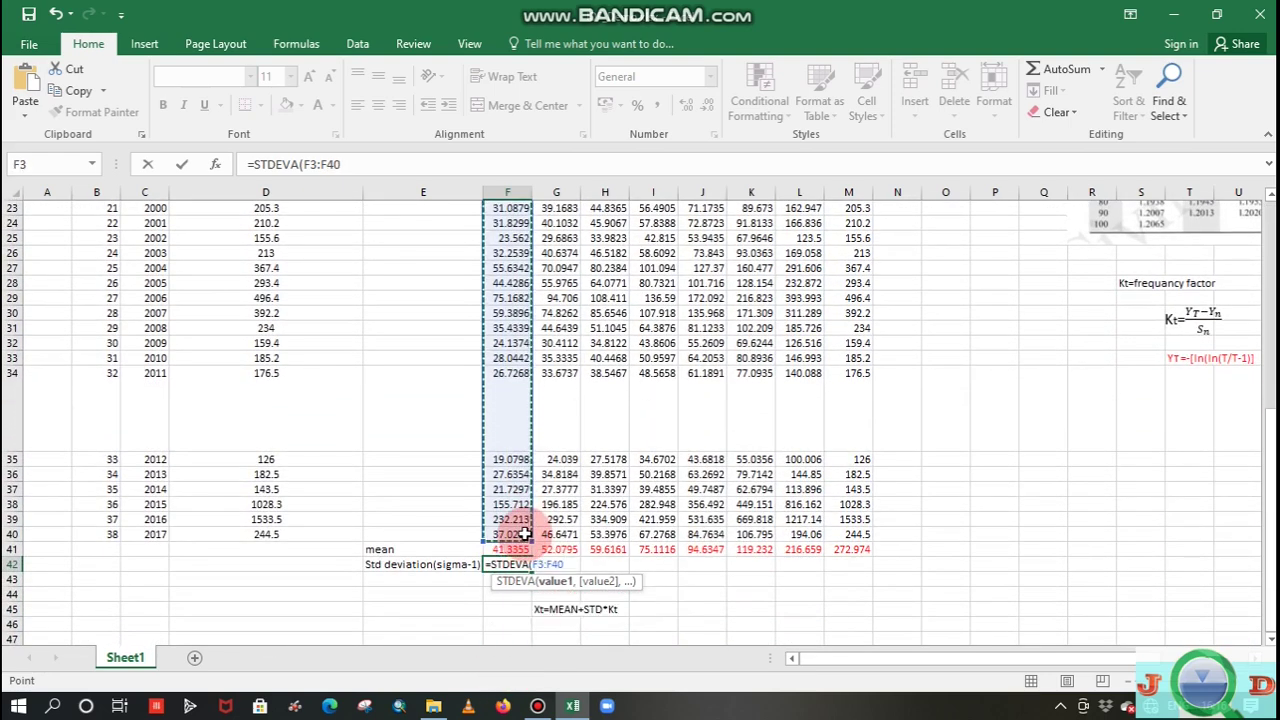
{"action": "type", "text": ")"}
{"action": "key", "text": "Return"}
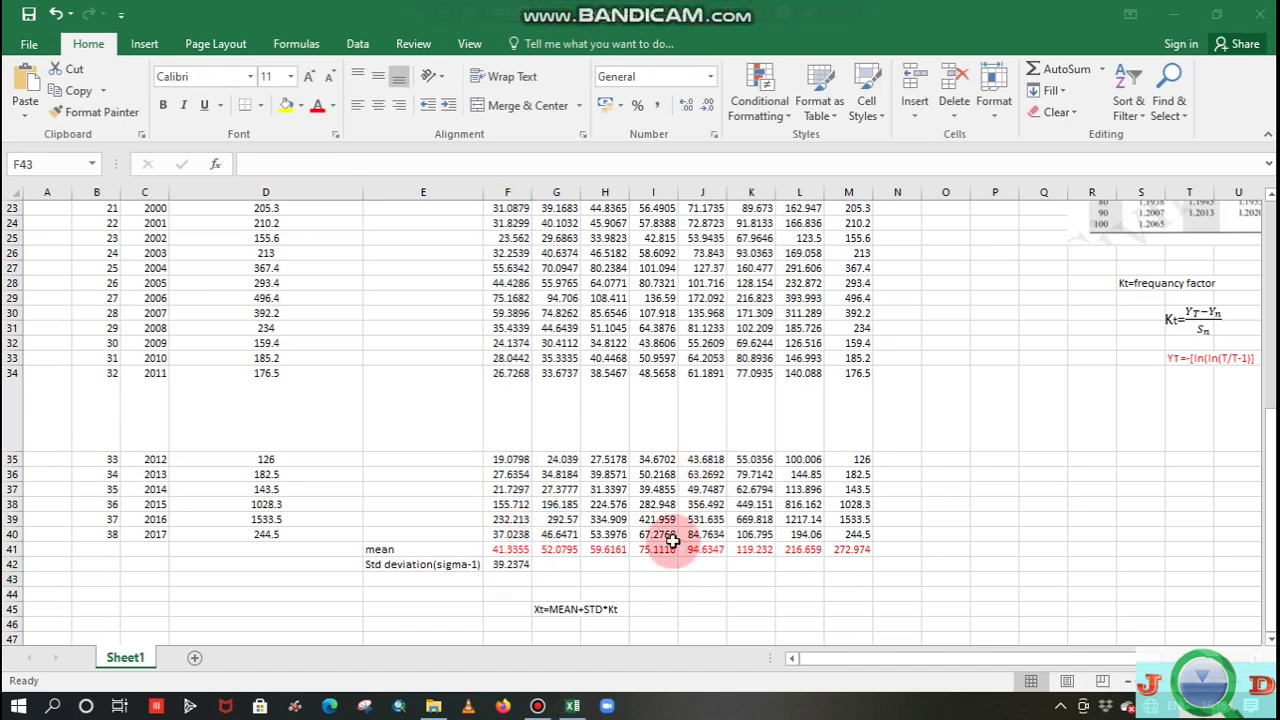
{"action": "left_click", "coordinate": [557, 565]}
- Enter =STDEVA(G3:G40) in G42 for the 10min standard deviation, giving 49.436
{"action": "type", "text": "="}
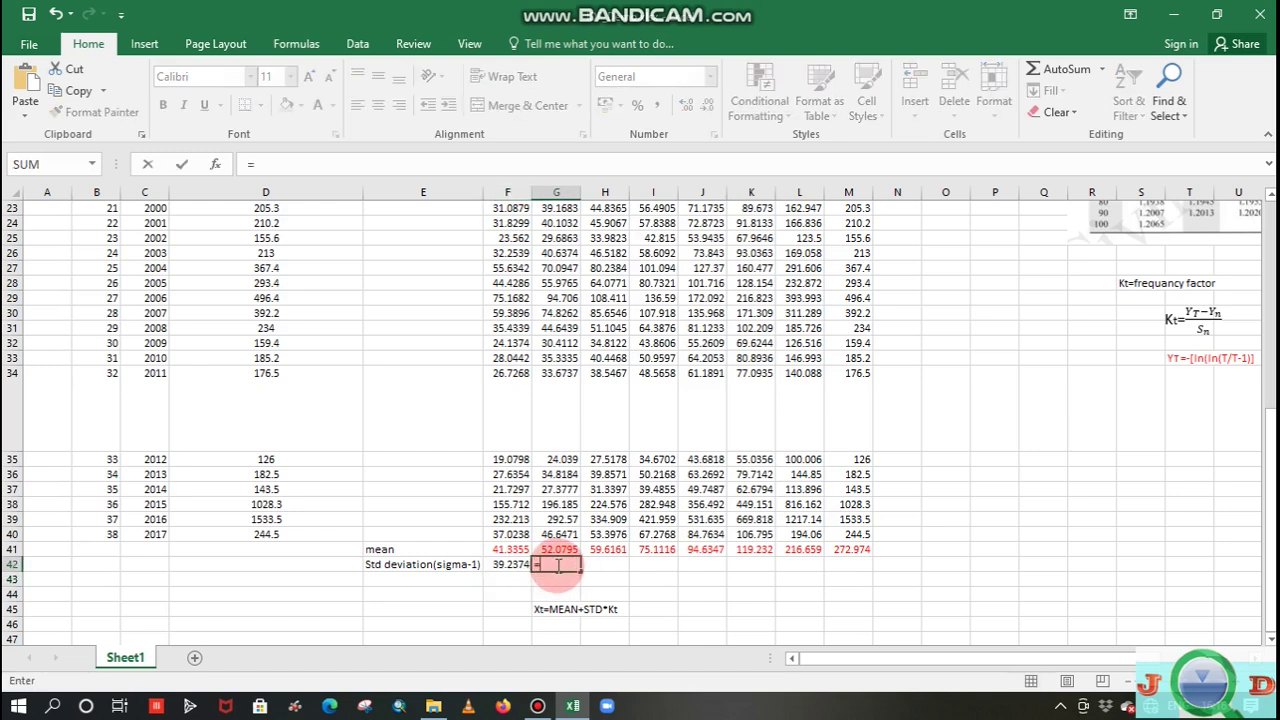
{"action": "type", "text": "st"}
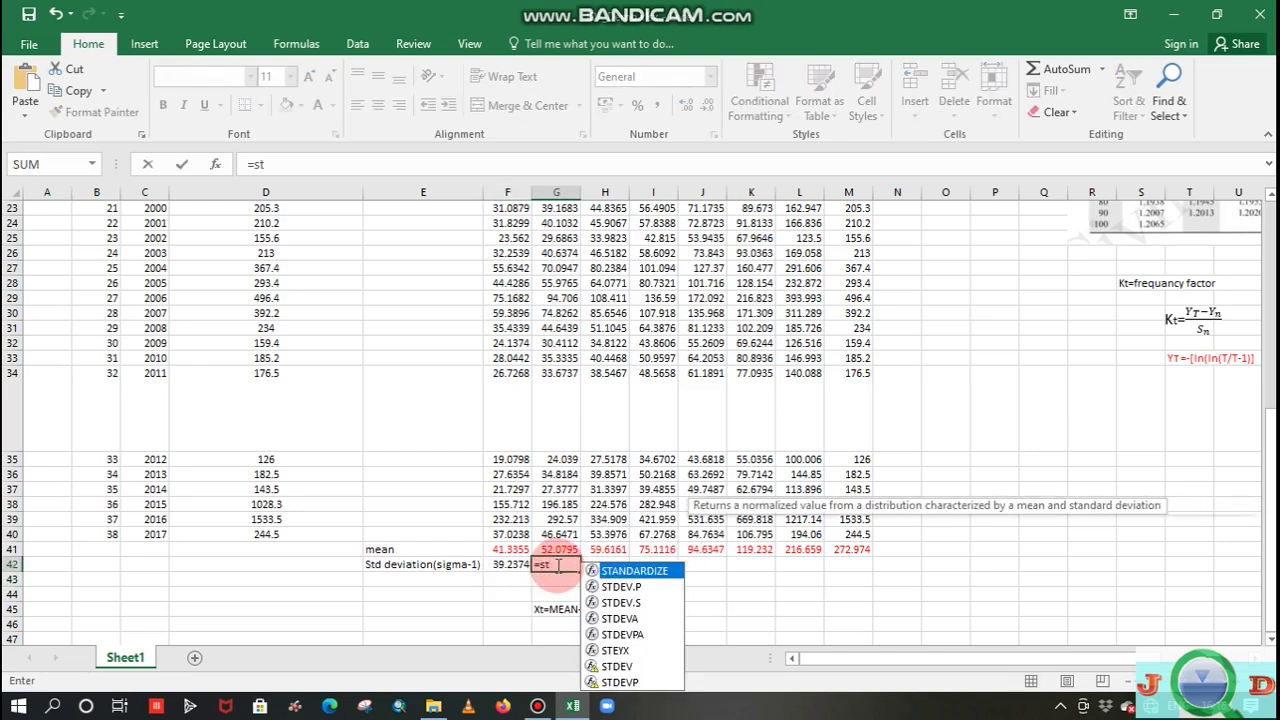
{"action": "type", "text": "d"}
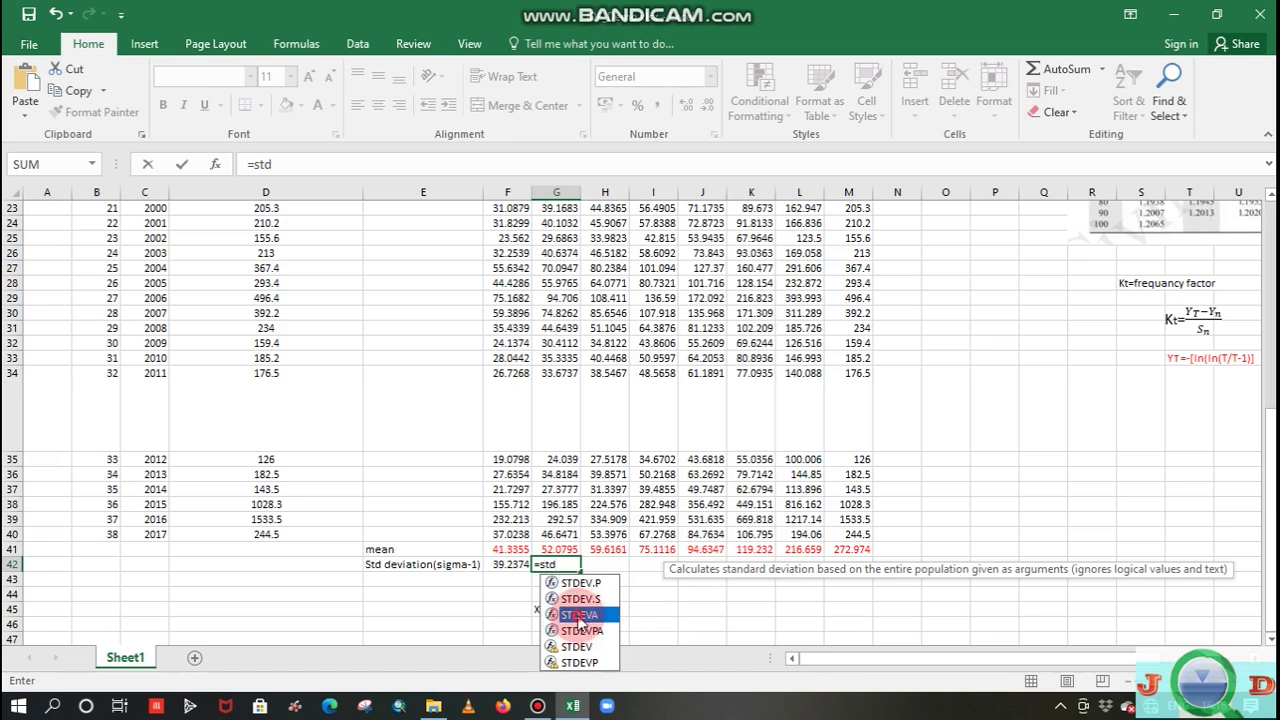
{"action": "double_click", "coordinate": [580, 615]}
{"action": "left_click_drag", "start_coordinate": [1270, 470], "coordinate": [1270, 262]}
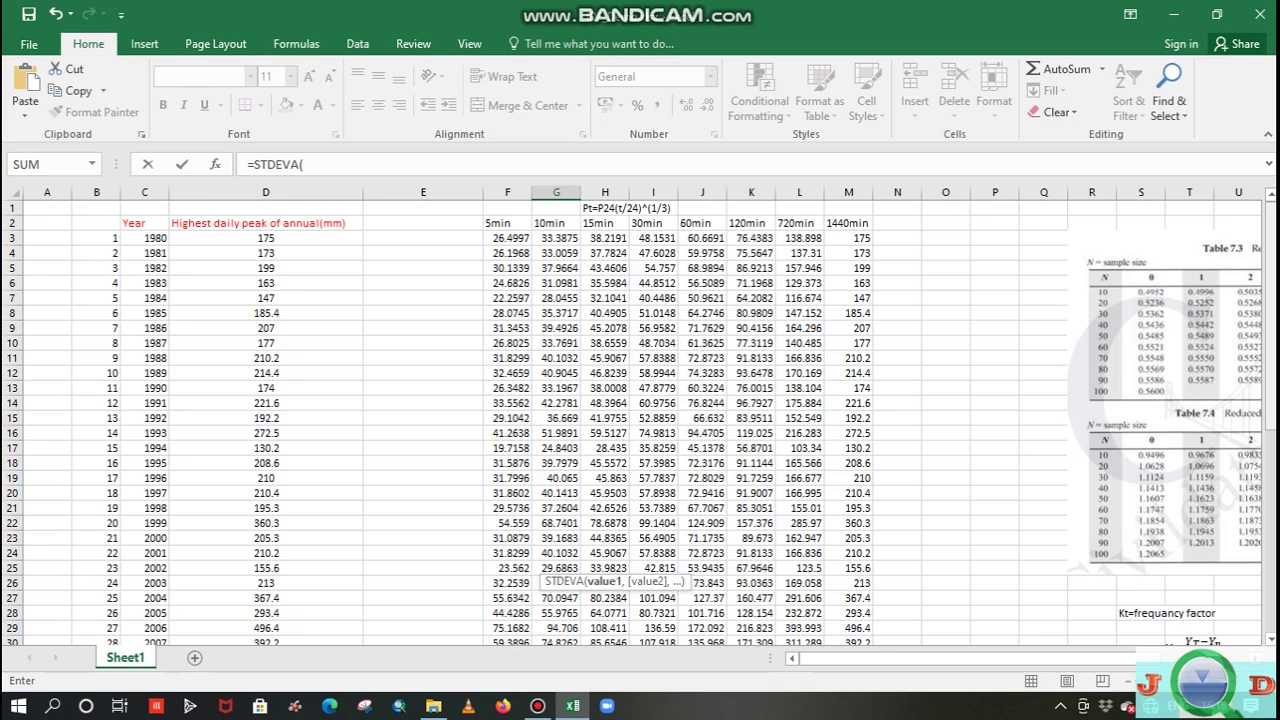
{"action": "left_click_drag", "start_coordinate": [557, 239], "coordinate": [557, 590]}
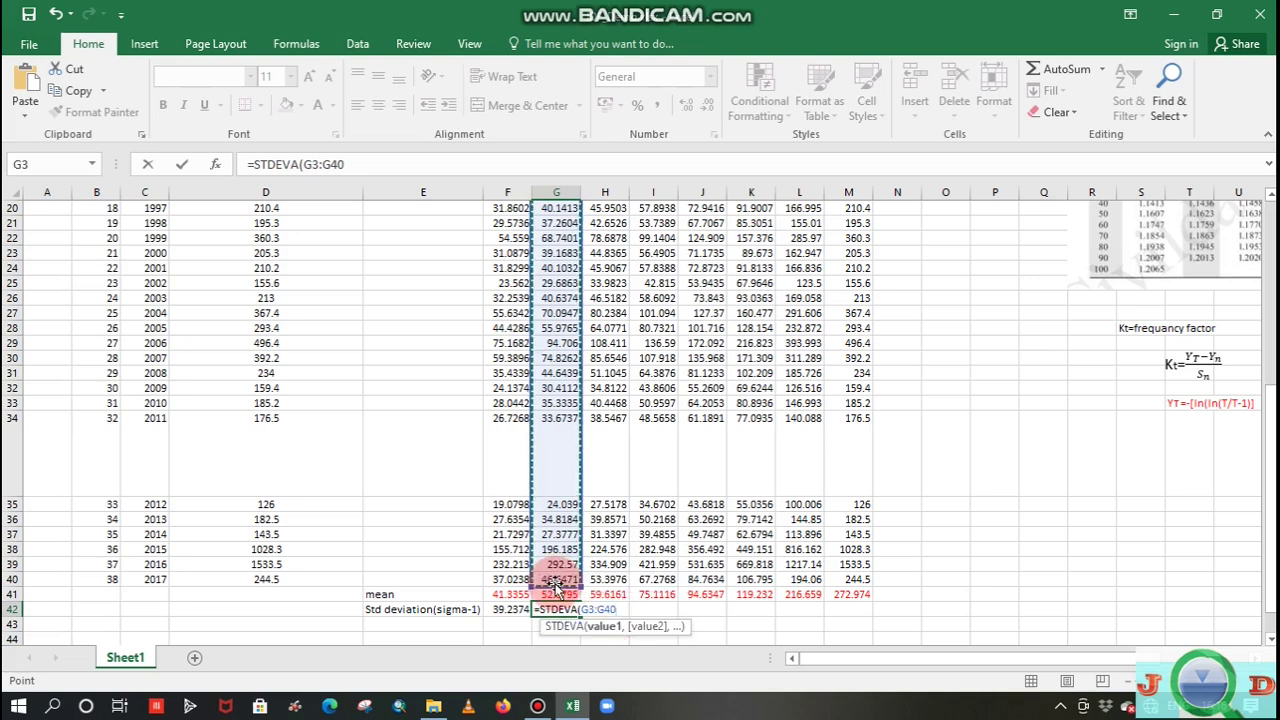
{"action": "key", "text": "Return"}
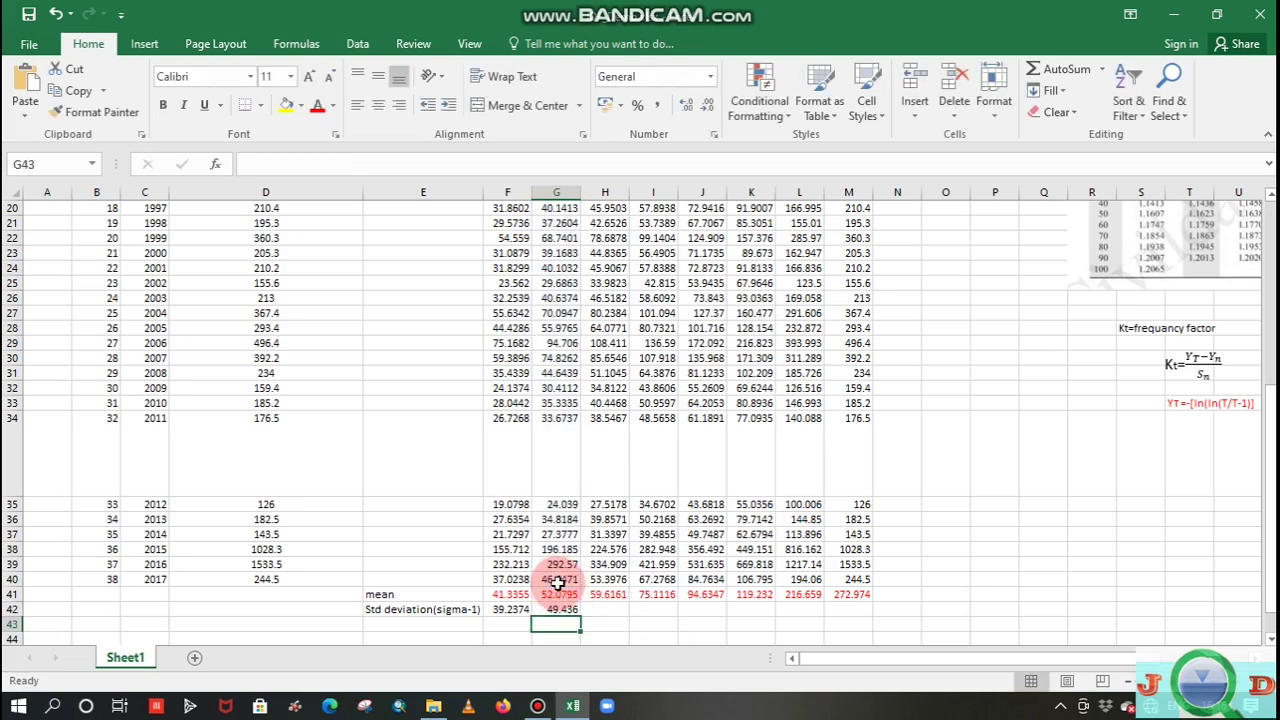
- Enter =STDEVA(H3:H40) in H42 for the 15min standard deviation, giving 56.5901
{"action": "double_click", "coordinate": [614, 608]}
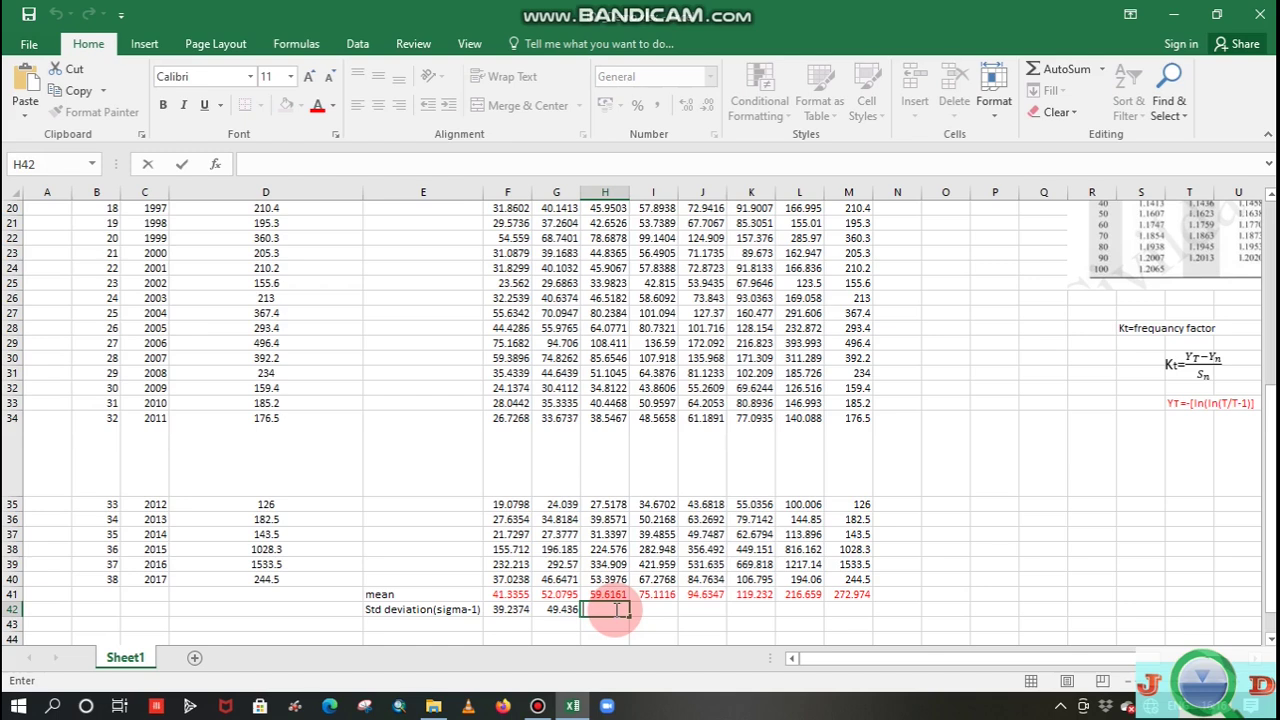
{"action": "type", "text": "="}
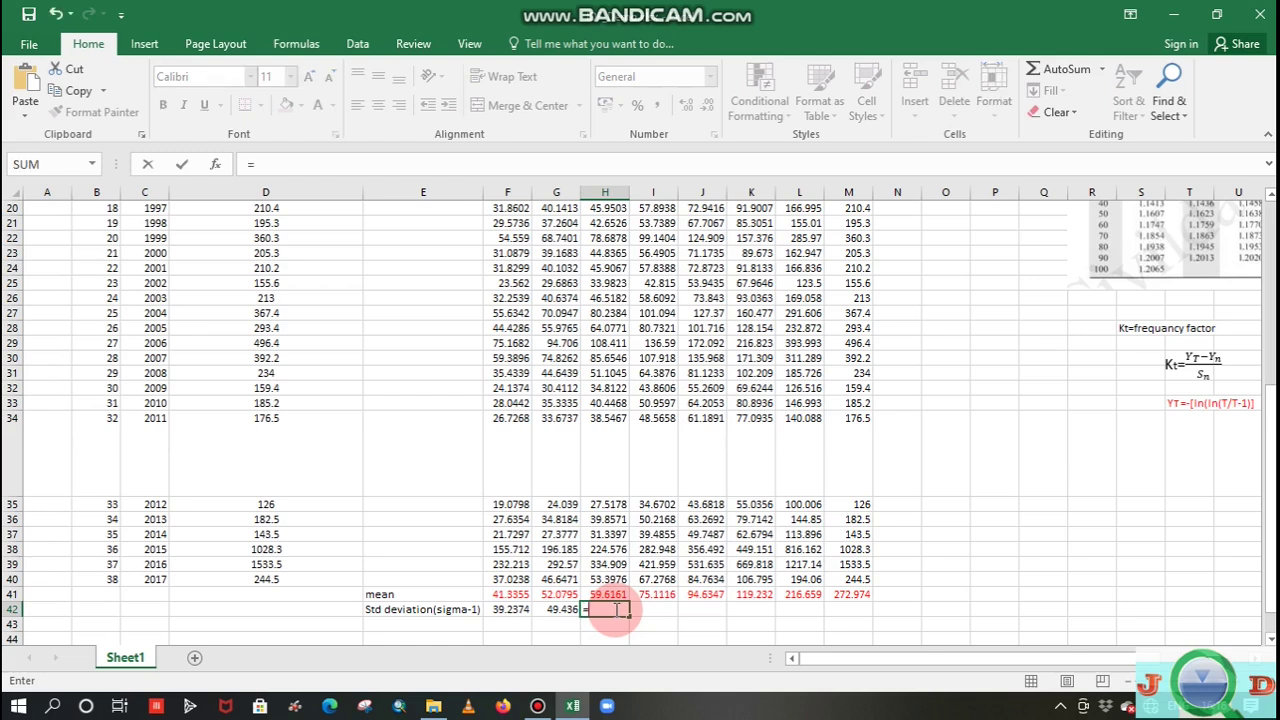
{"action": "type", "text": "st"}
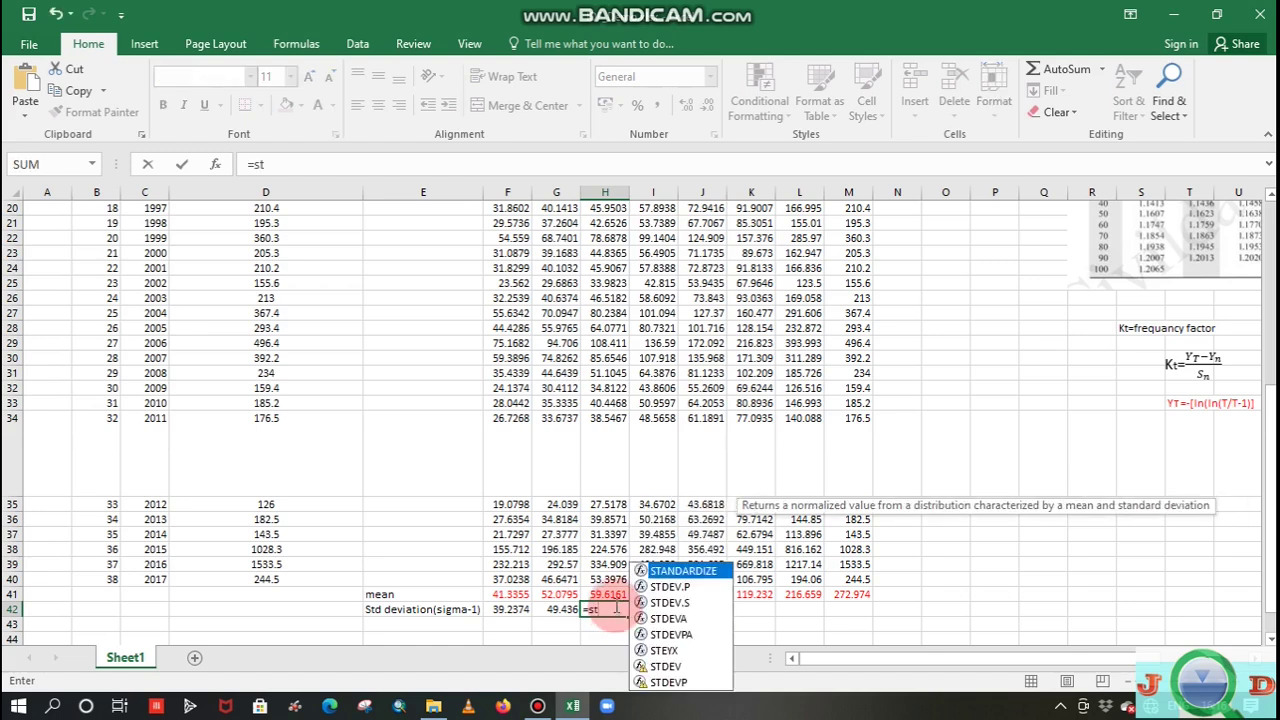
{"action": "double_click", "coordinate": [668, 618]}
{"action": "left_click_drag", "start_coordinate": [1268, 510], "coordinate": [1270, 215]}
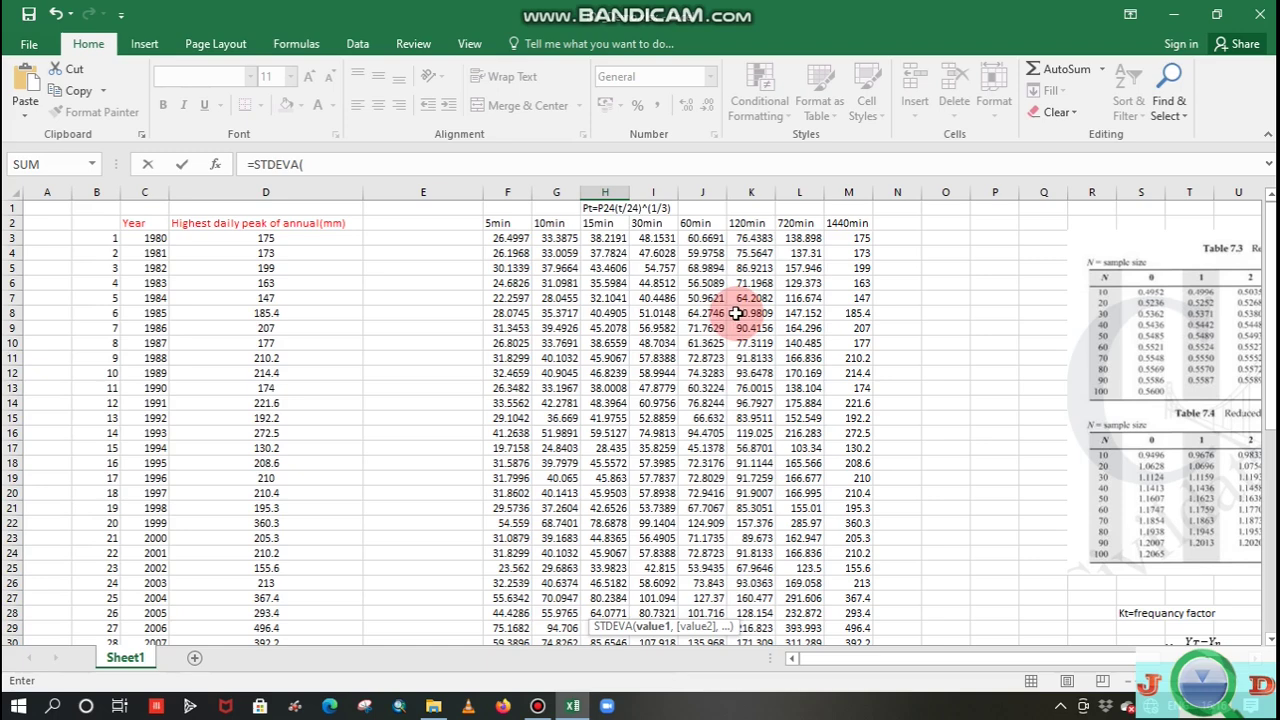
{"action": "left_click_drag", "start_coordinate": [607, 235], "coordinate": [617, 533]}
{"action": "key", "text": "Return"}
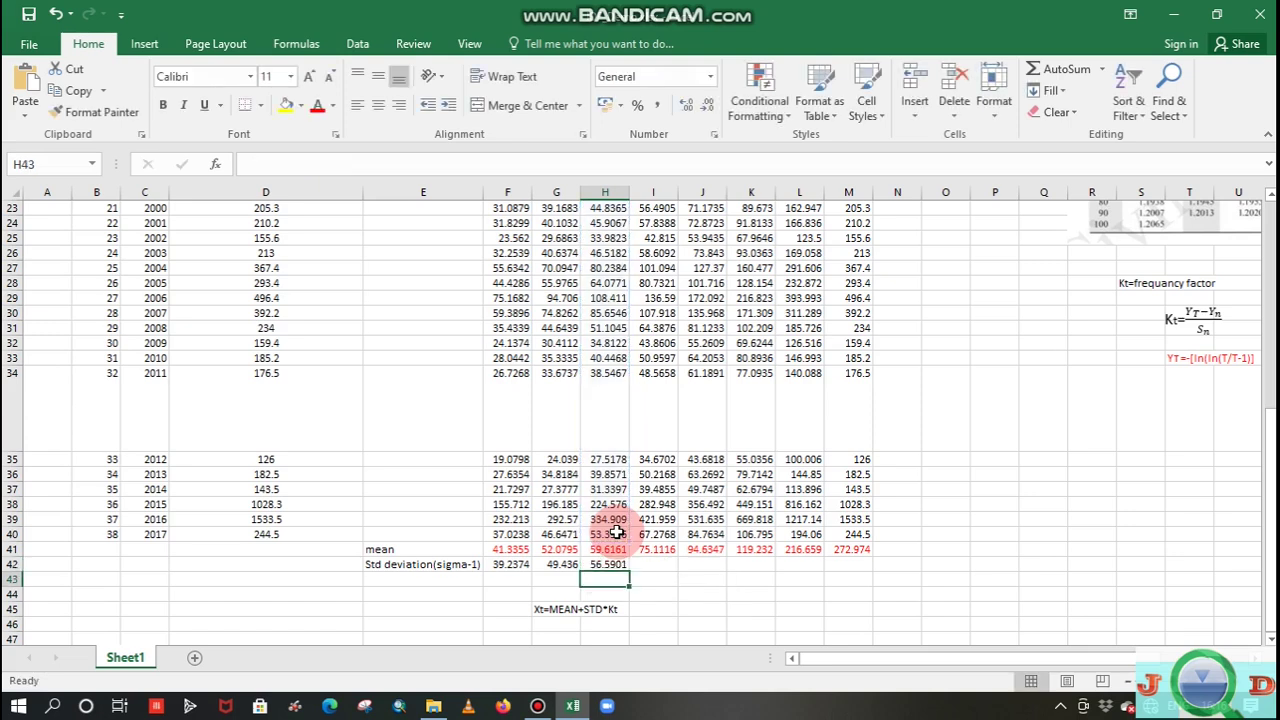
- Add STDEVA over rows 3–40 in I42 and J42, giving 71.299 and 89.8312
{"action": "left_click", "coordinate": [642, 565]}
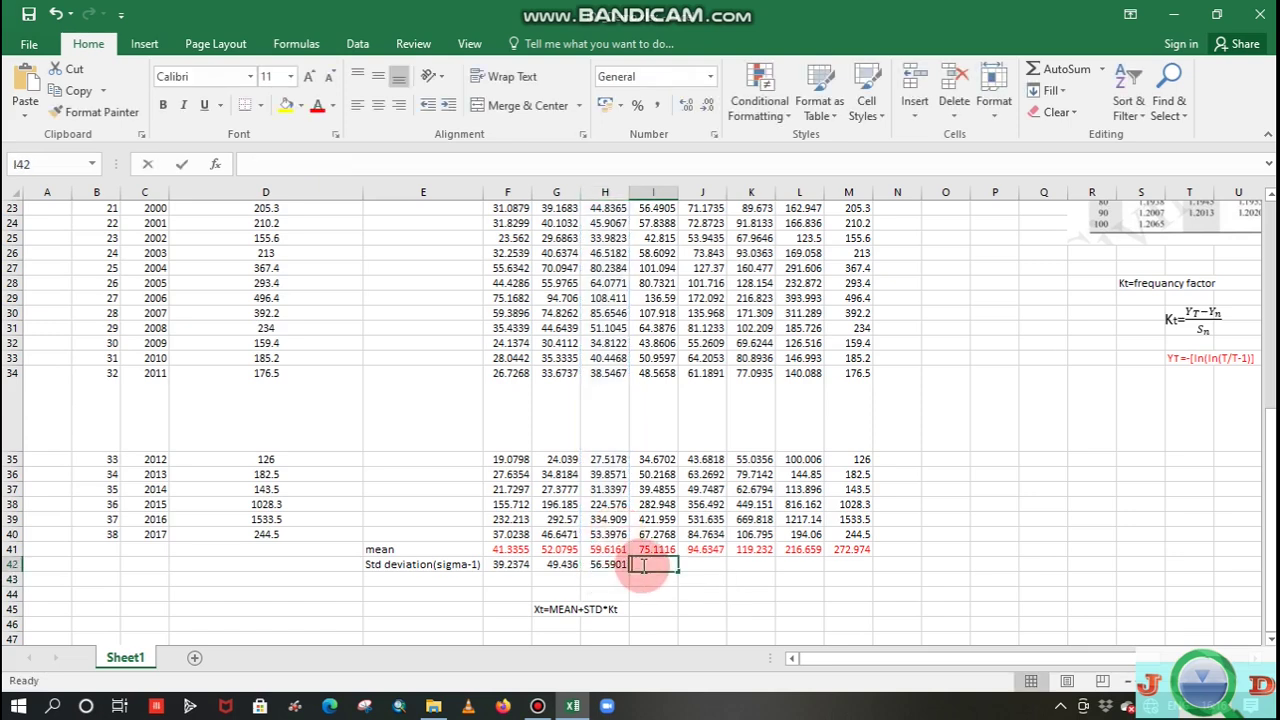
{"action": "type", "text": "=std"}
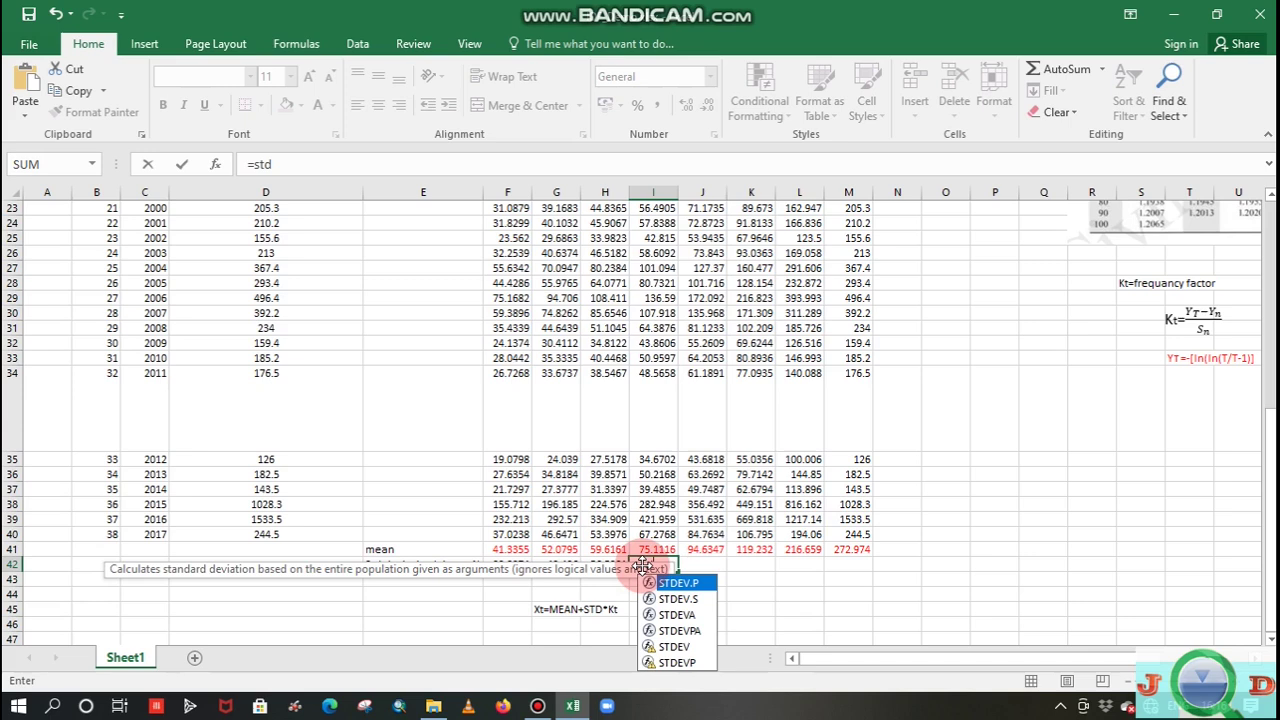
{"action": "double_click", "coordinate": [679, 614]}
{"action": "left_click_drag", "start_coordinate": [1271, 600], "coordinate": [1271, 505]}
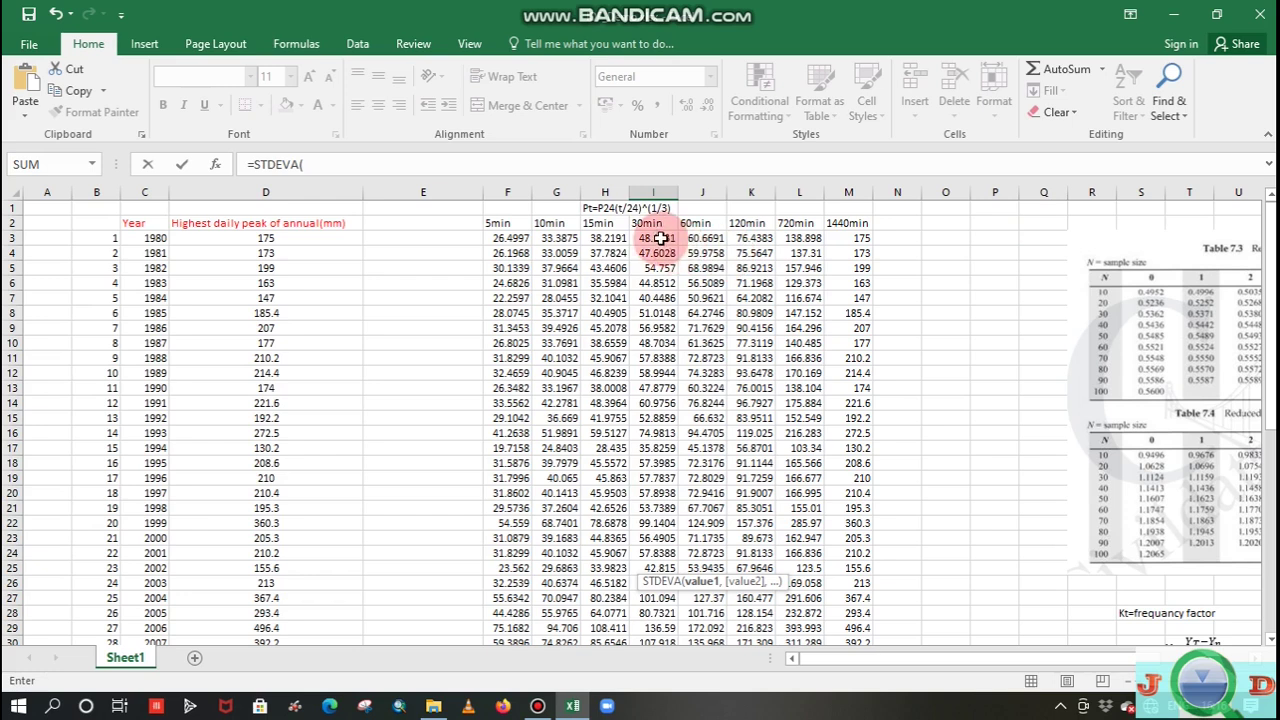
{"action": "left_click_drag", "start_coordinate": [661, 238], "coordinate": [652, 588]}
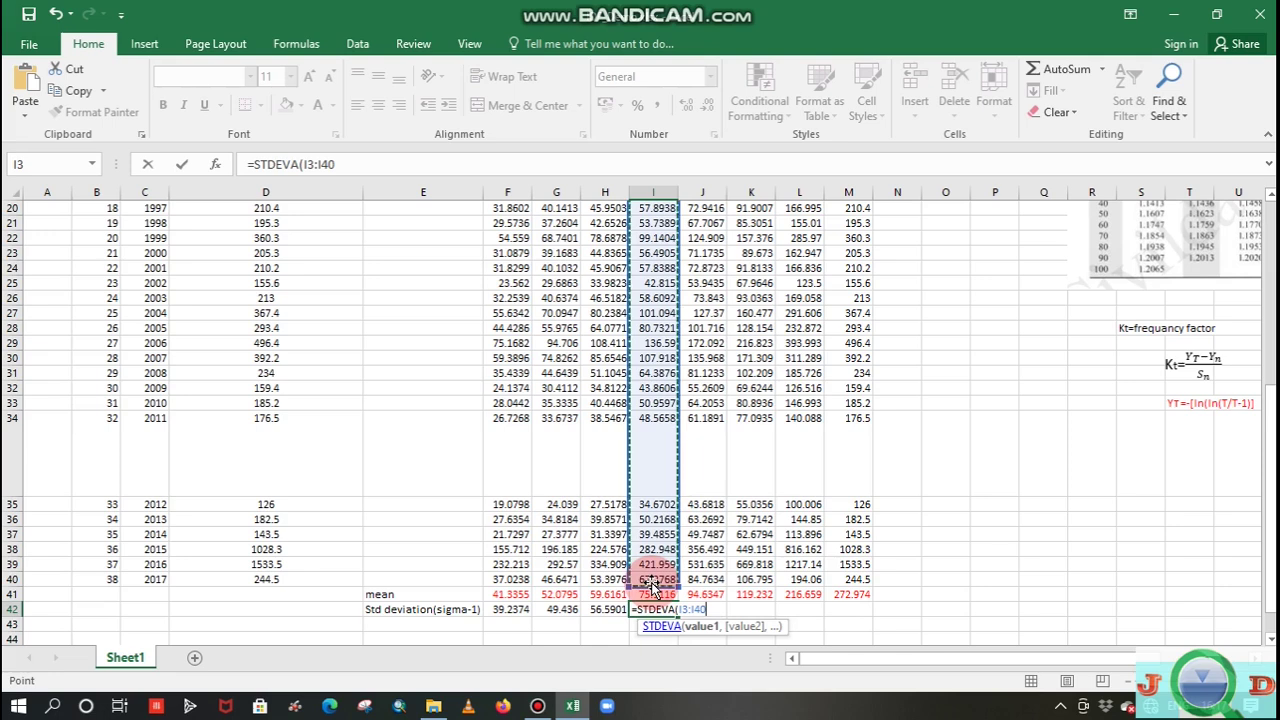
{"action": "key", "text": "Return"}
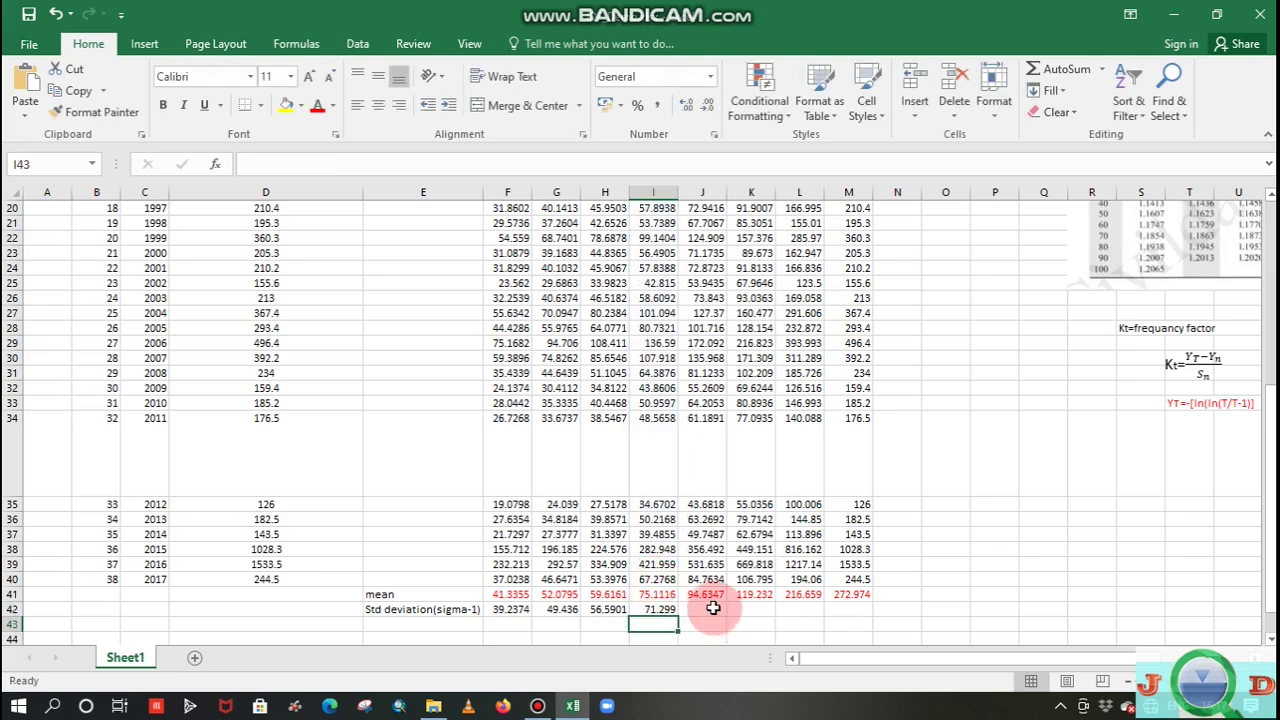
{"action": "left_click", "coordinate": [711, 607]}
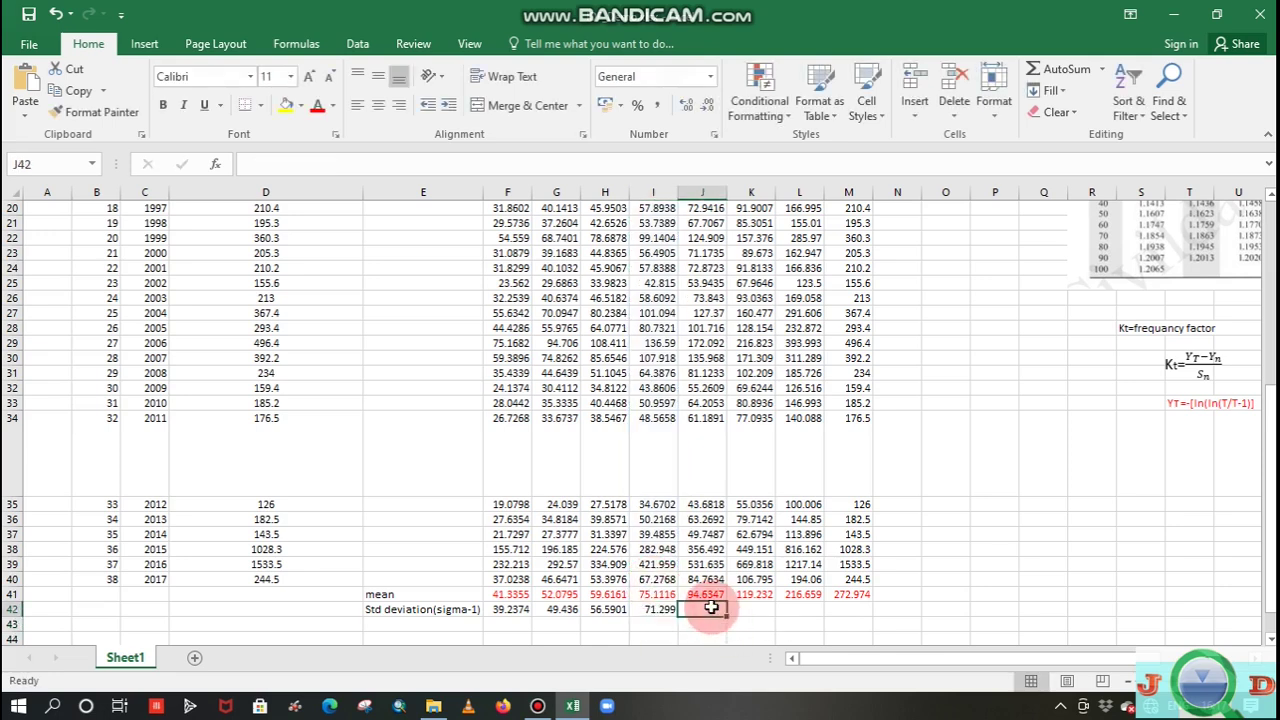
{"action": "type", "text": "=st"}
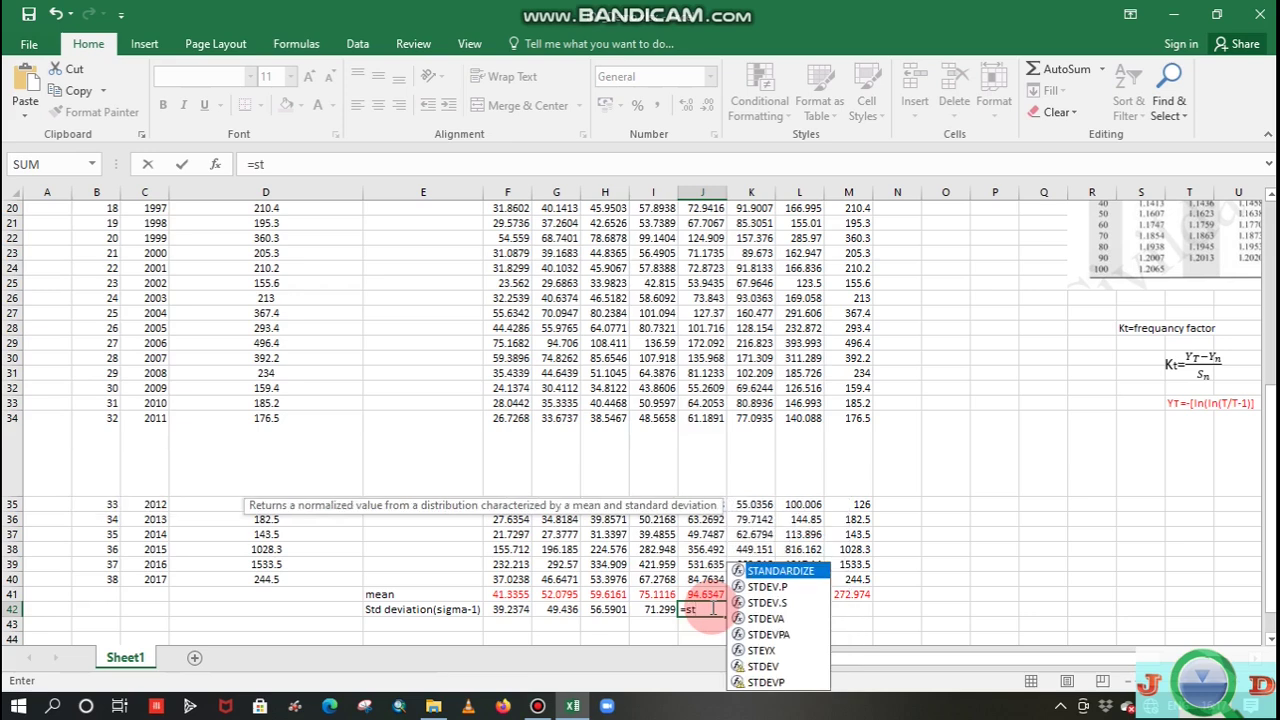
{"action": "double_click", "coordinate": [780, 620]}
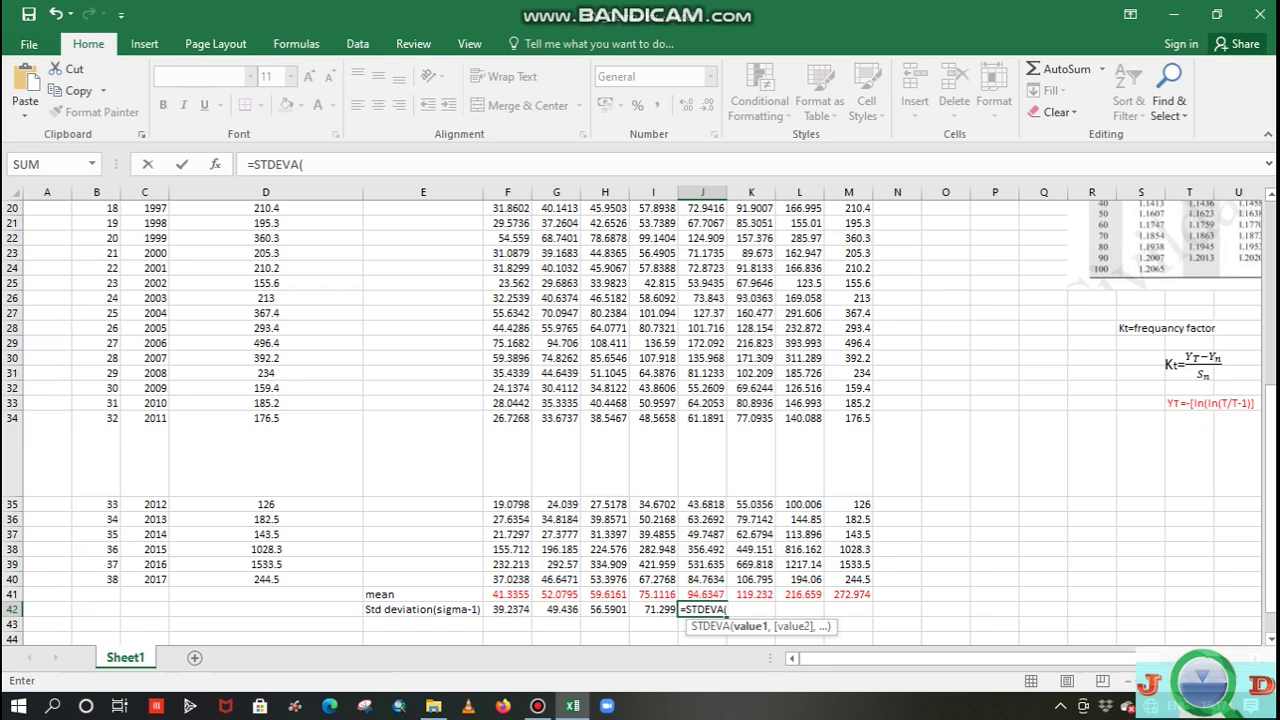
{"action": "left_click", "coordinate": [1277, 570]}
{"action": "left_click_drag", "start_coordinate": [1272, 572], "coordinate": [1270, 560]}
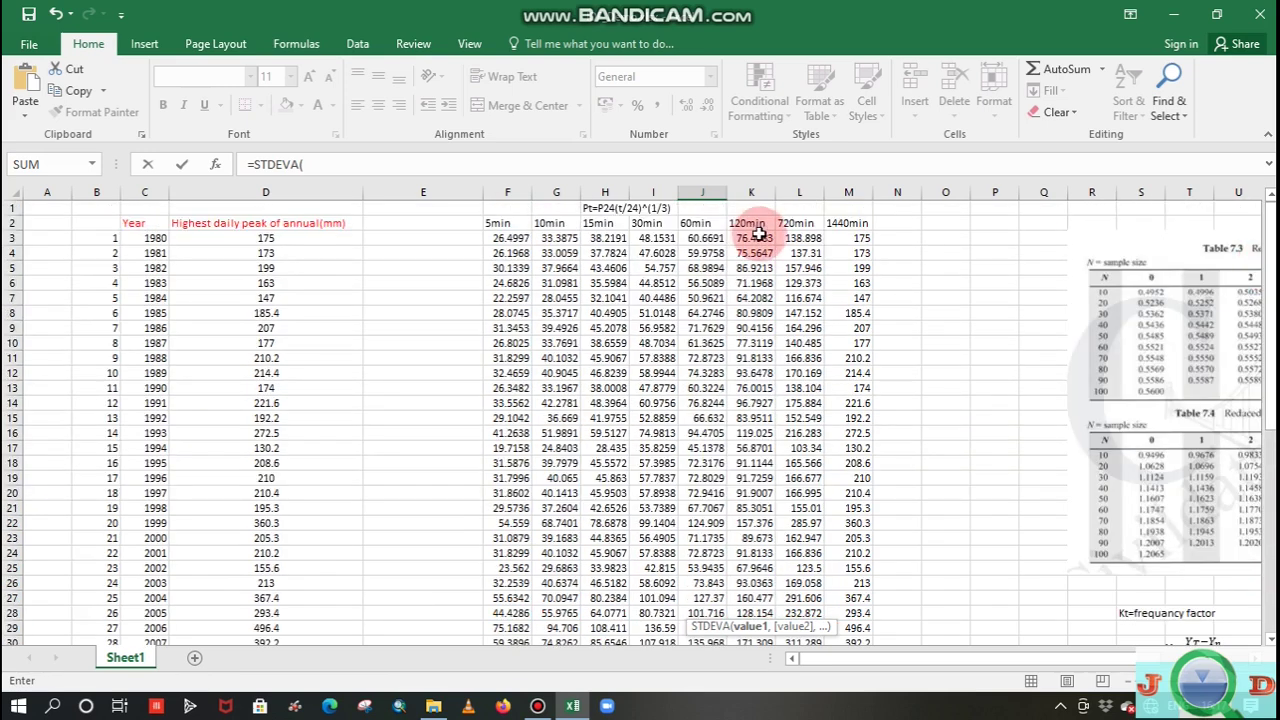
{"action": "left_click_drag", "start_coordinate": [710, 237], "coordinate": [713, 578]}
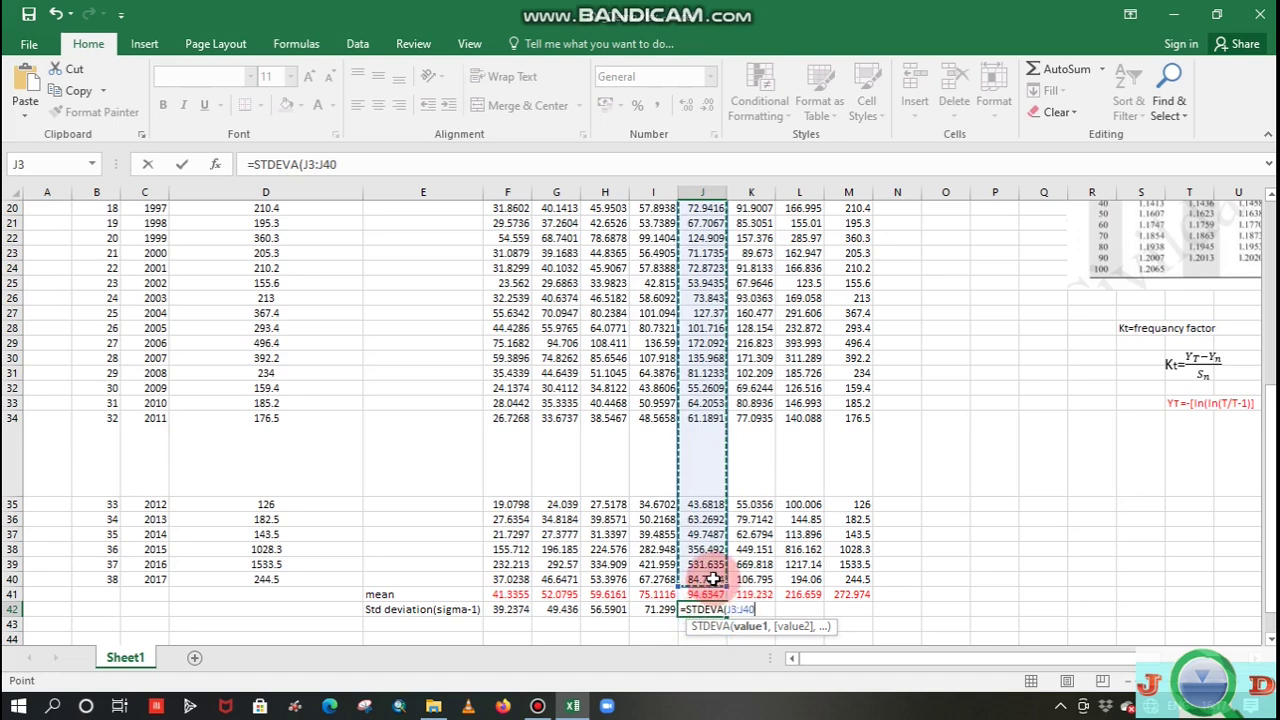
{"action": "key", "text": "Return"}
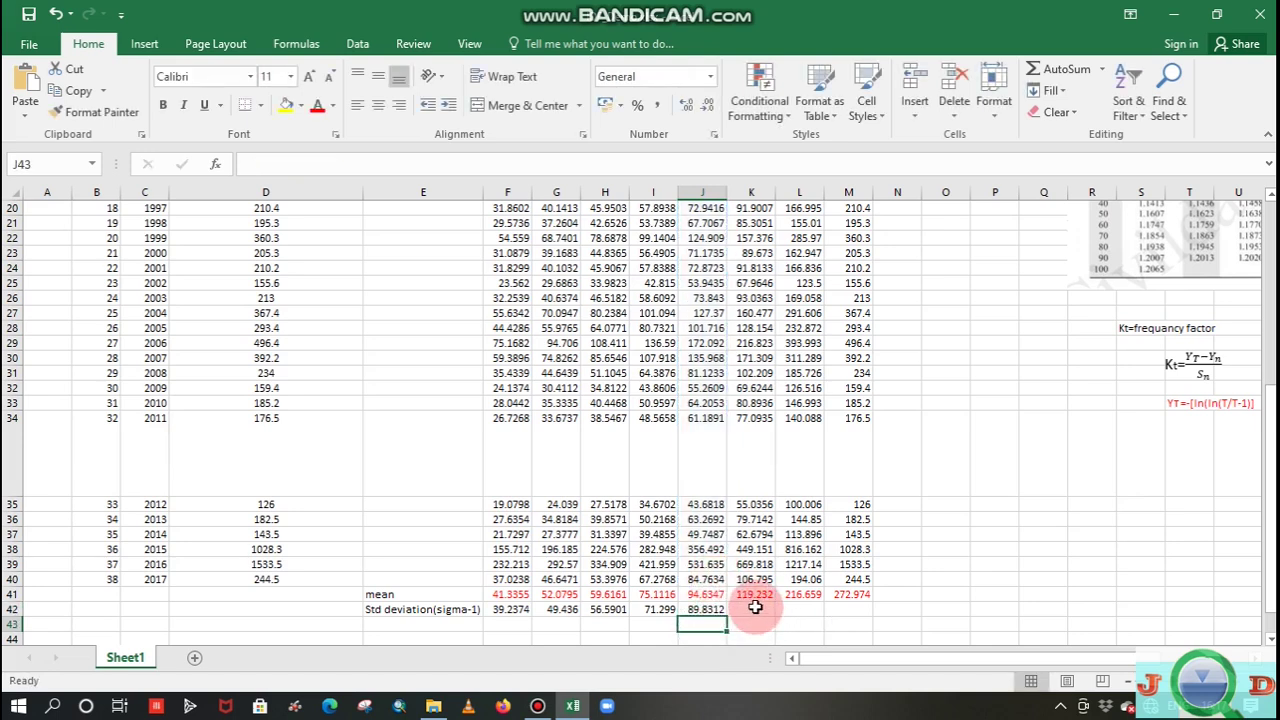
- Add STDEVA over rows 3–40 in K42 and L42, giving 113.18 and 205.662
{"action": "left_click", "coordinate": [755, 607]}
{"action": "type", "text": "=s"}
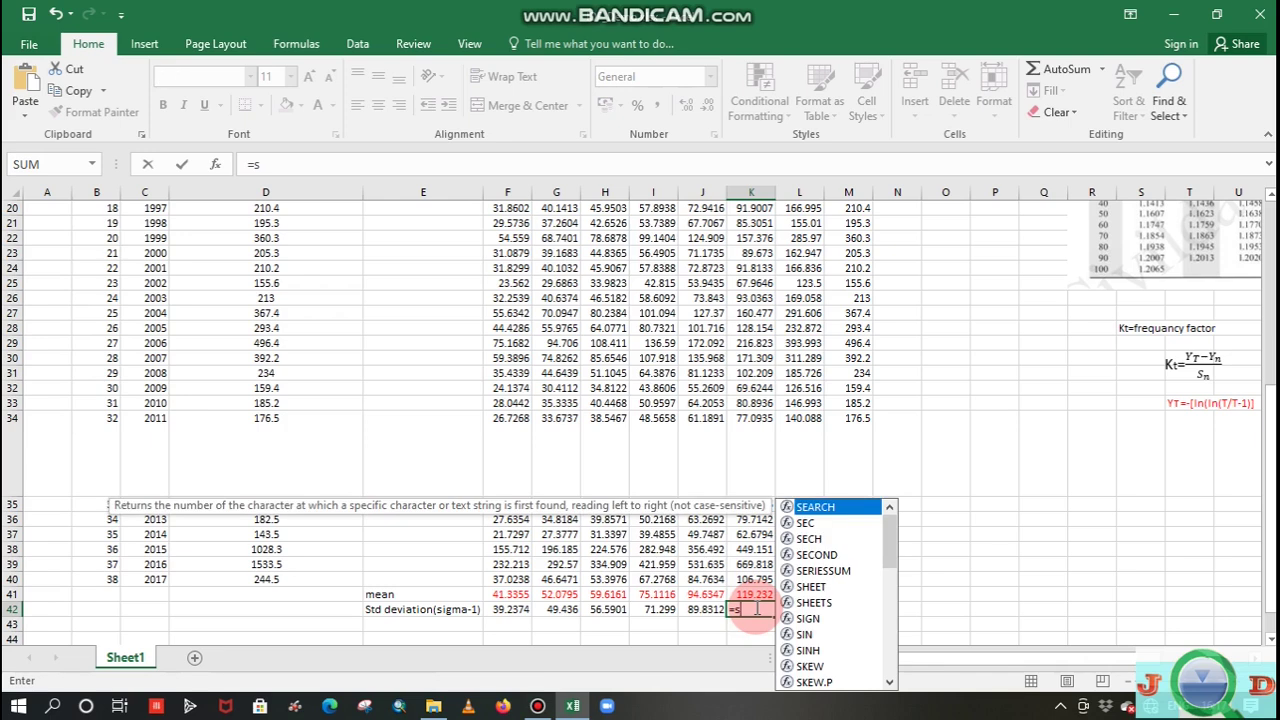
{"action": "type", "text": "td"}
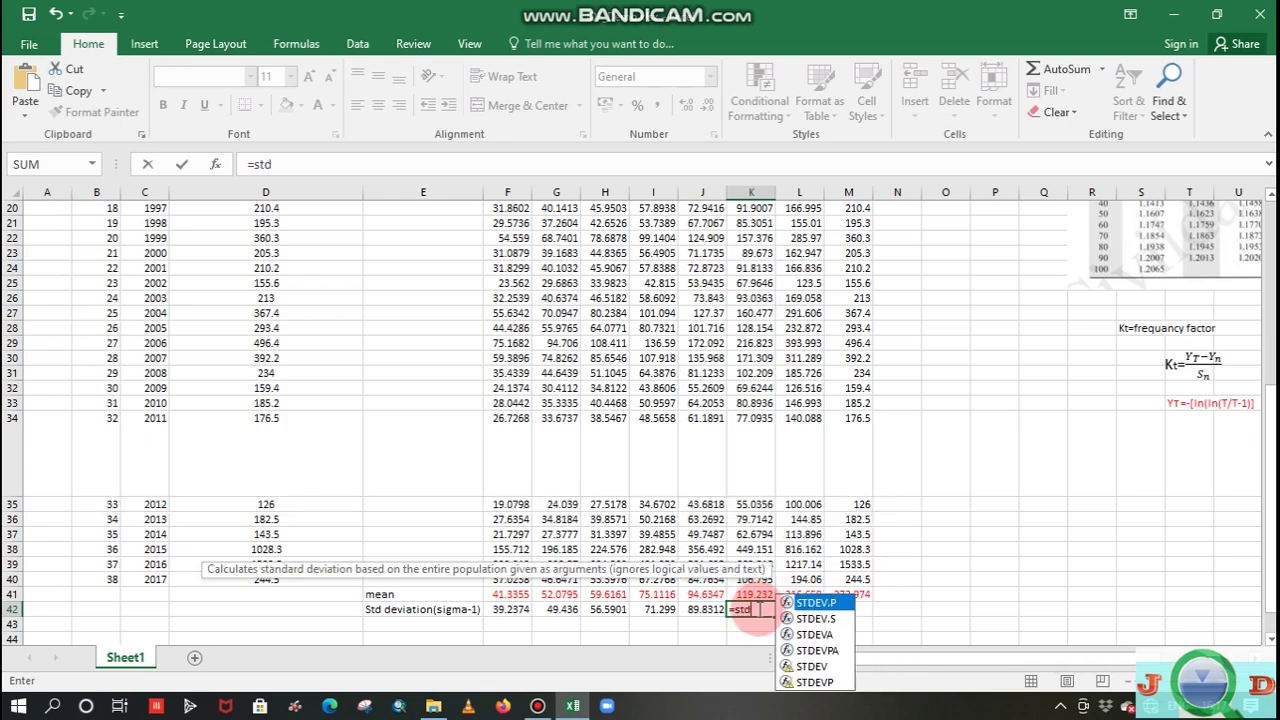
{"action": "double_click", "coordinate": [820, 634]}
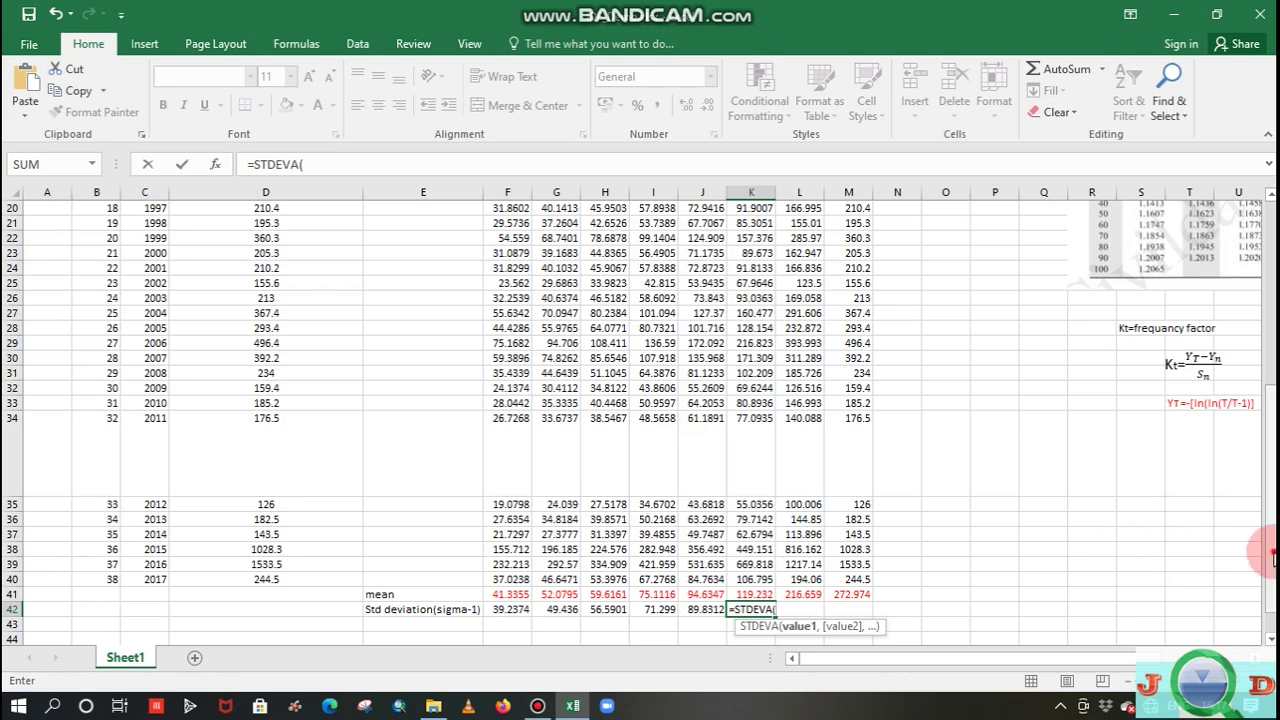
{"action": "scroll", "coordinate": [1272, 557], "scroll_direction": "up", "scroll_amount": 6}
{"action": "left_click_drag", "start_coordinate": [752, 237], "coordinate": [770, 565]}
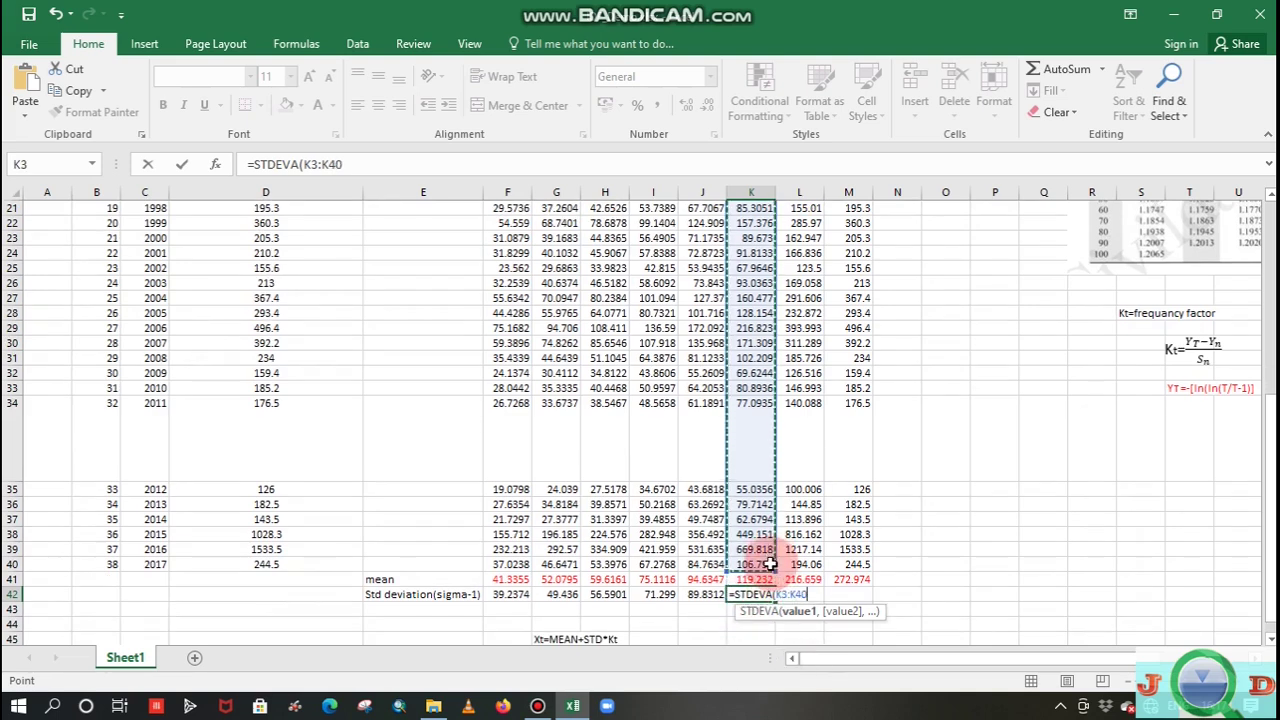
{"action": "key", "text": "Return"}
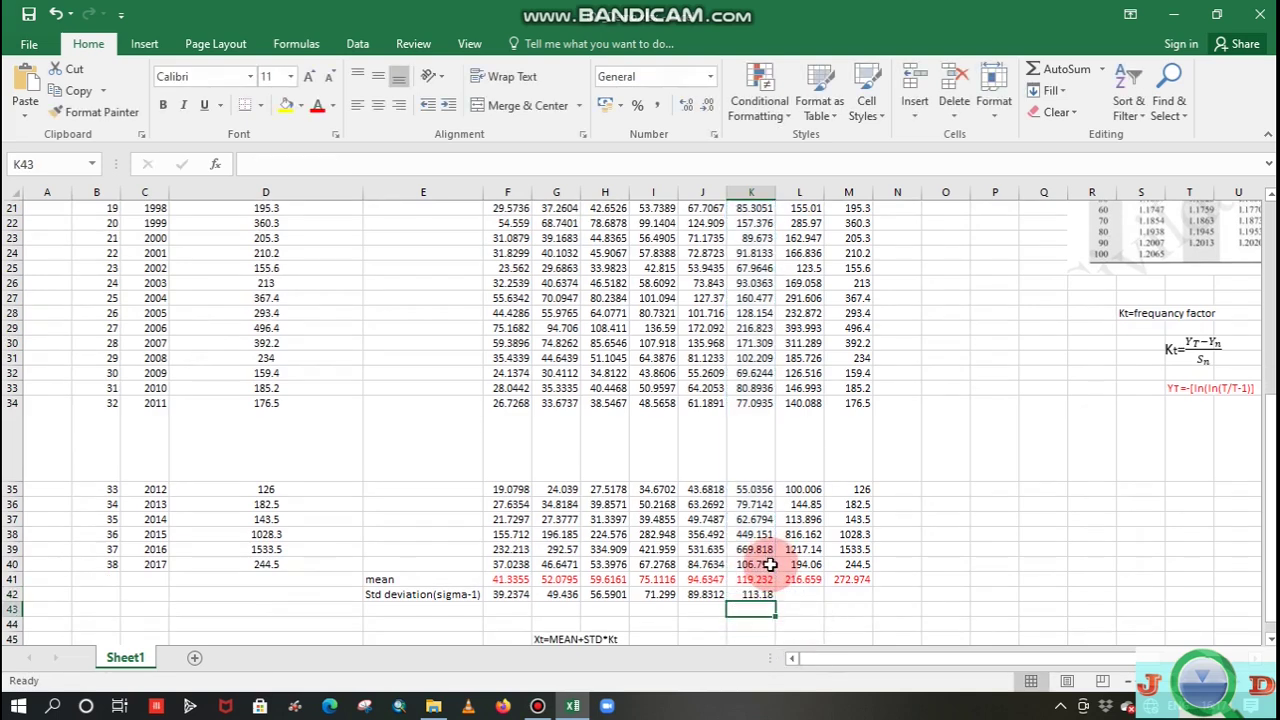
{"action": "left_click", "coordinate": [805, 592]}
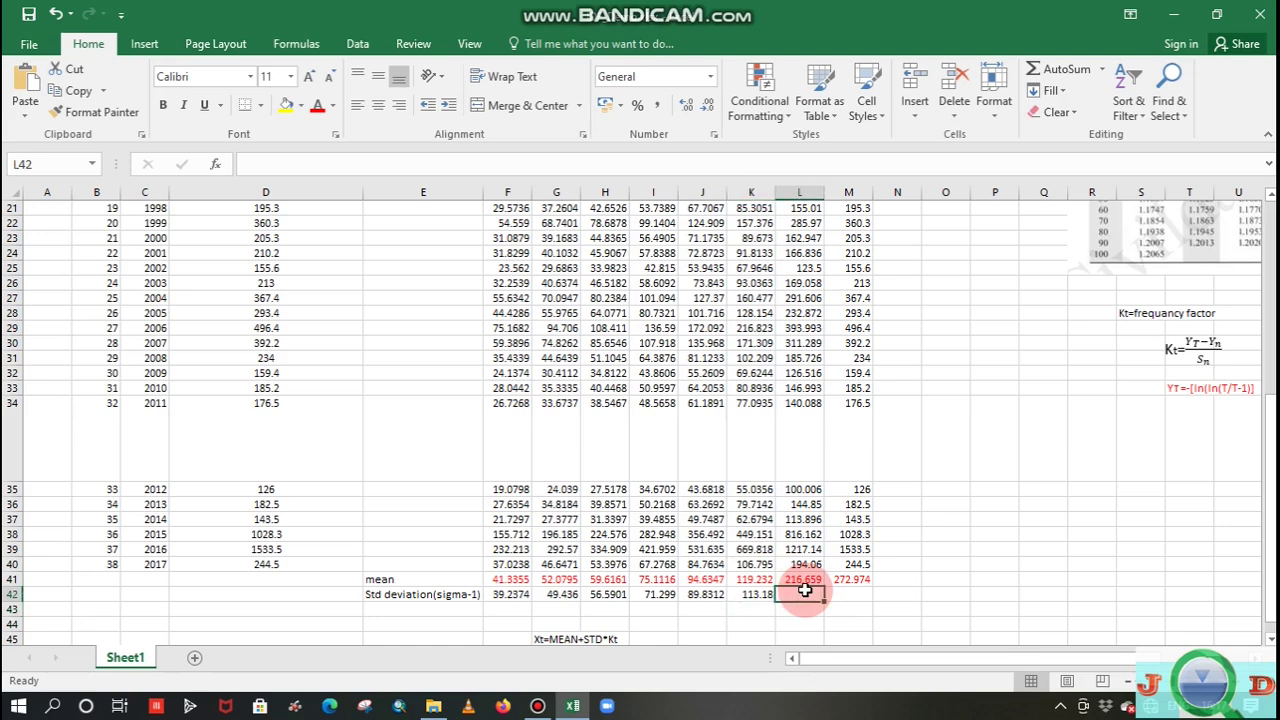
{"action": "type", "text": "=std"}
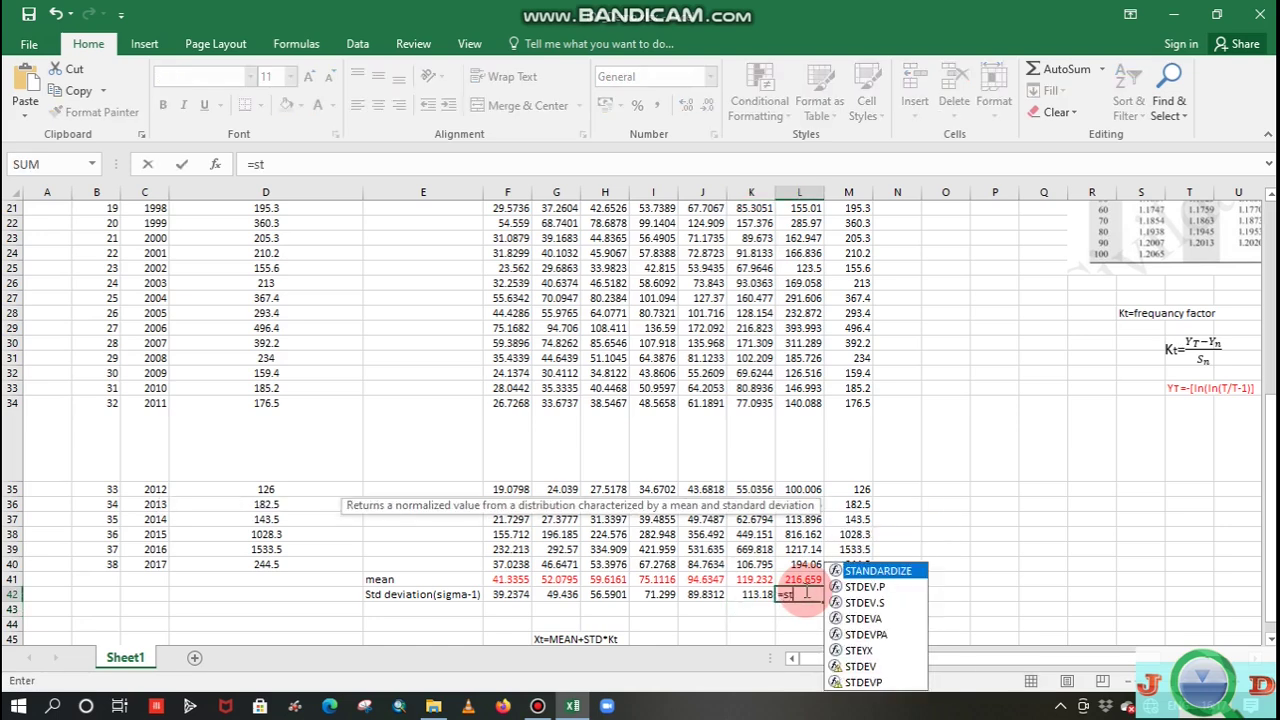
{"action": "double_click", "coordinate": [866, 634]}
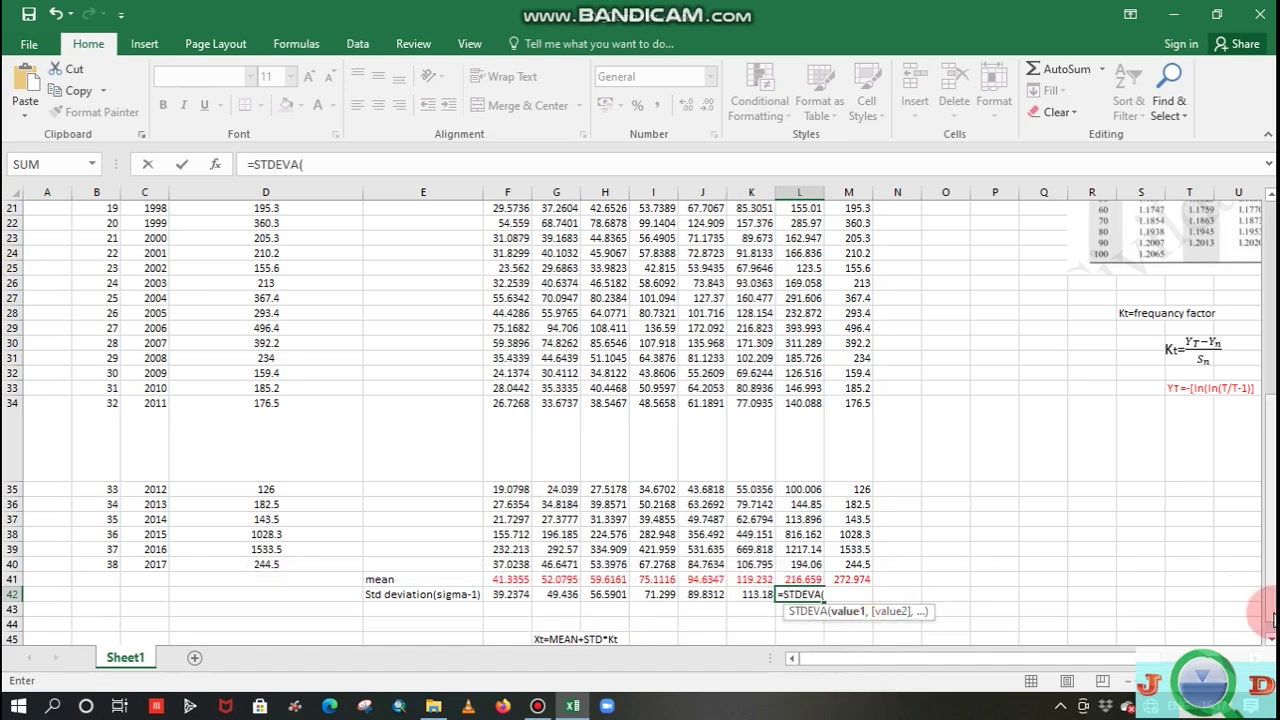
{"action": "left_click_drag", "start_coordinate": [1268, 620], "coordinate": [1268, 609]}
{"action": "left_click", "coordinate": [787, 226]}
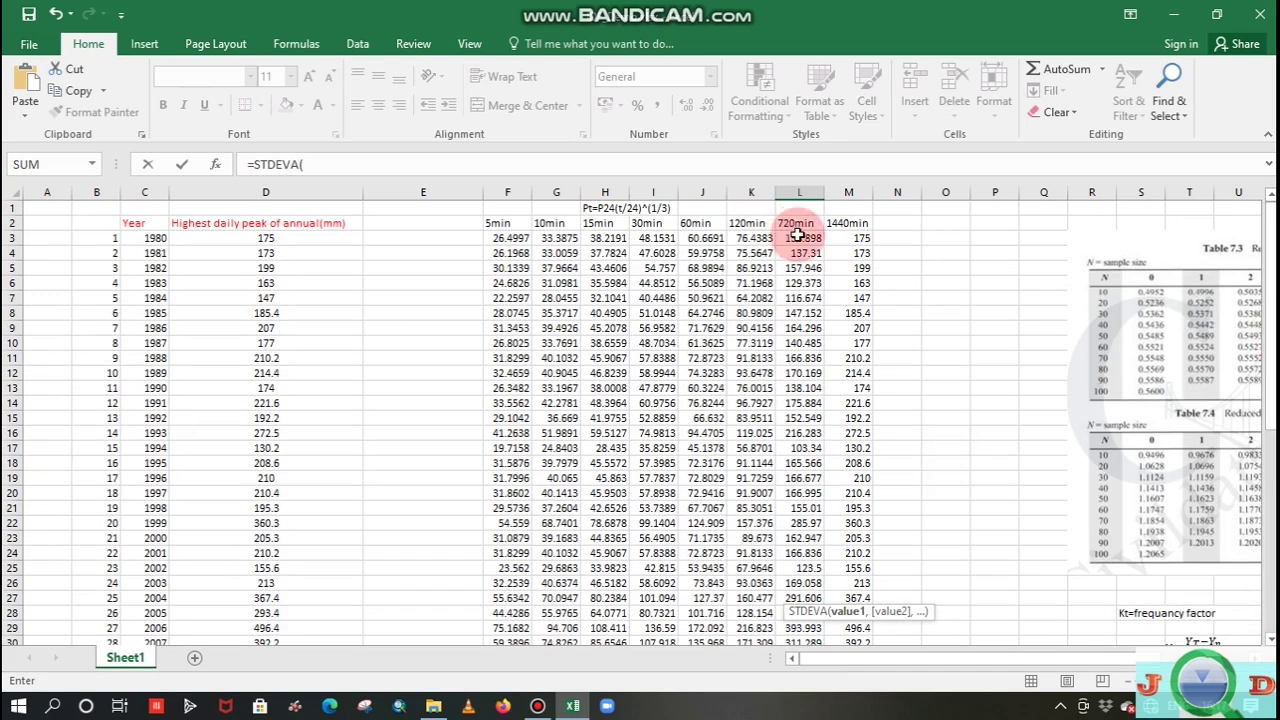
{"action": "left_click_drag", "start_coordinate": [797, 232], "coordinate": [797, 578]}
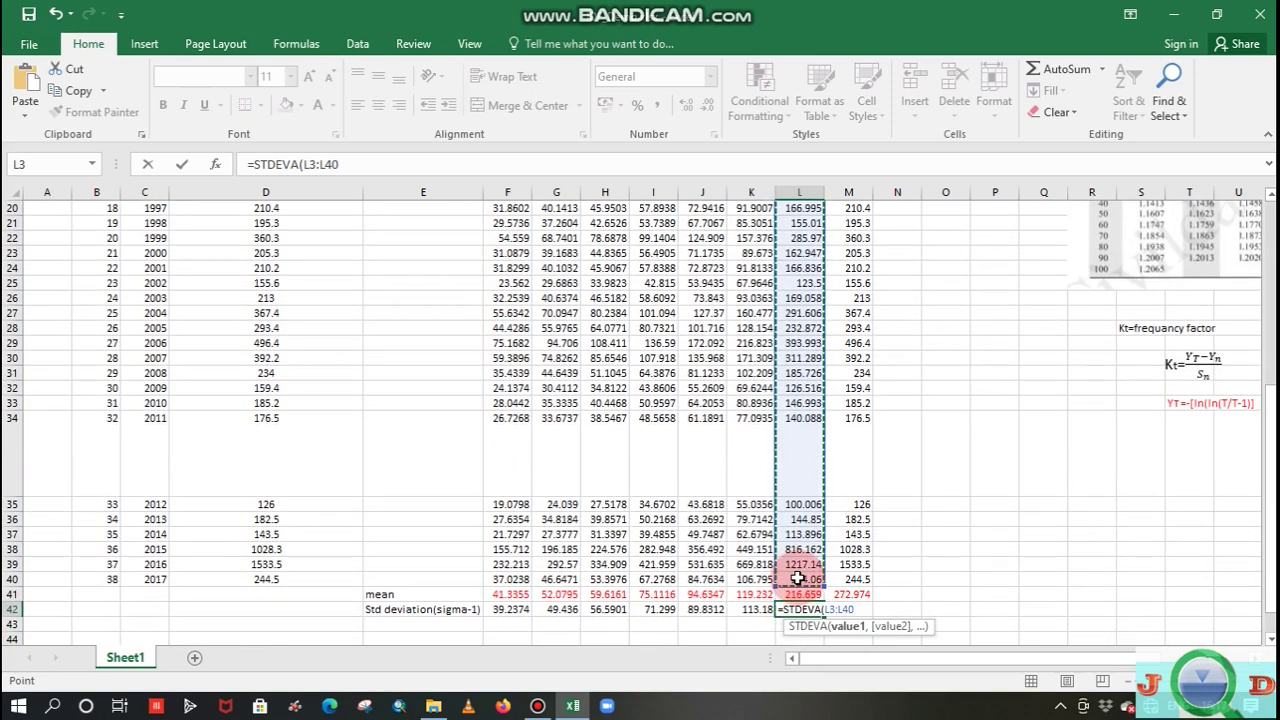
{"action": "key", "text": "Return"}
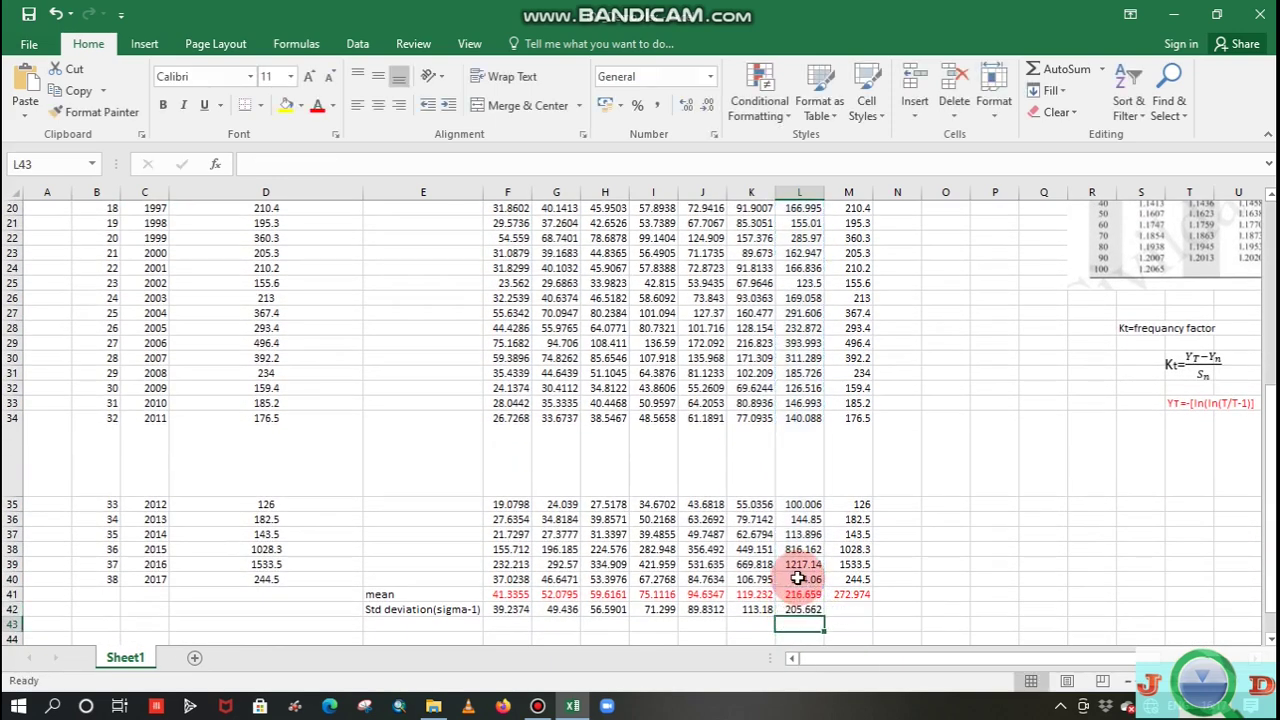
- Enter =STDEVA(M3:M40) in M42 for the 1440min deviation, giving 259.118
{"action": "left_click", "coordinate": [851, 607]}
{"action": "type", "text": "="}
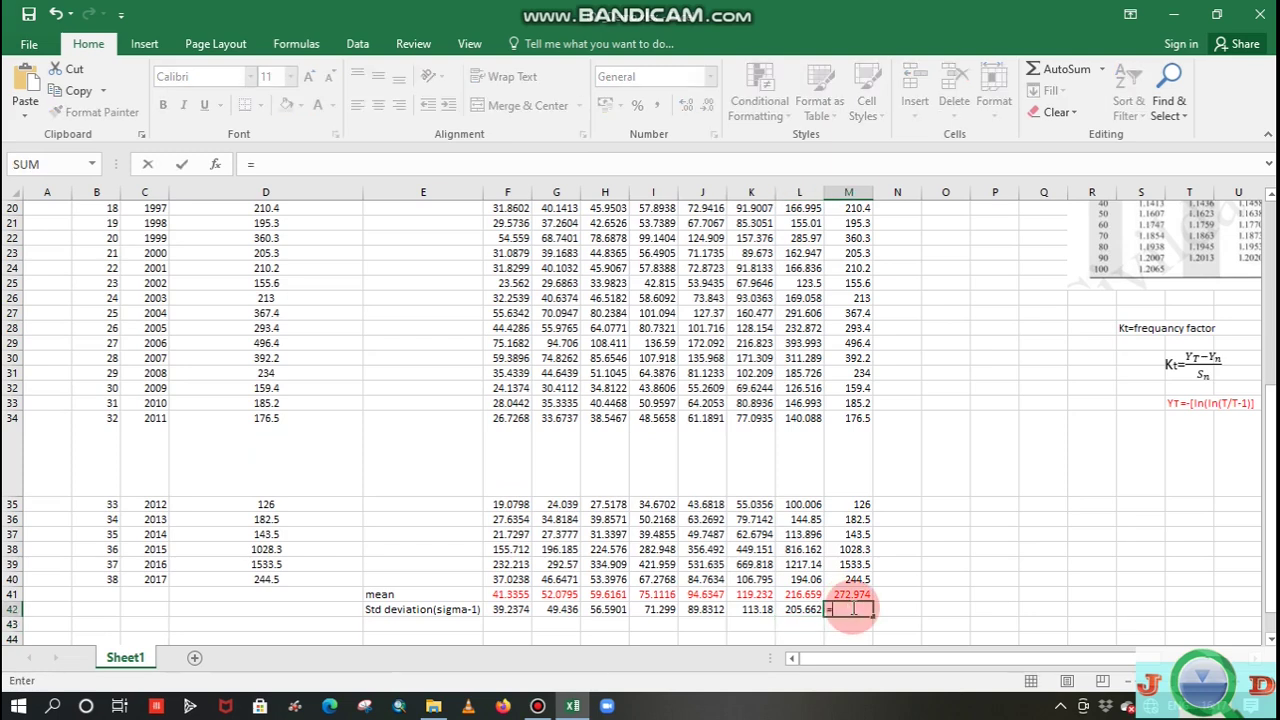
{"action": "type", "text": "std"}
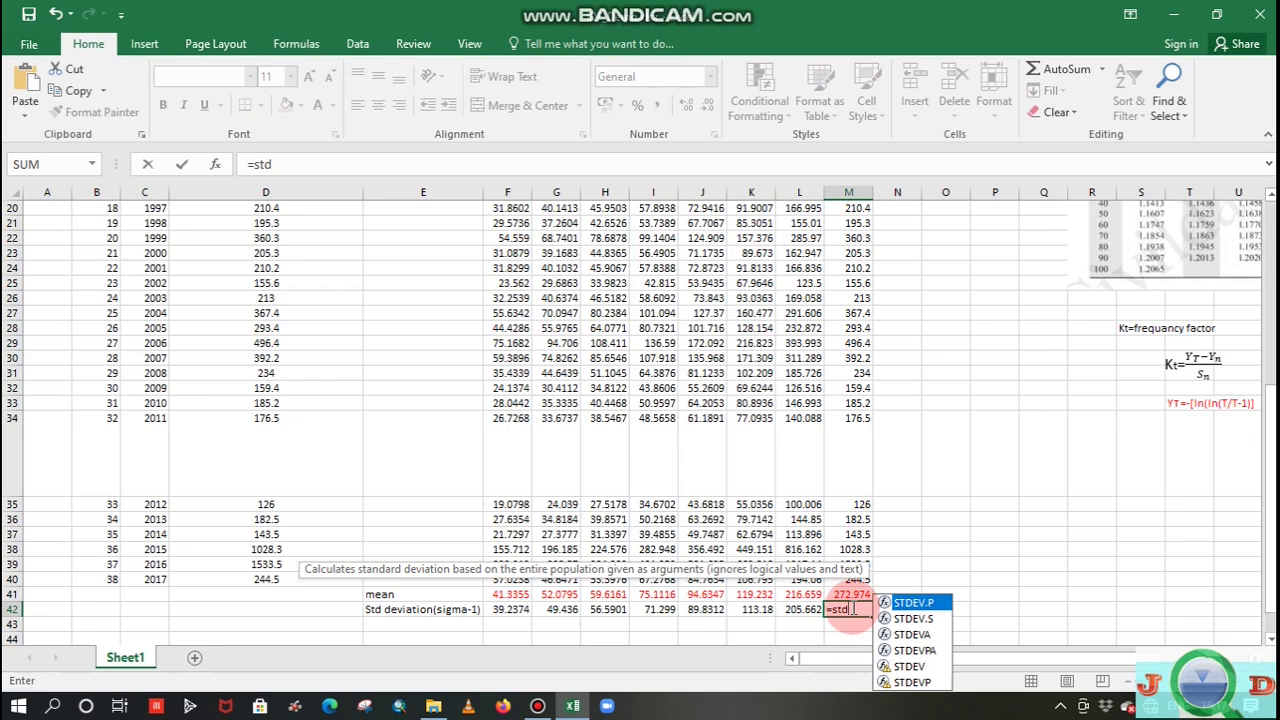
{"action": "double_click", "coordinate": [920, 634]}
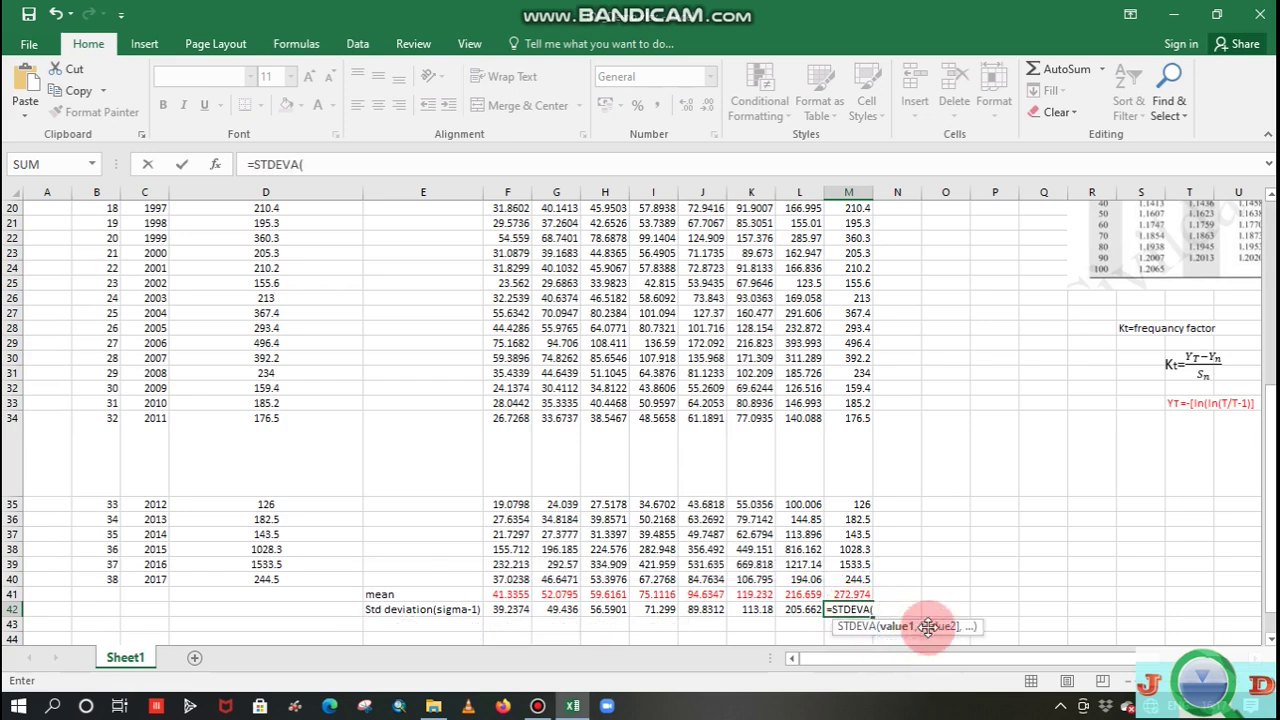
{"action": "left_click_drag", "start_coordinate": [1270, 530], "coordinate": [1270, 346]}
{"action": "left_click_drag", "start_coordinate": [860, 238], "coordinate": [855, 560]}
{"action": "key", "text": "Return"}
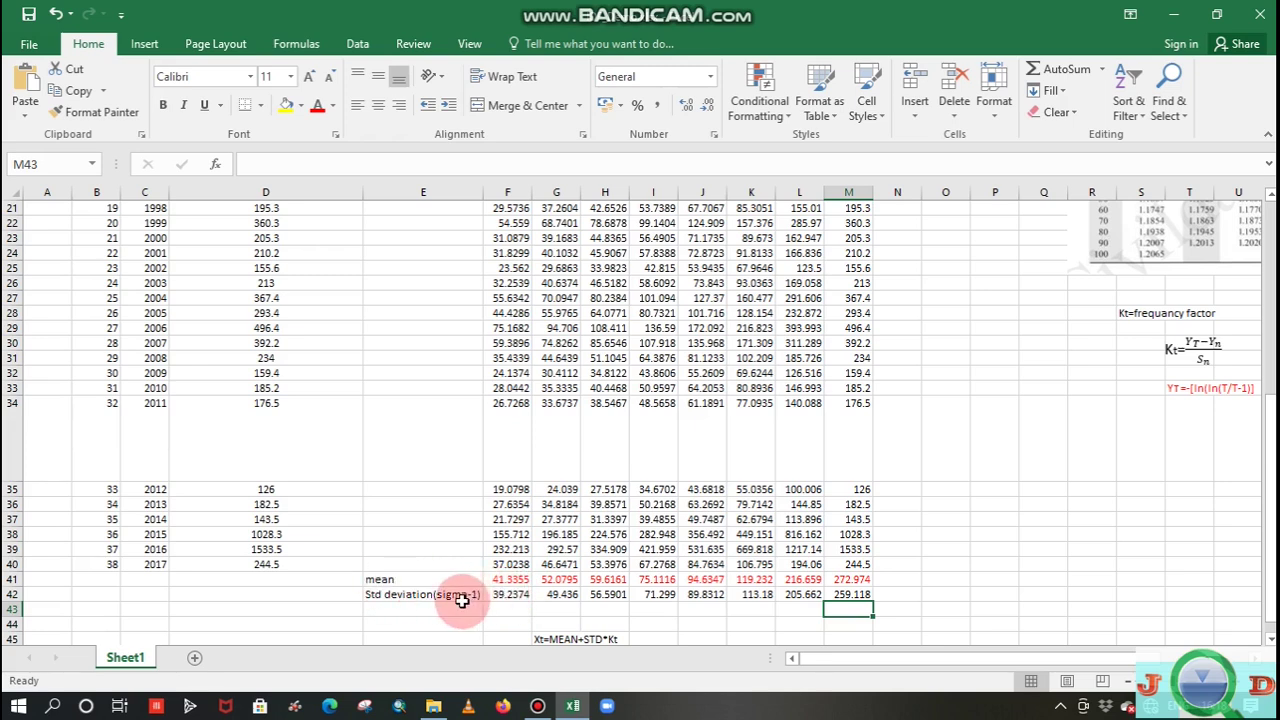
- Give the standard deviation values in F42:M42 a blue font colour
{"action": "left_click_drag", "start_coordinate": [489, 596], "coordinate": [845, 595]}
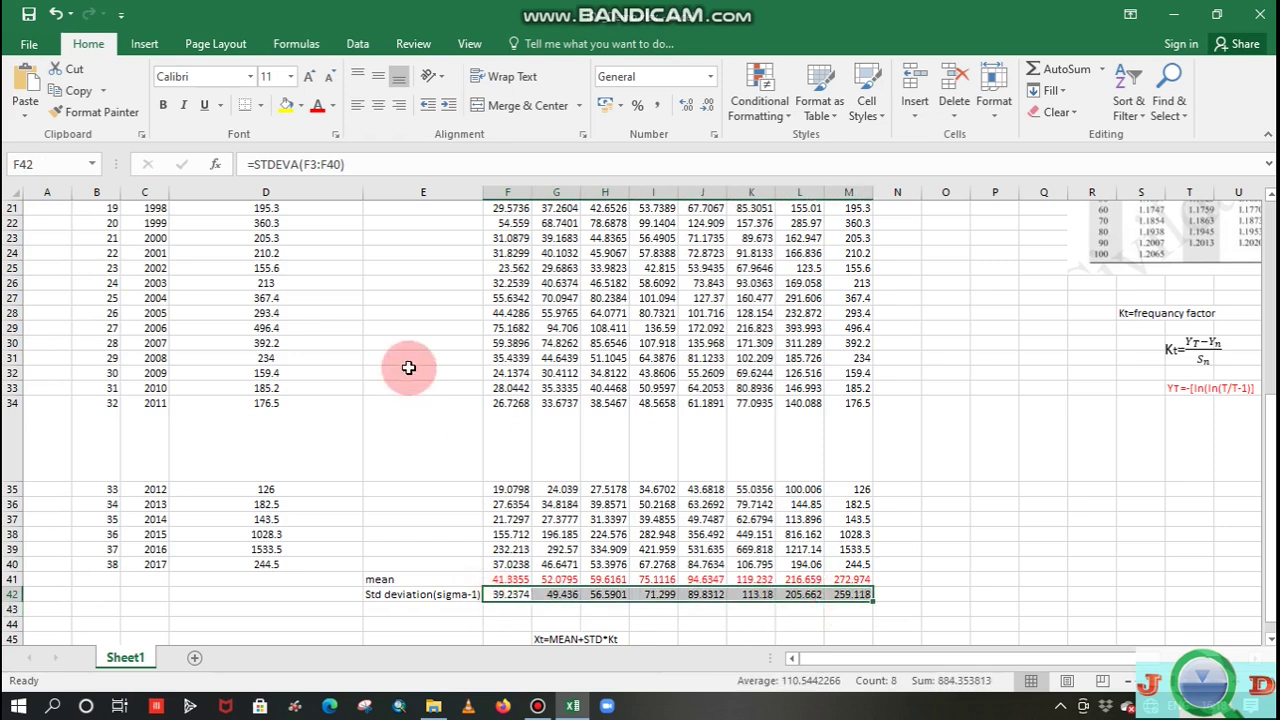
{"action": "left_click", "coordinate": [332, 109]}
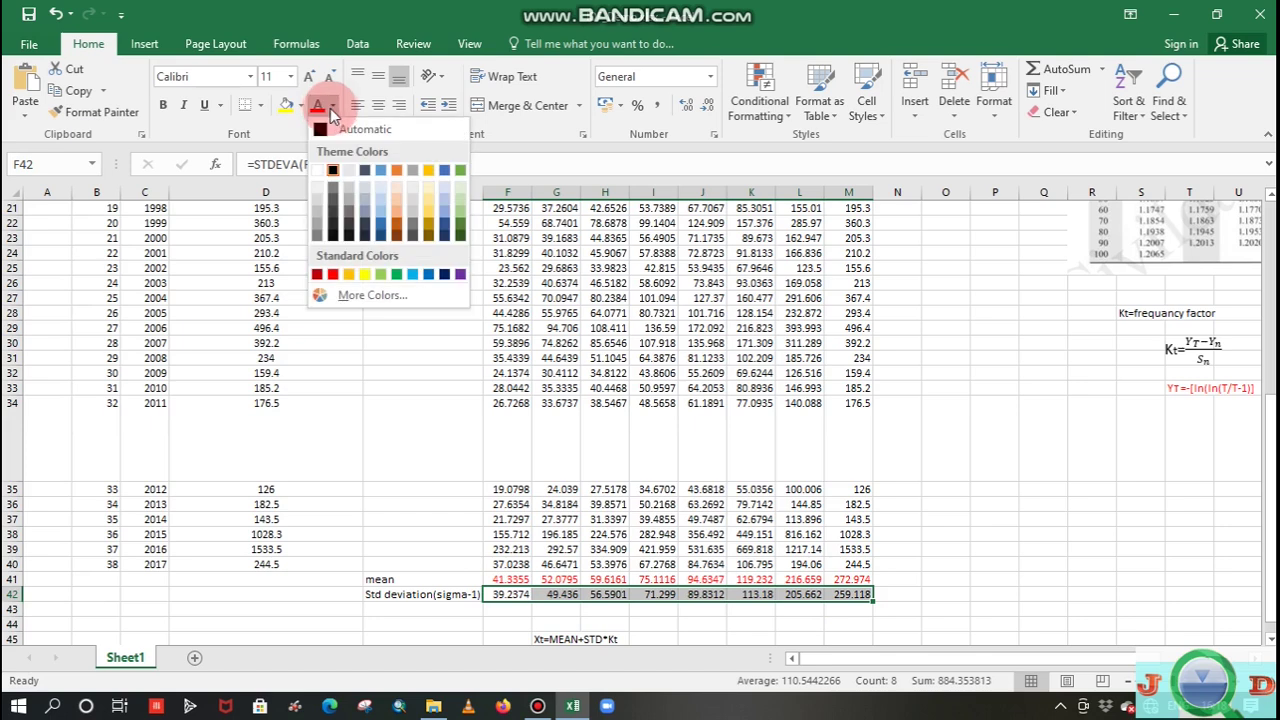
{"action": "left_click", "coordinate": [380, 230]}
{"action": "left_click", "coordinate": [990, 527]}
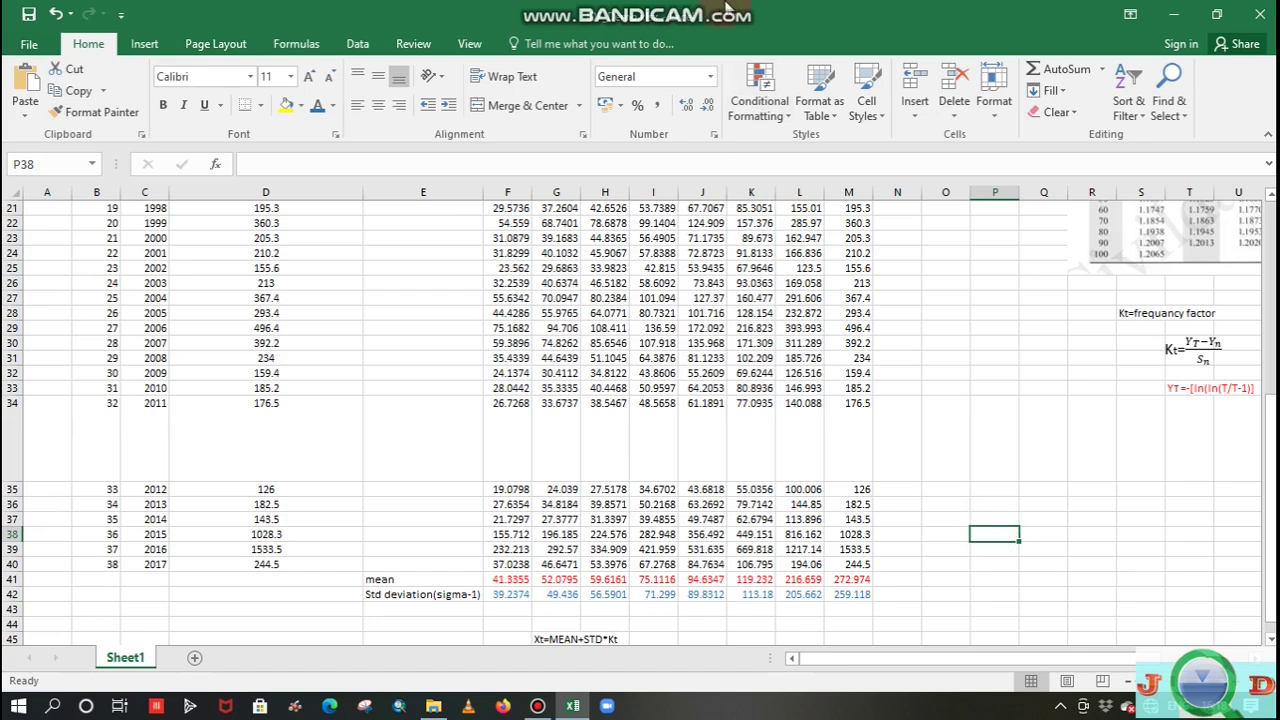
{"action": "left_click", "coordinate": [760, 15]}
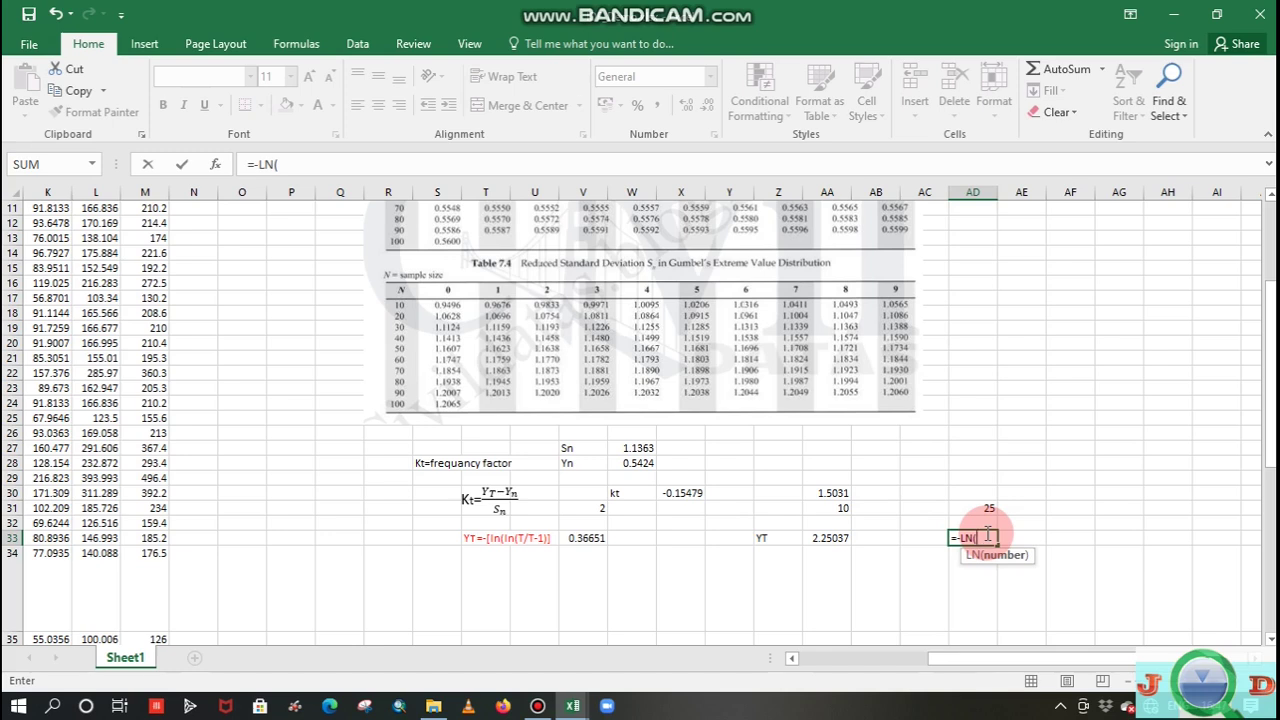
- Enter the 25-year reduced variate =-LN(LN(25/24)) in AD33, labelled YT in AC33
{"action": "type", "text": "N"}
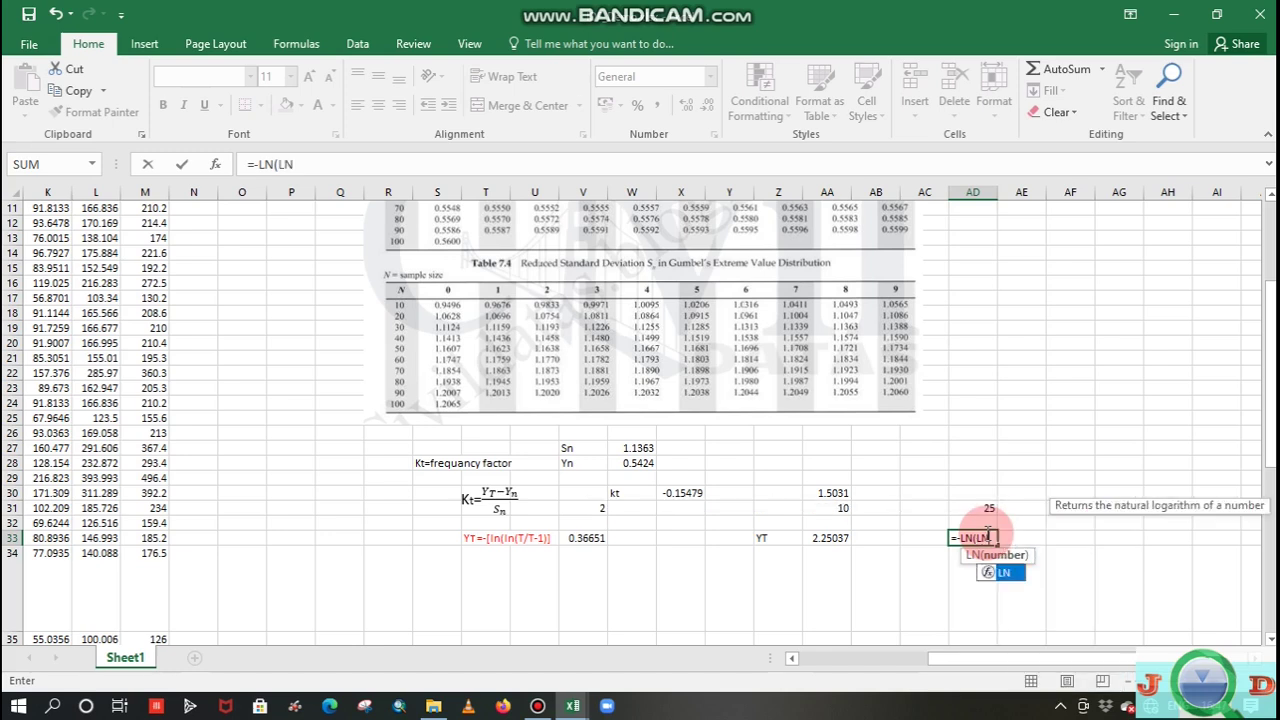
{"action": "double_click", "coordinate": [1007, 572]}
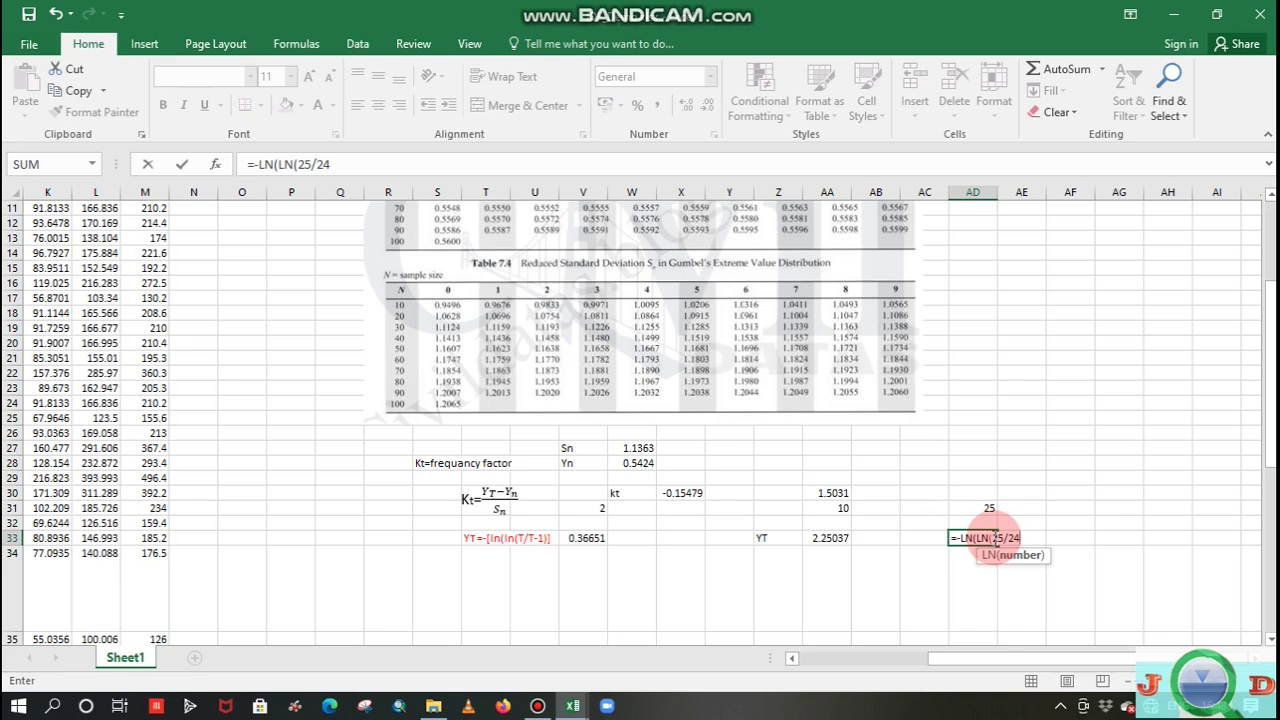
{"action": "type", "text": "))"}
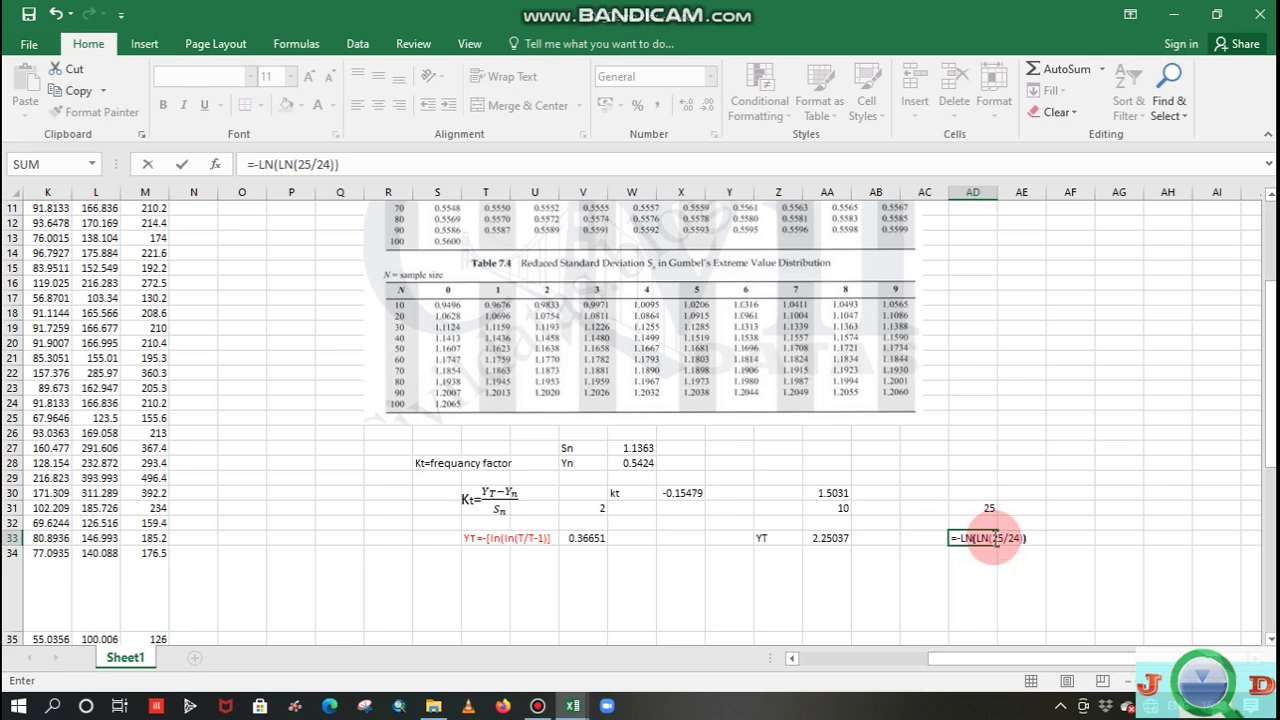
{"action": "key", "text": "Return"}
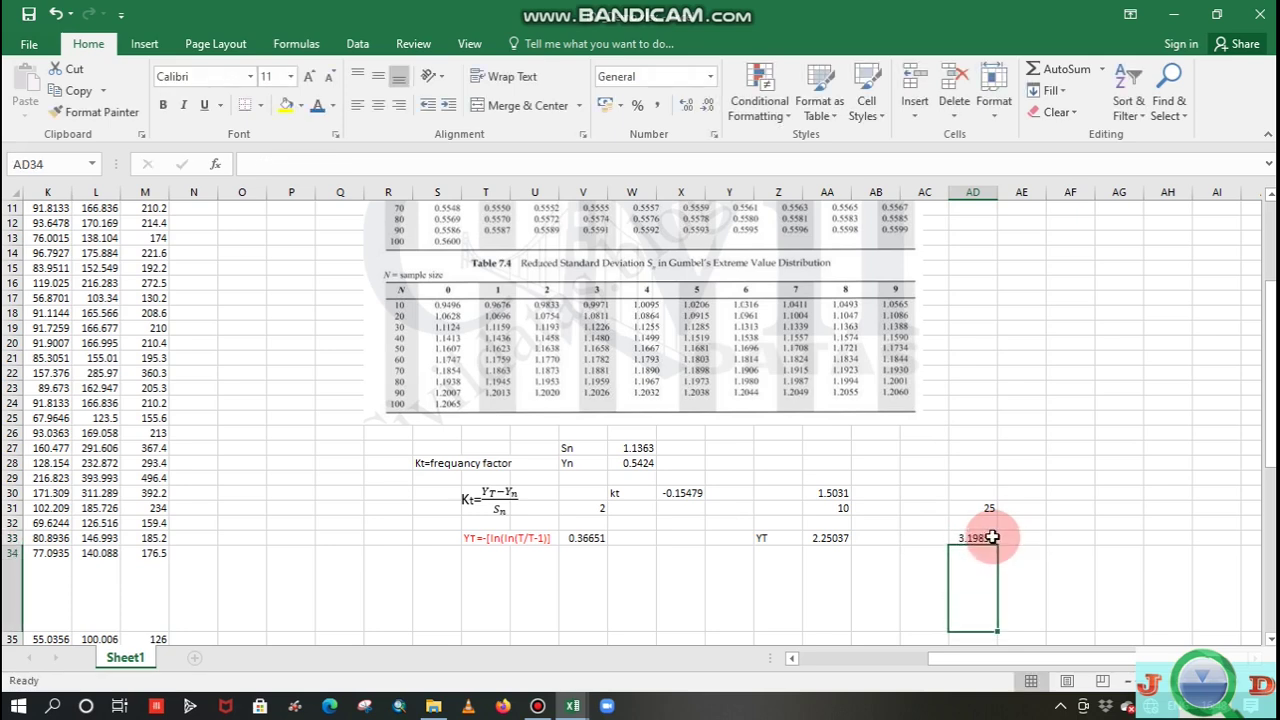
{"action": "left_click", "coordinate": [931, 538]}
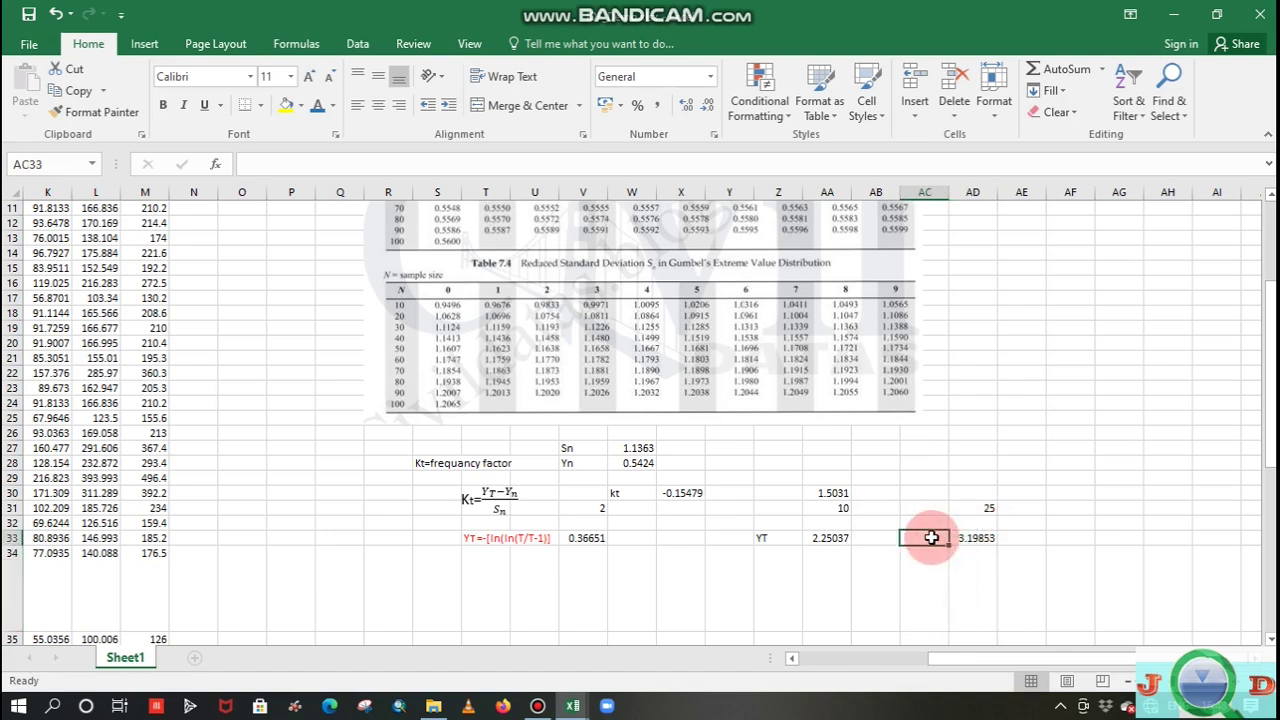
{"action": "type", "text": "YT"}
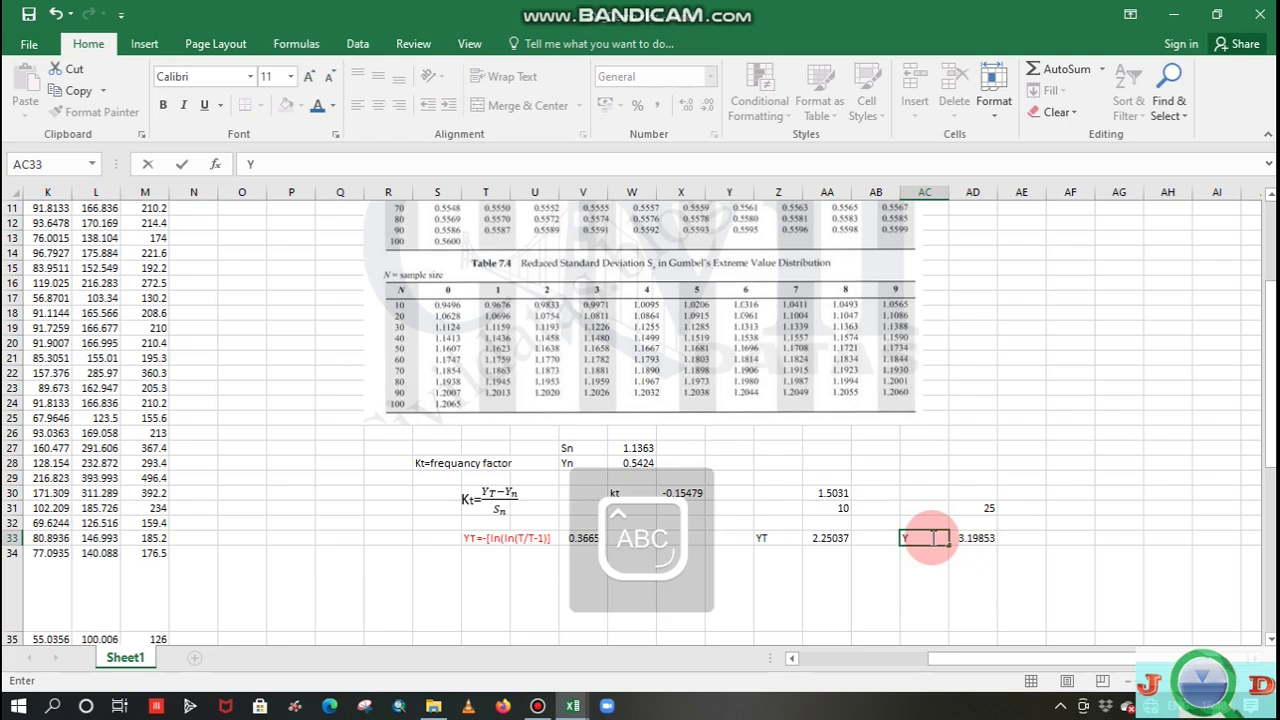
- Compute the 25-year frequency factor in AD30 as =(AD33-W28)/W27, giving 2.33753
{"action": "left_click", "coordinate": [978, 491]}
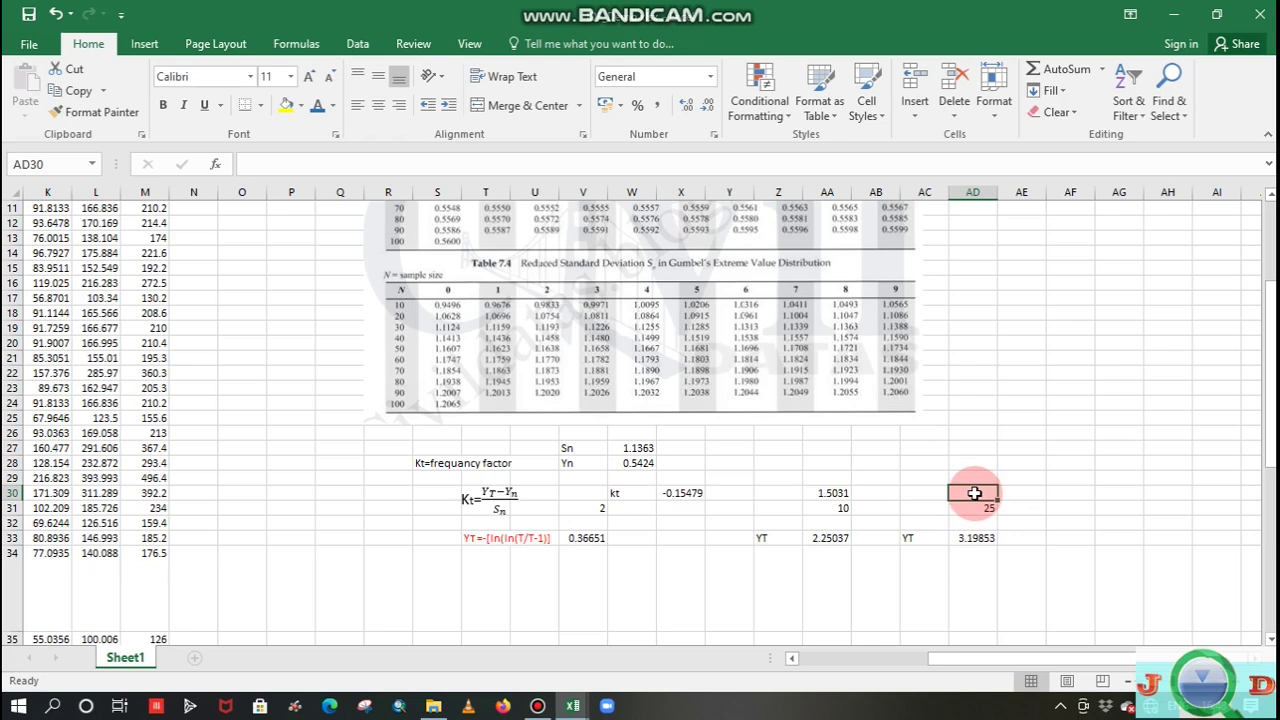
{"action": "type", "text": "=("}
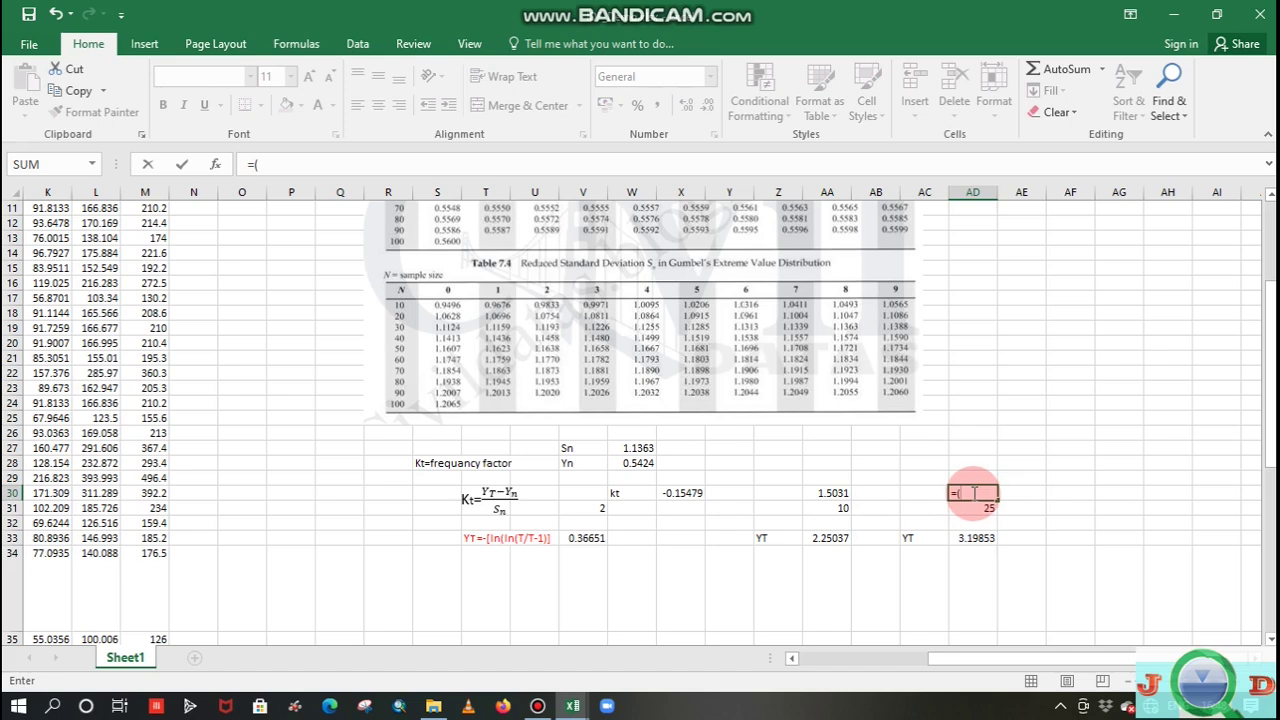
{"action": "left_click", "coordinate": [972, 538]}
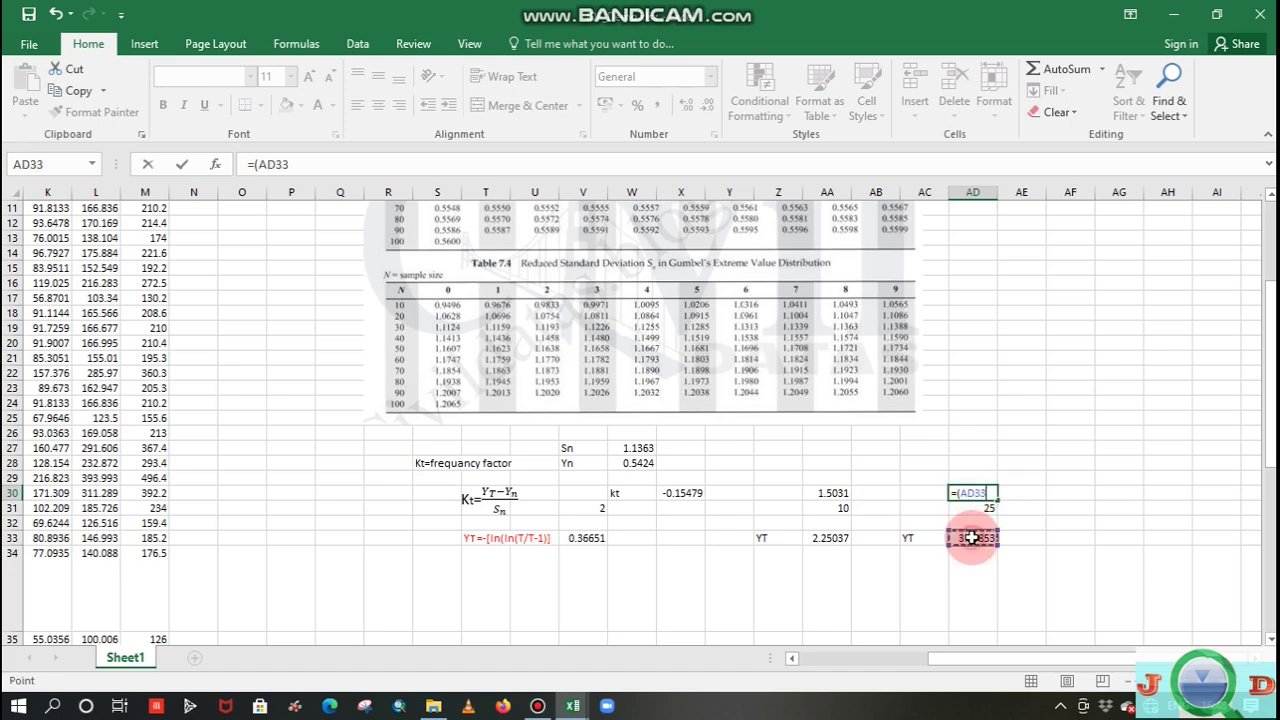
{"action": "type", "text": "-"}
{"action": "left_click", "coordinate": [631, 463]}
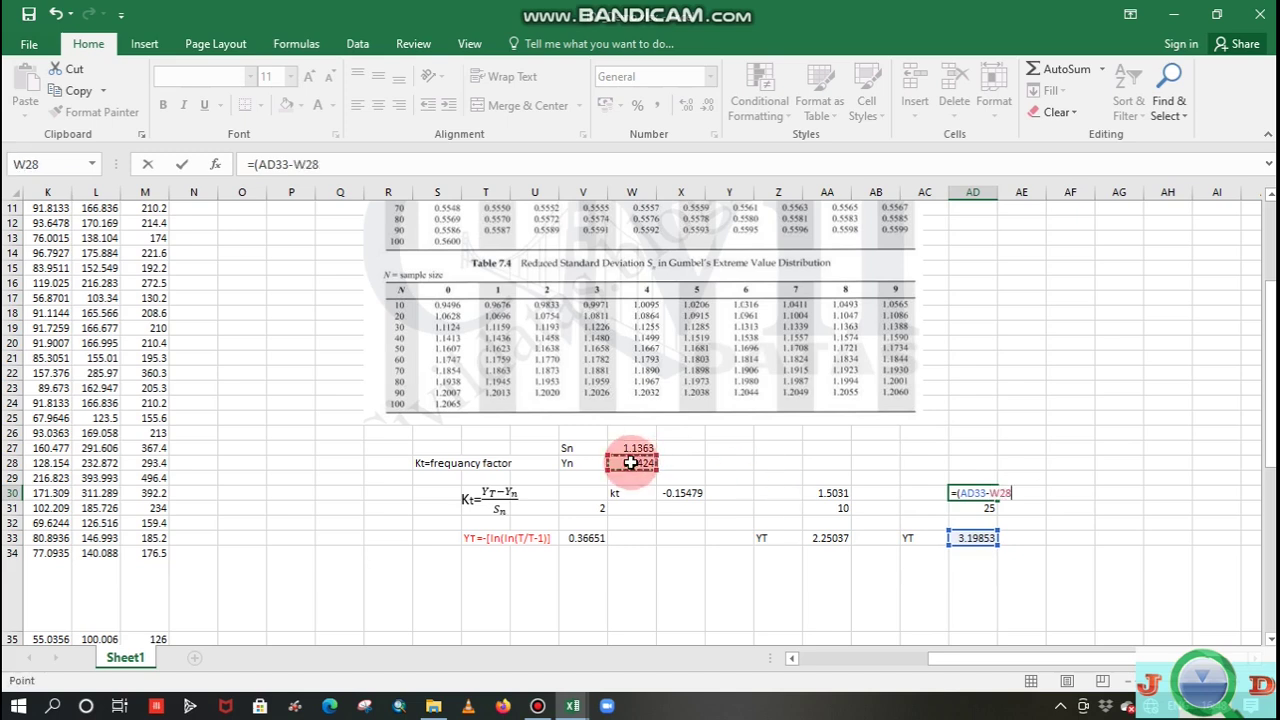
{"action": "type", "text": ")/"}
{"action": "left_click", "coordinate": [639, 447]}
{"action": "key", "text": "Return"}
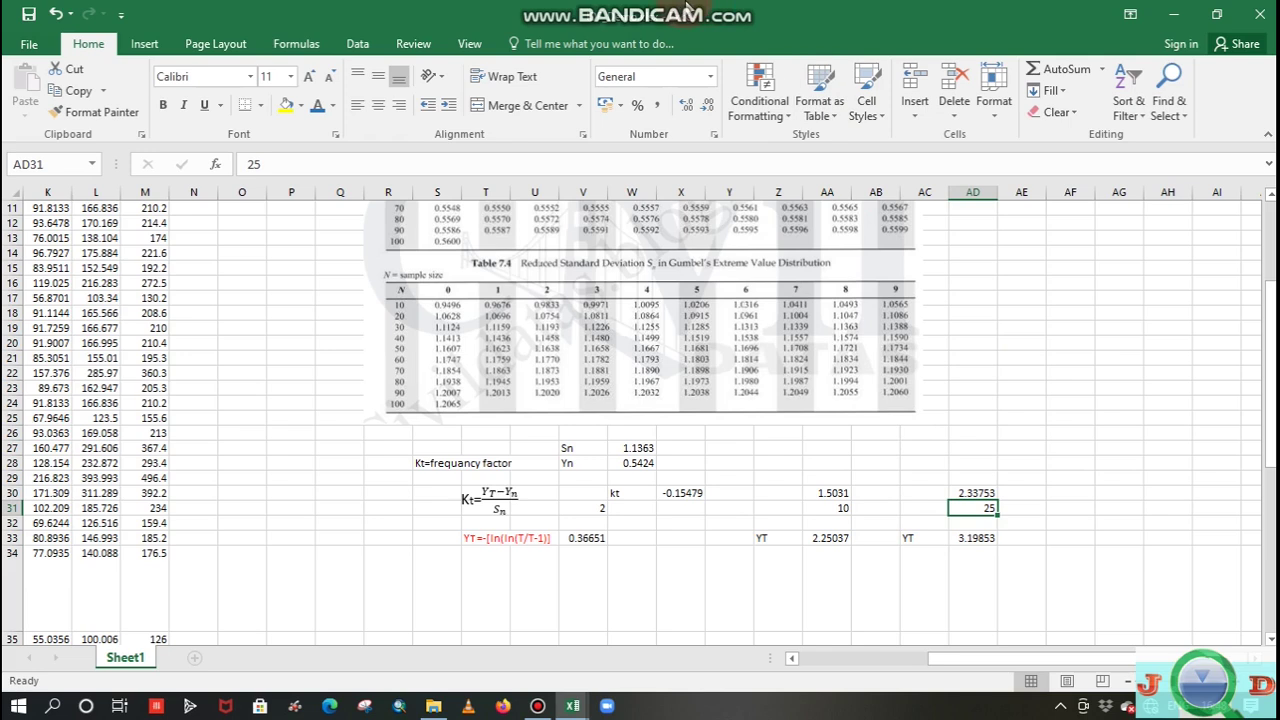
{"action": "mouse_move", "coordinate": [740, 16]}
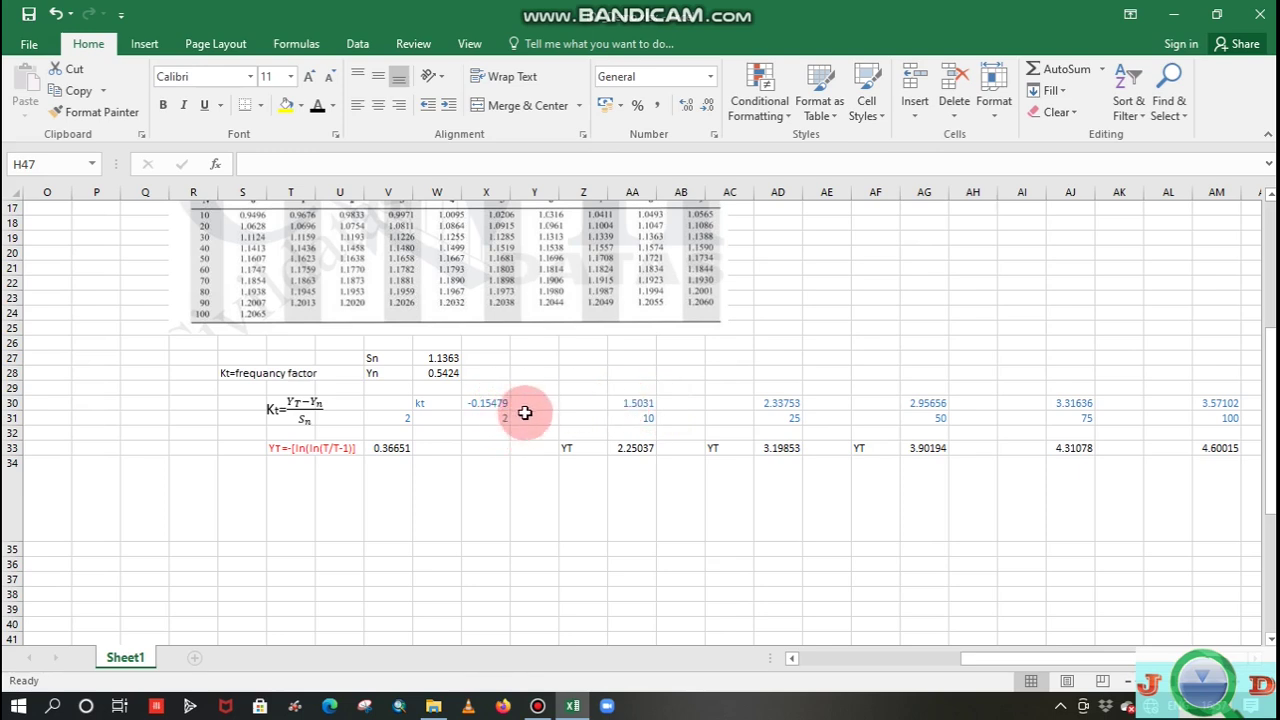
- Scroll the sheet to view the duration table with mean, STD and return-period headings
{"action": "left_click_drag", "start_coordinate": [987, 655], "coordinate": [840, 660]}
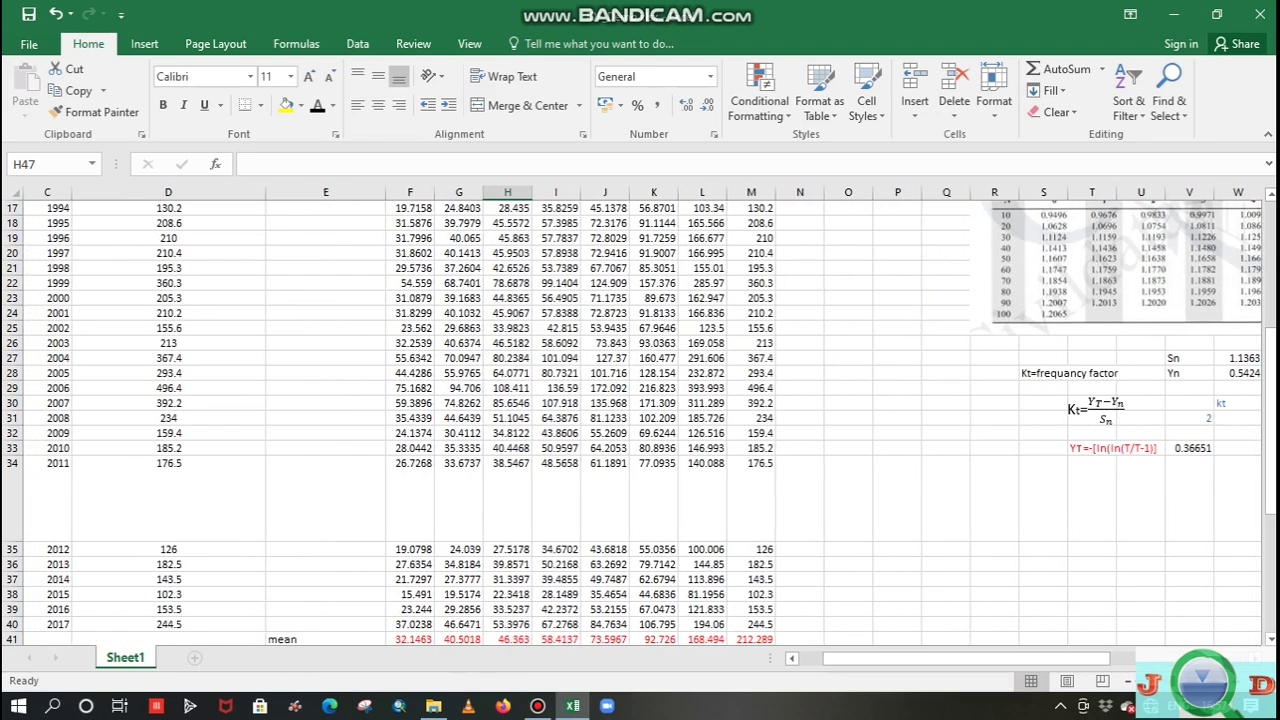
{"action": "left_click_drag", "start_coordinate": [1271, 412], "coordinate": [1268, 570]}
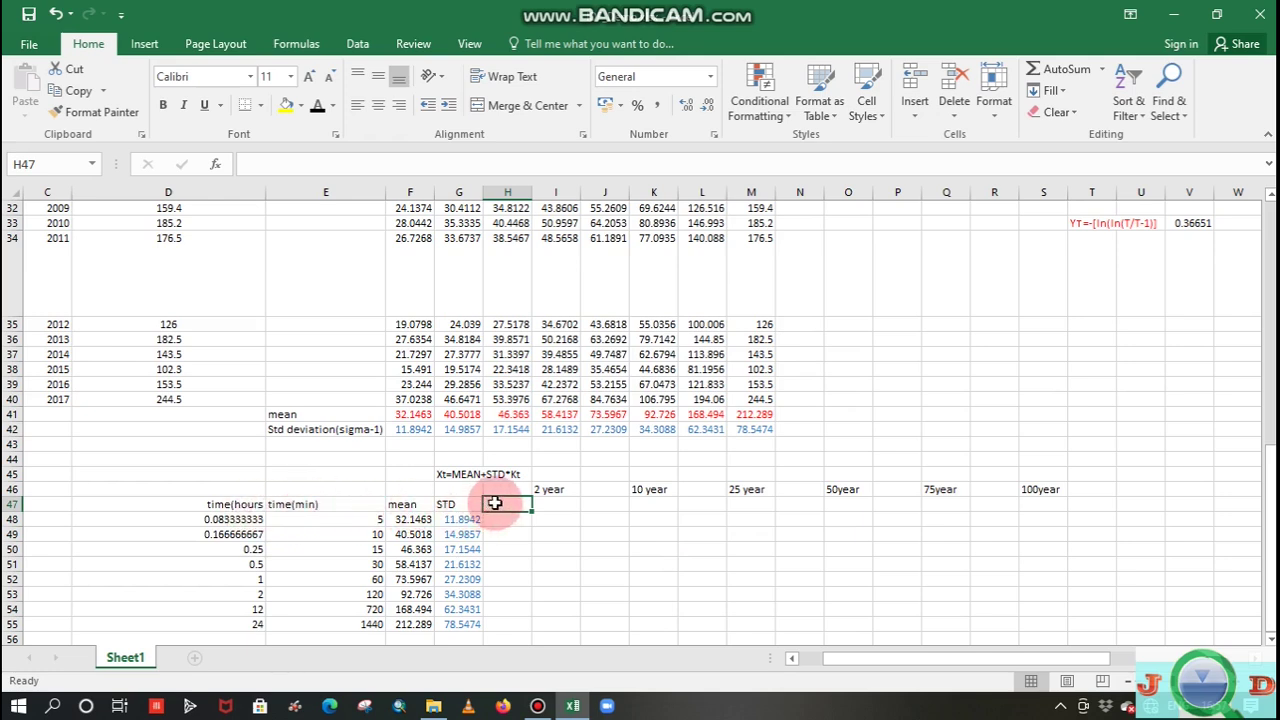
- Add the Rainfall(mm) heading in H47 and widen column H to fit it
{"action": "left_click", "coordinate": [497, 502]}
{"action": "type", "text": "R"}
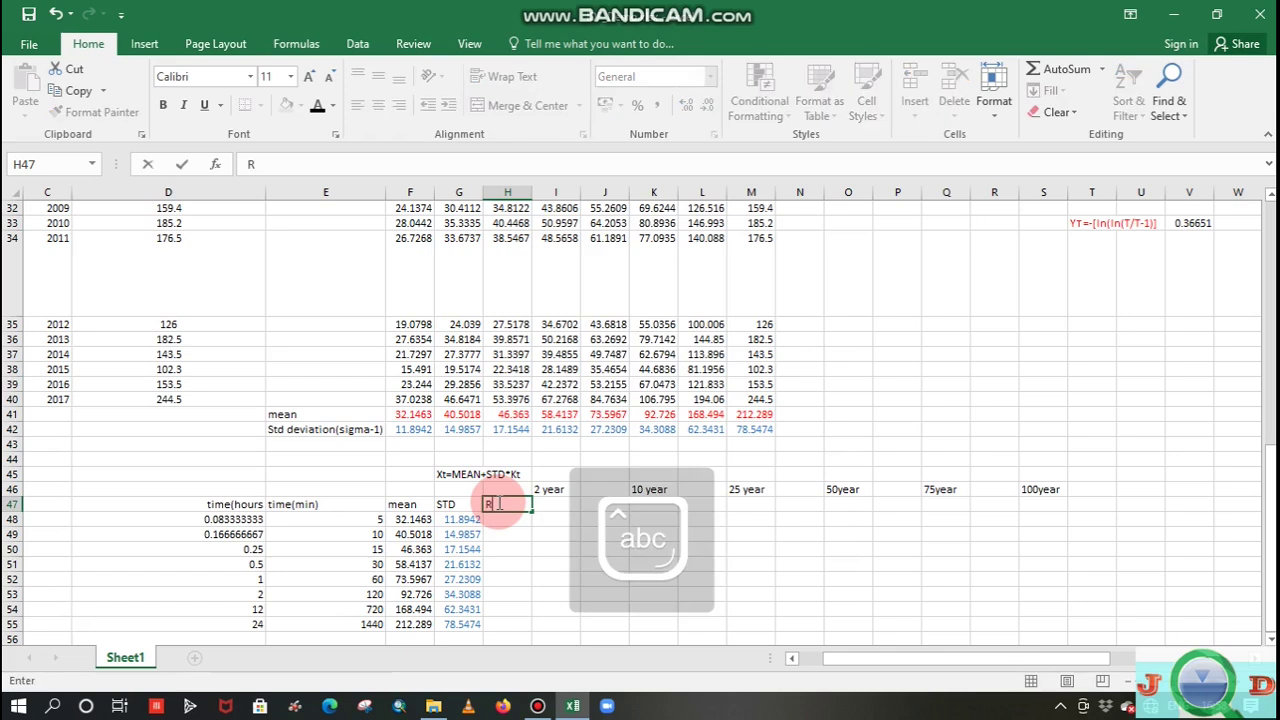
{"action": "type", "text": "ainfall(mm"}
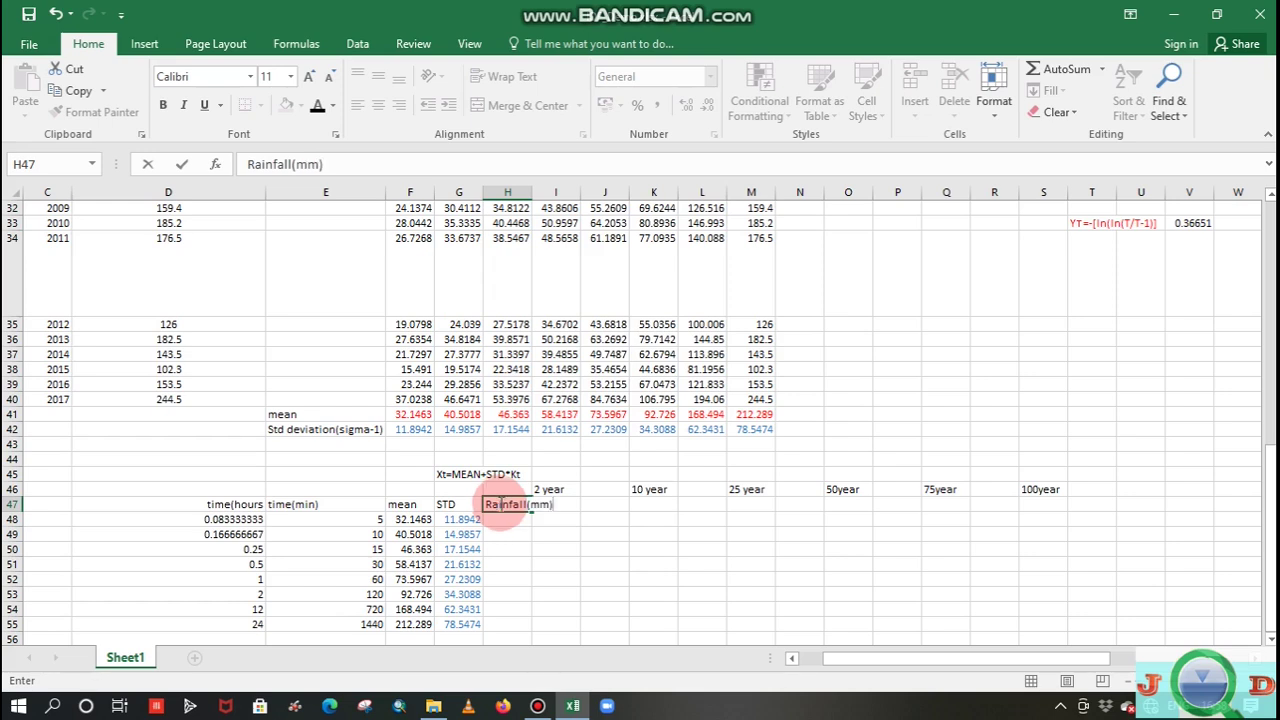
{"action": "left_click", "coordinate": [528, 195]}
{"action": "left_click_drag", "start_coordinate": [532, 196], "coordinate": [557, 199]}
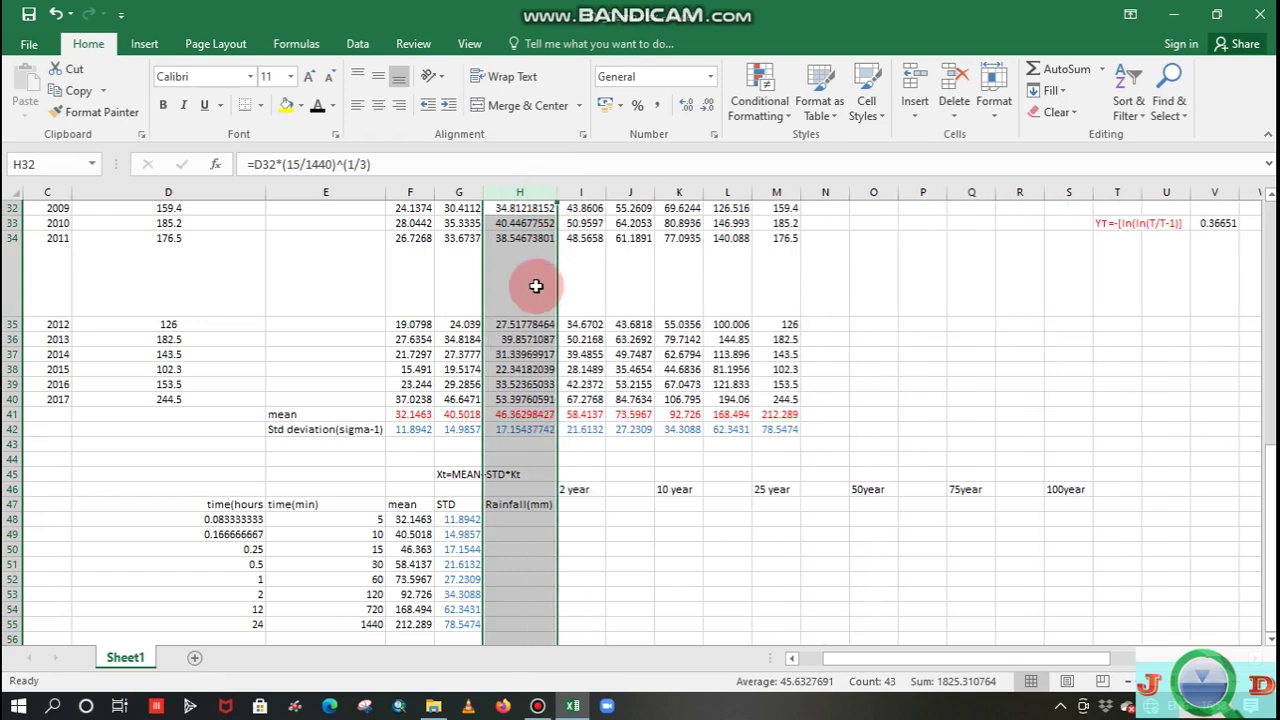
{"action": "left_click", "coordinate": [510, 518]}
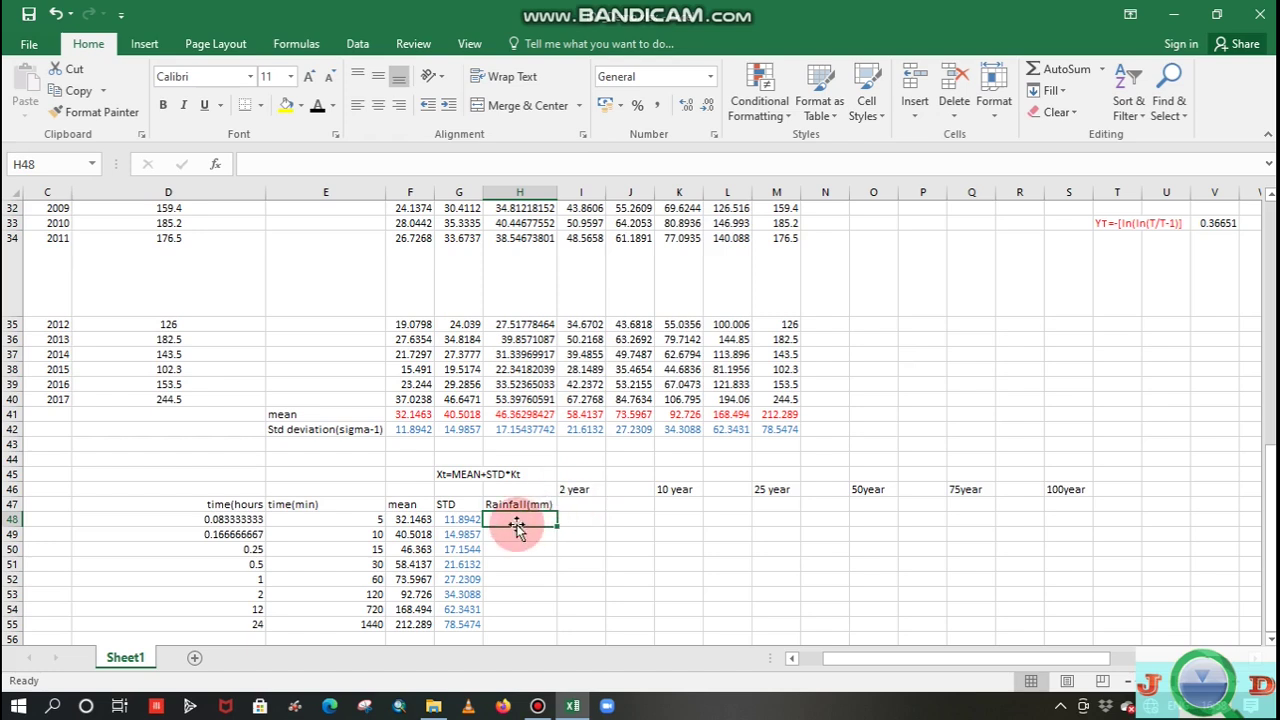
{"action": "type", "text": "="}
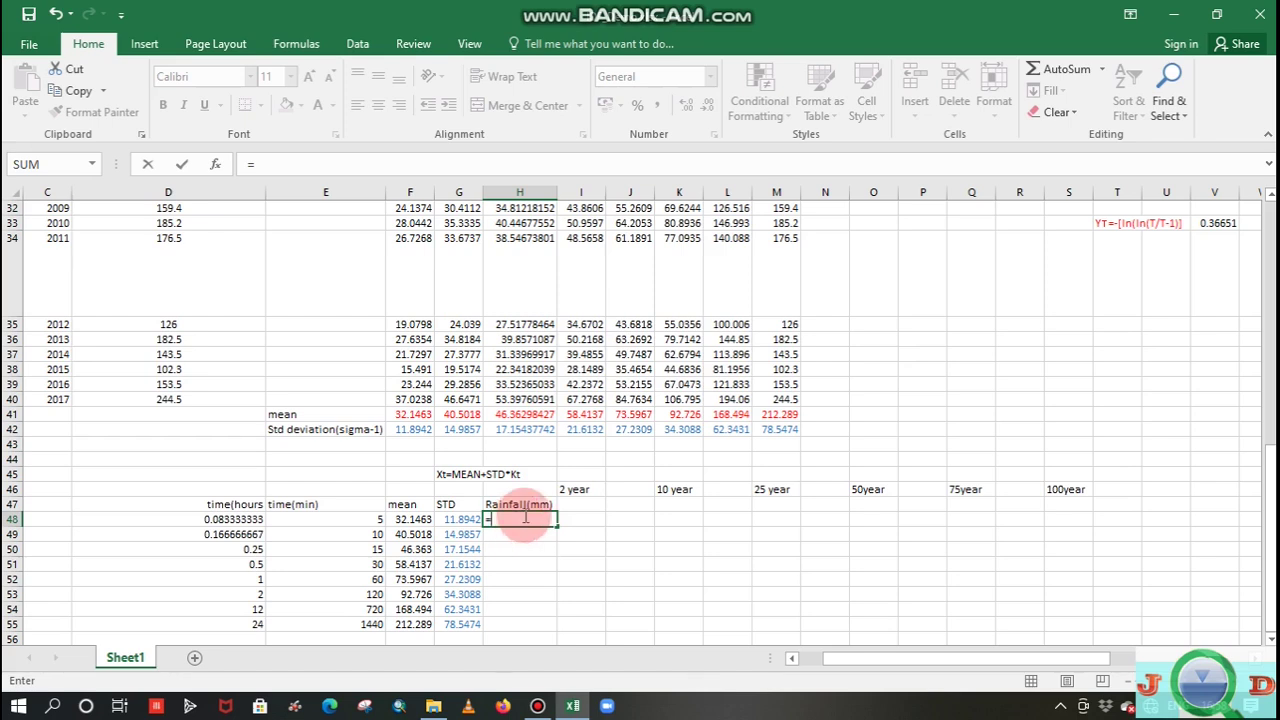
- Enter the 2-year rainfall depth =F48+G48*$X$30 in H48
{"action": "left_click", "coordinate": [404, 519]}
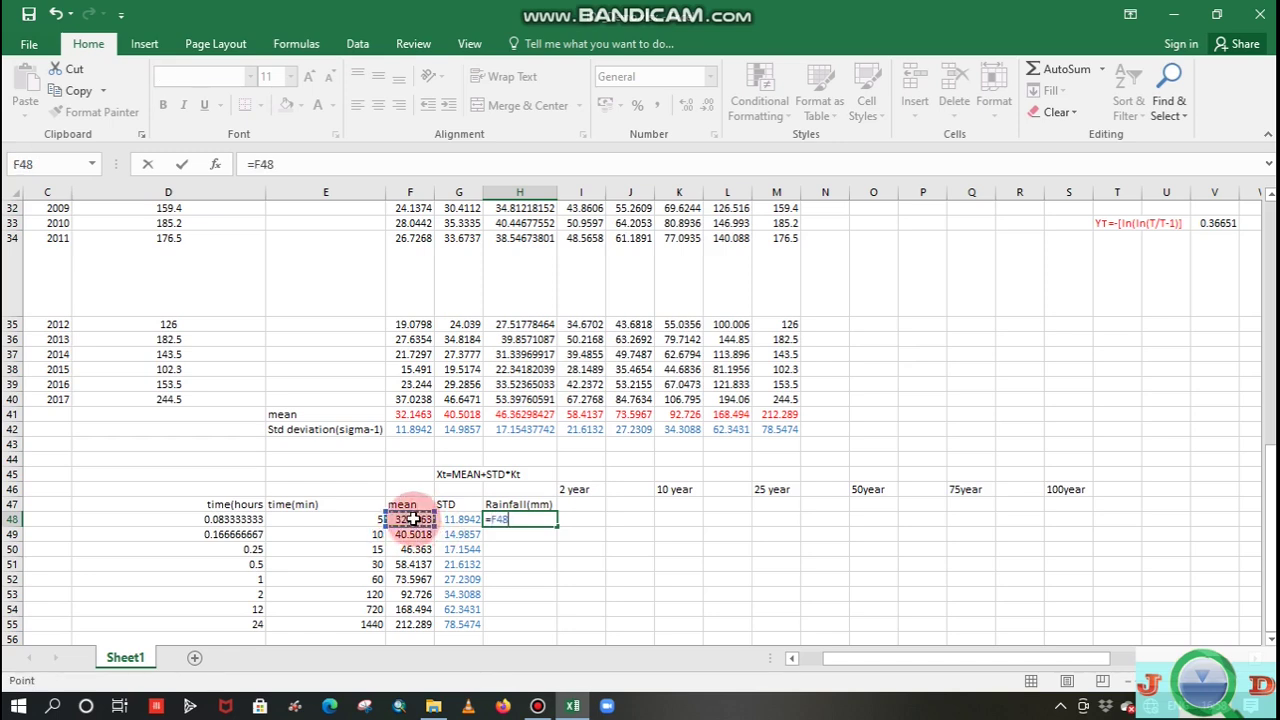
{"action": "type", "text": "+"}
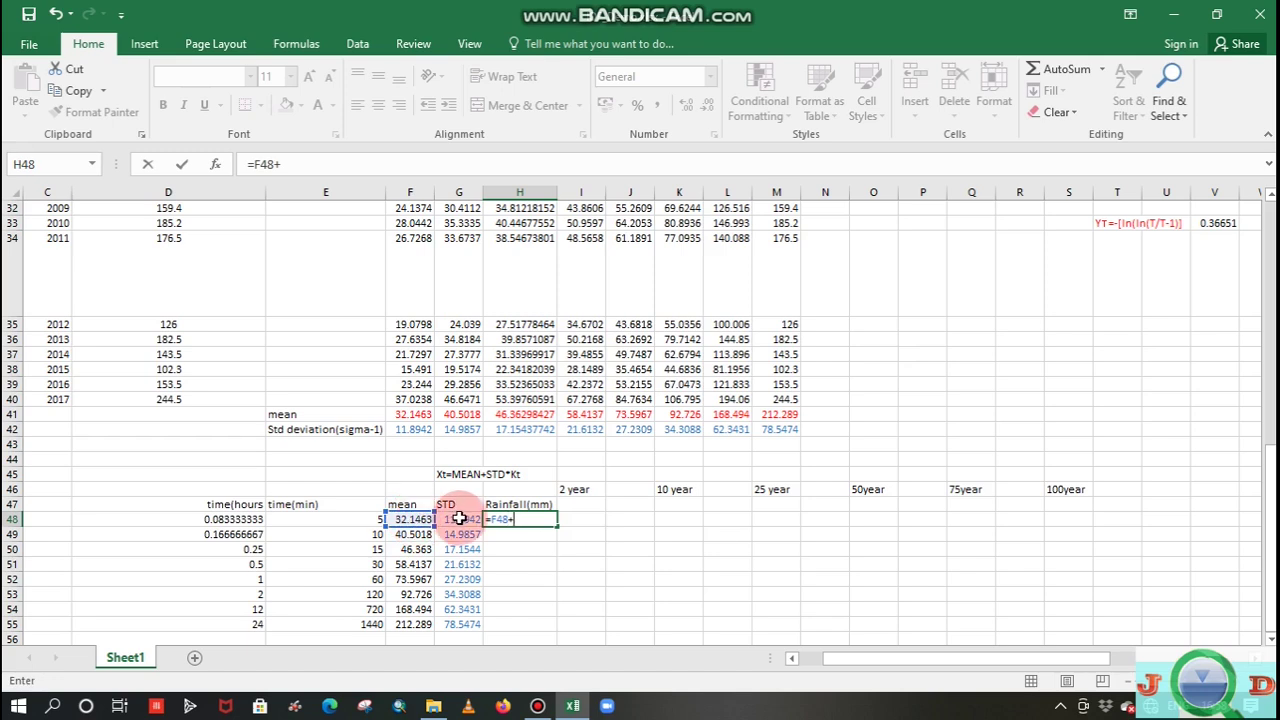
{"action": "left_click", "coordinate": [459, 521]}
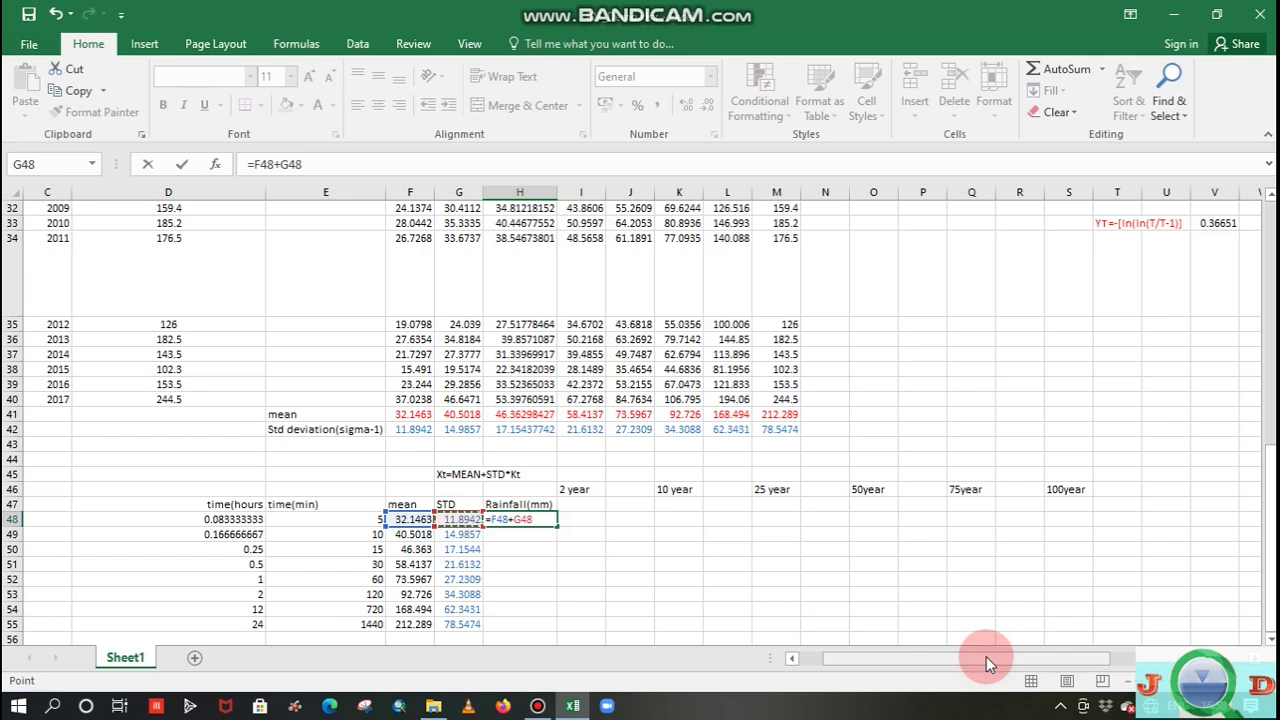
{"action": "type", "text": "*"}
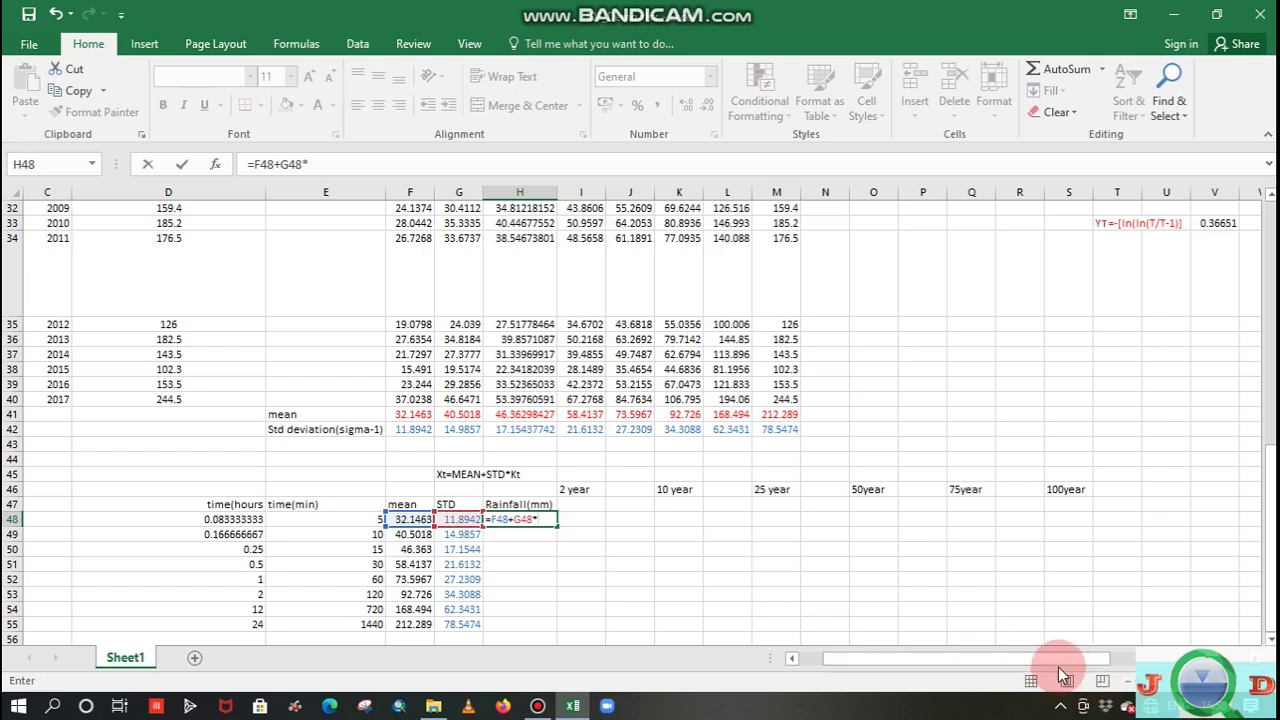
{"action": "left_click_drag", "start_coordinate": [1056, 660], "coordinate": [1180, 650]}
{"action": "left_click_drag", "start_coordinate": [1268, 440], "coordinate": [1268, 390]}
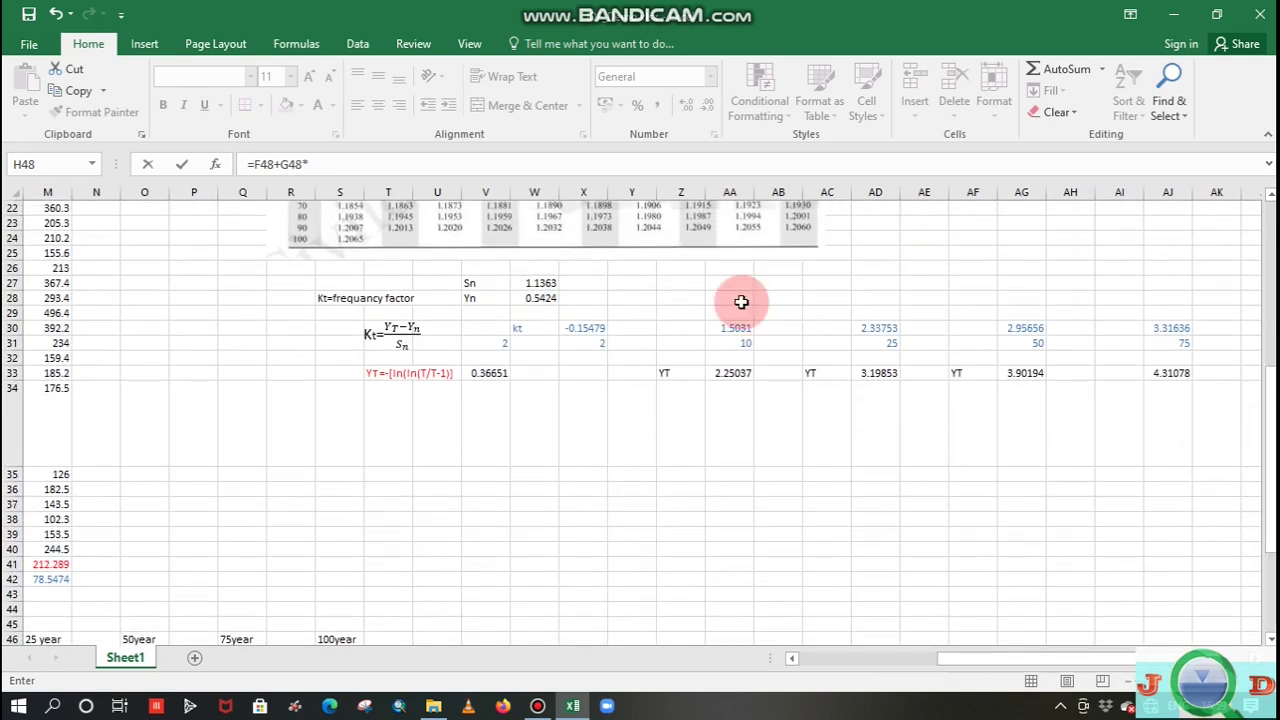
{"action": "left_click", "coordinate": [590, 327]}
{"action": "left_click_drag", "start_coordinate": [1006, 663], "coordinate": [871, 662]}
{"action": "left_click_drag", "start_coordinate": [1270, 445], "coordinate": [1270, 456]}
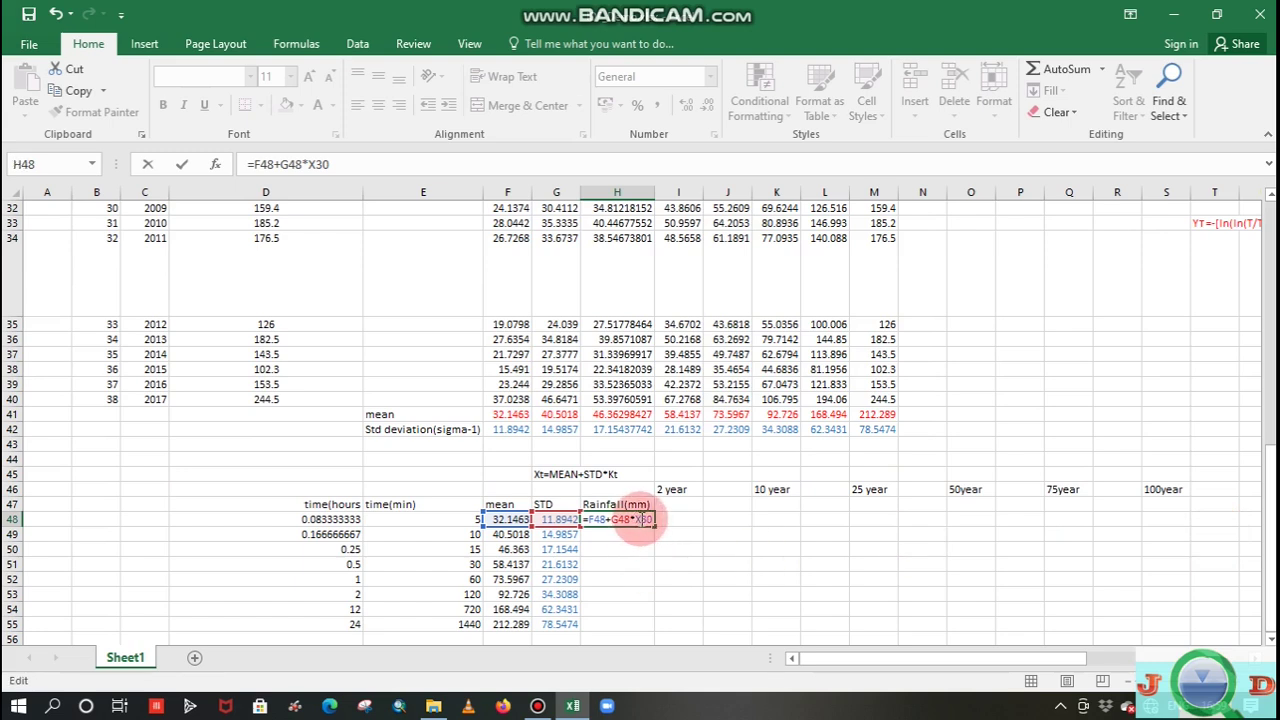
{"action": "left_click", "coordinate": [643, 519]}
{"action": "type", "text": "$"}
{"action": "left_click", "coordinate": [637, 520]}
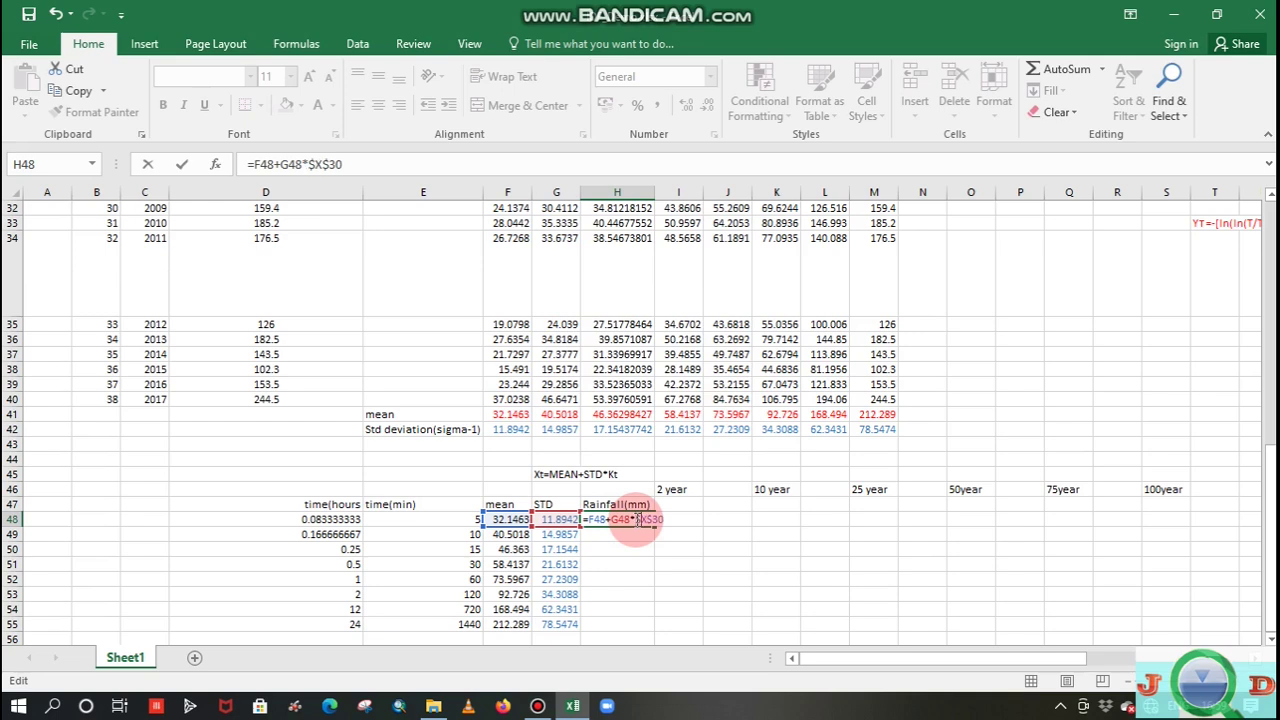
{"action": "key", "text": "Return"}
- Fill the depth formula down to H55 and widen column I
{"action": "left_click", "coordinate": [636, 519]}
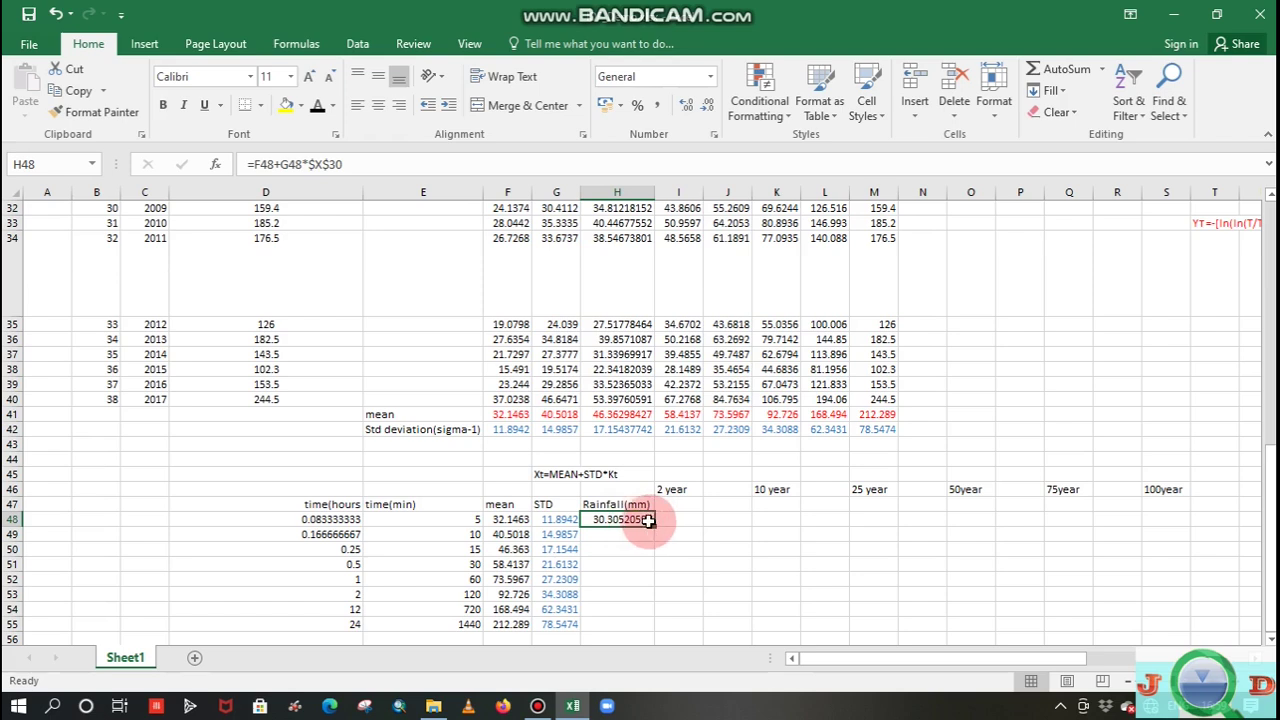
{"action": "left_click_drag", "start_coordinate": [653, 526], "coordinate": [648, 632]}
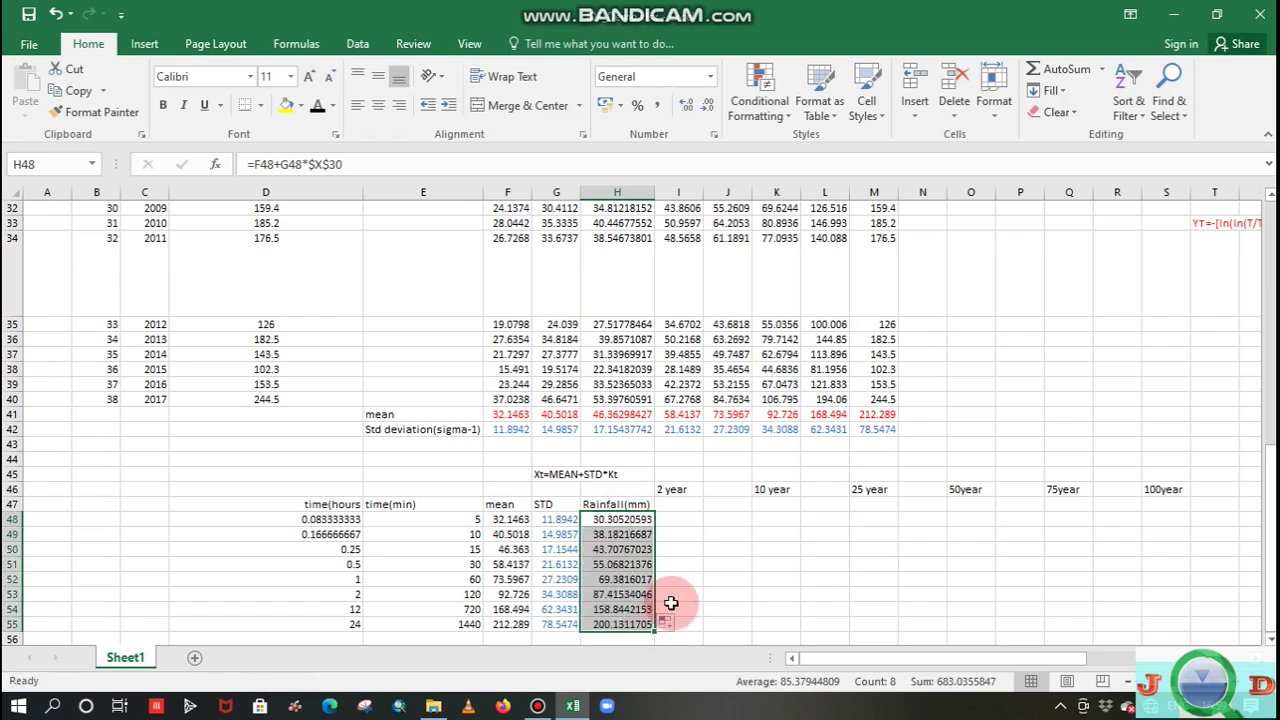
{"action": "left_click", "coordinate": [674, 507]}
{"action": "left_click_drag", "start_coordinate": [705, 191], "coordinate": [729, 191]}
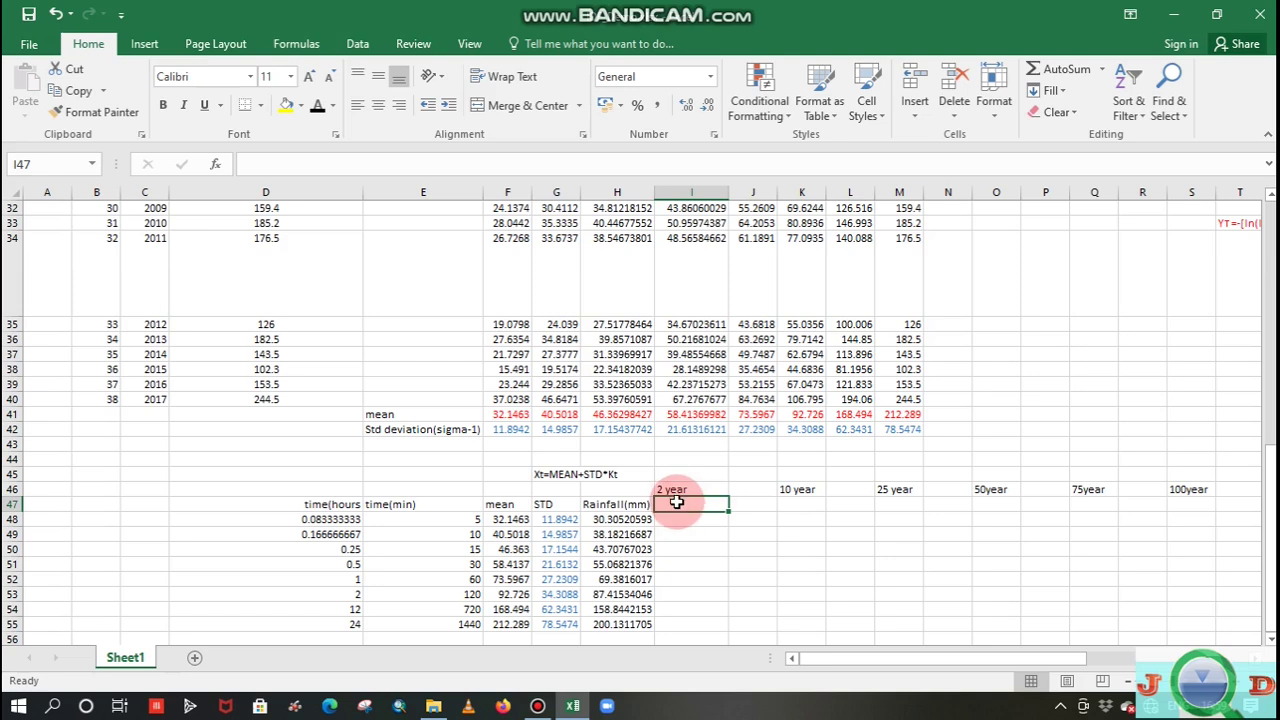
- Head I47 'rainfall(mm/hr)' and widen column I to fit
{"action": "type", "text": "rainfall(mm/hr"}
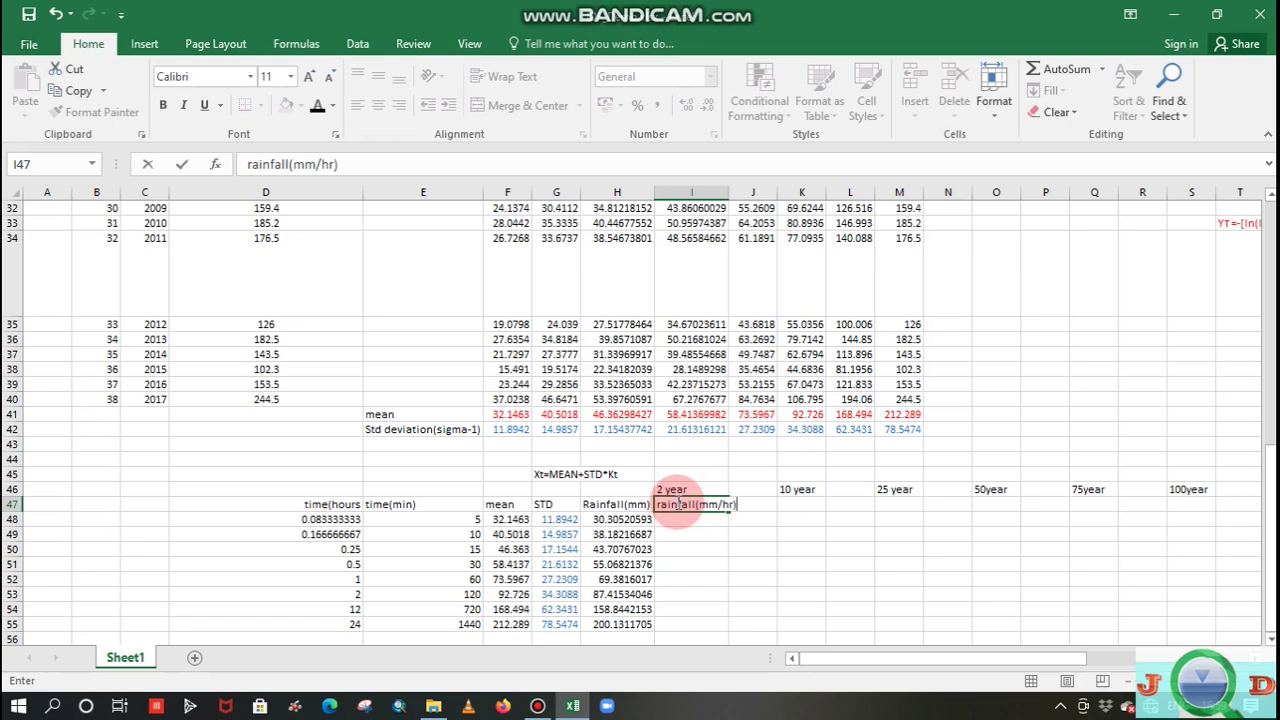
{"action": "left_click", "coordinate": [748, 549]}
{"action": "left_click_drag", "start_coordinate": [727, 191], "coordinate": [750, 191]}
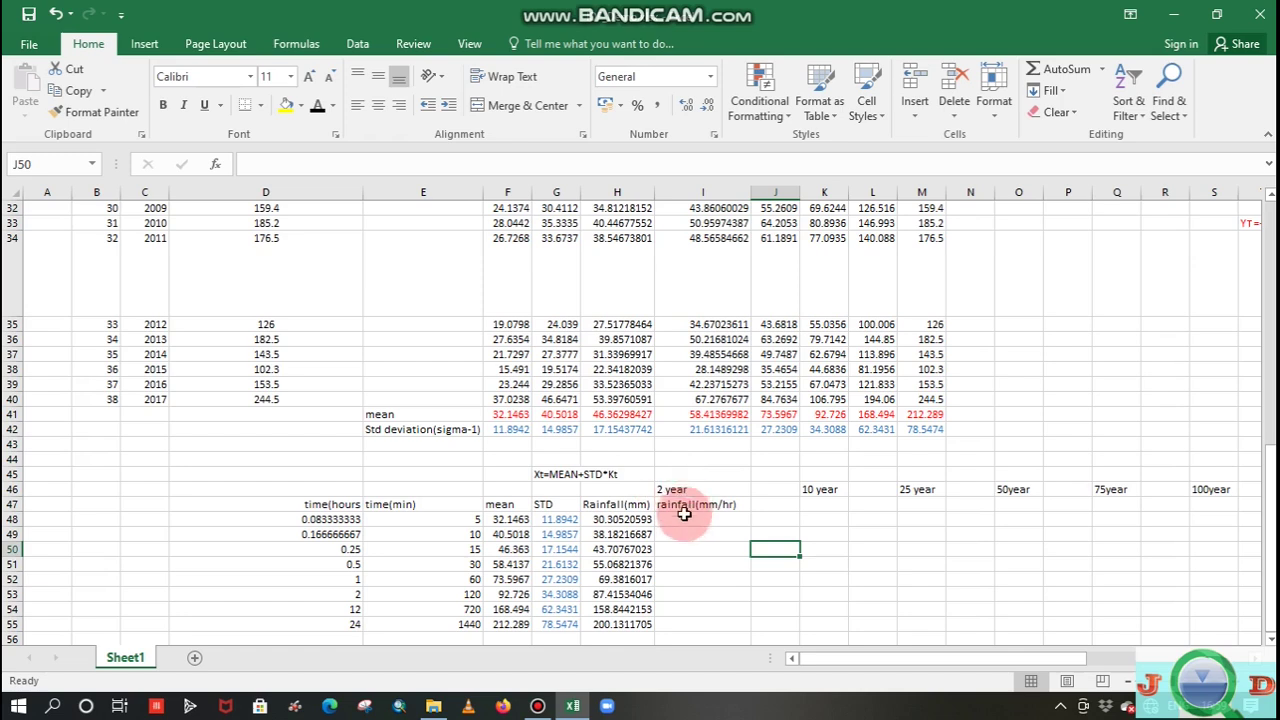
- Fill I48:I55 with intensities =H48/D48, from 363.662 down to 8.33880
{"action": "left_click", "coordinate": [678, 518]}
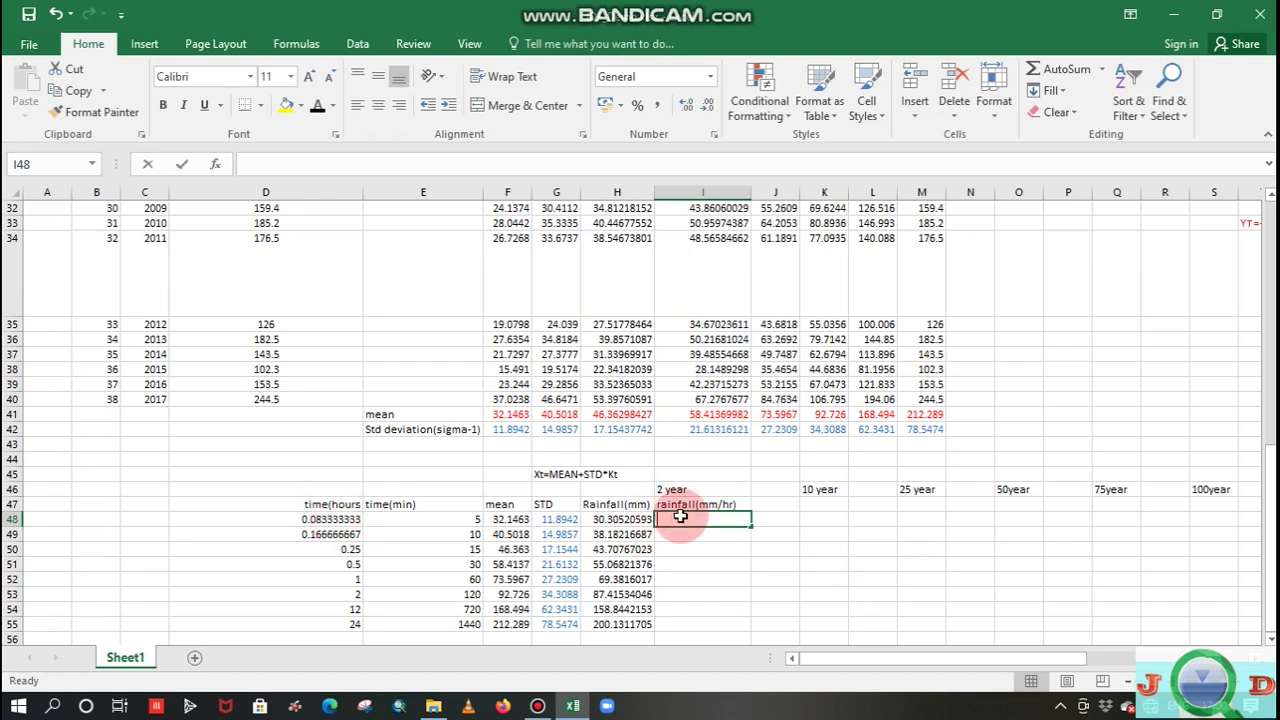
{"action": "type", "text": "="}
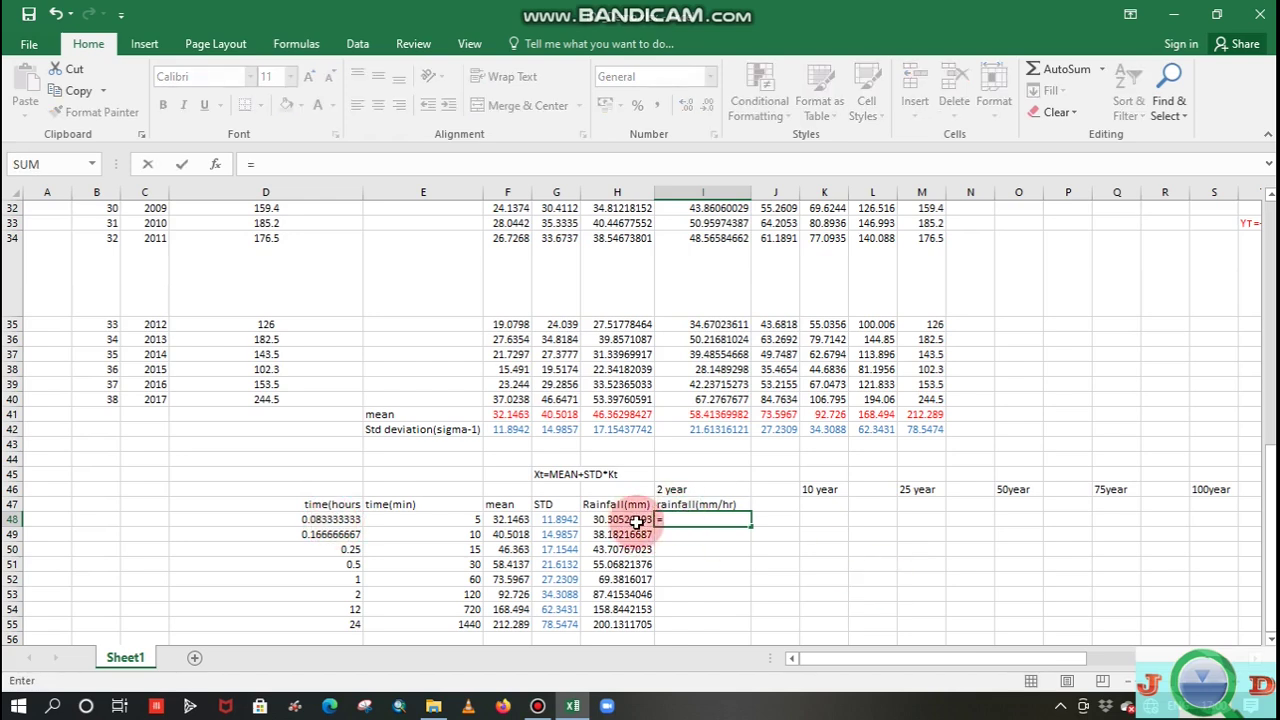
{"action": "left_click", "coordinate": [634, 521]}
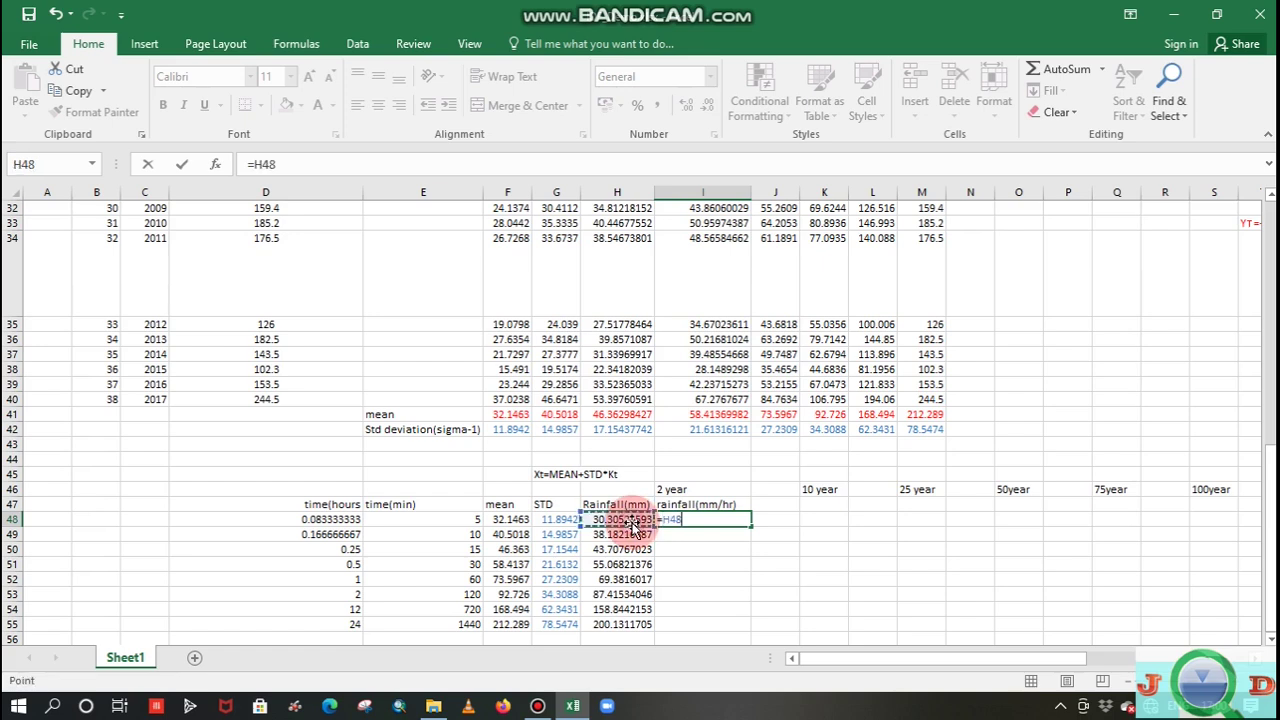
{"action": "type", "text": "/"}
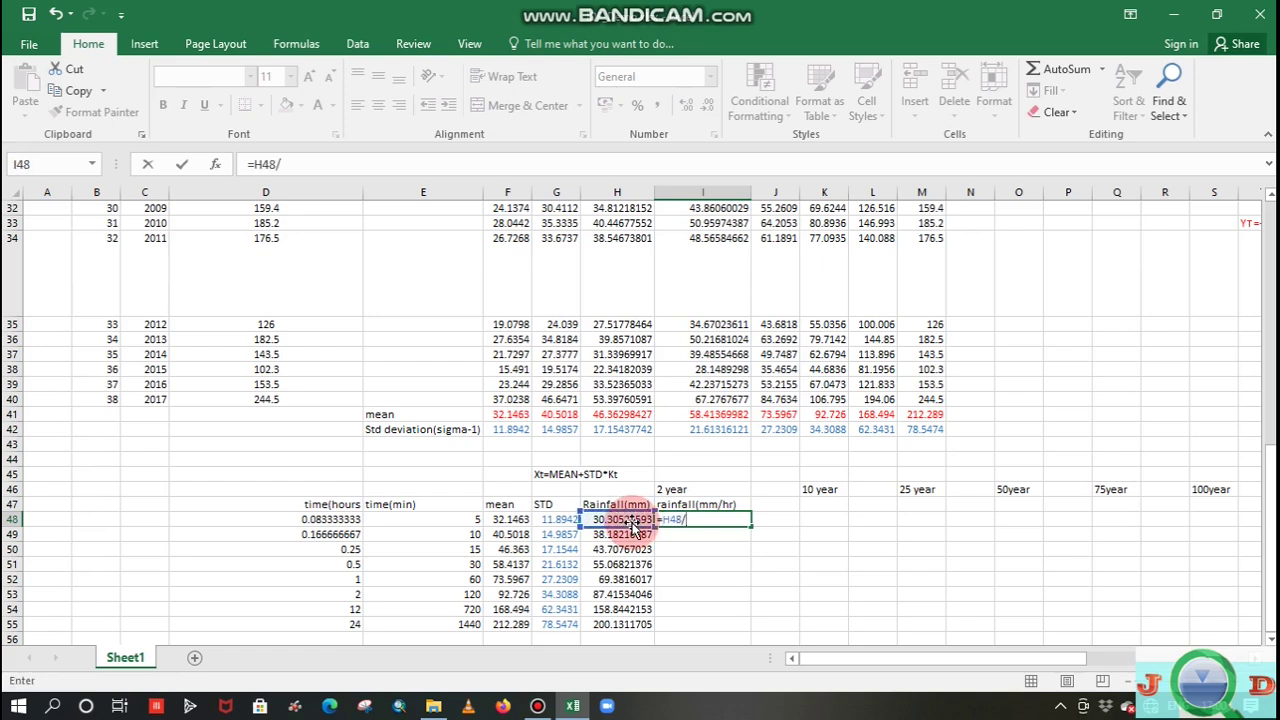
{"action": "left_click", "coordinate": [341, 520]}
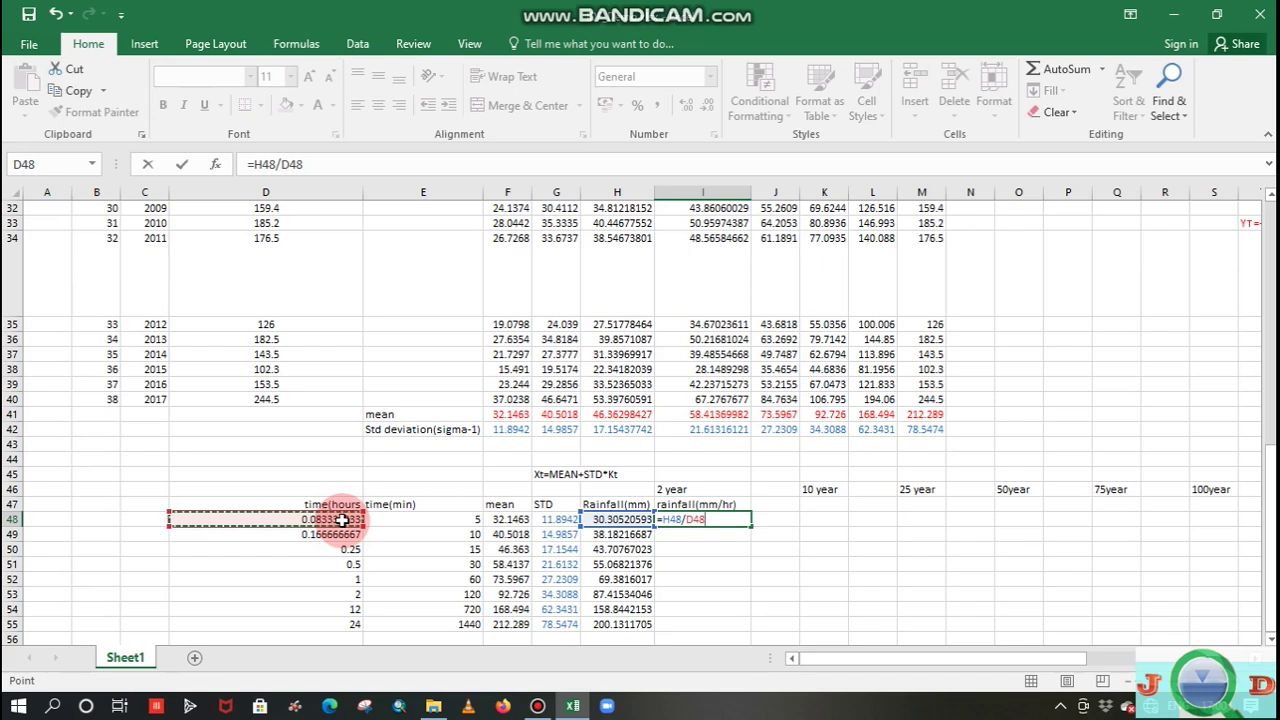
{"action": "key", "text": "Return"}
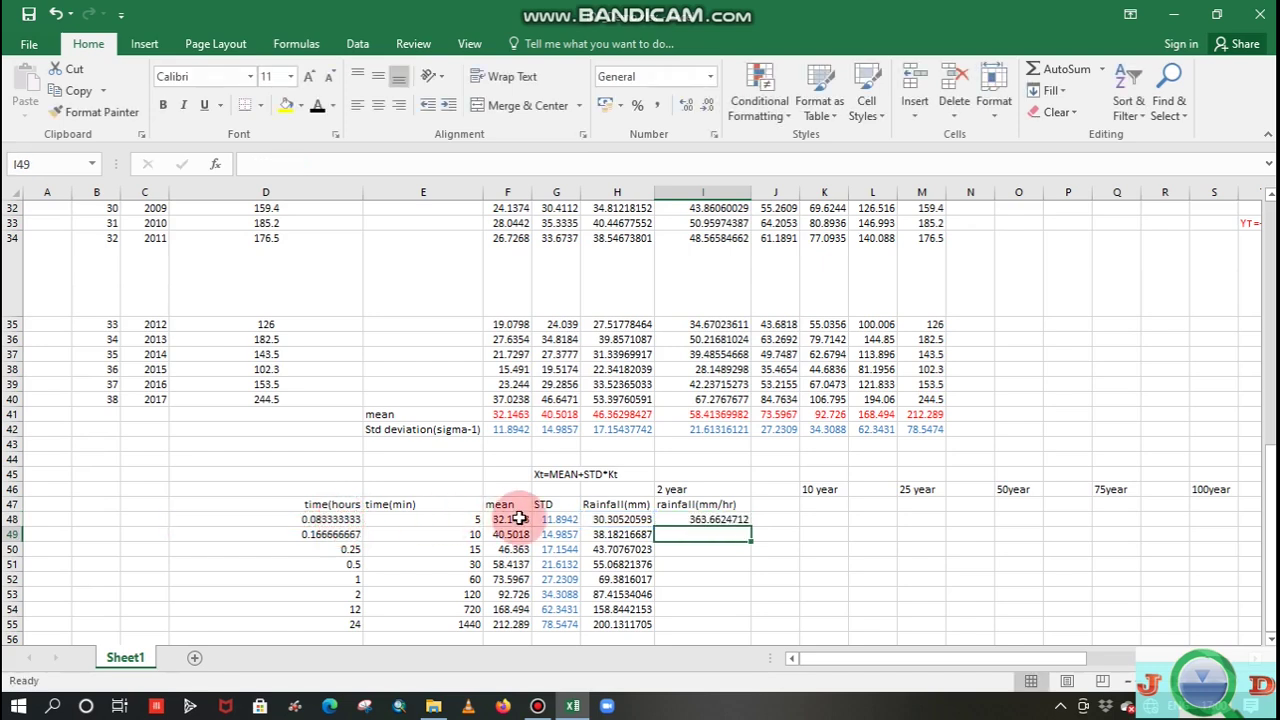
{"action": "left_click", "coordinate": [702, 519]}
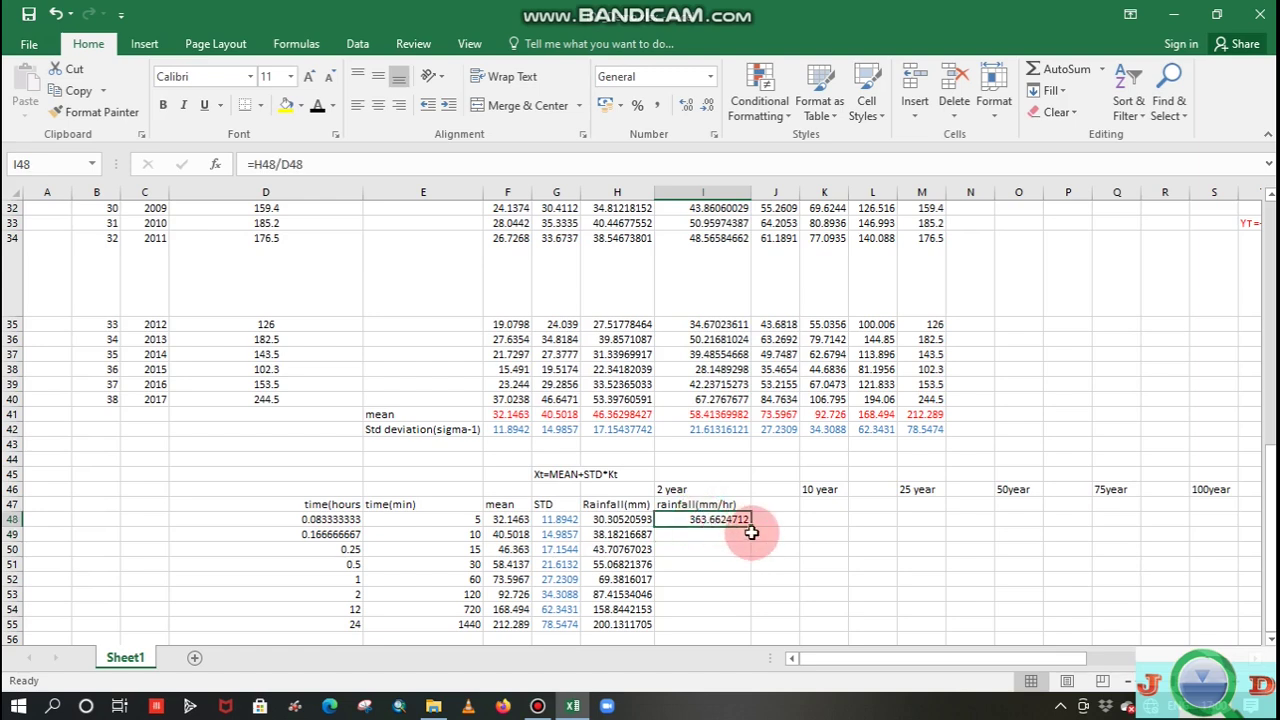
{"action": "left_click_drag", "start_coordinate": [752, 527], "coordinate": [746, 624]}
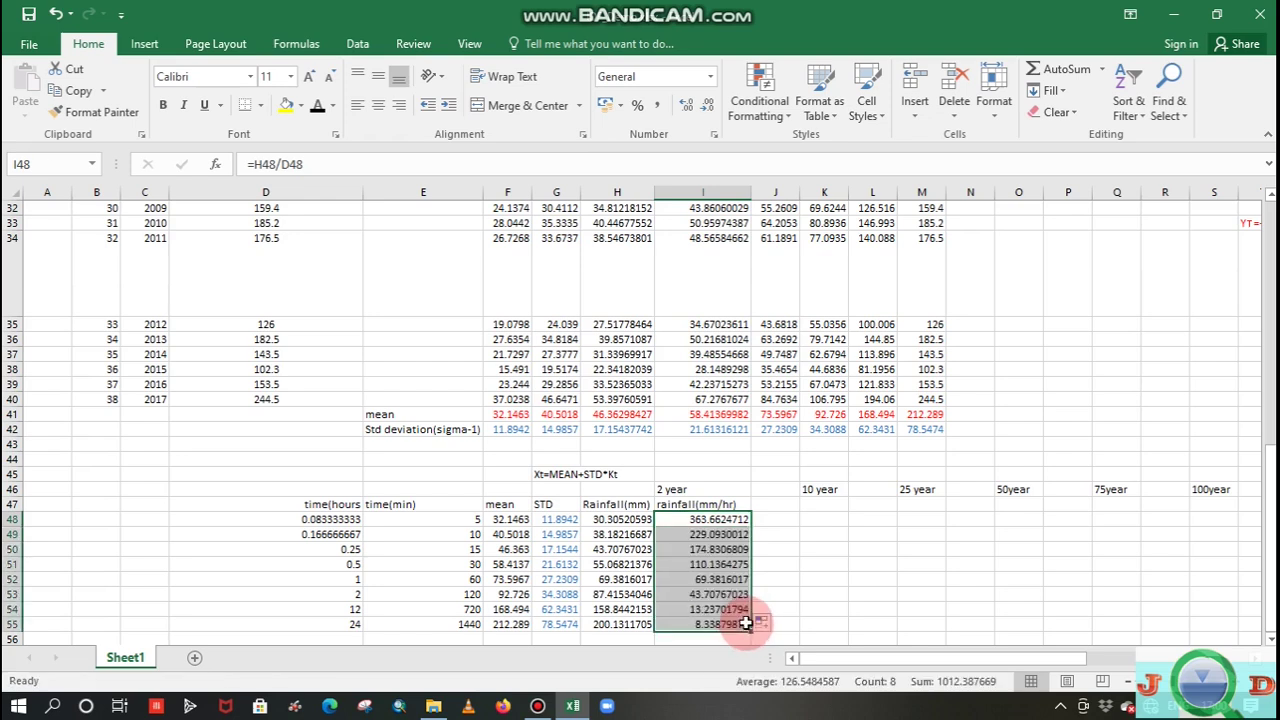
{"action": "left_click", "coordinate": [780, 508]}
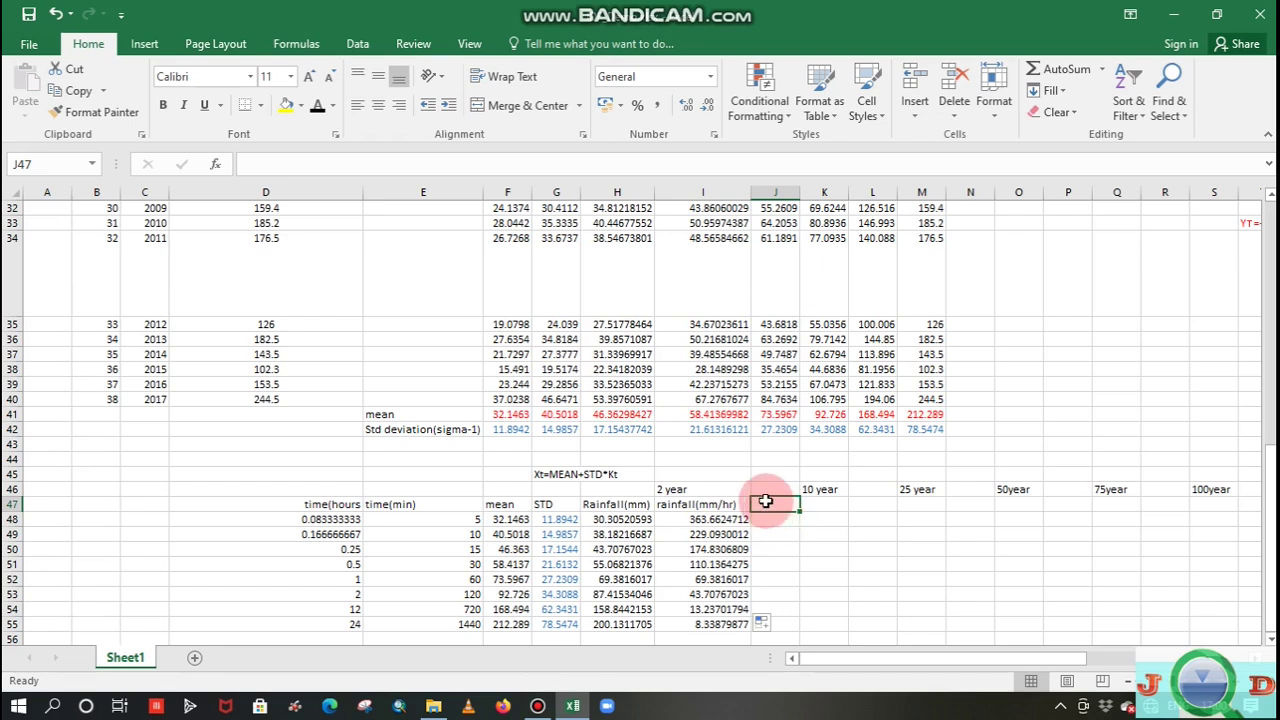
- Head J47 'rainfall(mm)' for the 10-year depth and widen column J
{"action": "type", "text": "rainfall(mm"}
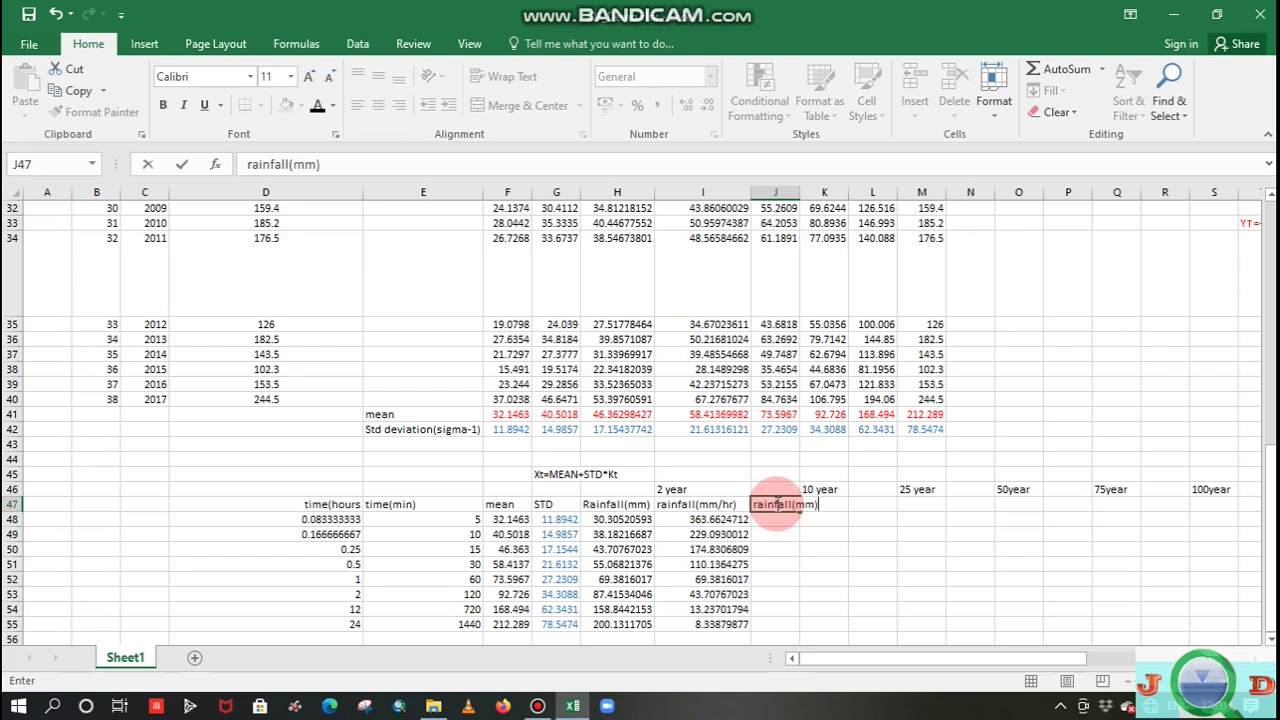
{"action": "left_click", "coordinate": [816, 548]}
{"action": "mouse_move", "coordinate": [798, 192]}
{"action": "left_mouse_down"}
{"action": "mouse_move", "coordinate": [829, 192]}
{"action": "mouse_move", "coordinate": [817, 192]}
{"action": "left_mouse_up"}
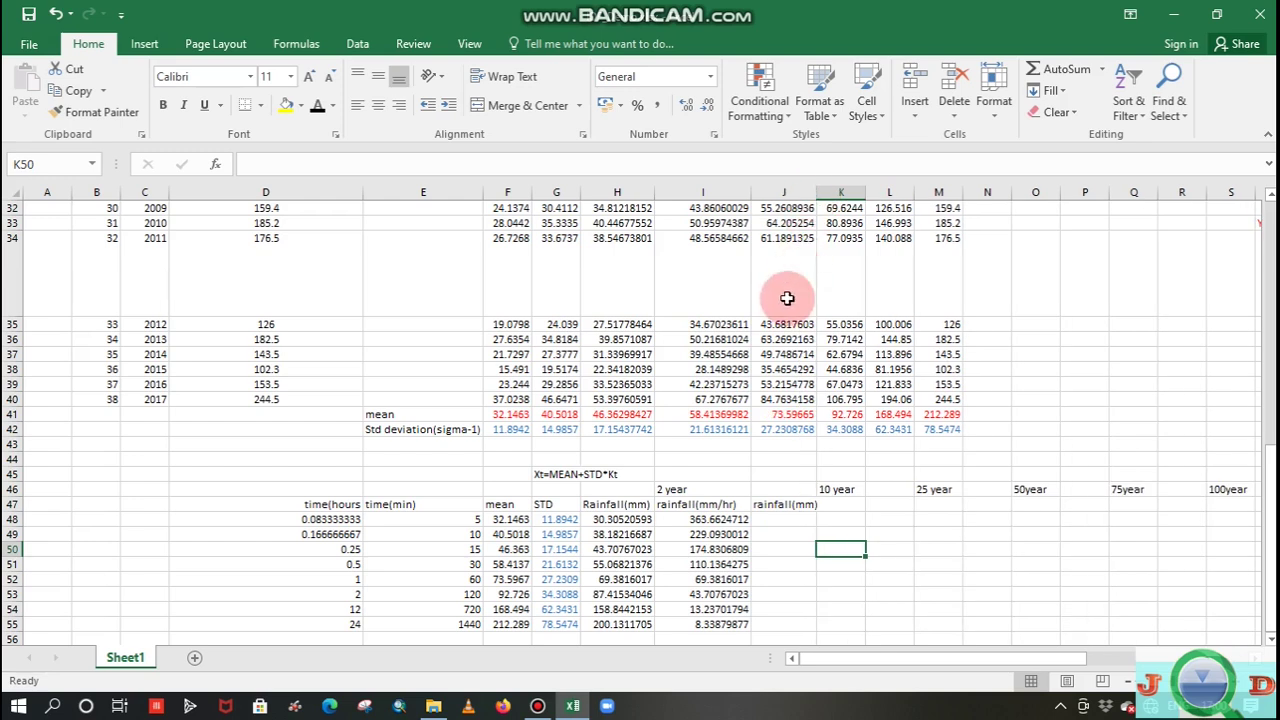
{"action": "left_click", "coordinate": [796, 505]}
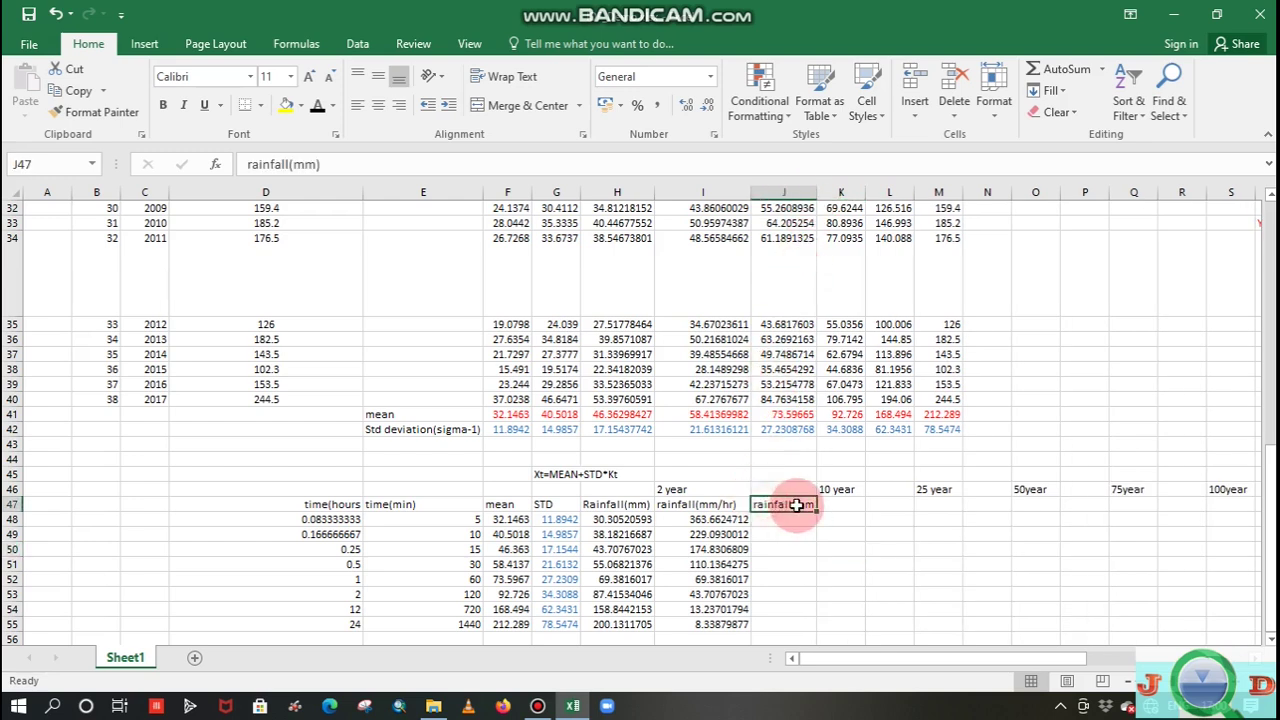
- Copy the rainfall(mm/hr) heading into K47 and widen columns K and L
{"action": "left_click", "coordinate": [692, 505]}
{"action": "key", "text": "ctrl+c"}
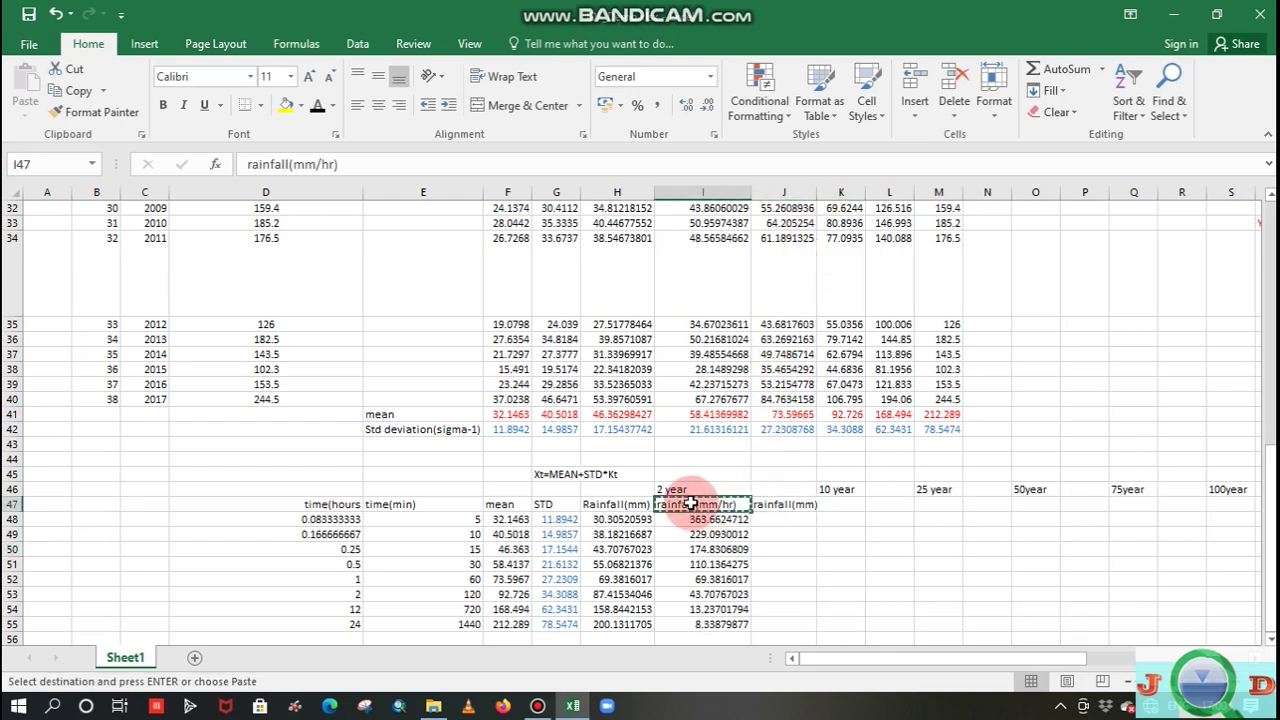
{"action": "left_click", "coordinate": [822, 504]}
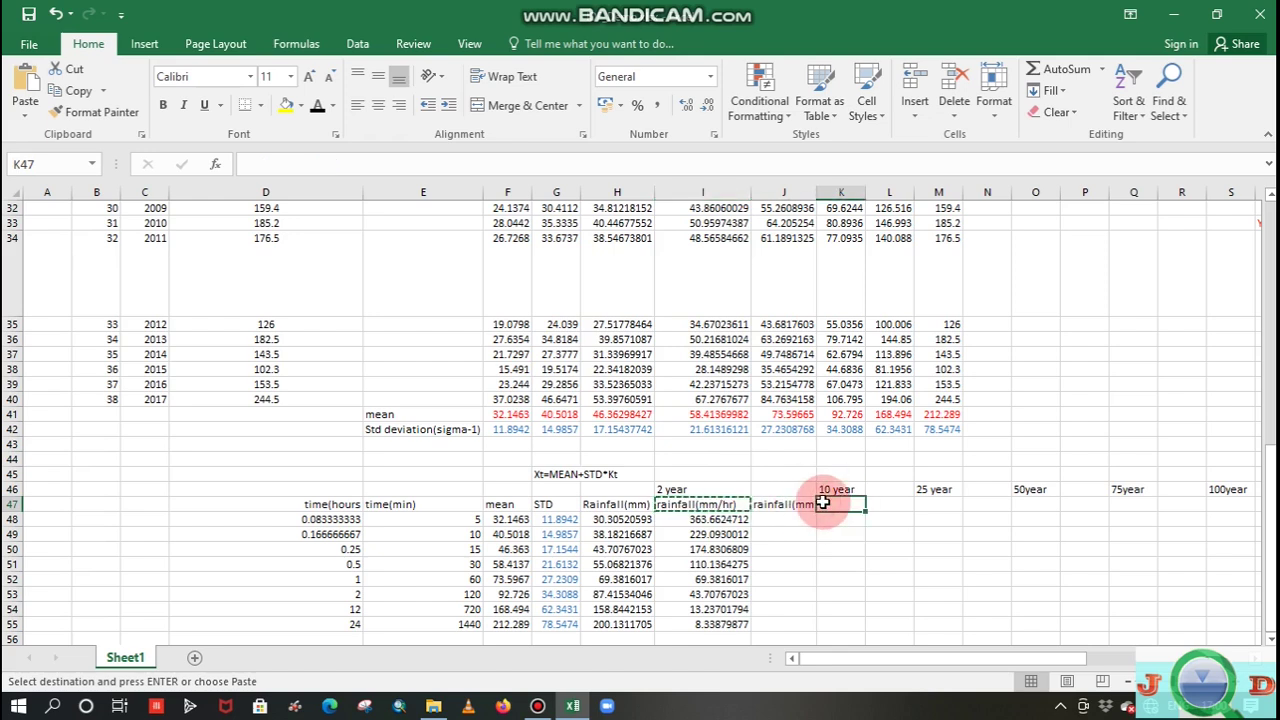
{"action": "key", "text": "ctrl+v"}
{"action": "left_click_drag", "start_coordinate": [872, 196], "coordinate": [920, 191]}
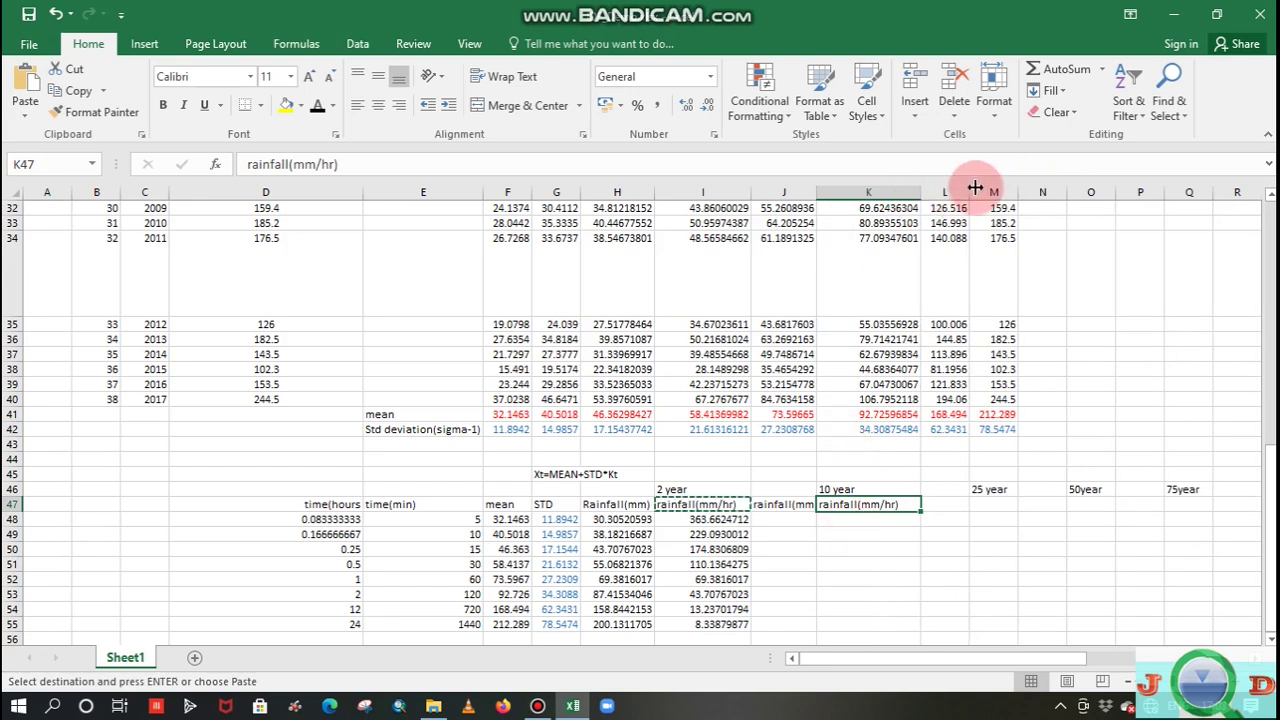
{"action": "left_click_drag", "start_coordinate": [971, 189], "coordinate": [1238, 194]}
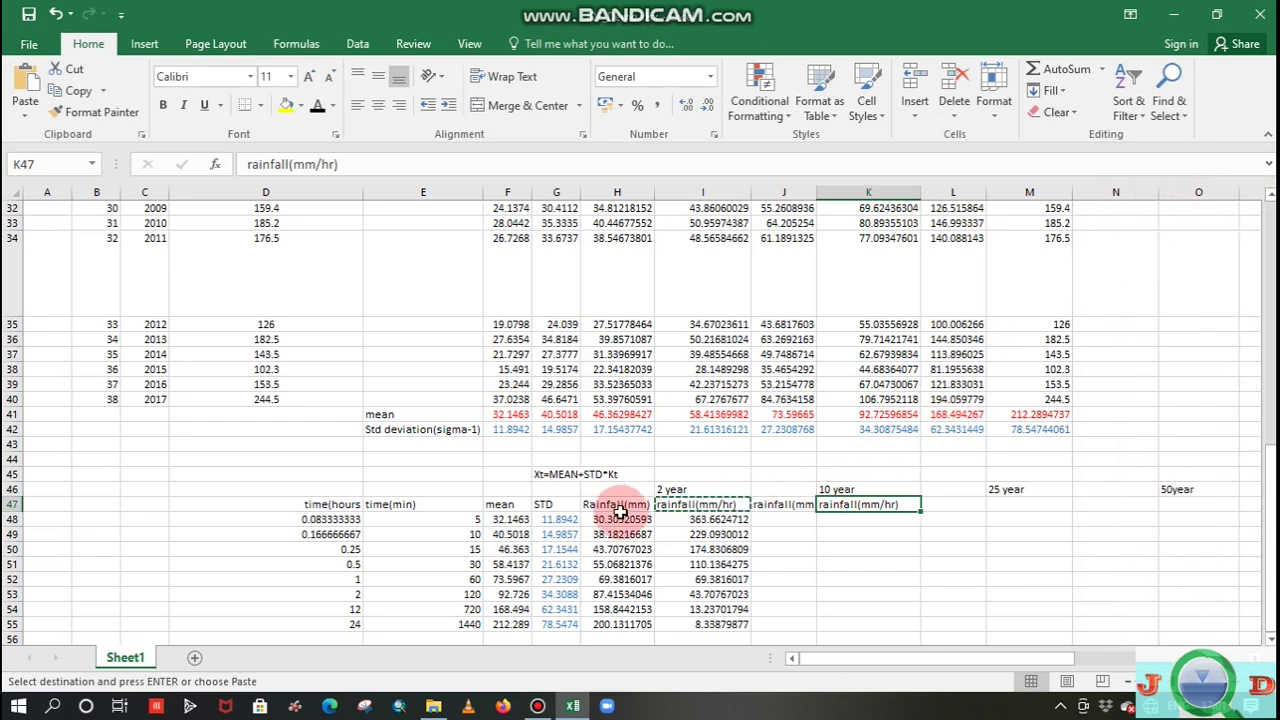
{"action": "key", "text": "Escape"}
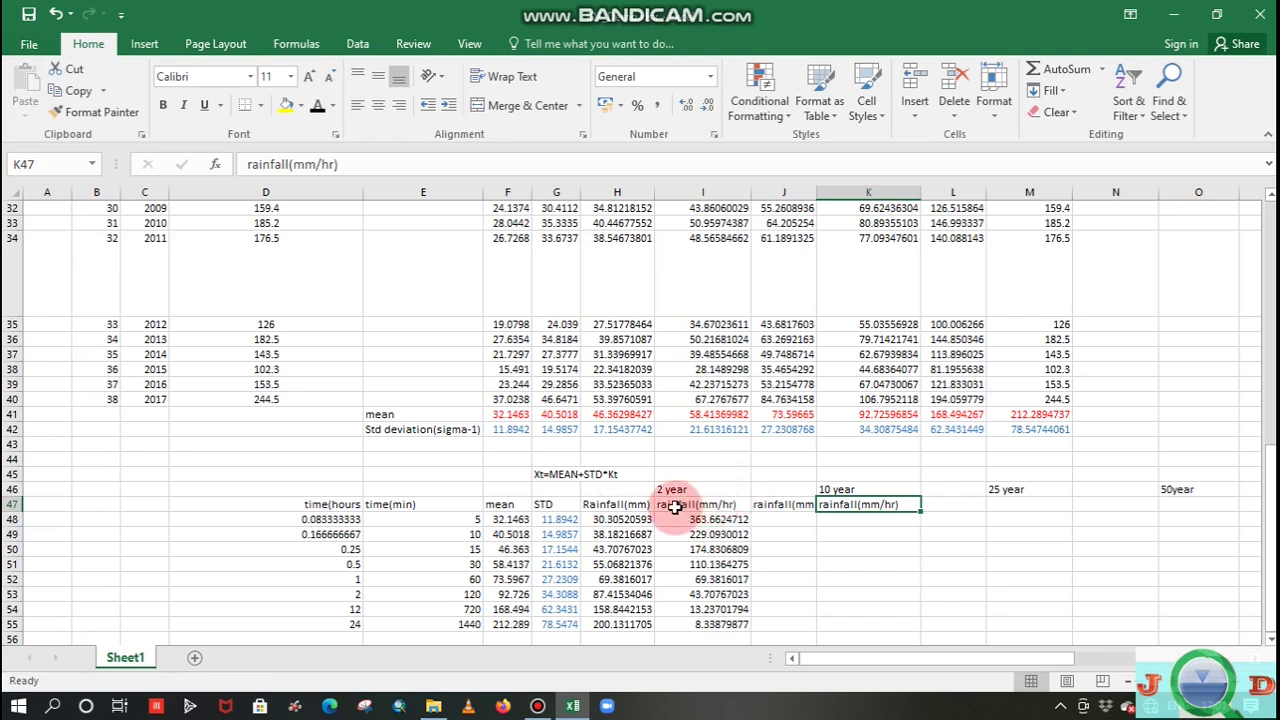
- Copy the H47:I47 headings under the 25 year and 50year columns
{"action": "left_click", "coordinate": [613, 507]}
{"action": "left_click_drag", "start_coordinate": [613, 507], "coordinate": [684, 503]}
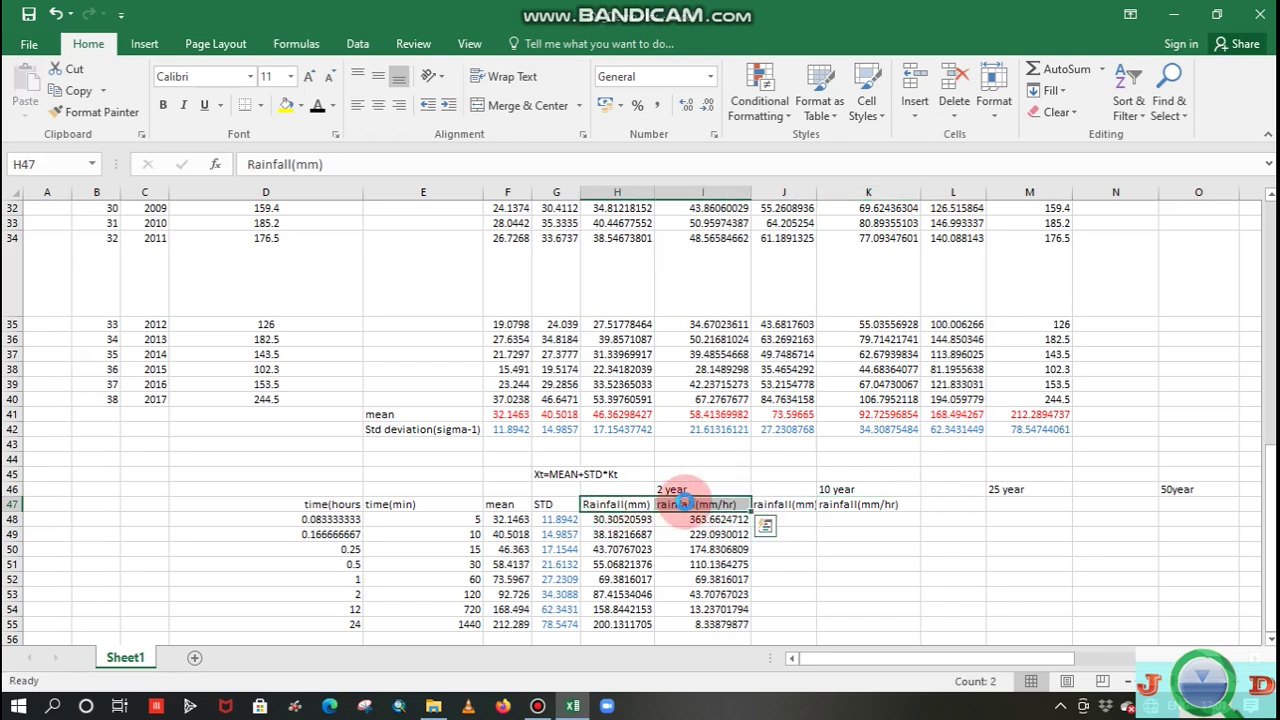
{"action": "key", "text": "ctrl+c"}
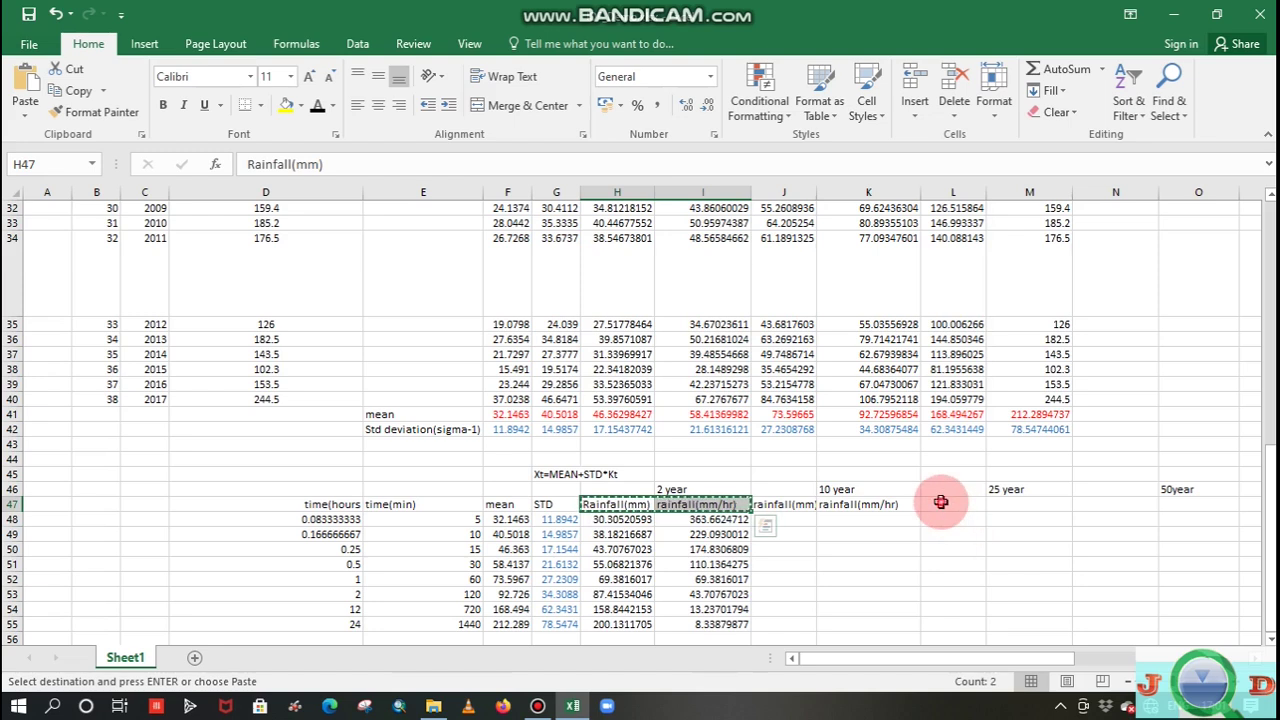
{"action": "left_click_drag", "start_coordinate": [948, 506], "coordinate": [1001, 503]}
{"action": "key", "text": "ctrl+v"}
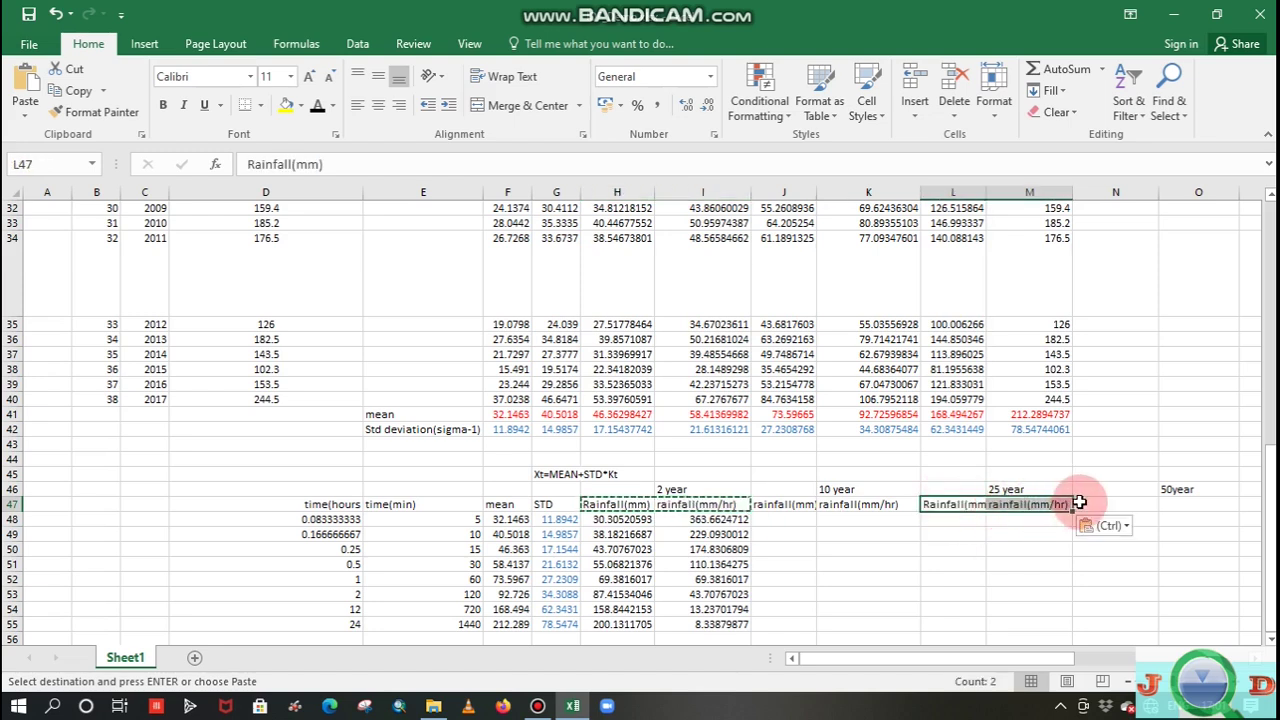
{"action": "left_click_drag", "start_coordinate": [1102, 505], "coordinate": [1175, 501]}
{"action": "key", "text": "ctrl+v"}
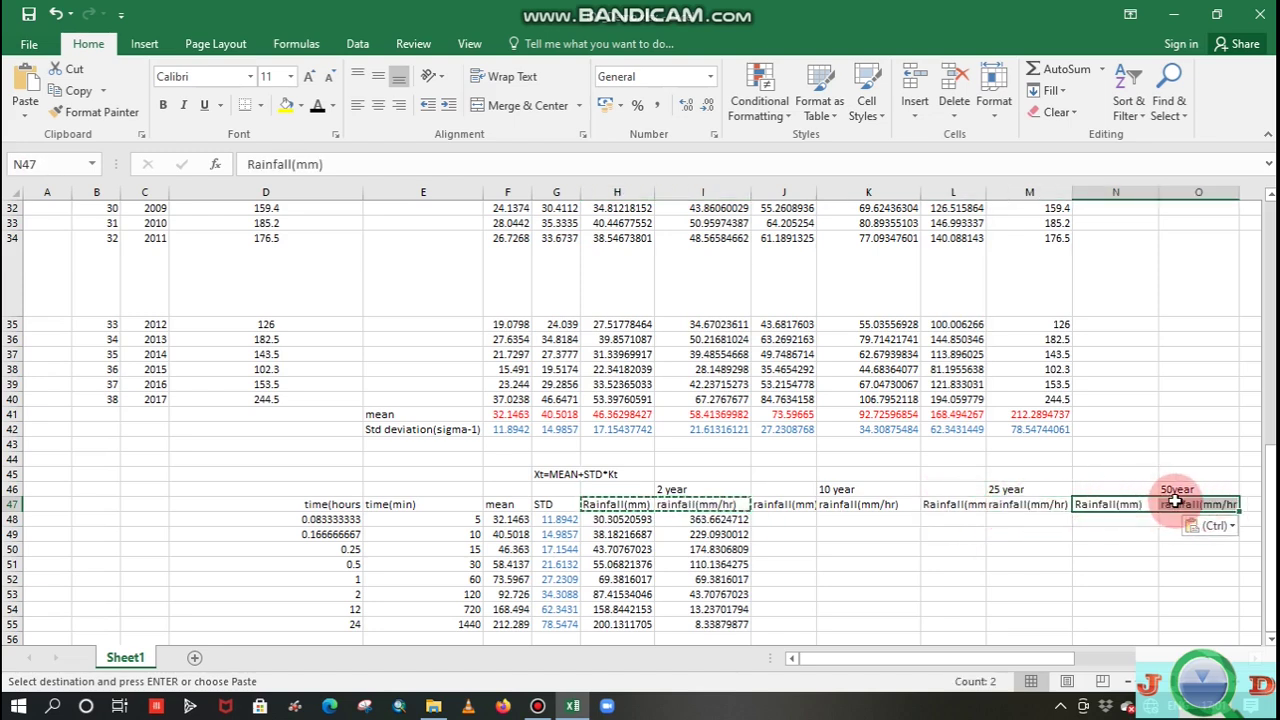
{"action": "key", "text": "Escape"}
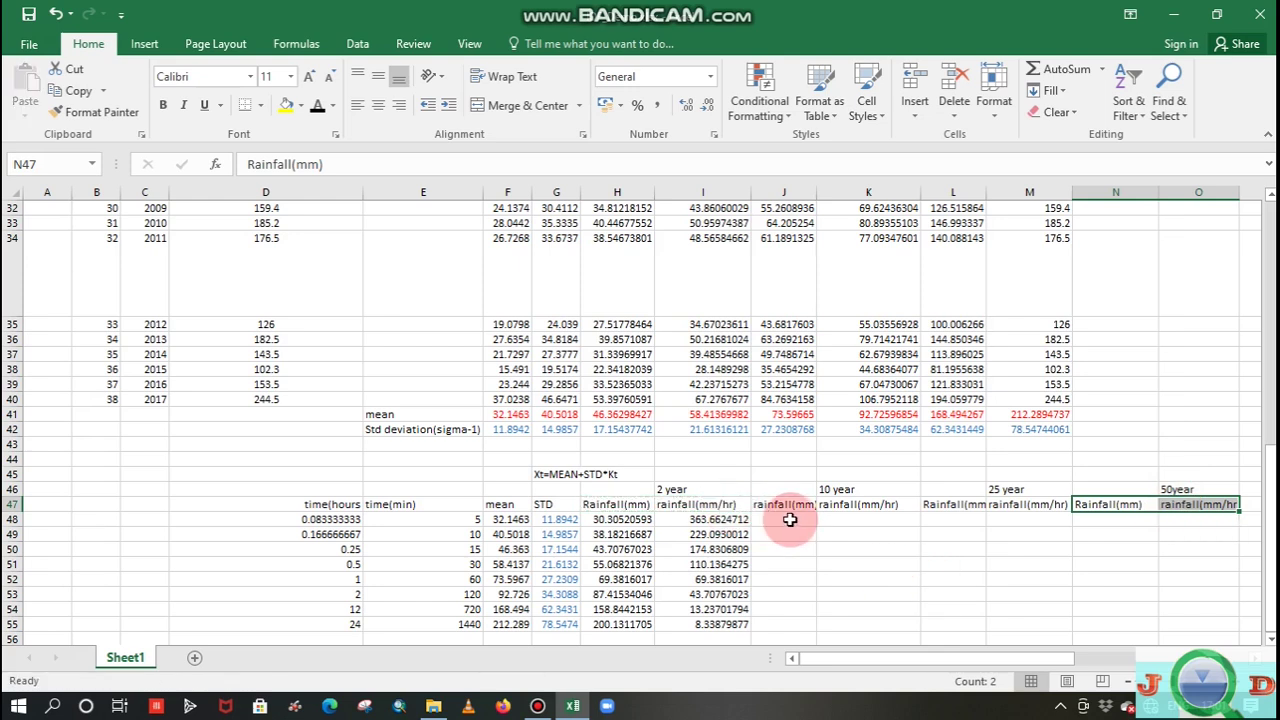
{"action": "left_click", "coordinate": [786, 520]}
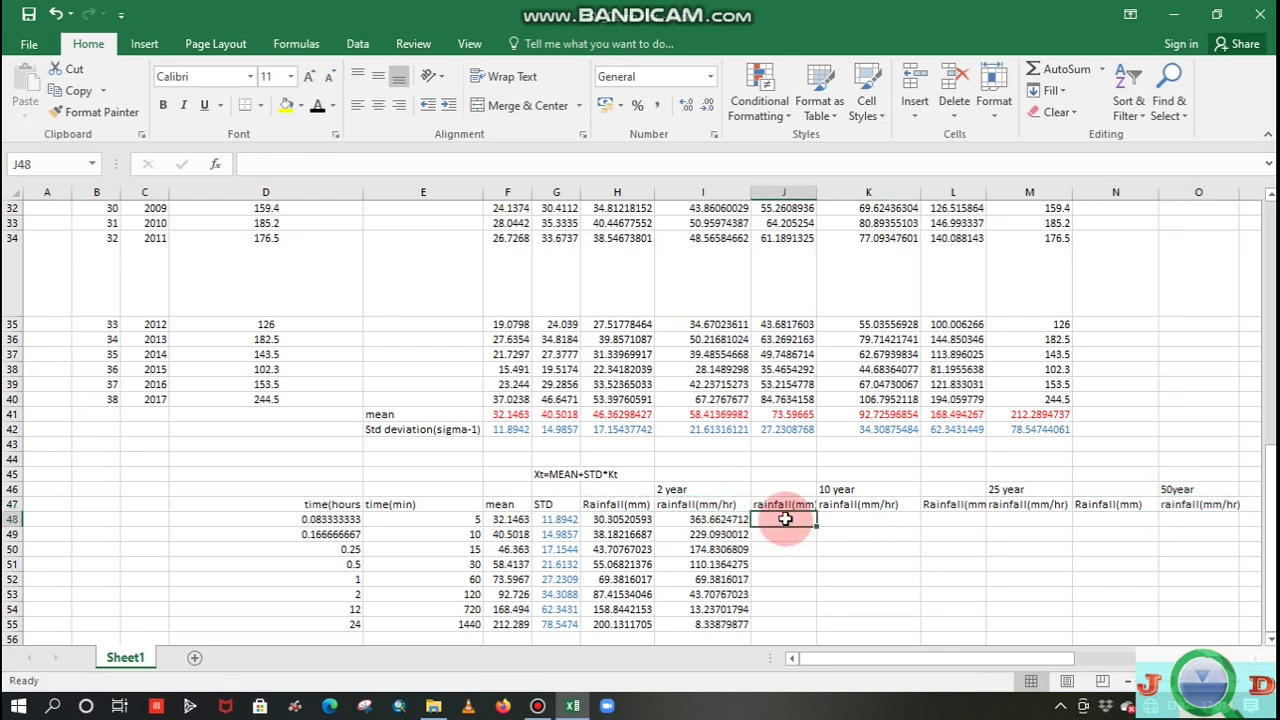
- Build the 10-year depth formula =F48+G48*AA30 in J48
{"action": "type", "text": "="}
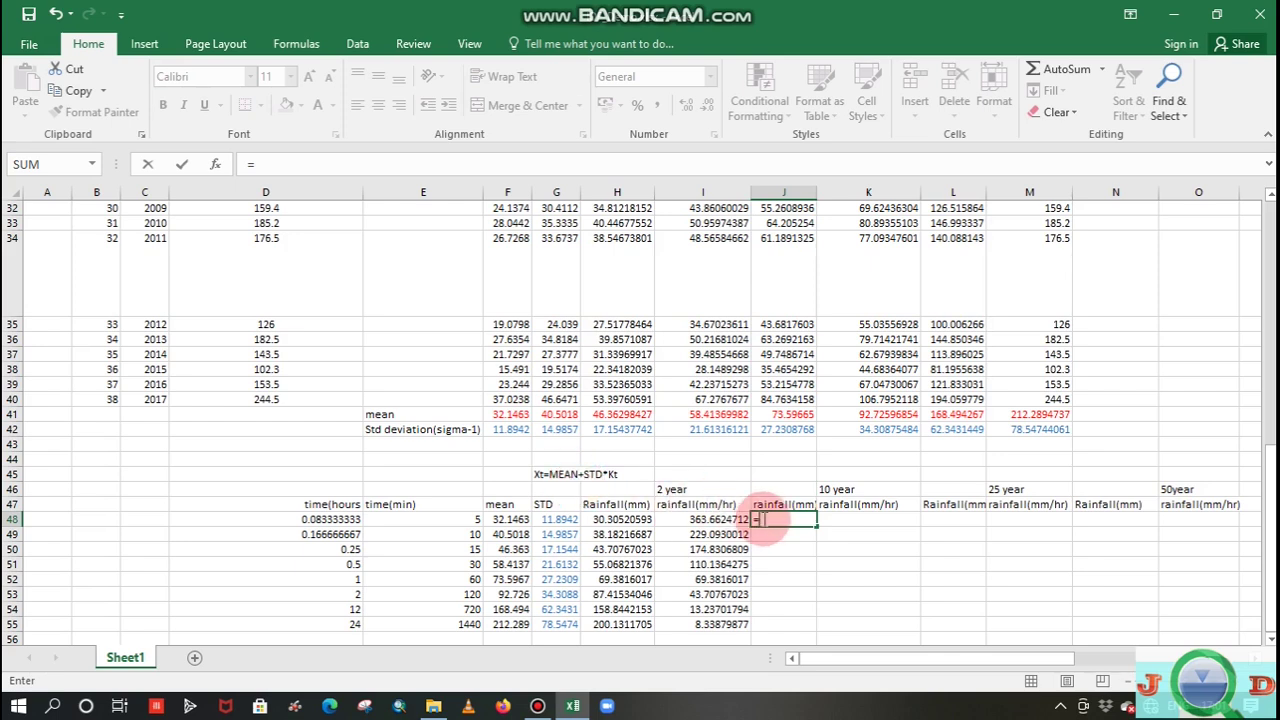
{"action": "left_click", "coordinate": [777, 522]}
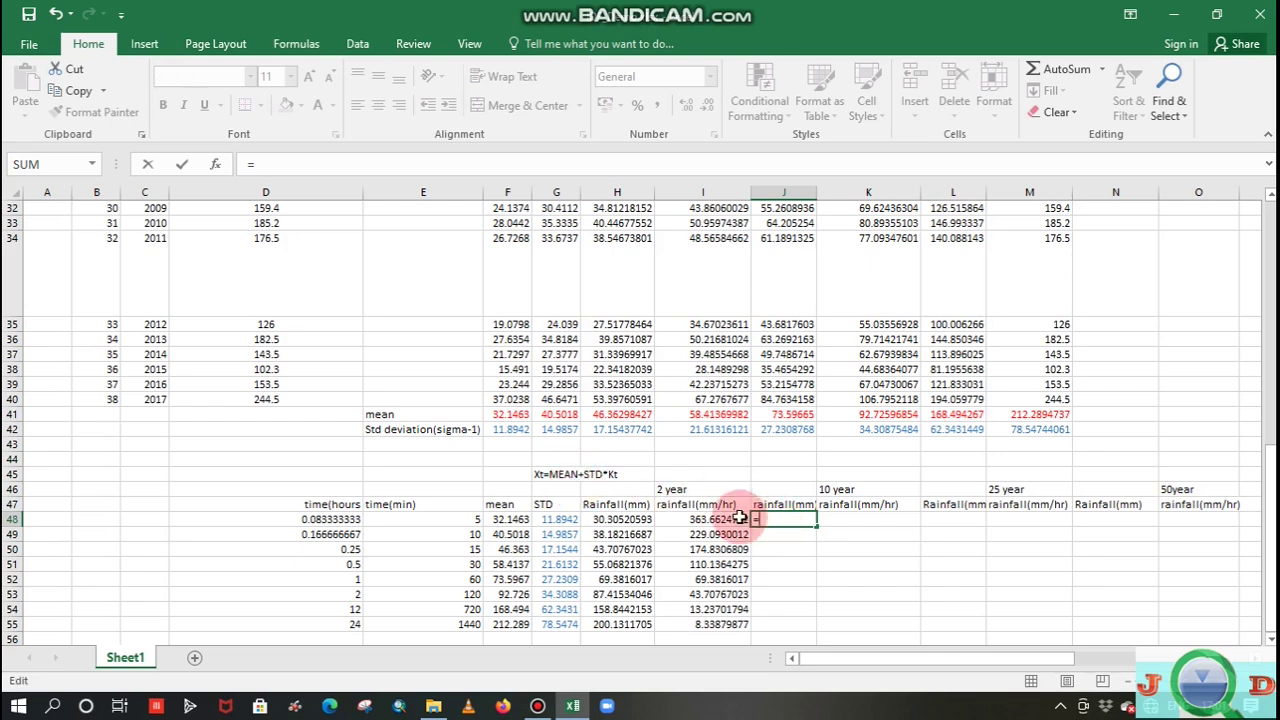
{"action": "left_click", "coordinate": [508, 520]}
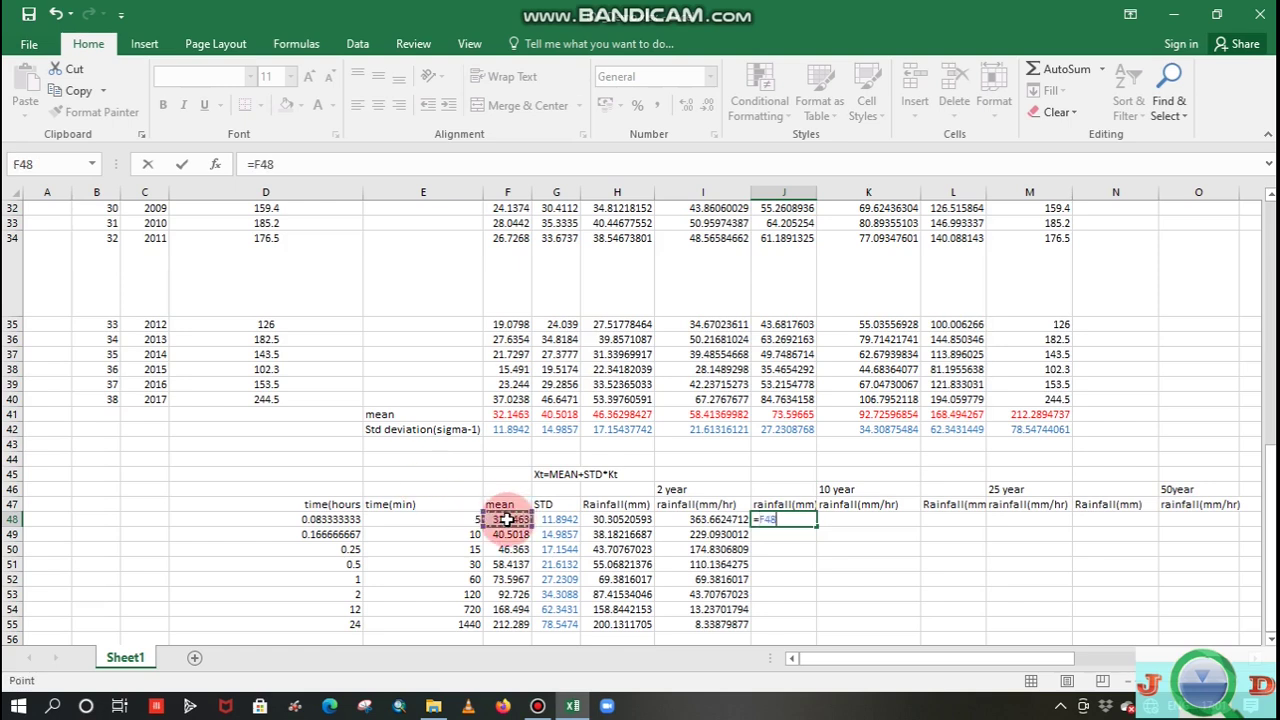
{"action": "type", "text": "+"}
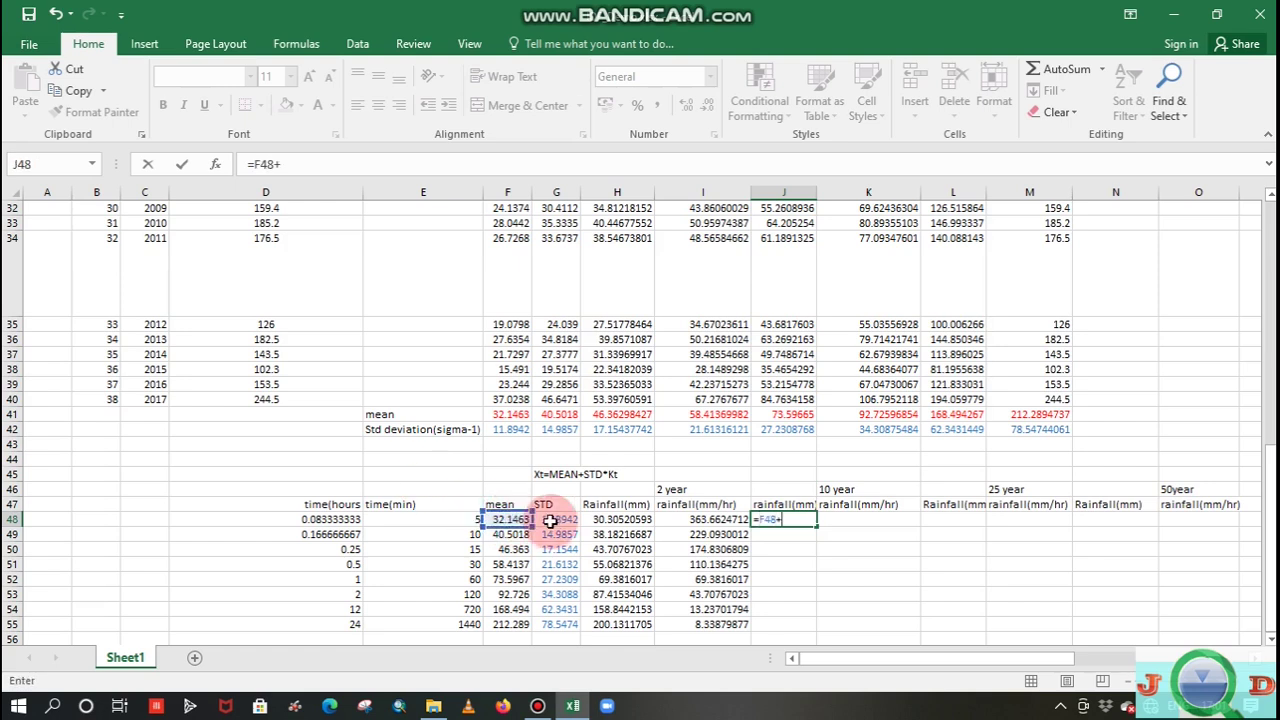
{"action": "left_click", "coordinate": [557, 520]}
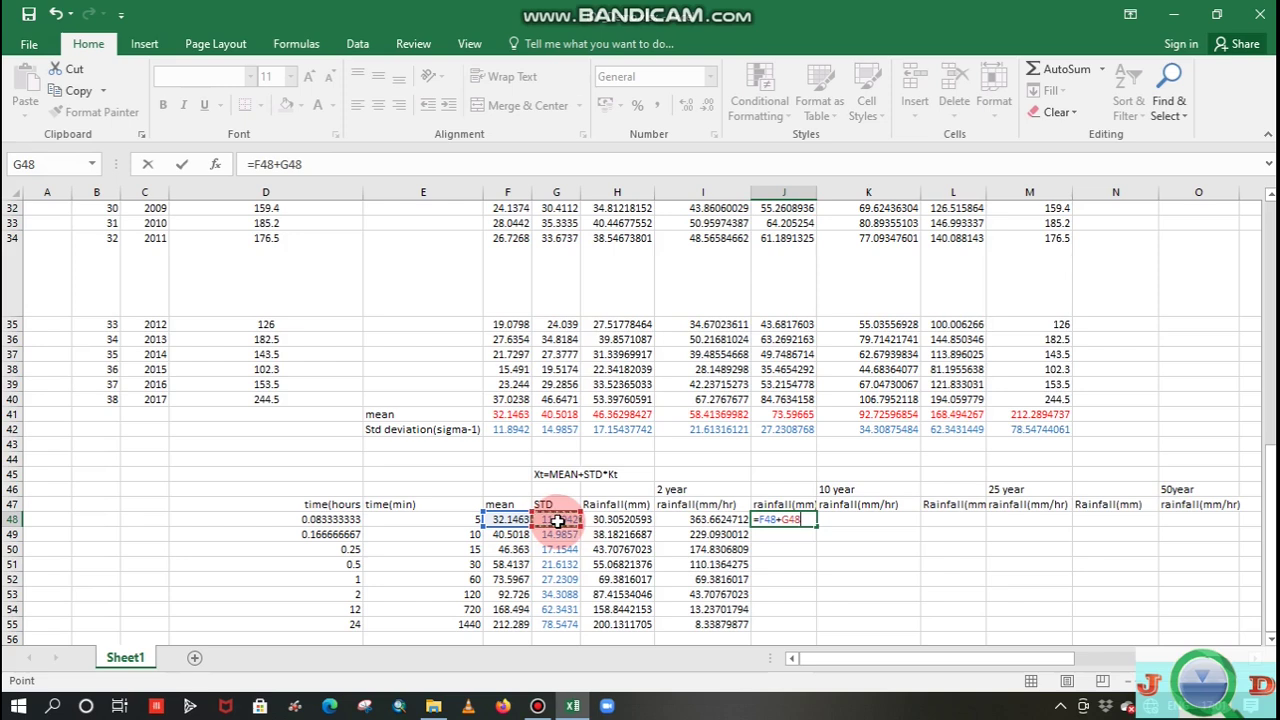
{"action": "type", "text": "*"}
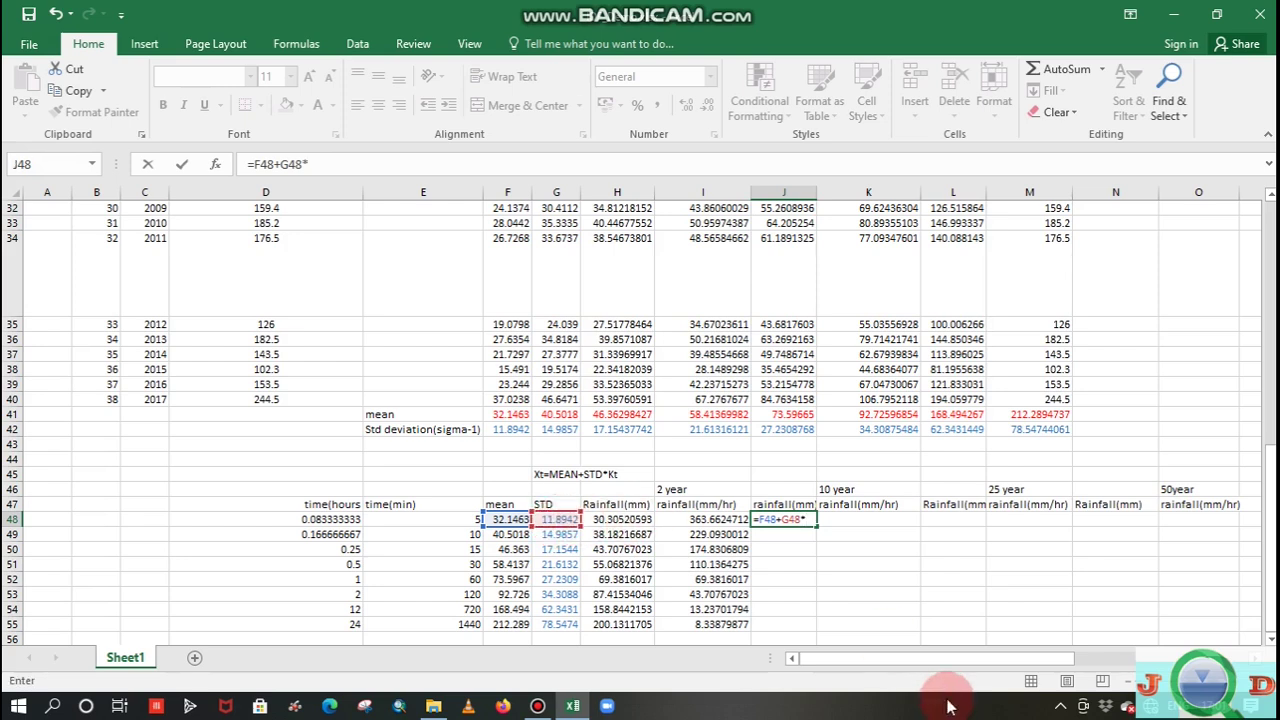
{"action": "left_click", "coordinate": [921, 665]}
{"action": "left_click_drag", "start_coordinate": [921, 661], "coordinate": [1060, 662]}
{"action": "left_click_drag", "start_coordinate": [1262, 457], "coordinate": [1270, 372]}
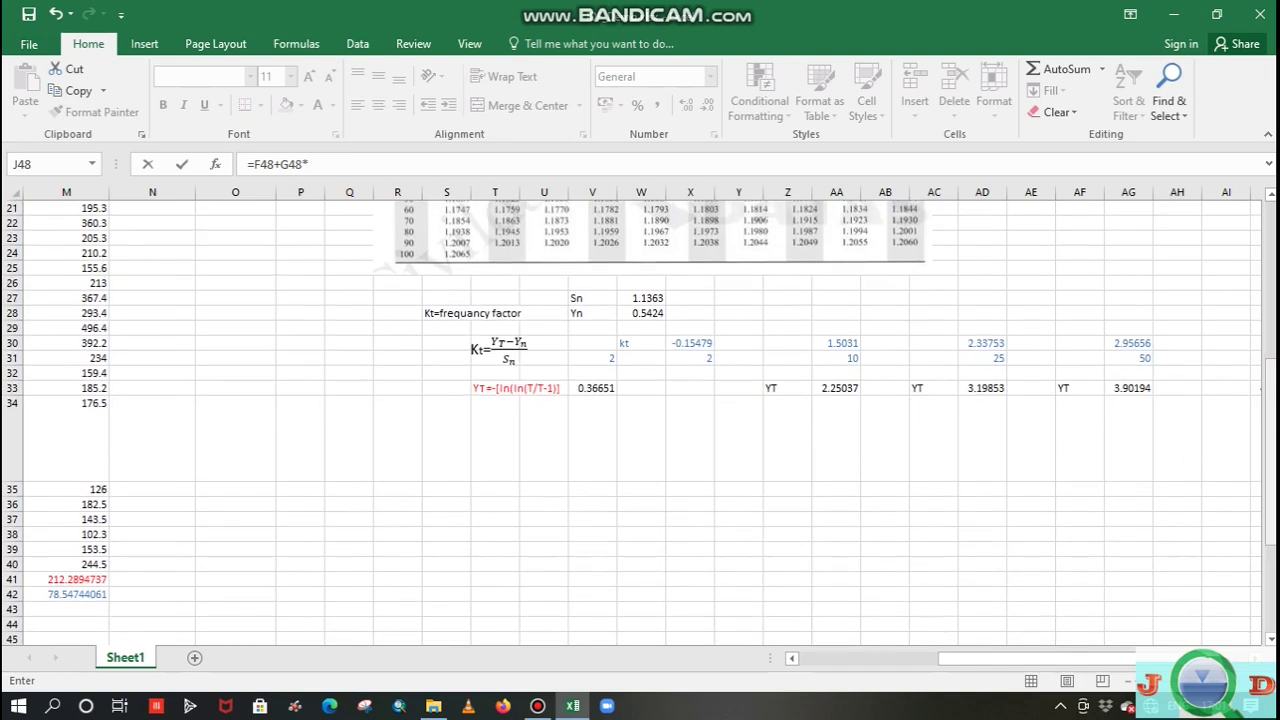
{"action": "left_click", "coordinate": [843, 343]}
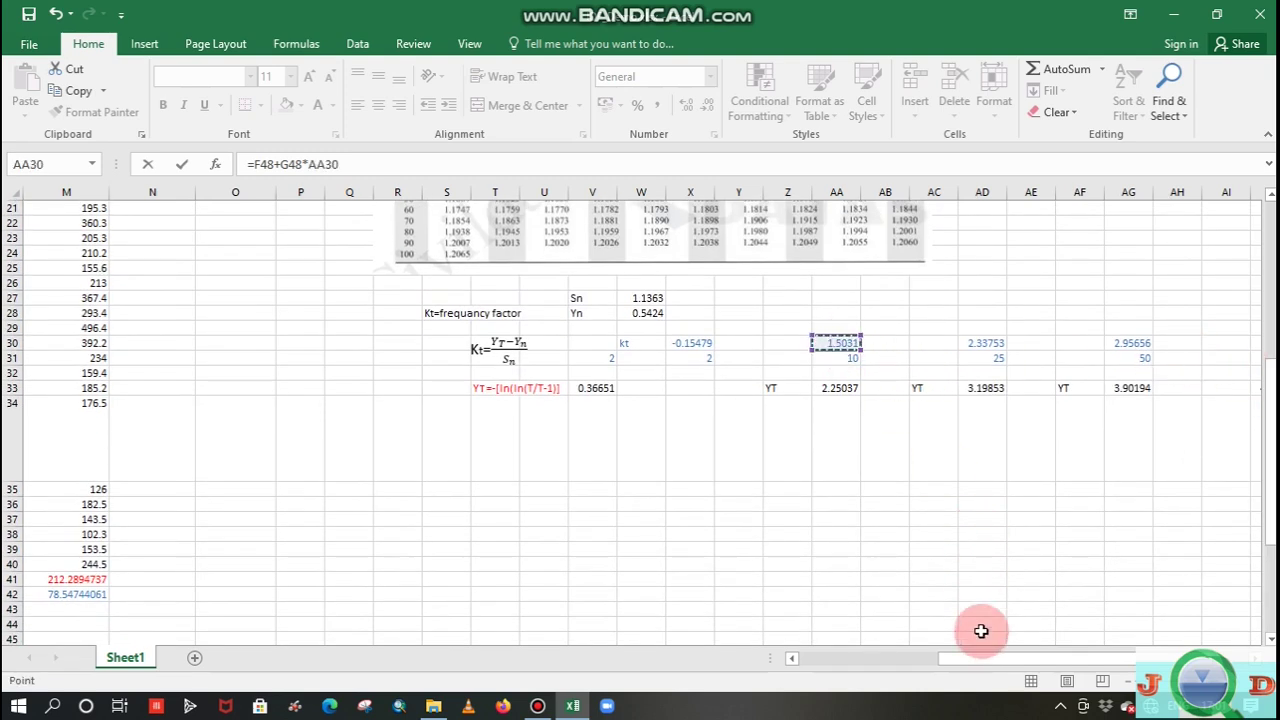
- Lock the Kt reference as $AA$30 and commit the J48 formula
{"action": "left_click_drag", "start_coordinate": [981, 662], "coordinate": [840, 656]}
{"action": "left_click_drag", "start_coordinate": [1266, 376], "coordinate": [1268, 464]}
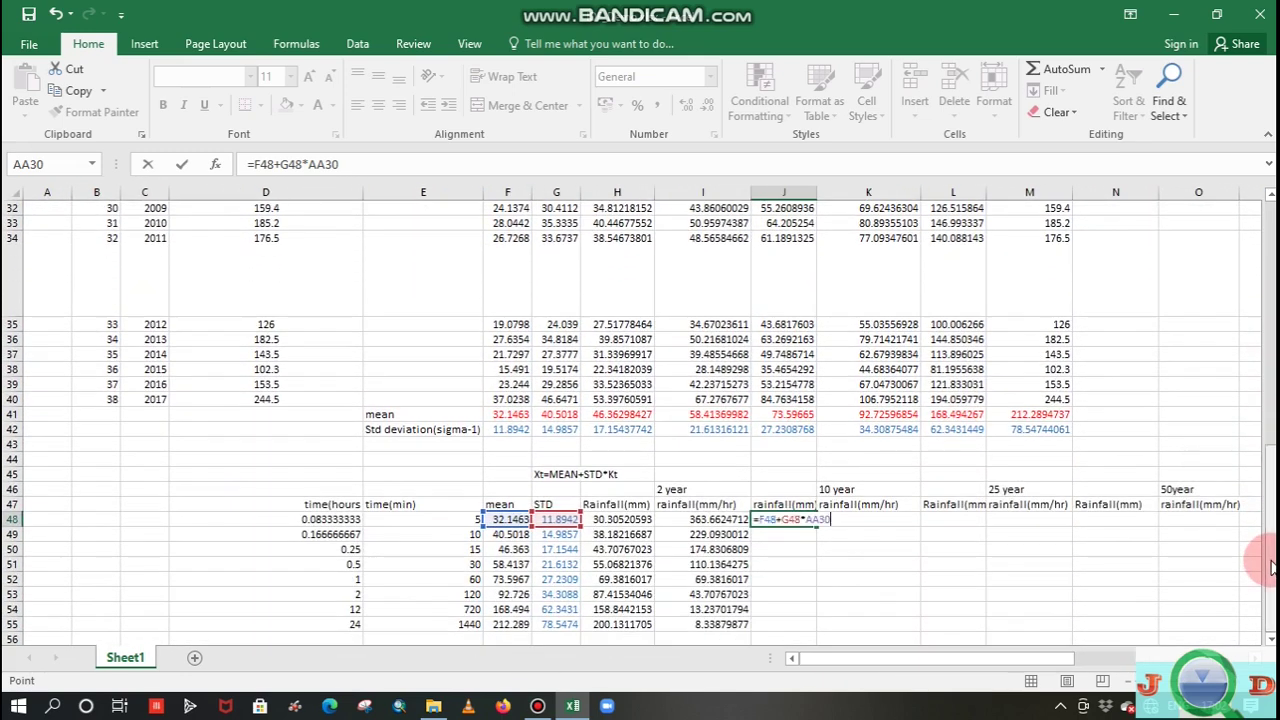
{"action": "left_click", "coordinate": [818, 521]}
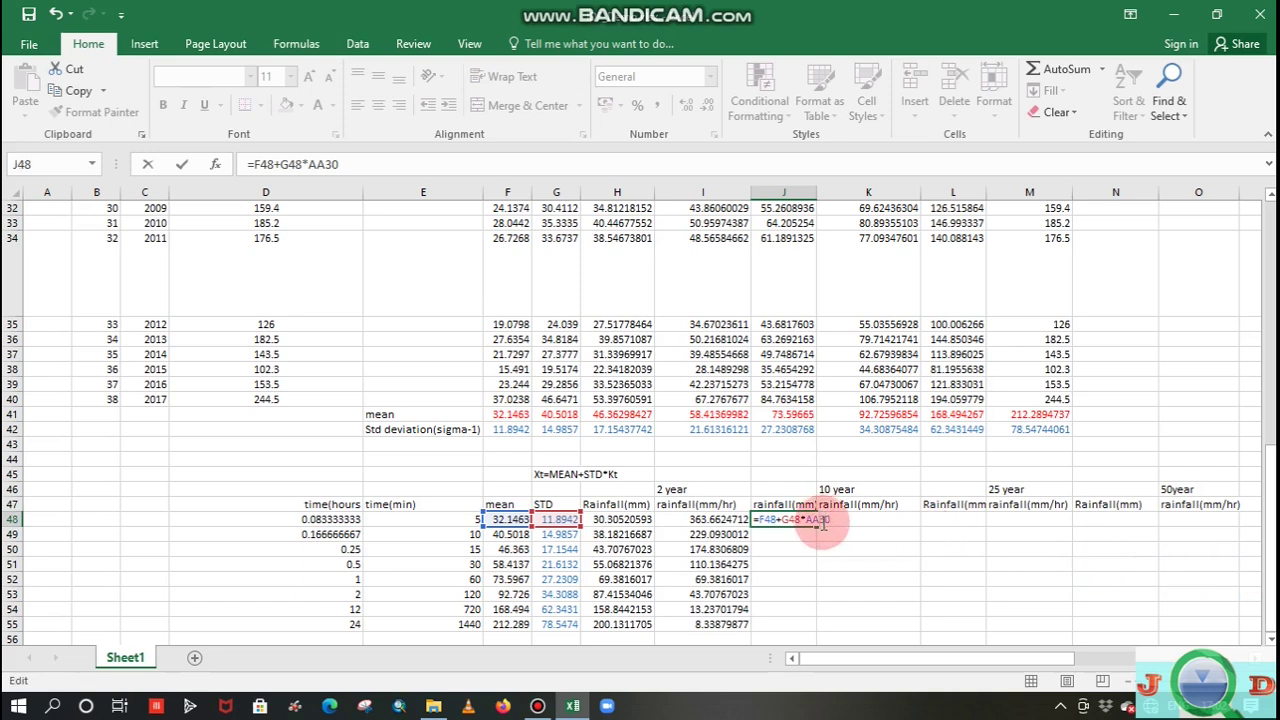
{"action": "left_click_drag", "start_coordinate": [820, 521], "coordinate": [806, 520]}
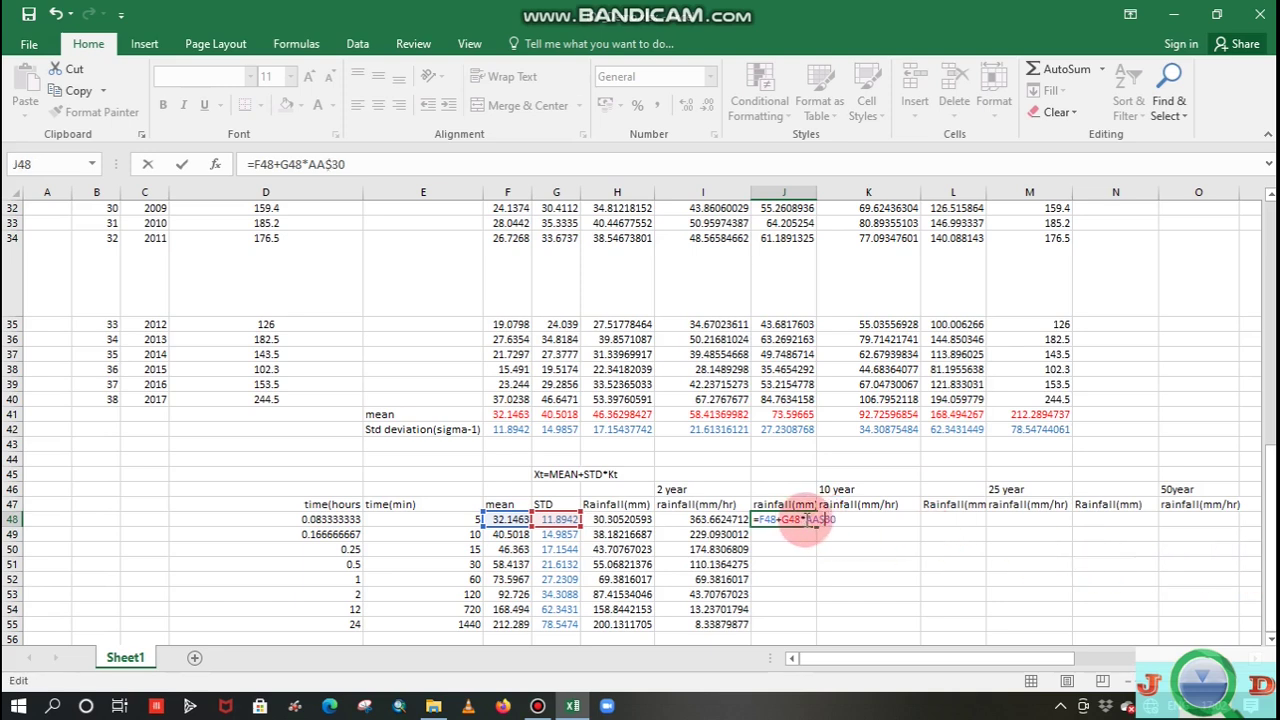
{"action": "type", "text": "$"}
{"action": "key", "text": "Return"}
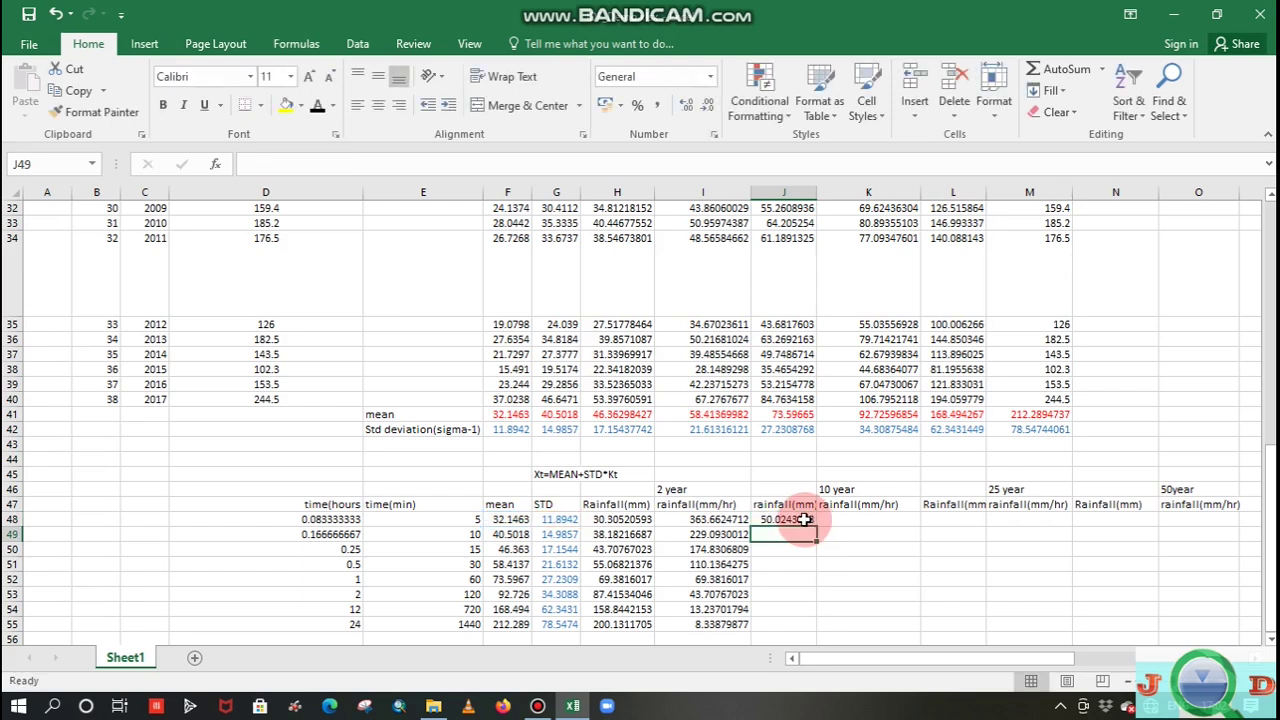
- Fill the 10-year depth formula down to J55, giving 50.0244 to 330.354
{"action": "left_click", "coordinate": [781, 519]}
{"action": "left_click_drag", "start_coordinate": [816, 527], "coordinate": [810, 615]}
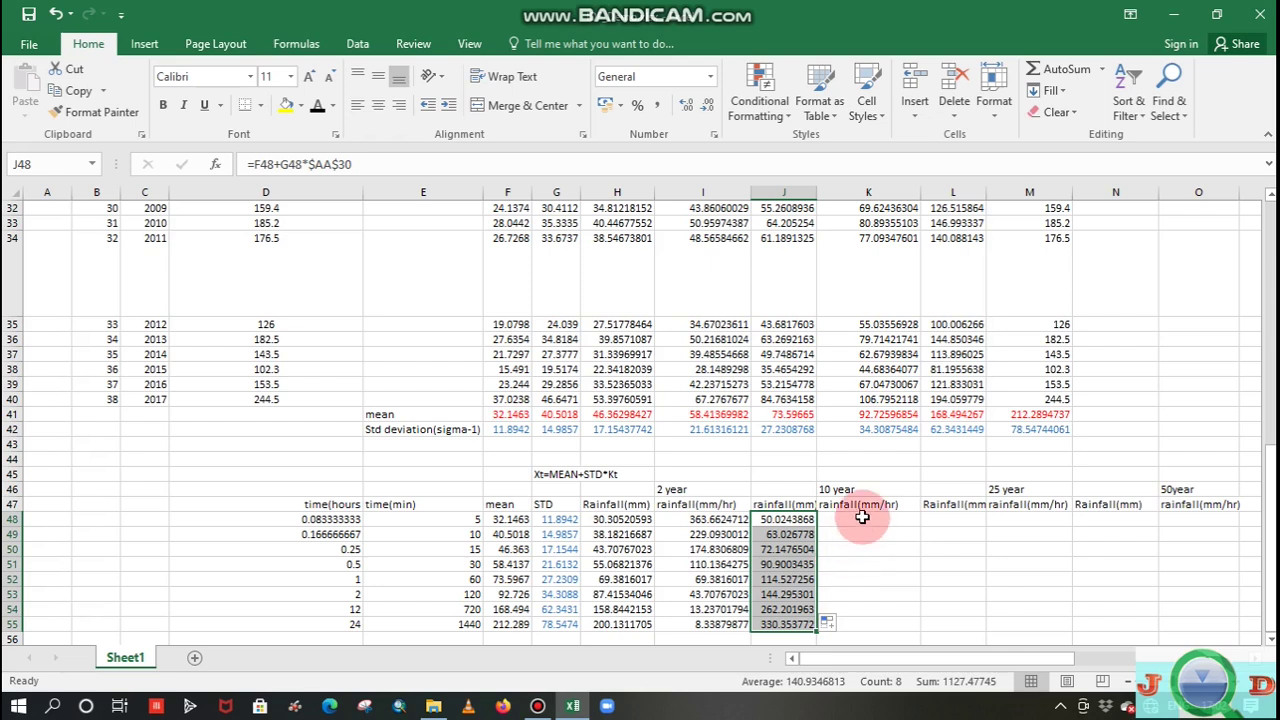
{"action": "left_click", "coordinate": [857, 519]}
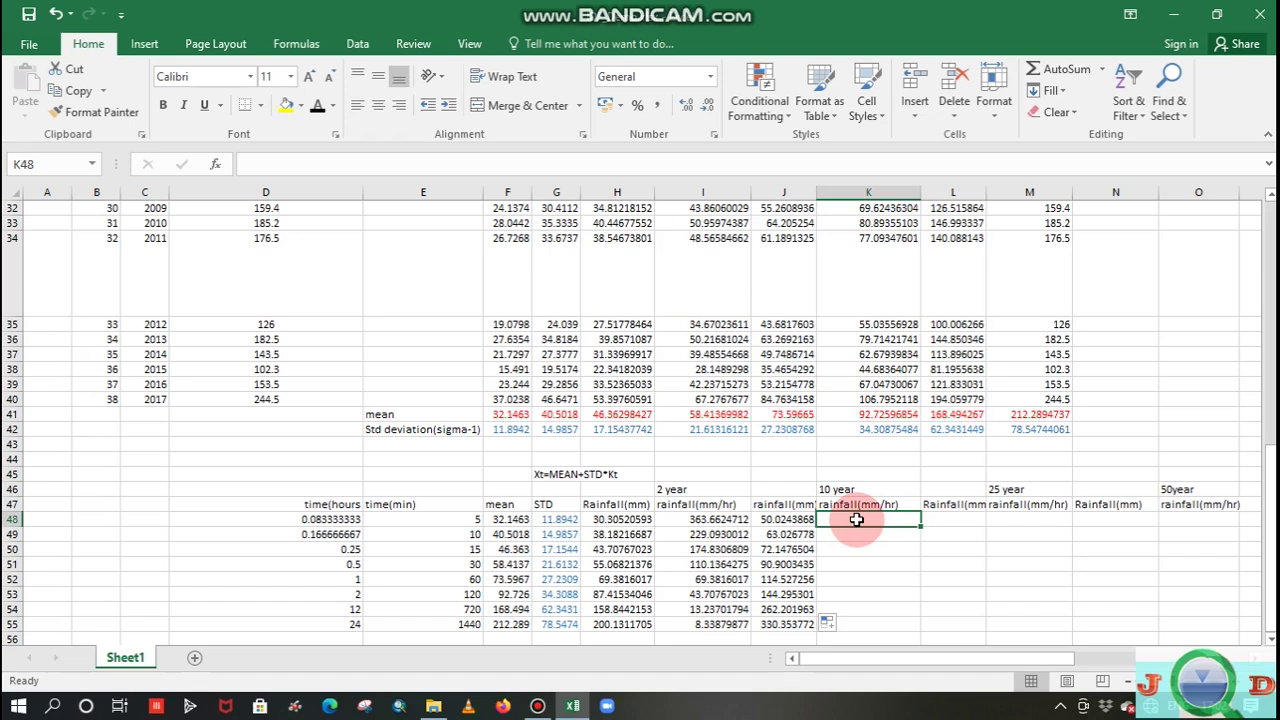
{"action": "key", "text": "Left"}
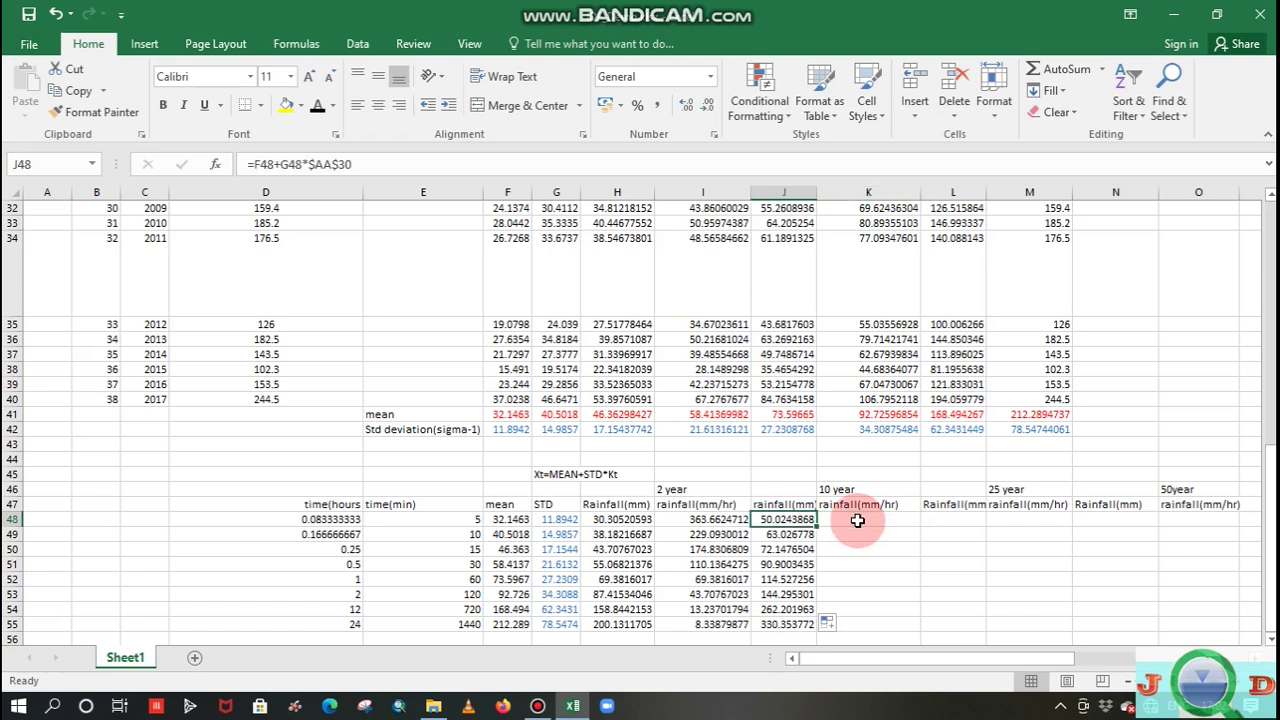
- Enter =J48/D48 in K48 and fill it down to K55 for the 10-year intensities
{"action": "left_click", "coordinate": [858, 519]}
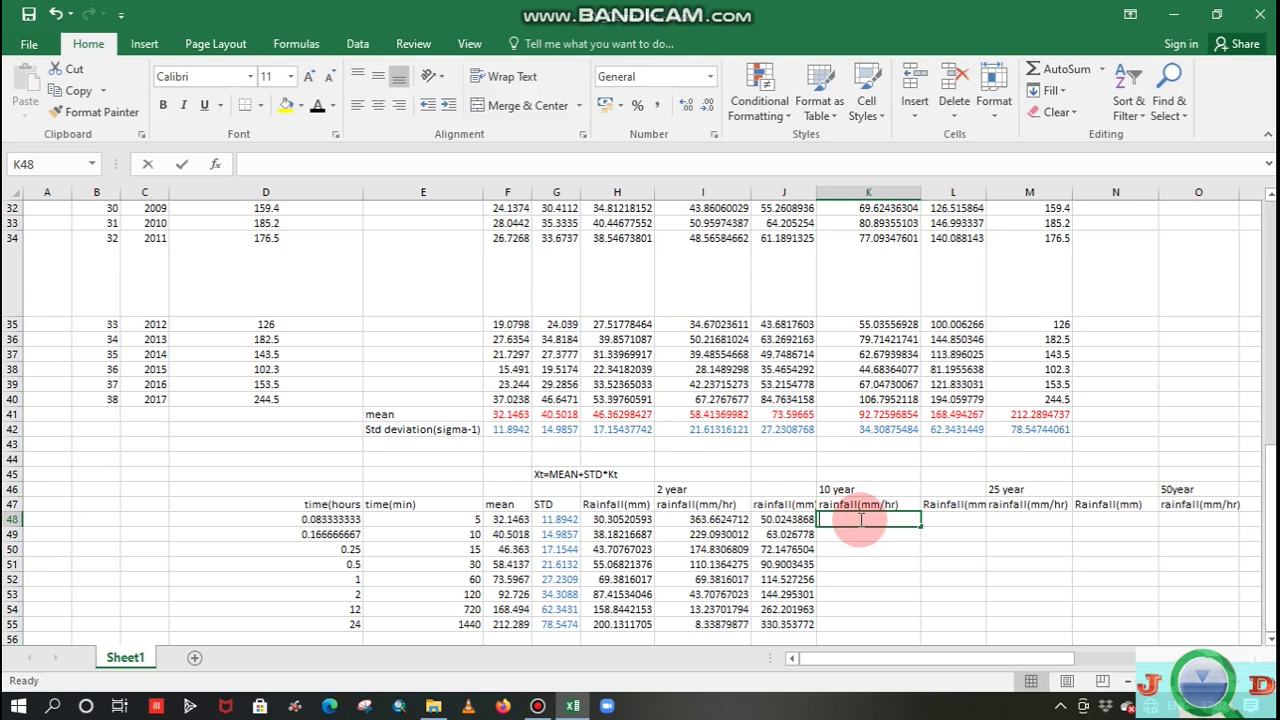
{"action": "type", "text": "="}
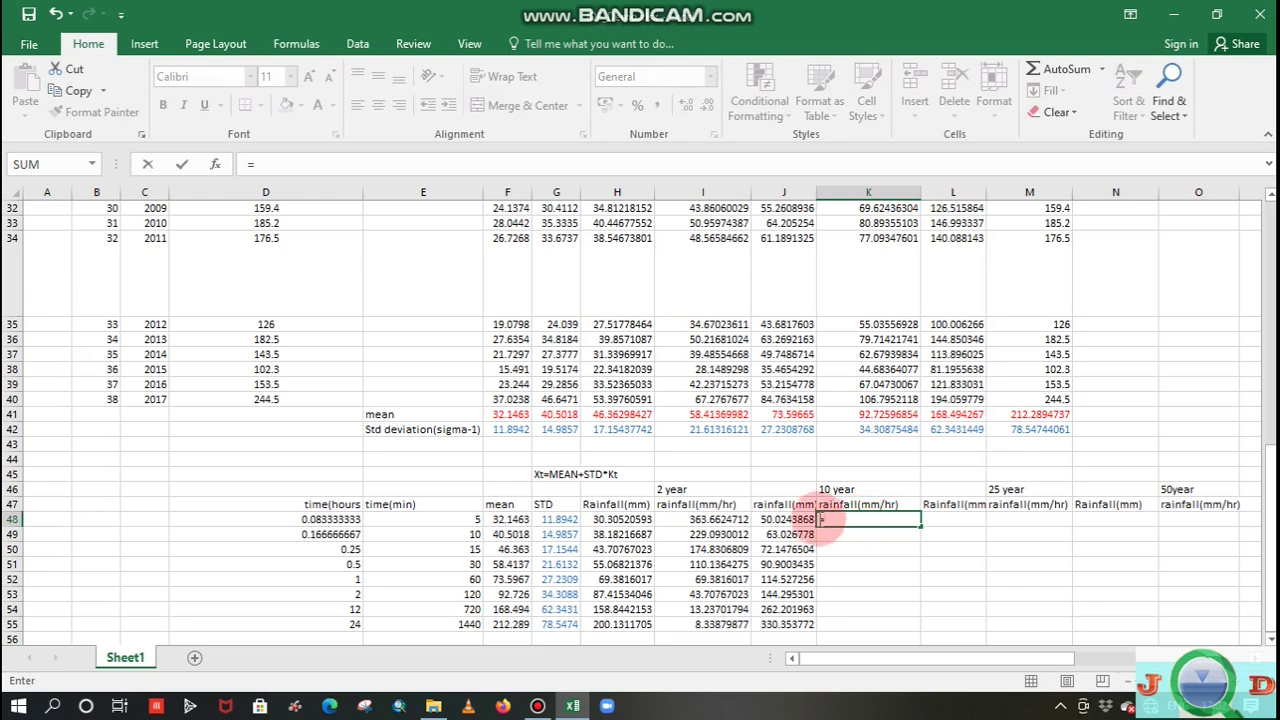
{"action": "left_click", "coordinate": [787, 519]}
{"action": "type", "text": "/"}
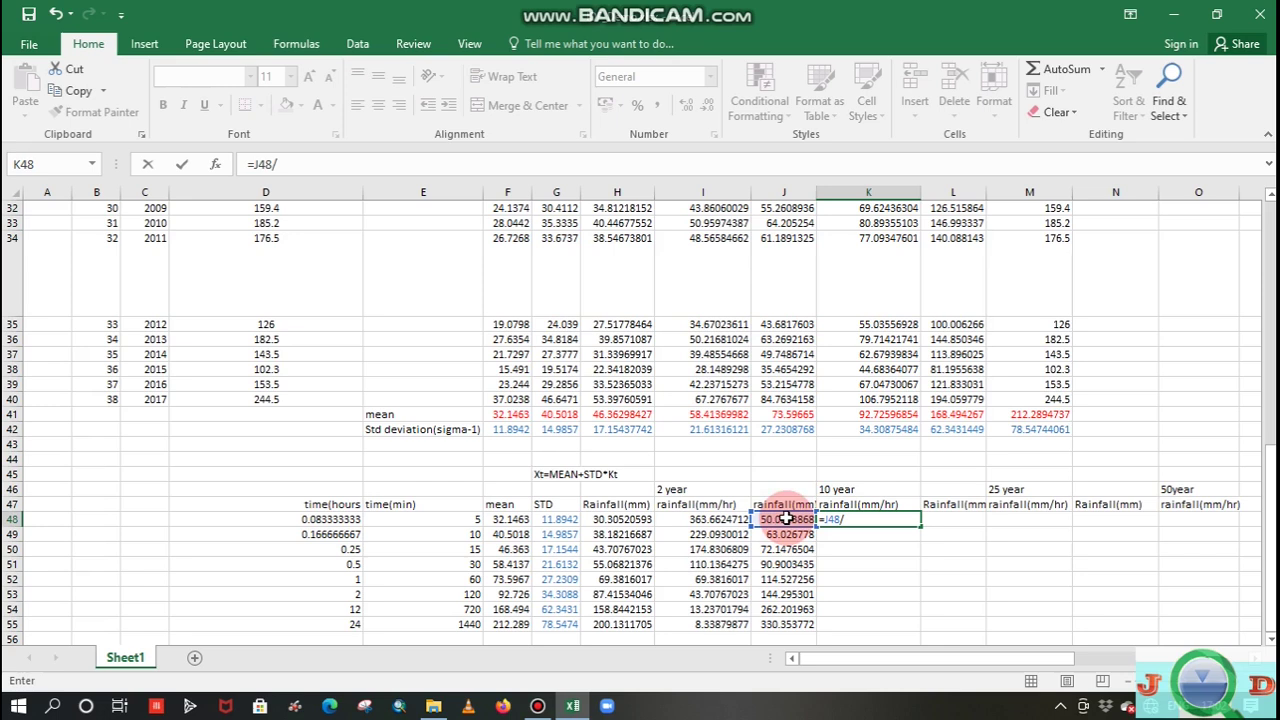
{"action": "left_click", "coordinate": [314, 519]}
{"action": "key", "text": "Return"}
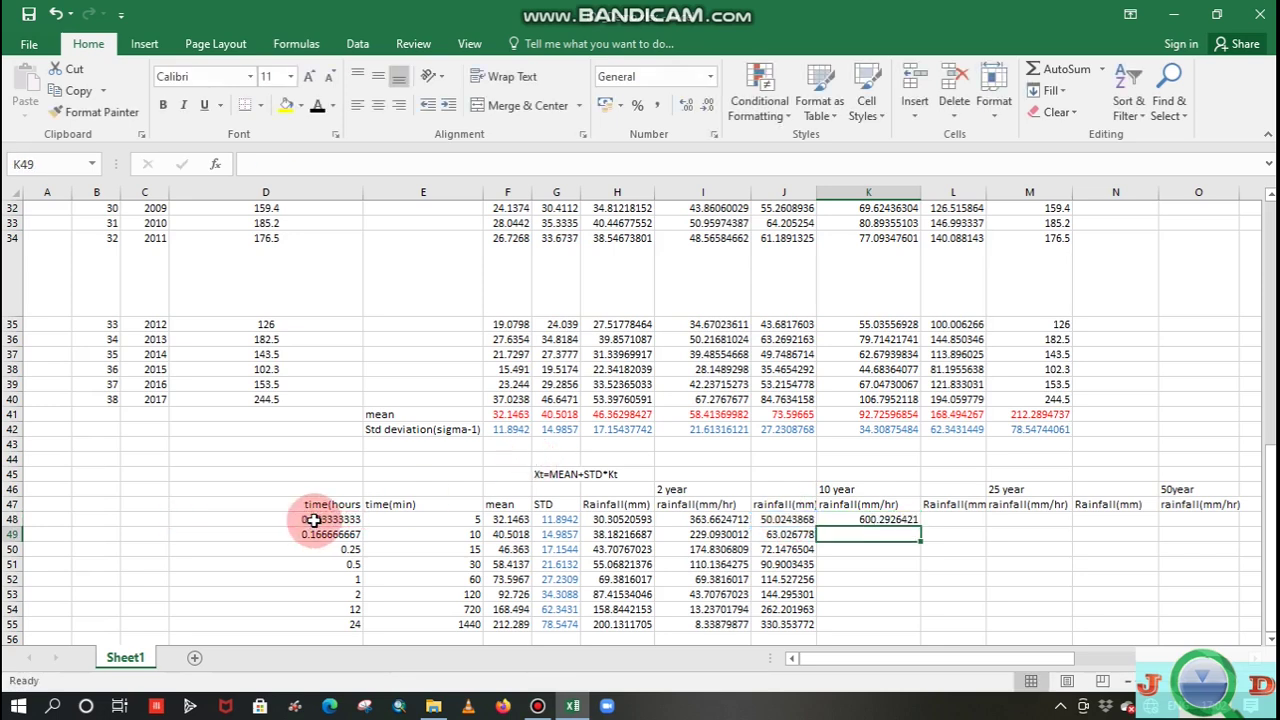
{"action": "left_click", "coordinate": [866, 519]}
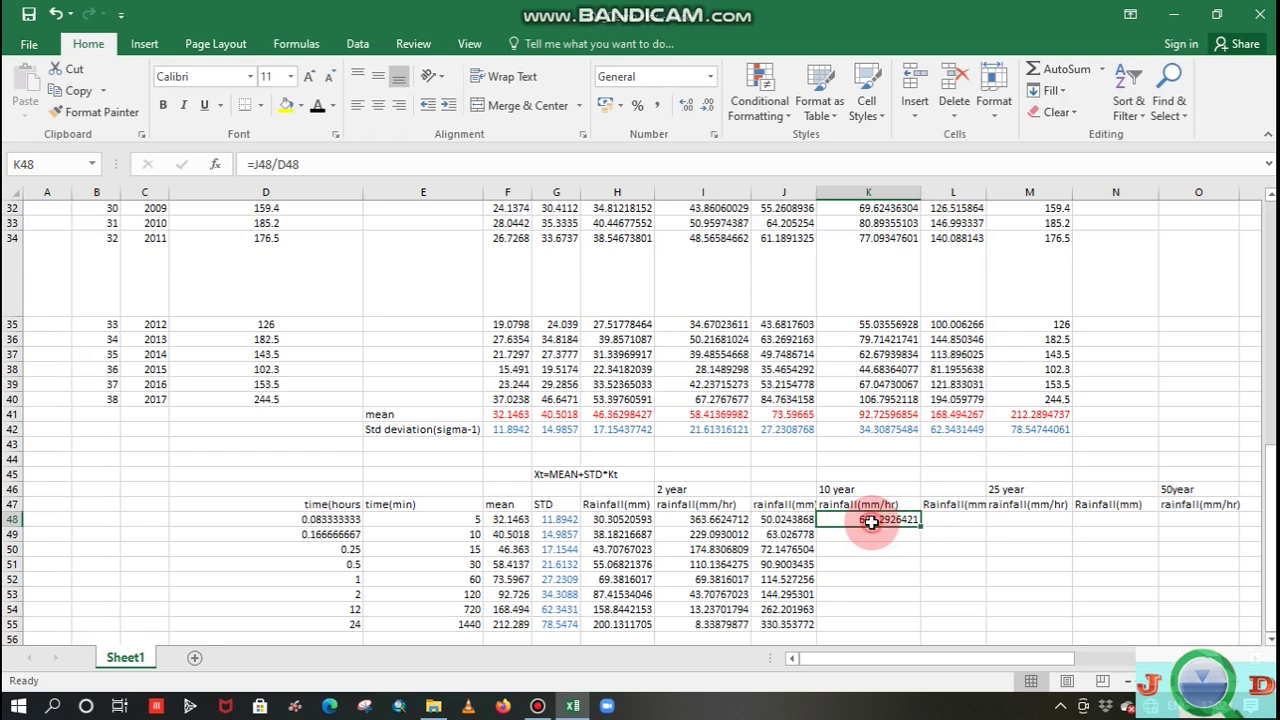
{"action": "left_click_drag", "start_coordinate": [919, 525], "coordinate": [903, 628]}
{"action": "mouse_move", "coordinate": [1000, 662]}
{"action": "left_mouse_down"}
{"action": "mouse_move", "coordinate": [1050, 676]}
{"action": "mouse_move", "coordinate": [993, 658]}
{"action": "left_mouse_up"}
{"action": "left_click_drag", "start_coordinate": [1000, 658], "coordinate": [994, 658]}
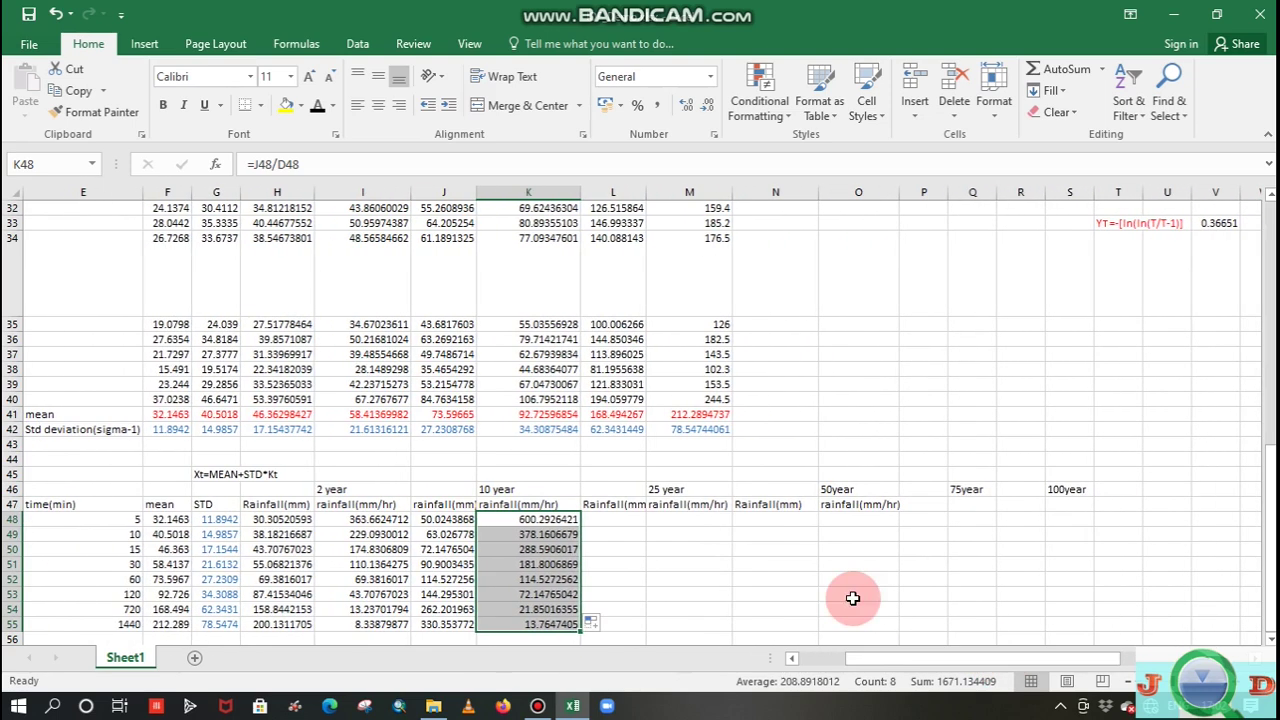
{"action": "left_click_drag", "start_coordinate": [903, 656], "coordinate": [886, 660]}
{"action": "left_click", "coordinate": [807, 520]}
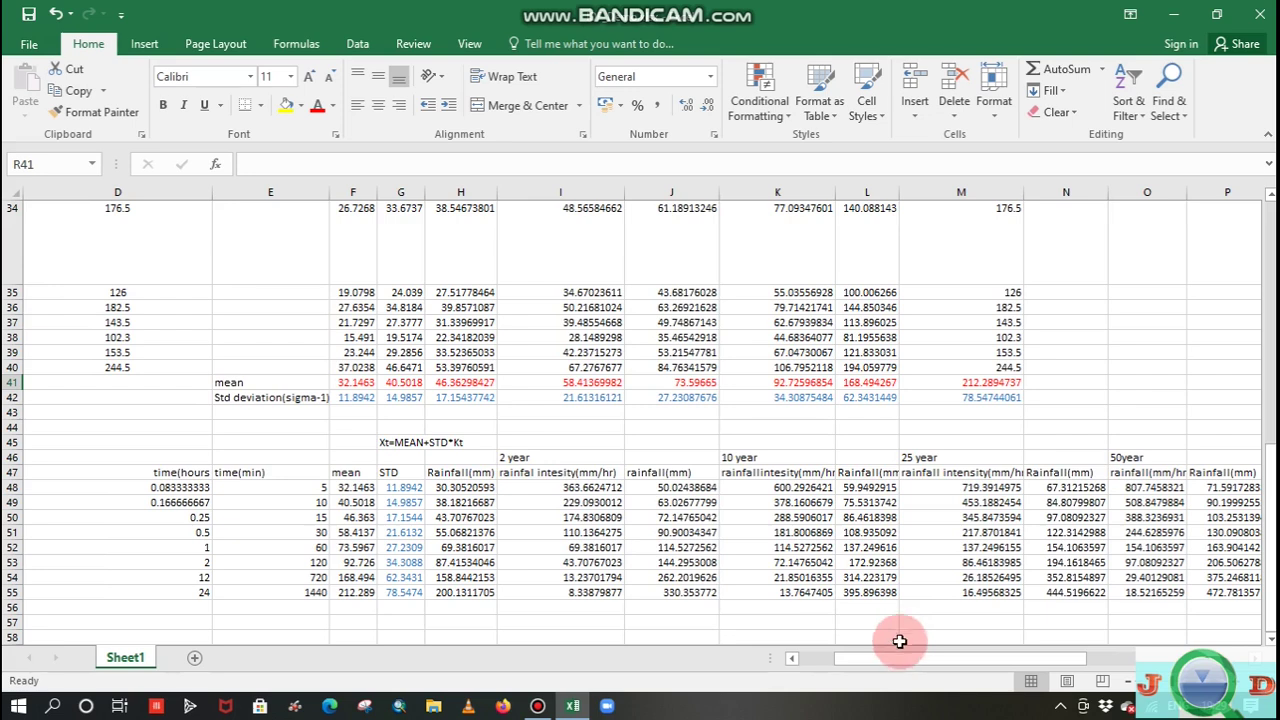
- Scroll right to review the filled columns through the 100-year intensities (895.448 to 20.5327)
{"action": "left_click_drag", "start_coordinate": [904, 654], "coordinate": [926, 659]}
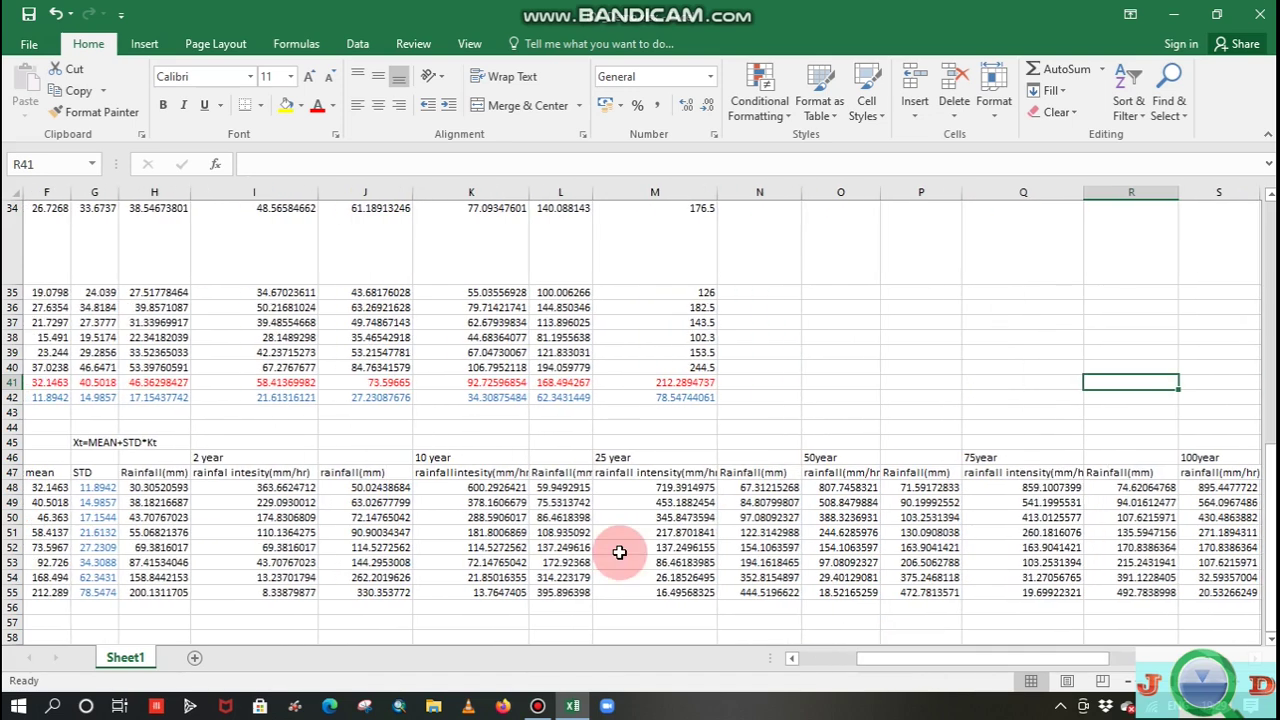
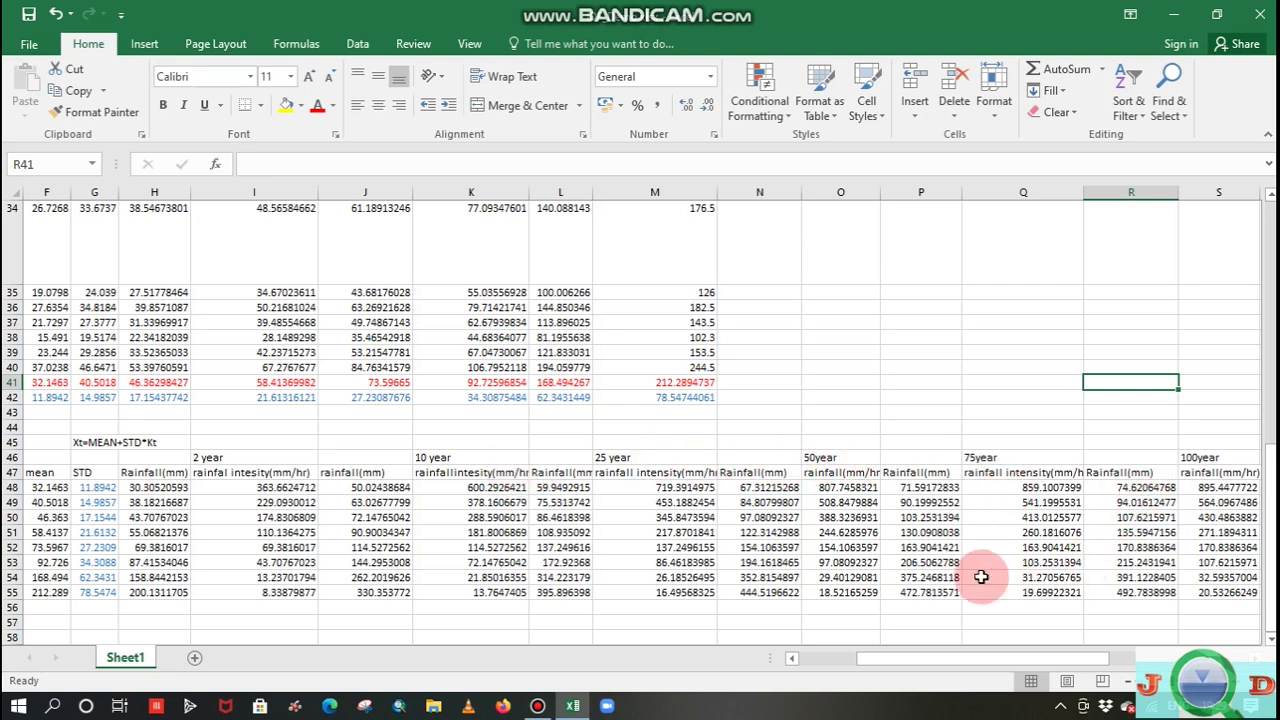
- Select time values D48:D55 together with intensity columns I, K, M, O, Q and S (rows 48–55)
{"action": "left_click_drag", "start_coordinate": [932, 662], "coordinate": [956, 660]}
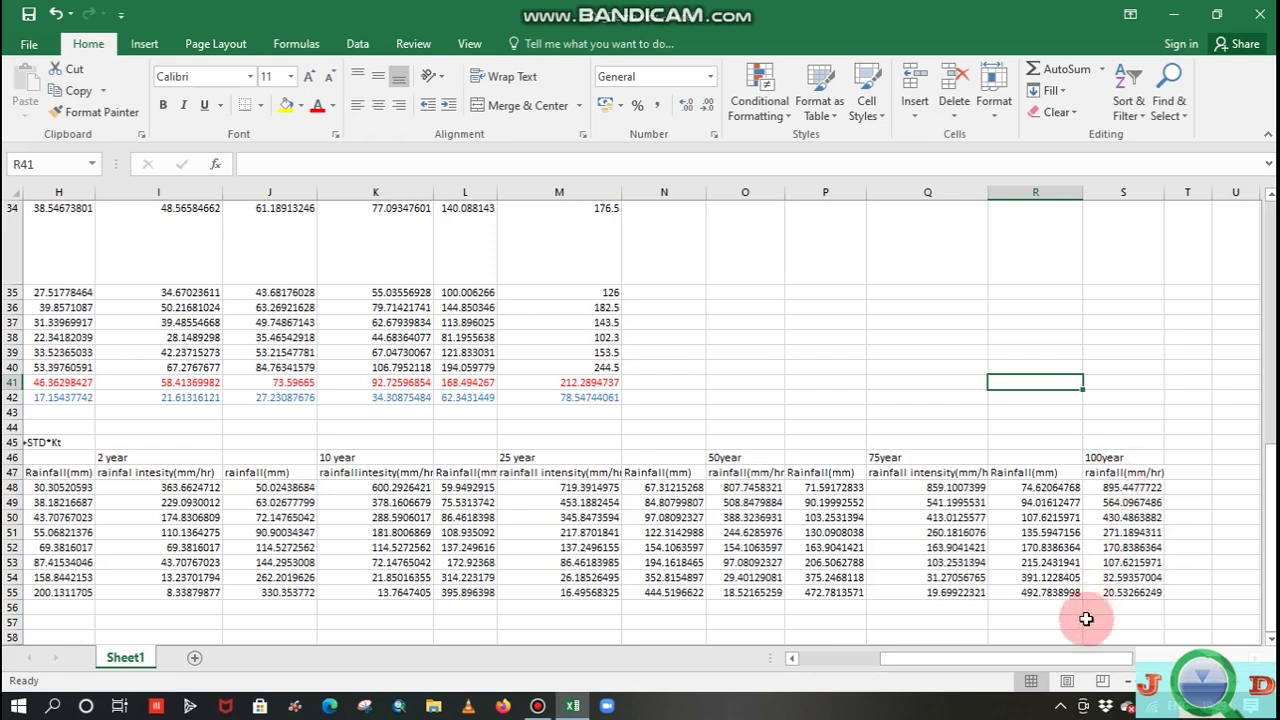
{"action": "left_click_drag", "start_coordinate": [1082, 662], "coordinate": [944, 659]}
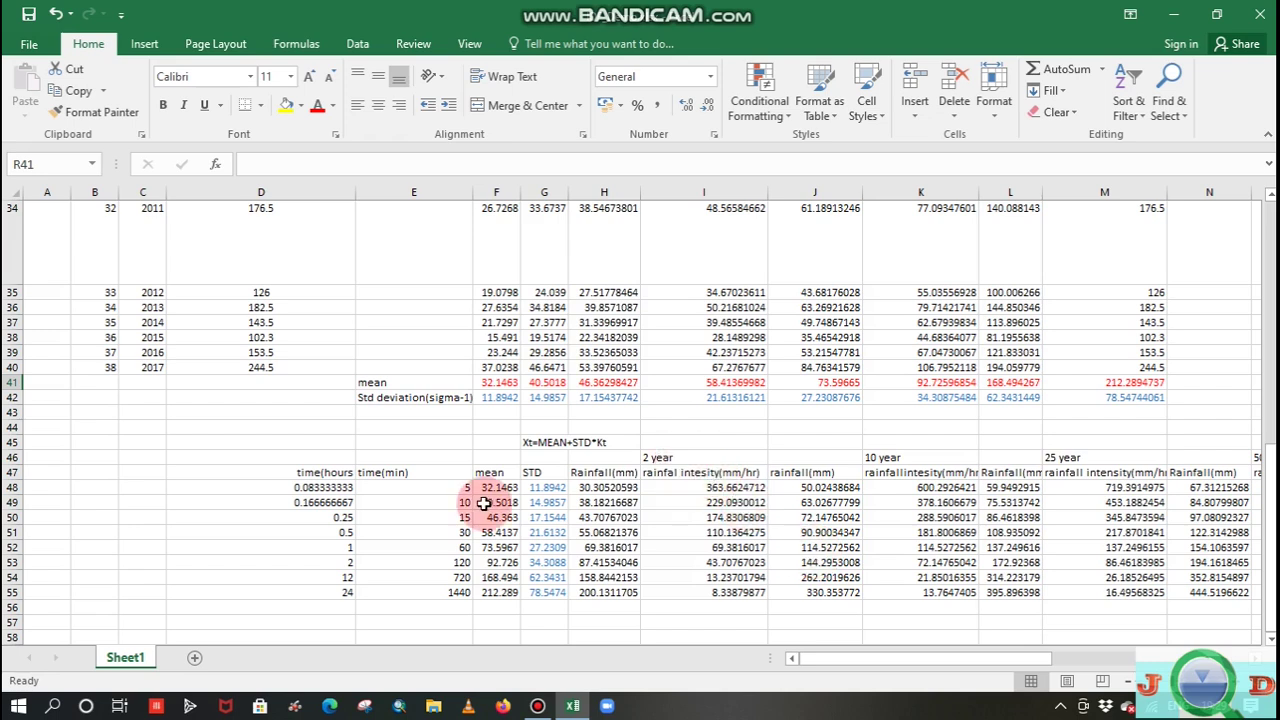
{"action": "left_click_drag", "start_coordinate": [329, 487], "coordinate": [329, 590]}
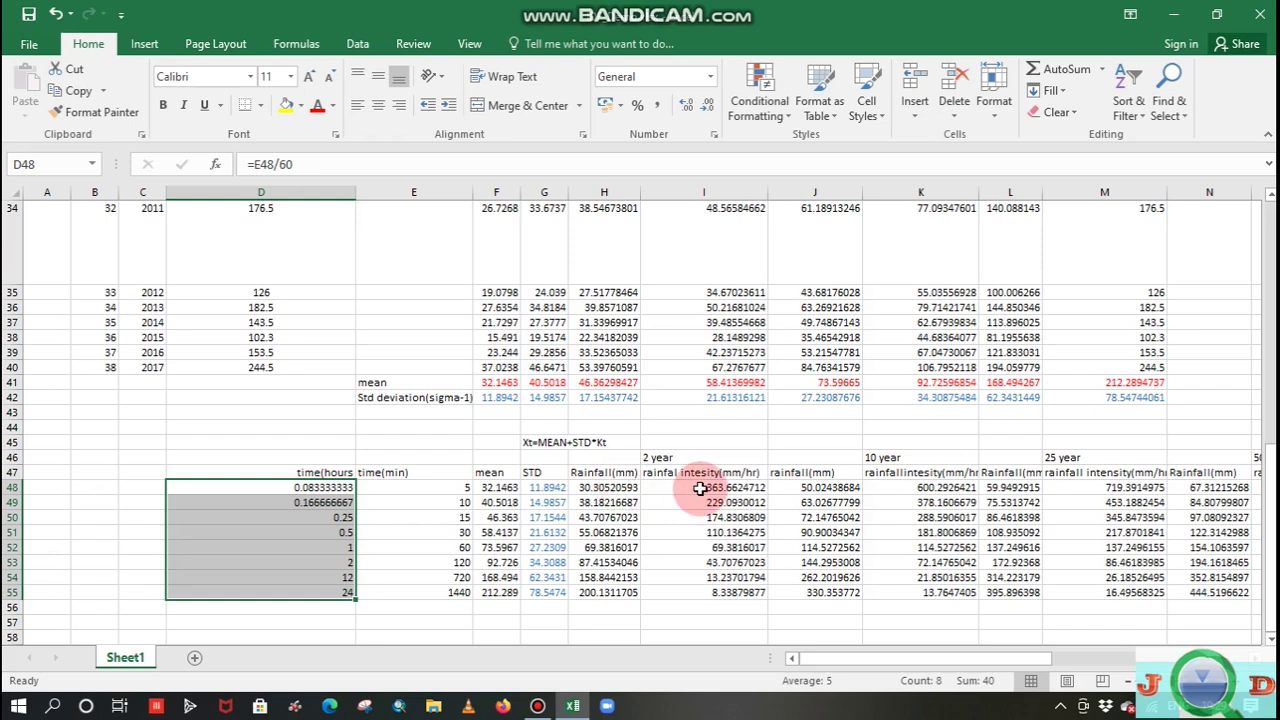
{"action": "left_click_drag", "start_coordinate": [714, 487], "coordinate": [714, 586]}
{"action": "left_click_drag", "start_coordinate": [953, 487], "coordinate": [950, 592]}
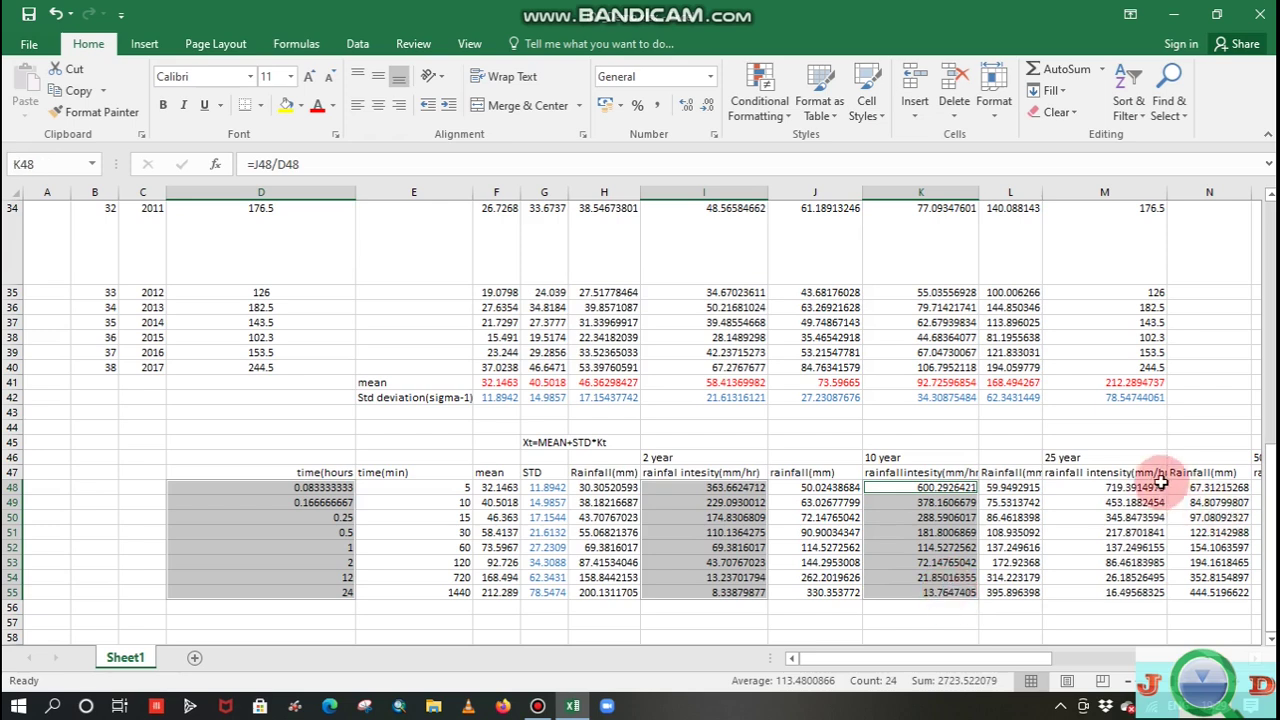
{"action": "left_click_drag", "start_coordinate": [1145, 488], "coordinate": [1143, 592]}
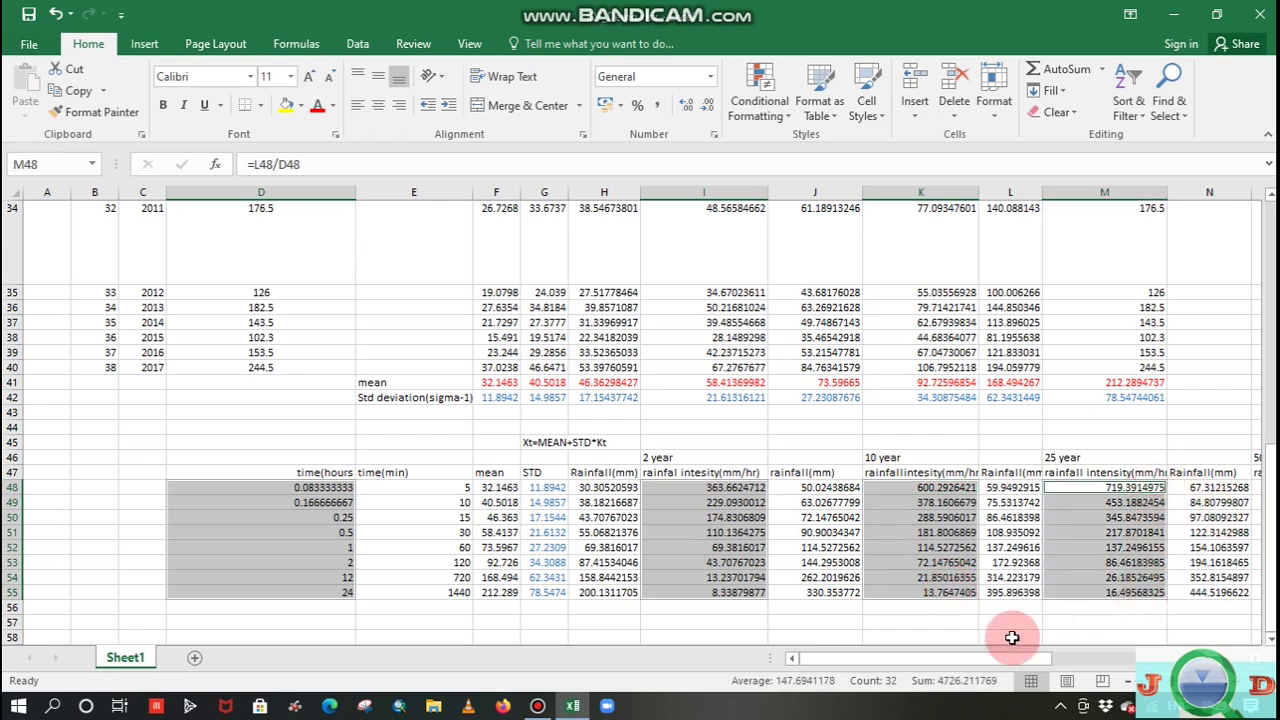
{"action": "left_click_drag", "start_coordinate": [1006, 656], "coordinate": [1094, 658]}
{"action": "left_click_drag", "start_coordinate": [766, 487], "coordinate": [751, 590]}
{"action": "left_click_drag", "start_coordinate": [953, 487], "coordinate": [955, 592]}
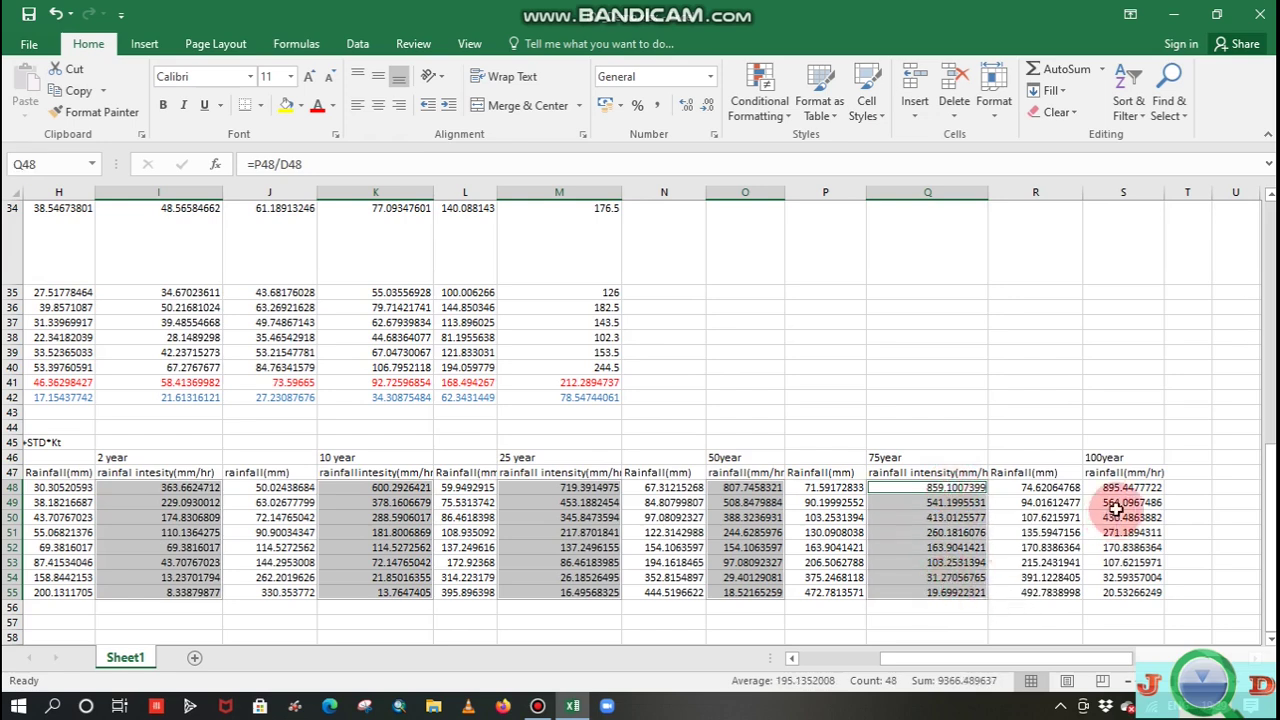
{"action": "left_click_drag", "start_coordinate": [1131, 487], "coordinate": [1125, 593]}
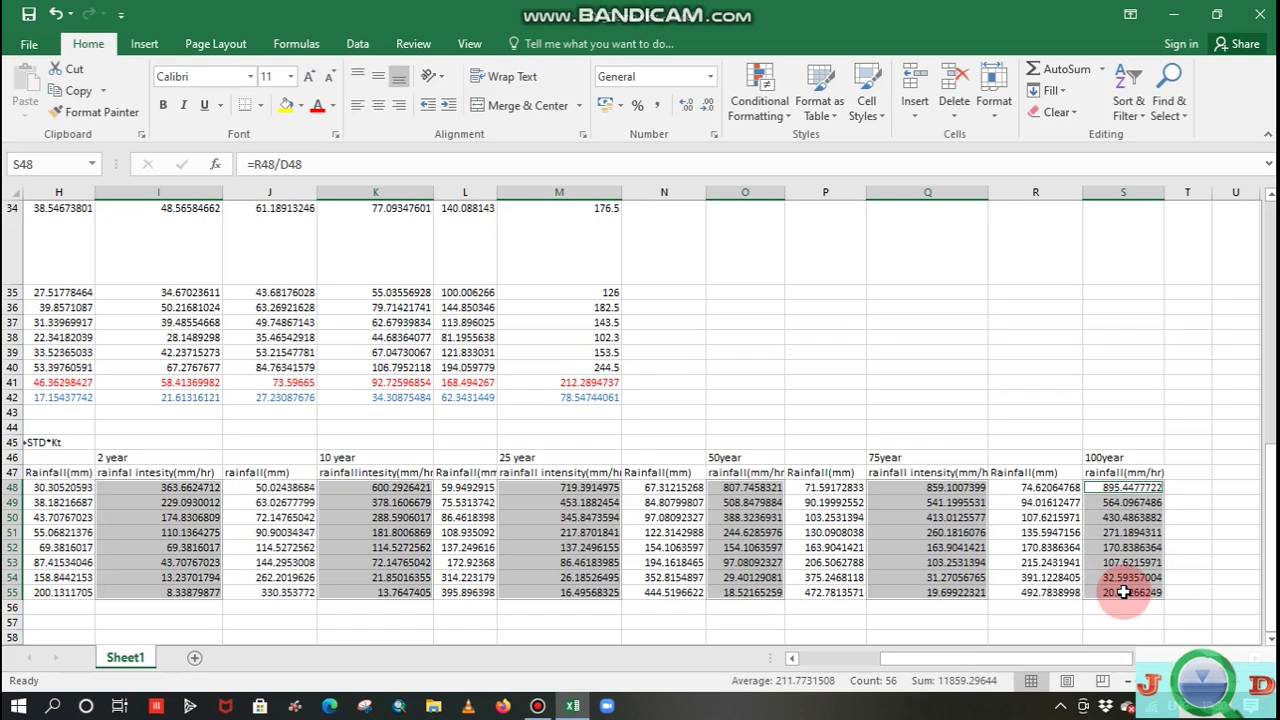
{"action": "left_click", "coordinate": [155, 50]}
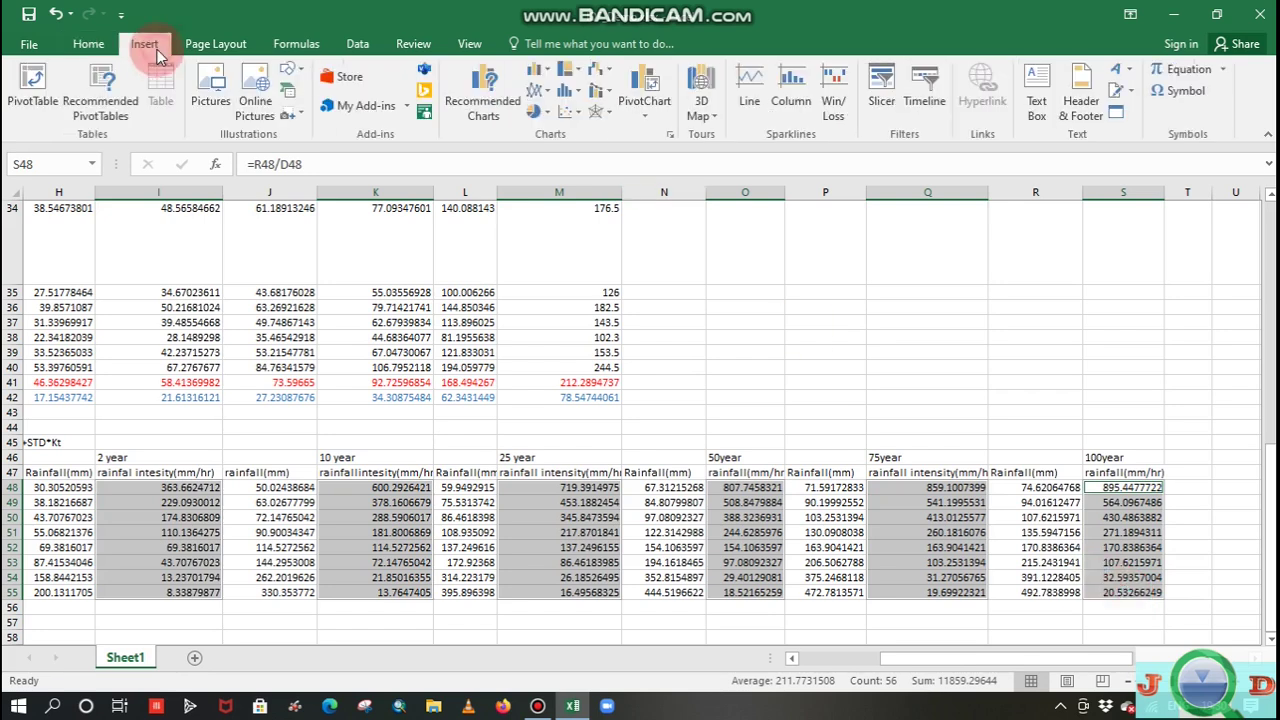
- Insert a scatter chart with smooth lines and markers and move it beside the table's right side
{"action": "left_click", "coordinate": [579, 109]}
{"action": "left_click", "coordinate": [630, 172]}
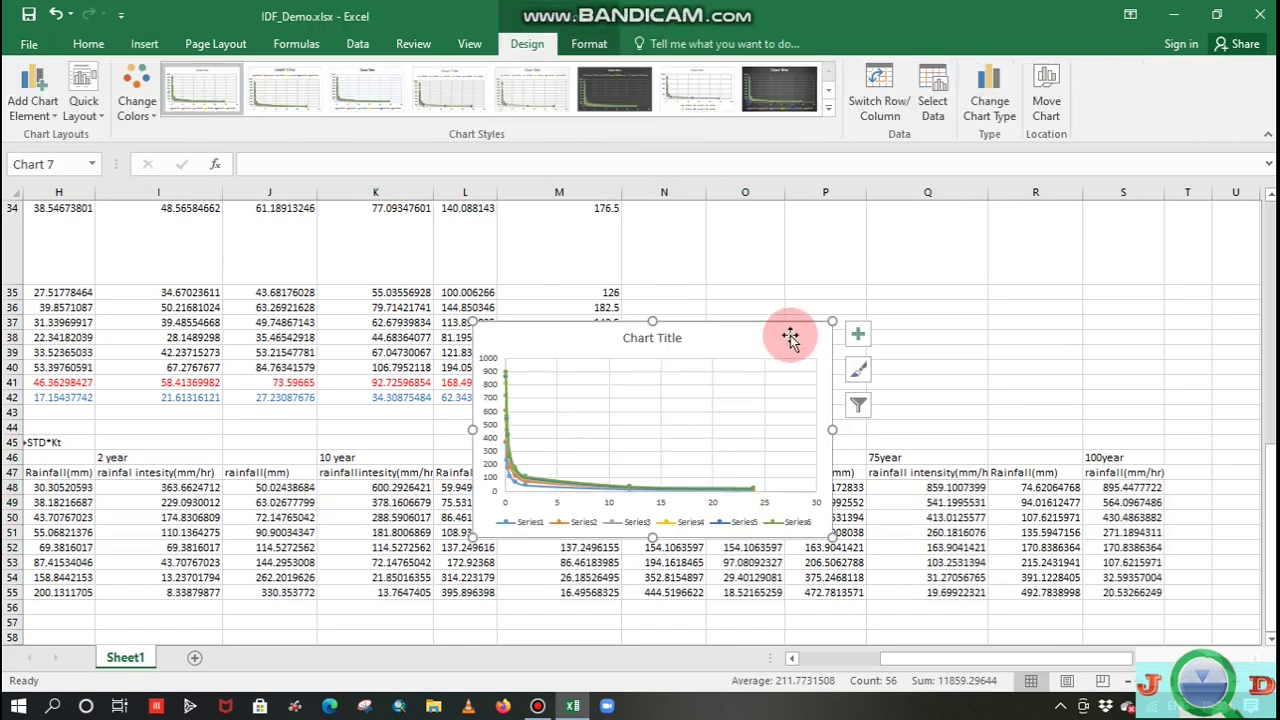
{"action": "left_click_drag", "start_coordinate": [790, 335], "coordinate": [952, 276]}
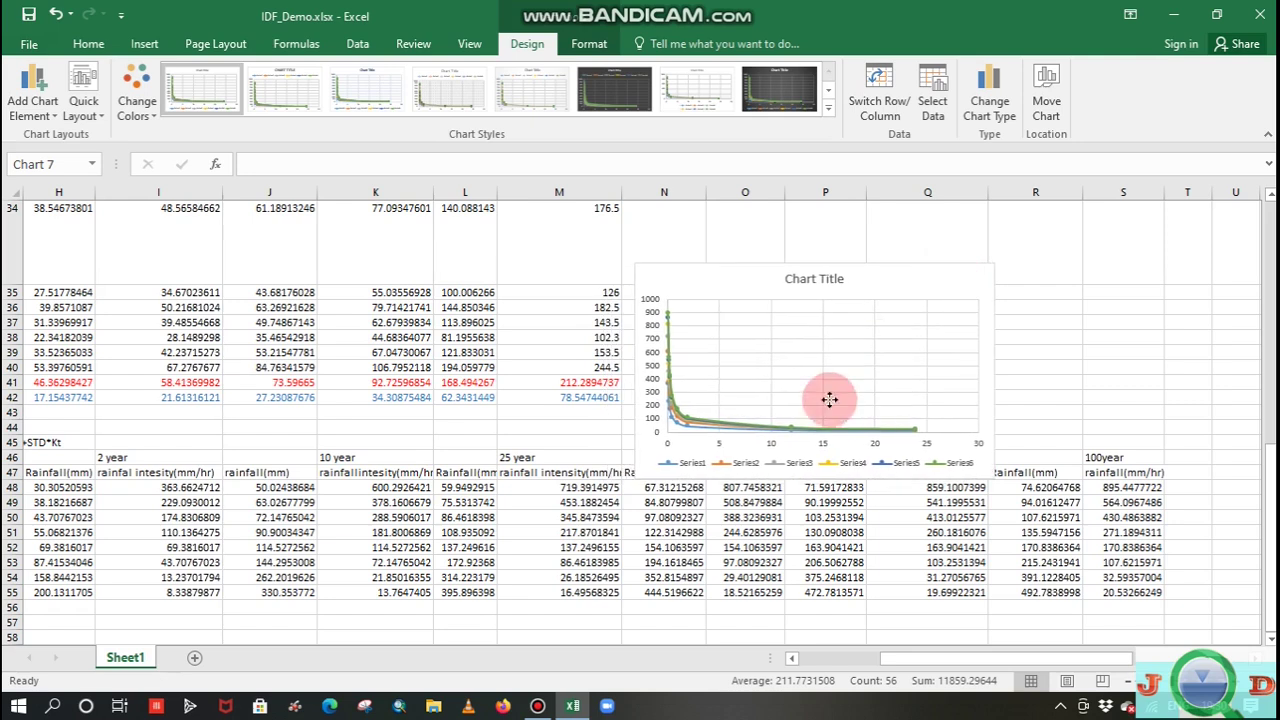
{"action": "left_click", "coordinate": [825, 446]}
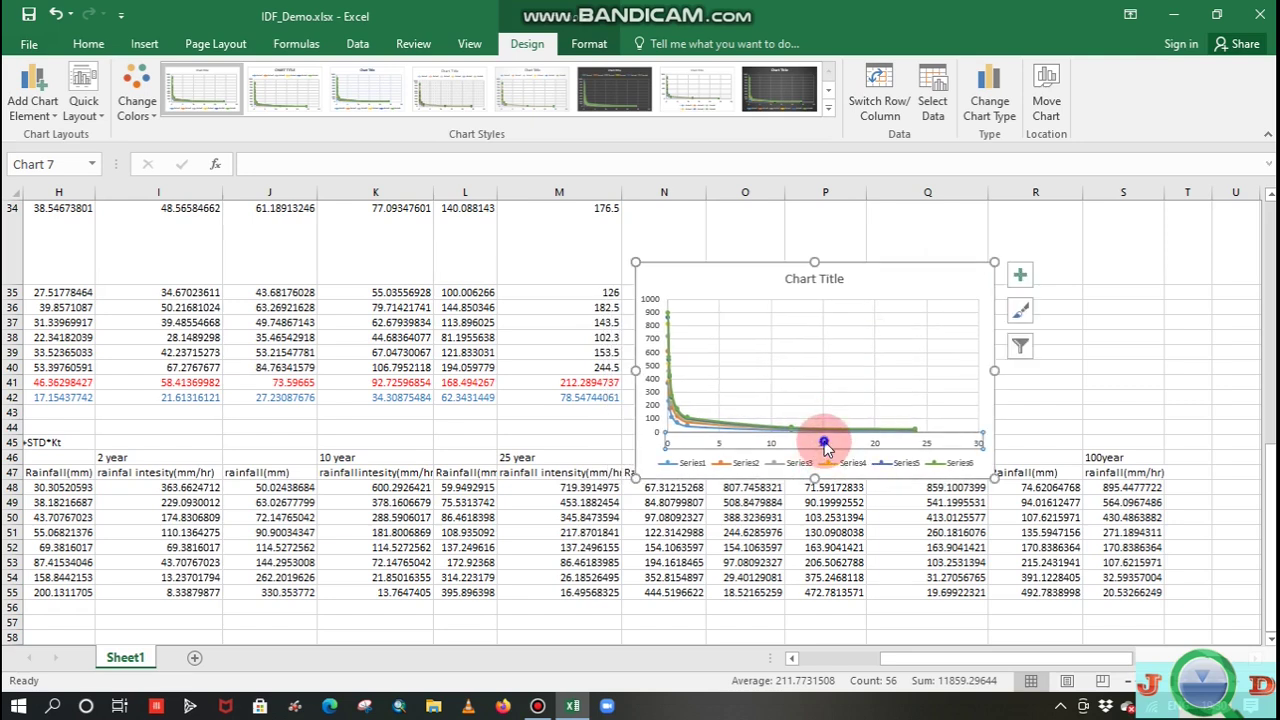
- Make the horizontal time axis base-10 logarithmic with the vertical axis crossing at 0.01
{"action": "right_click", "coordinate": [825, 446]}
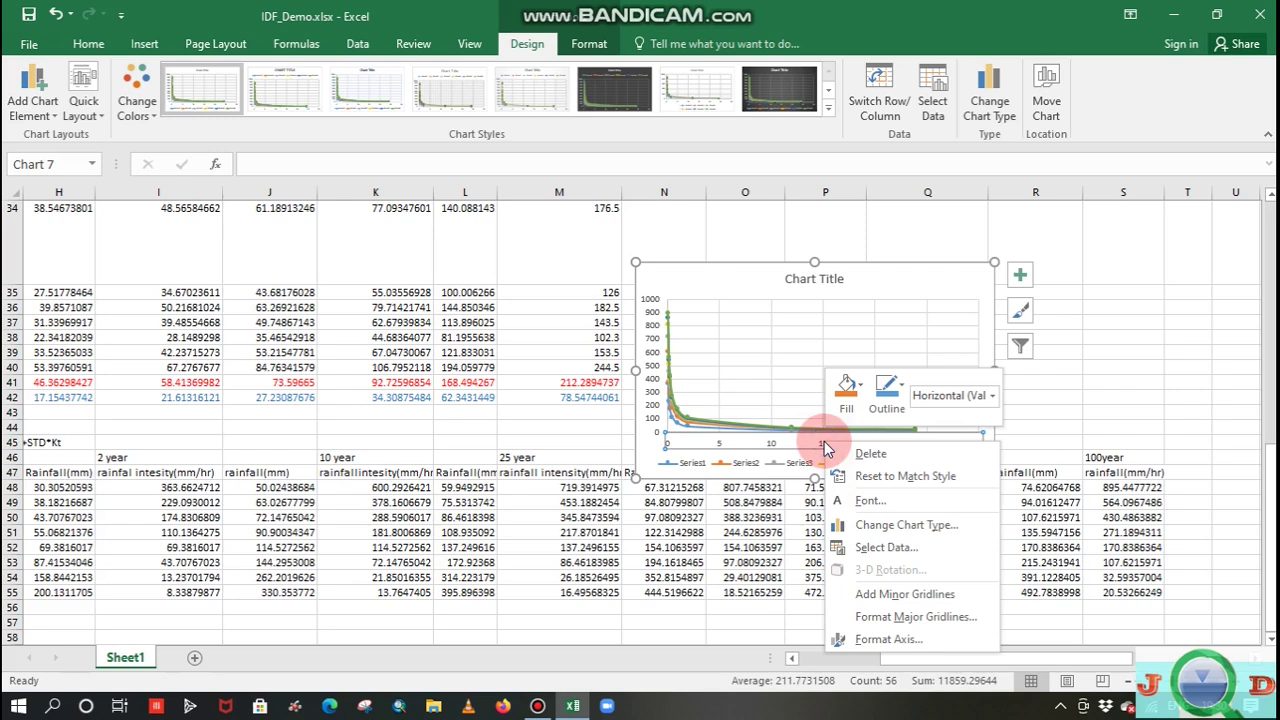
{"action": "left_click", "coordinate": [891, 637]}
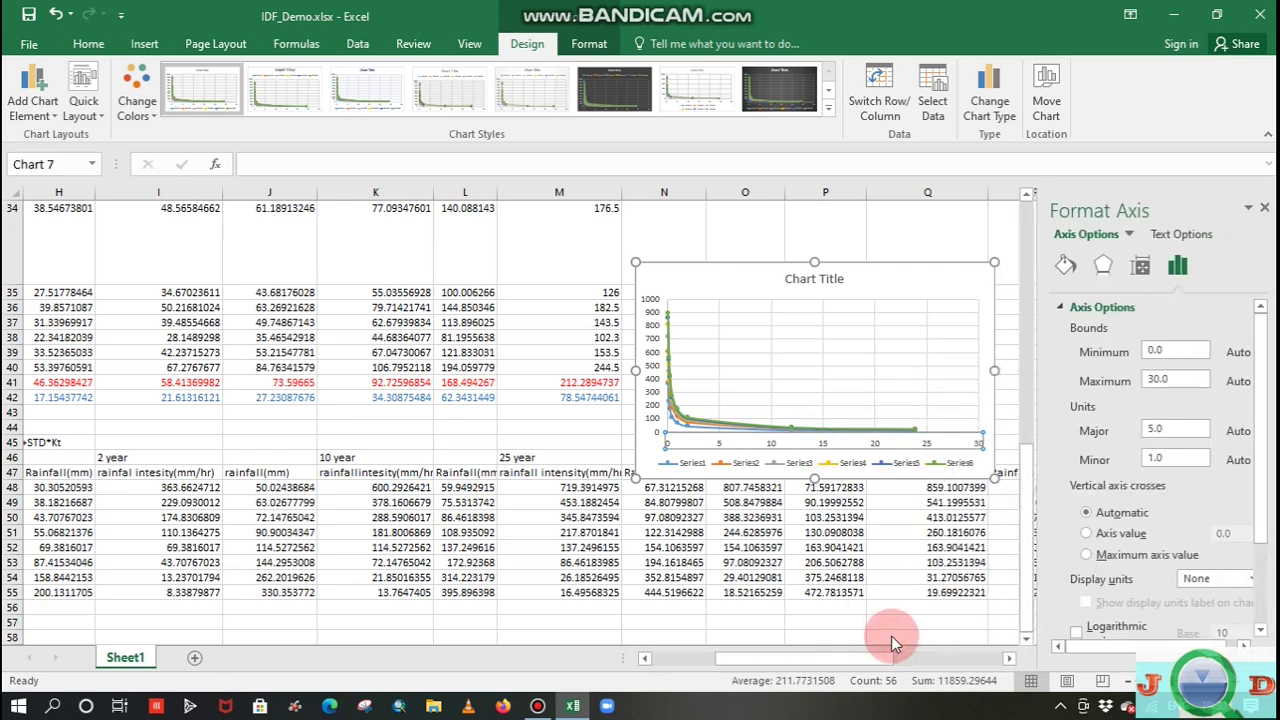
{"action": "left_click_drag", "start_coordinate": [1264, 428], "coordinate": [1262, 535]}
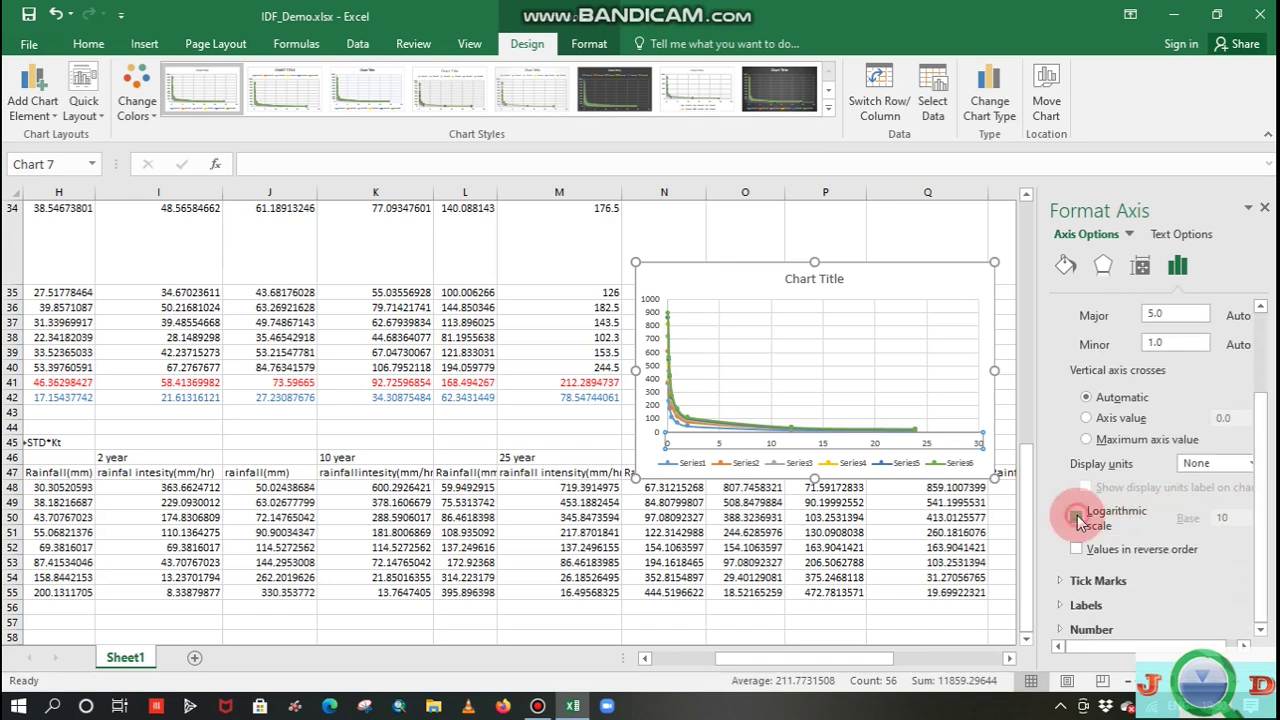
{"action": "left_click", "coordinate": [1076, 516]}
{"action": "left_click", "coordinate": [1090, 419]}
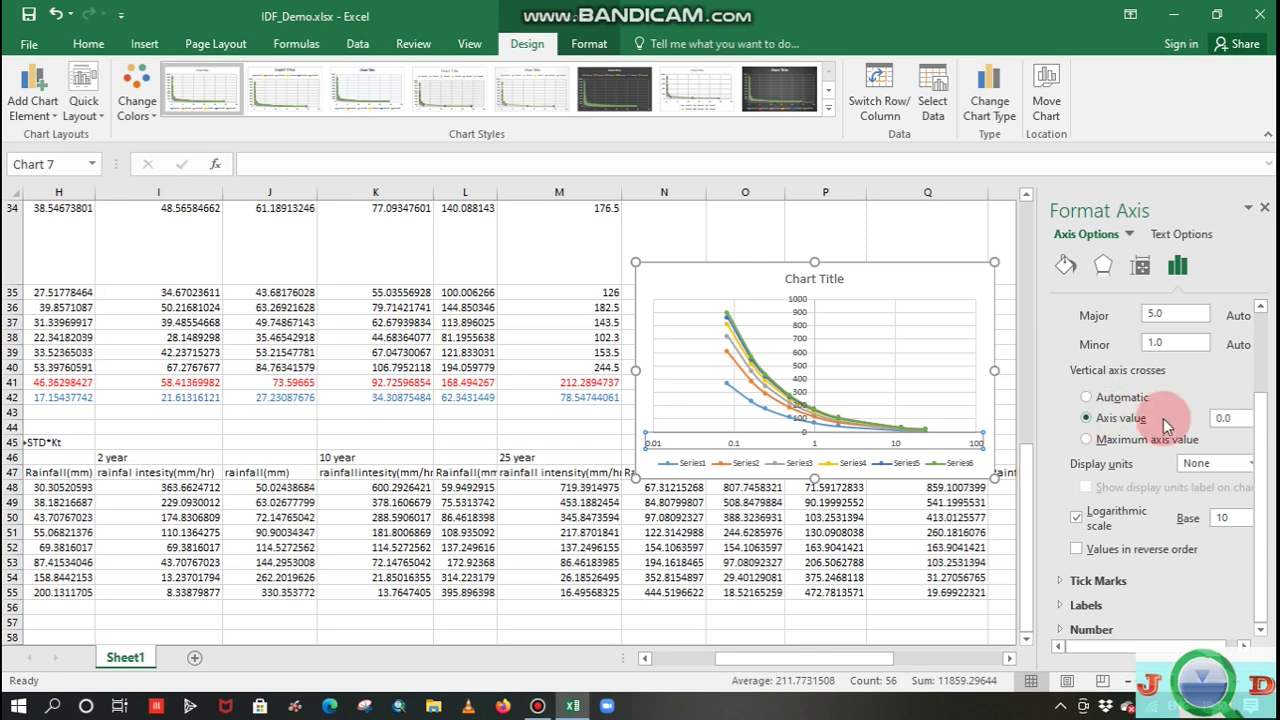
{"action": "left_click", "coordinate": [1233, 418]}
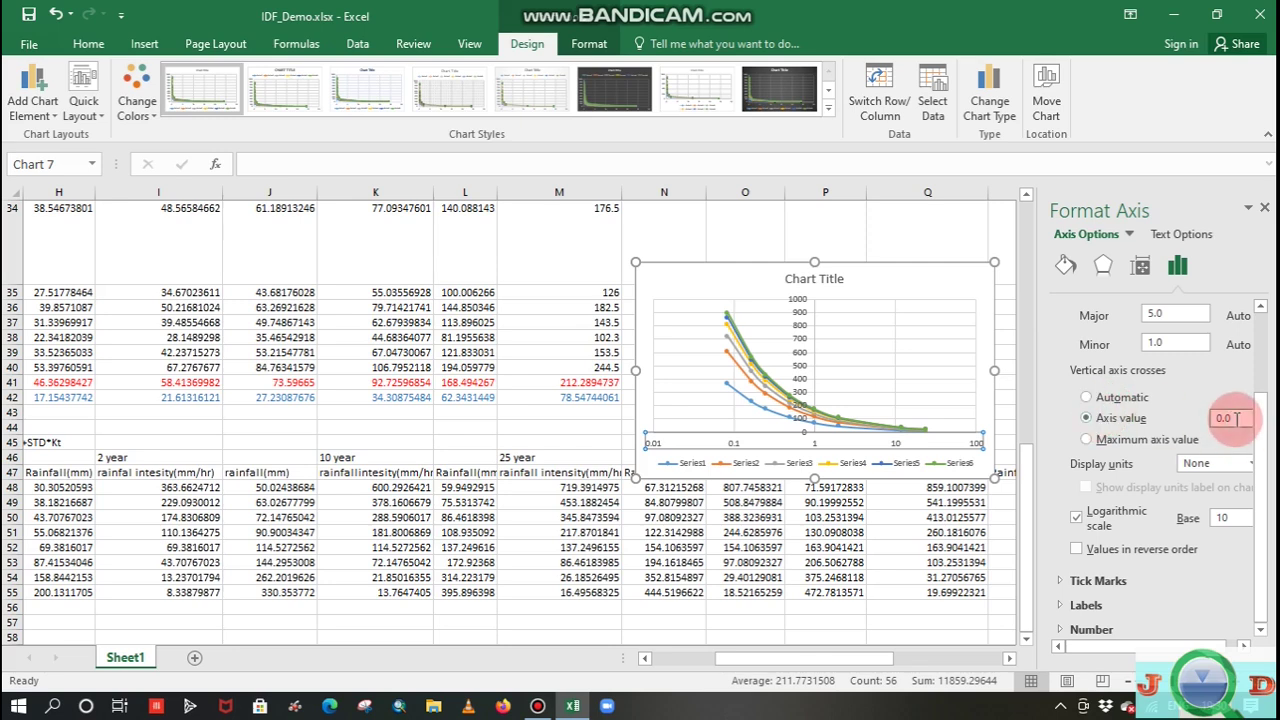
{"action": "type", "text": "1"}
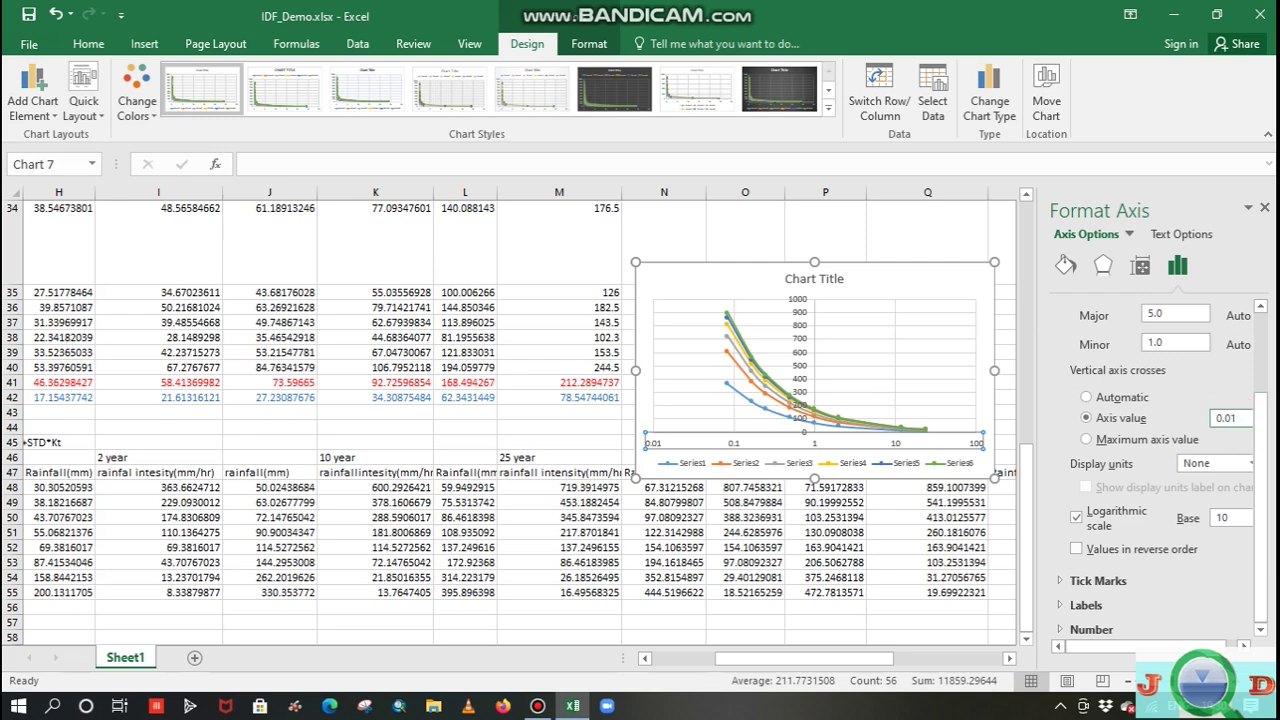
{"action": "key", "text": "Return"}
{"action": "left_click", "coordinate": [1225, 400]}
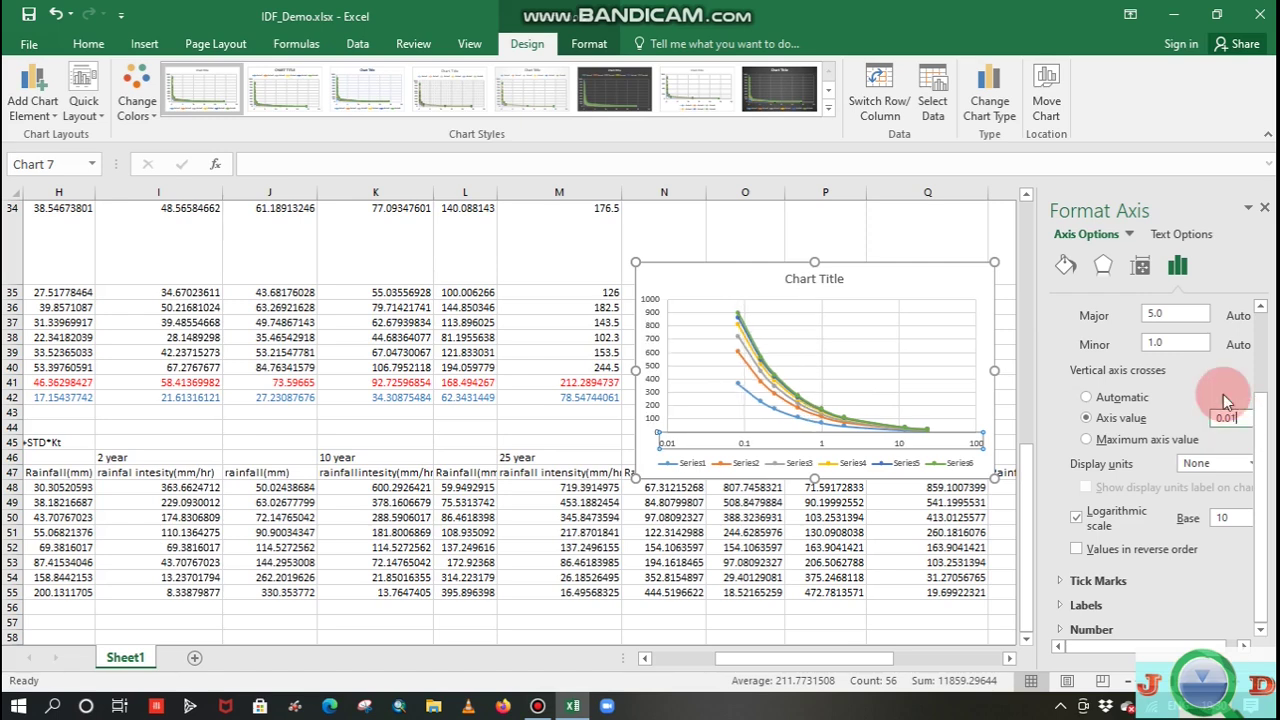
{"action": "left_click", "coordinate": [1264, 208]}
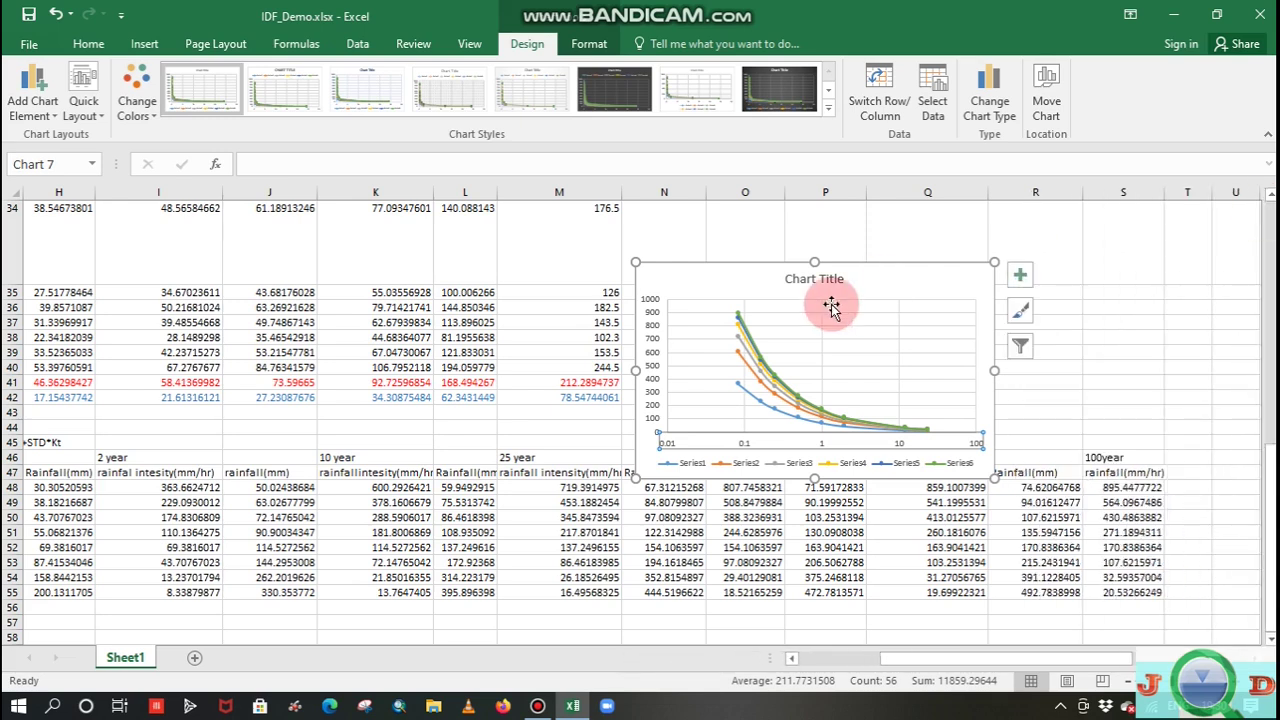
{"action": "left_click", "coordinate": [660, 390]}
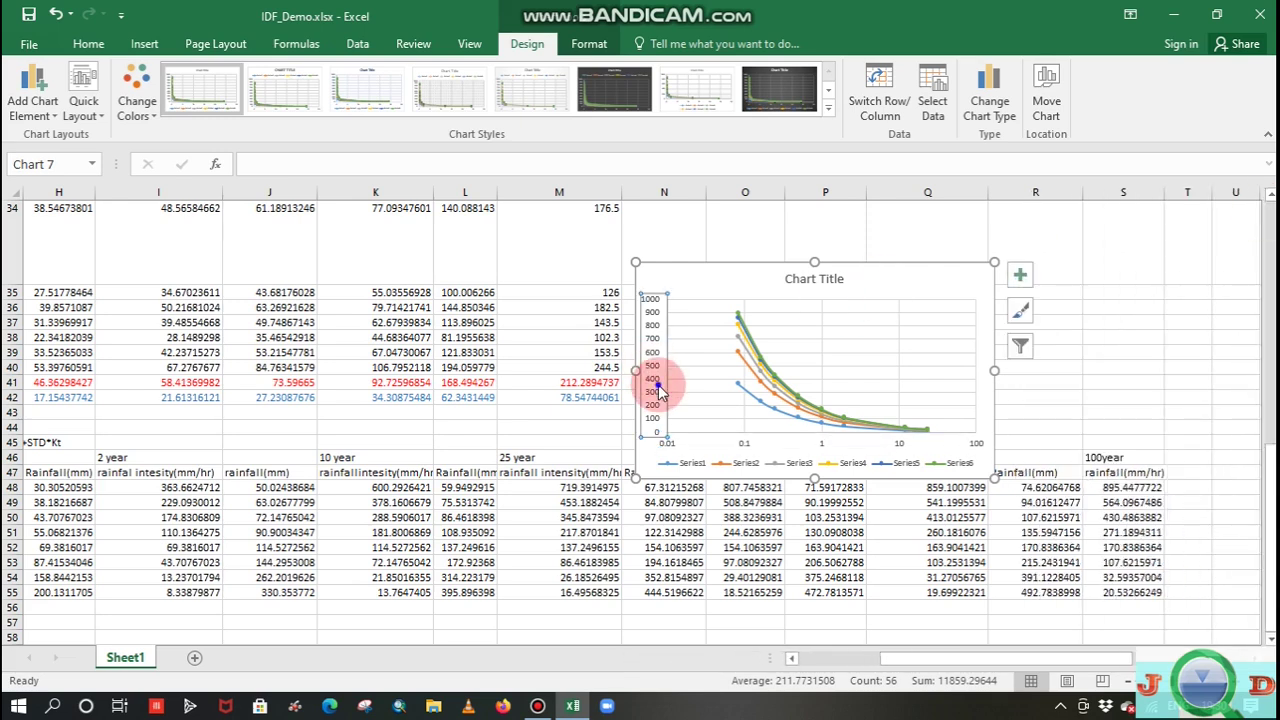
- Make the vertical intensity axis base-10 logarithmic, spanning 1 to 1000
{"action": "right_click", "coordinate": [660, 390]}
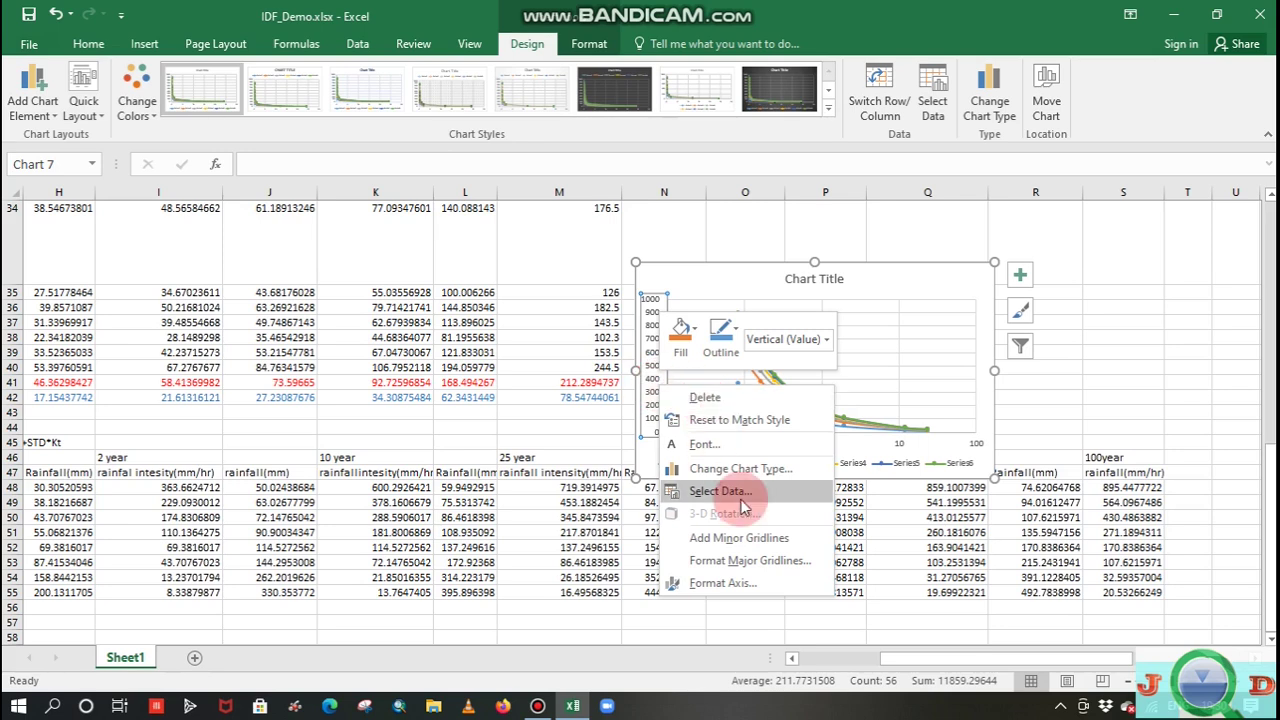
{"action": "left_click", "coordinate": [722, 583]}
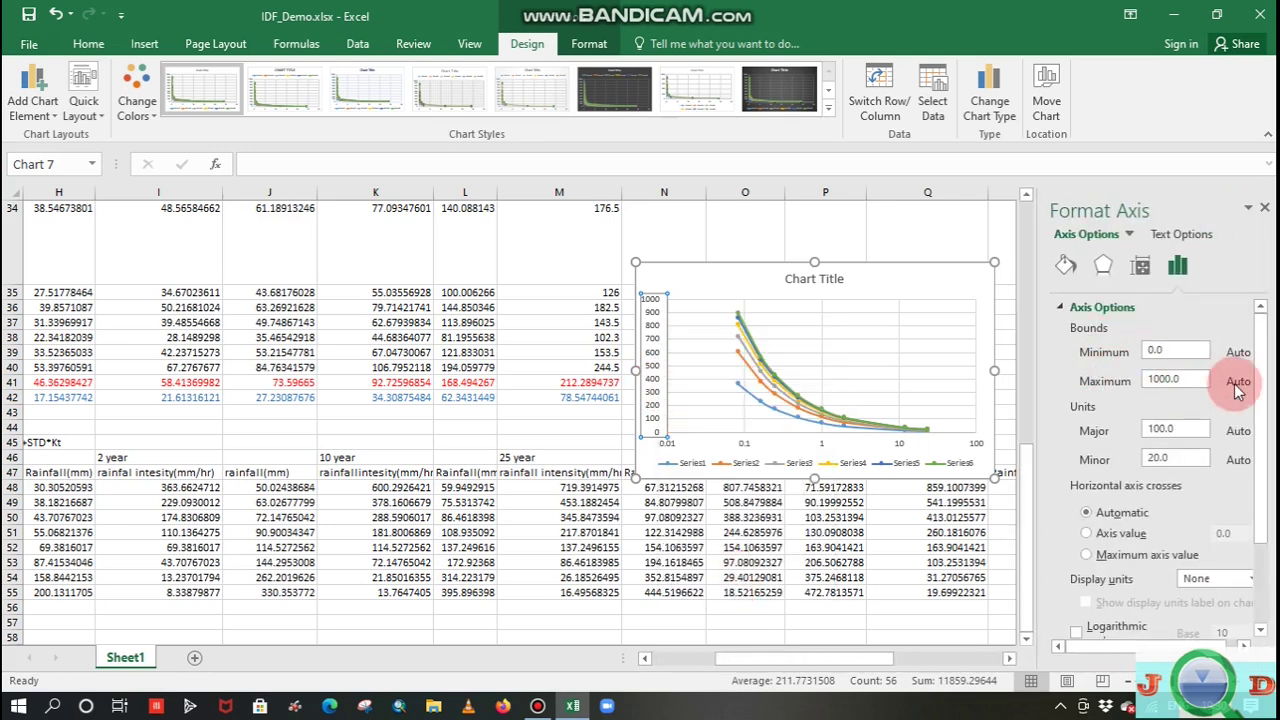
{"action": "left_click_drag", "start_coordinate": [1258, 400], "coordinate": [1258, 525]}
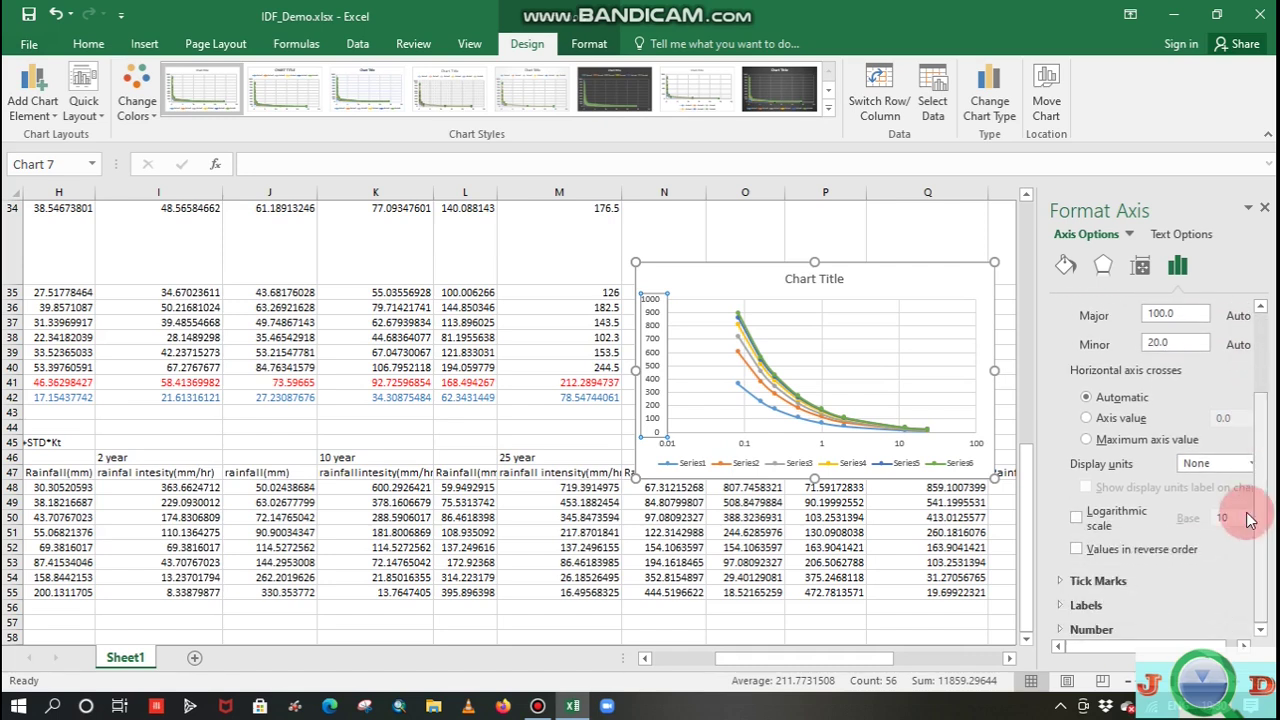
{"action": "left_click", "coordinate": [1077, 518]}
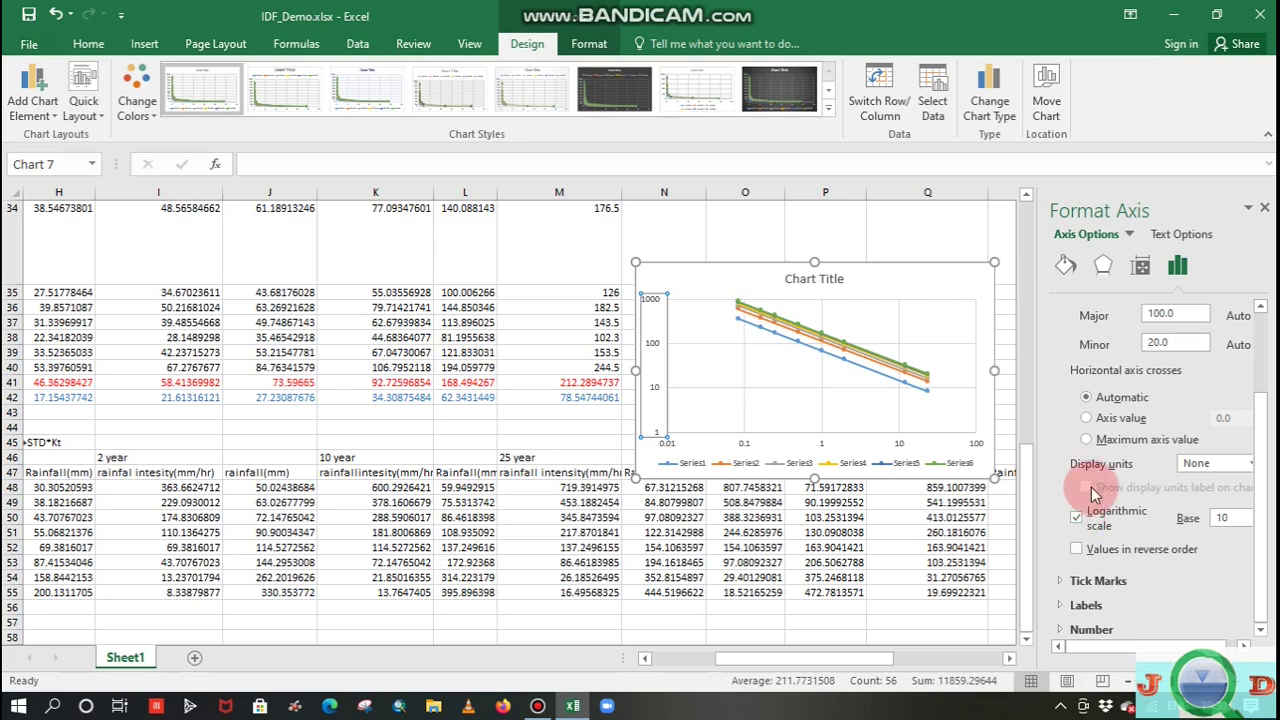
{"action": "left_click", "coordinate": [1260, 432]}
{"action": "left_click_drag", "start_coordinate": [1260, 432], "coordinate": [1268, 203]}
{"action": "left_click", "coordinate": [1265, 207]}
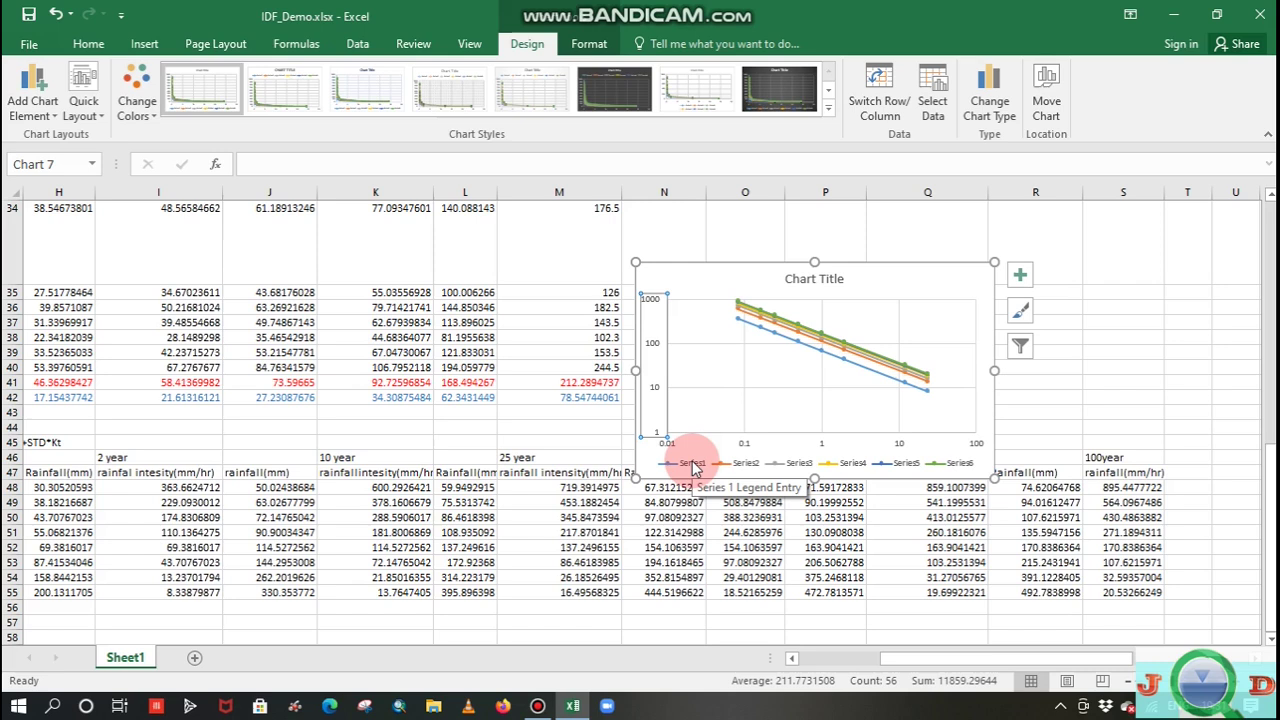
- Open the chart's Select Data Source dialog from the legend
{"action": "left_click", "coordinate": [695, 467]}
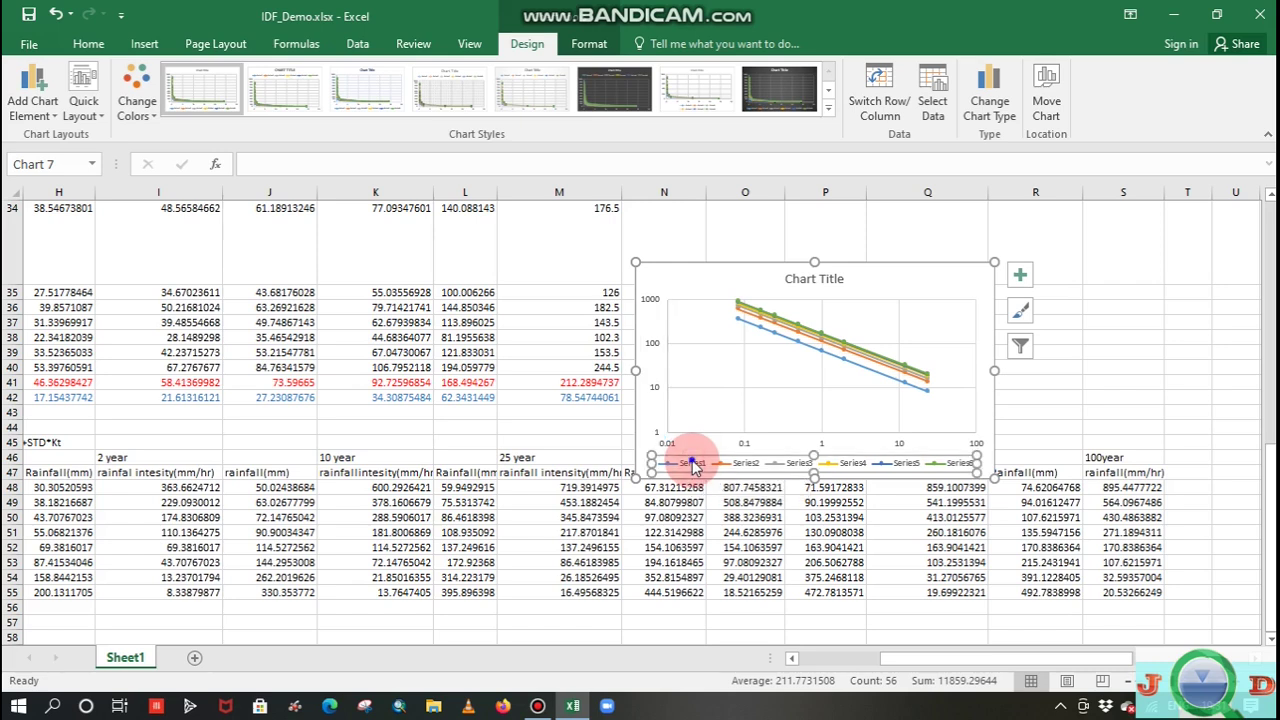
{"action": "right_click", "coordinate": [695, 467]}
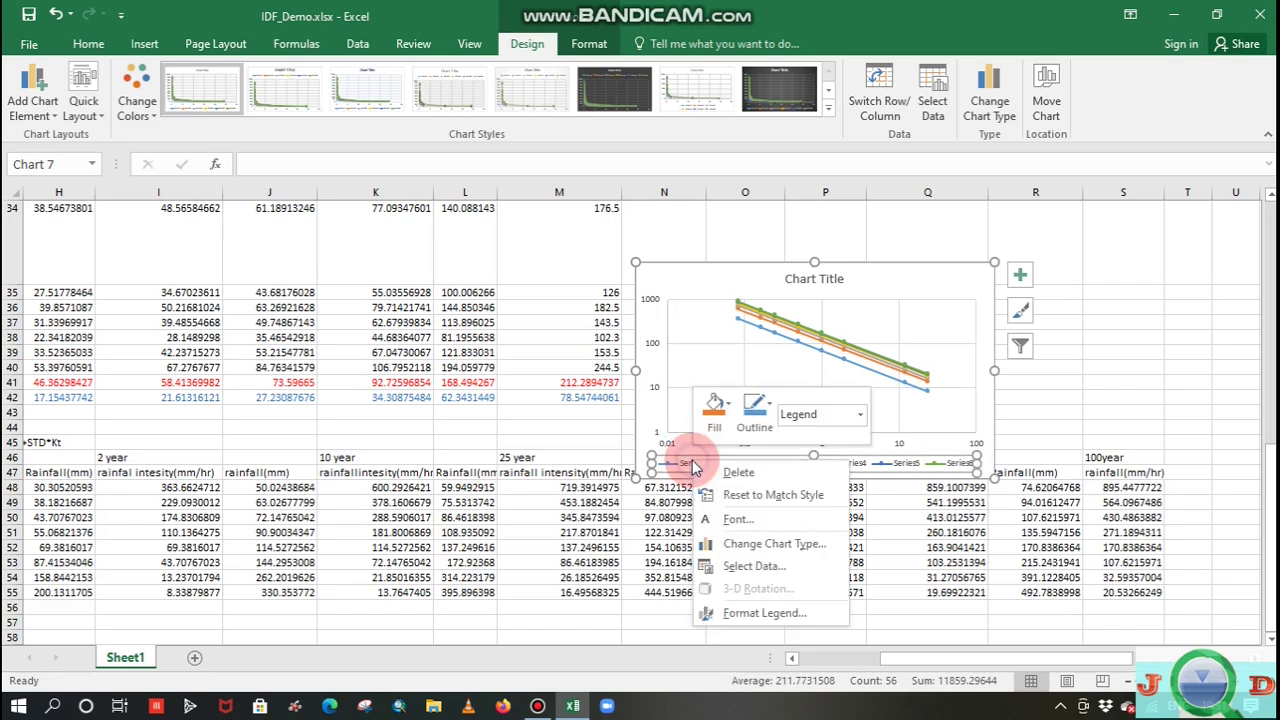
{"action": "left_click", "coordinate": [757, 566]}
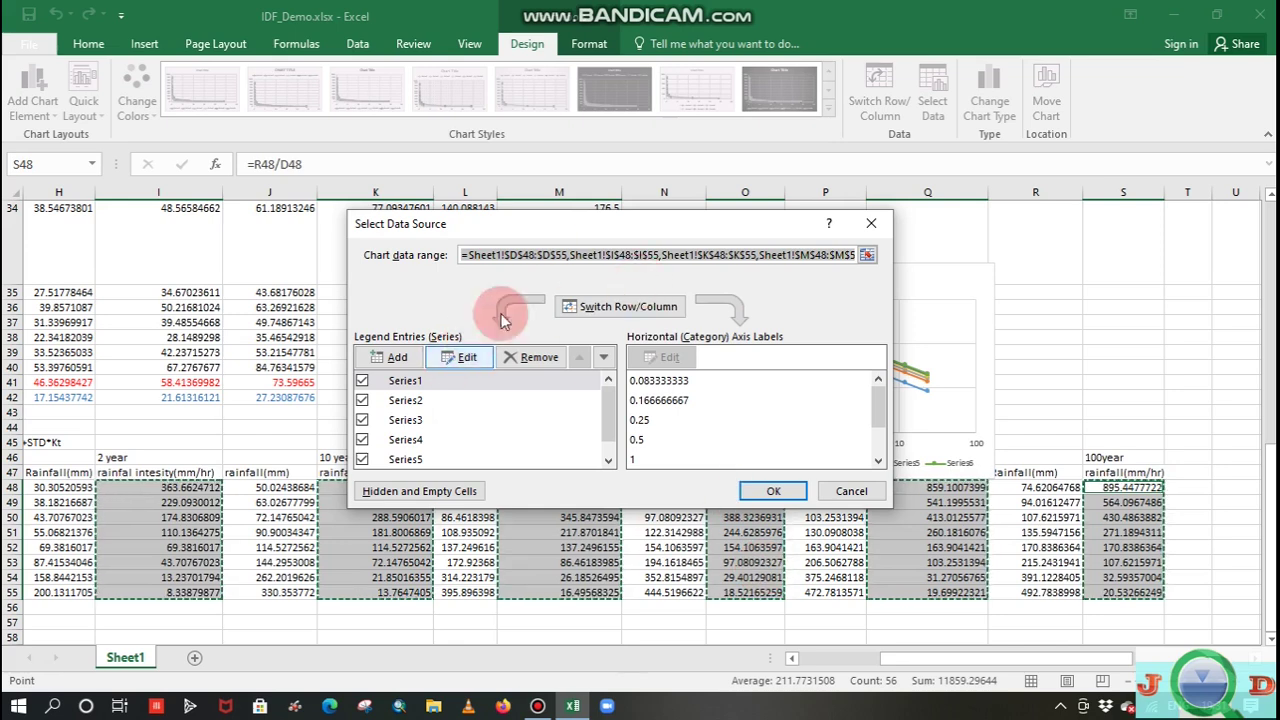
{"action": "left_click_drag", "start_coordinate": [615, 230], "coordinate": [786, 303]}
- Rename Series1 and Series2 to 2yr and 10yr
{"action": "left_click", "coordinate": [578, 454]}
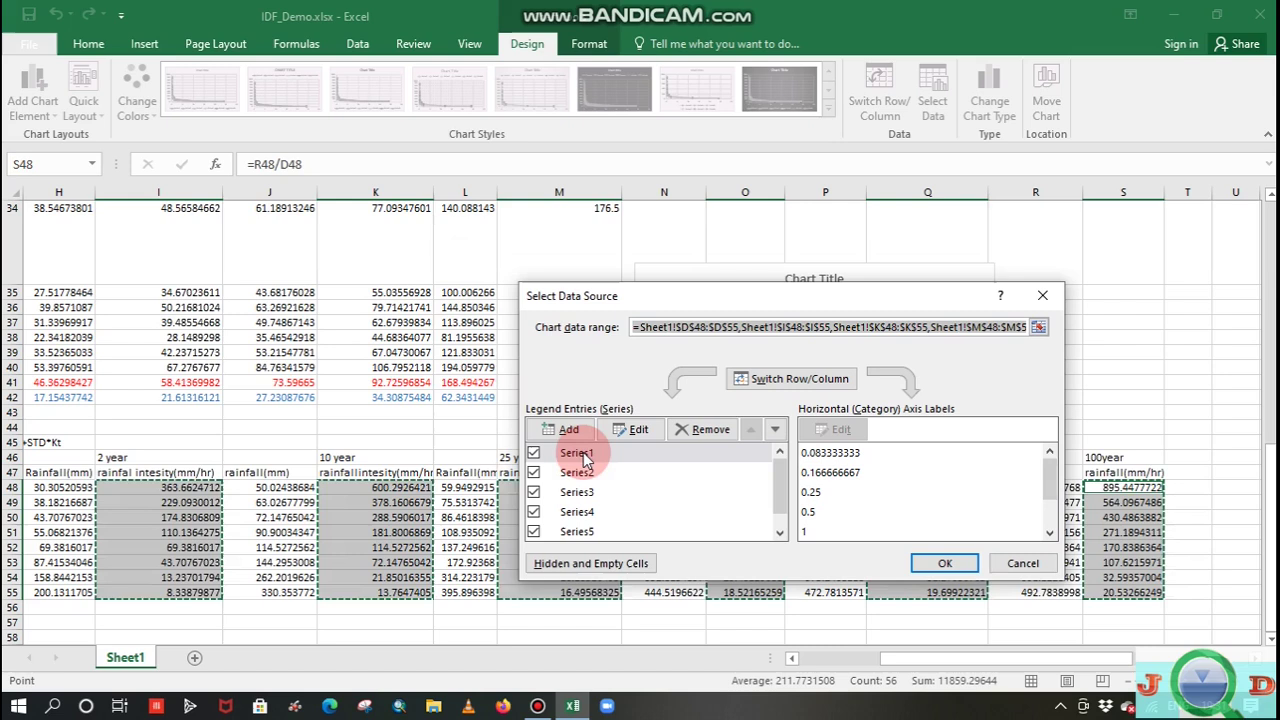
{"action": "left_click", "coordinate": [638, 432]}
{"action": "left_click", "coordinate": [528, 330]}
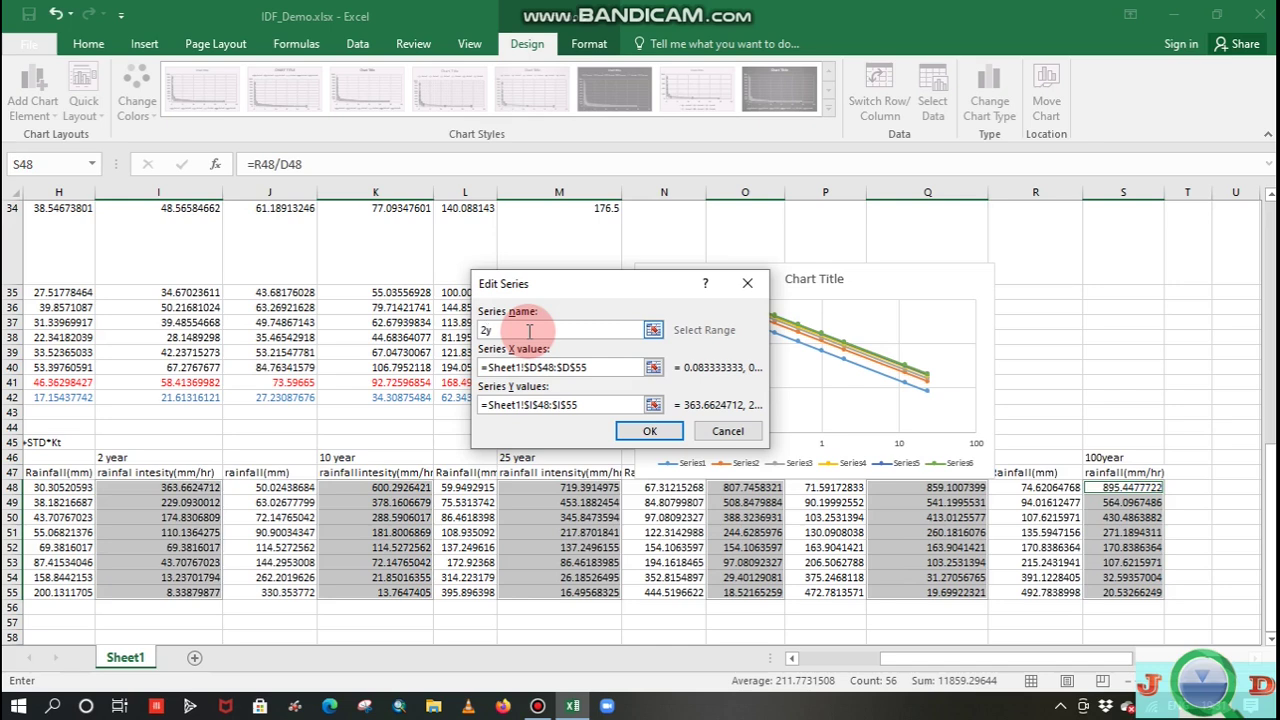
{"action": "type", "text": "2yr"}
{"action": "left_click", "coordinate": [648, 431]}
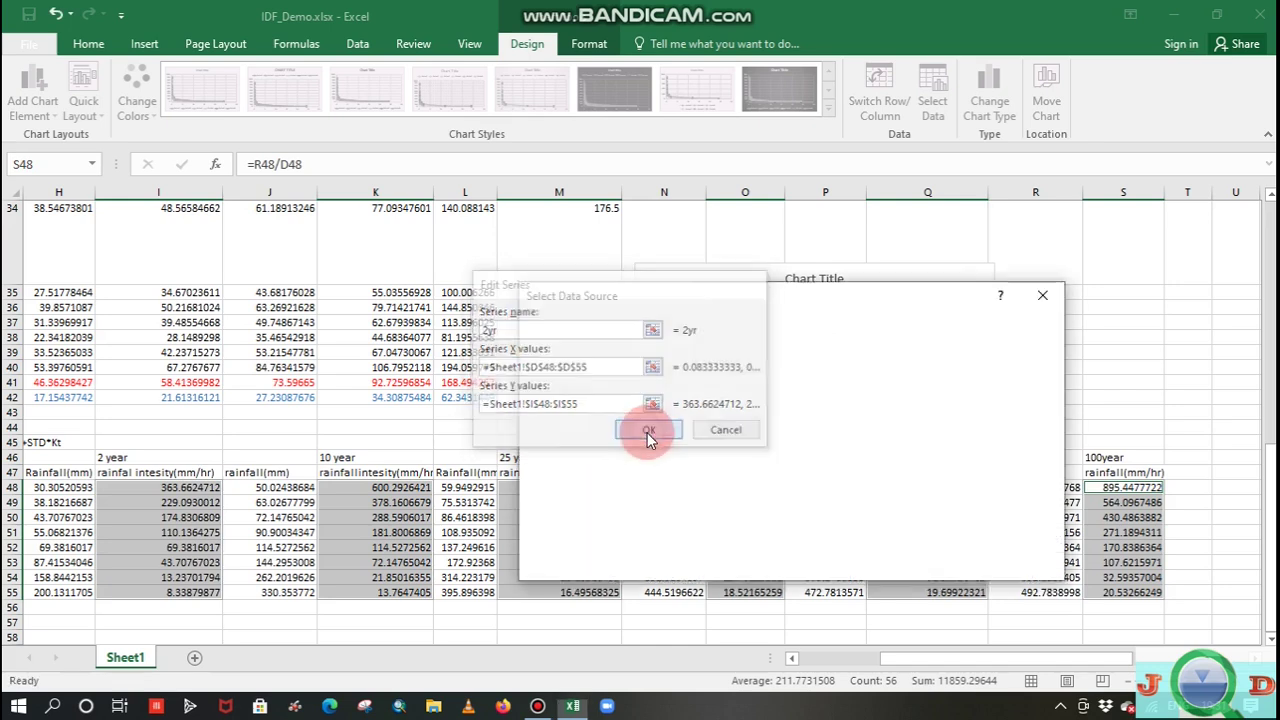
{"action": "left_click", "coordinate": [577, 472]}
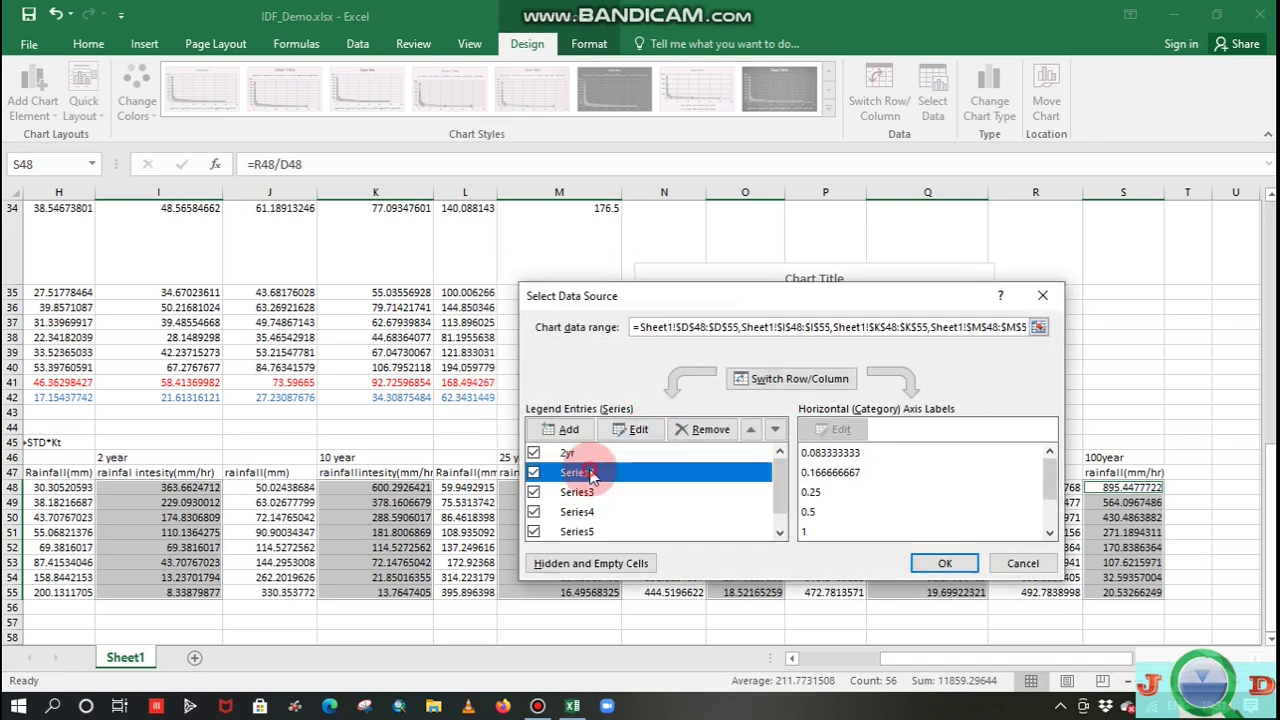
{"action": "left_click", "coordinate": [636, 432]}
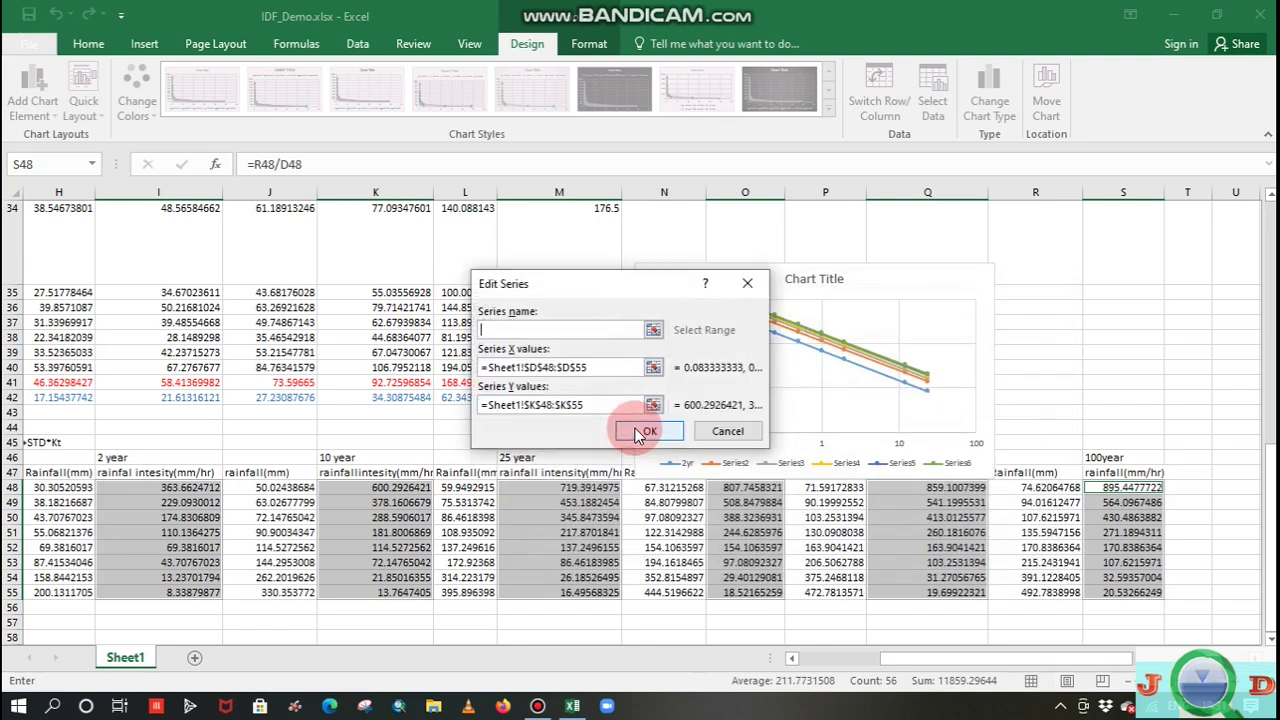
{"action": "left_click", "coordinate": [590, 327]}
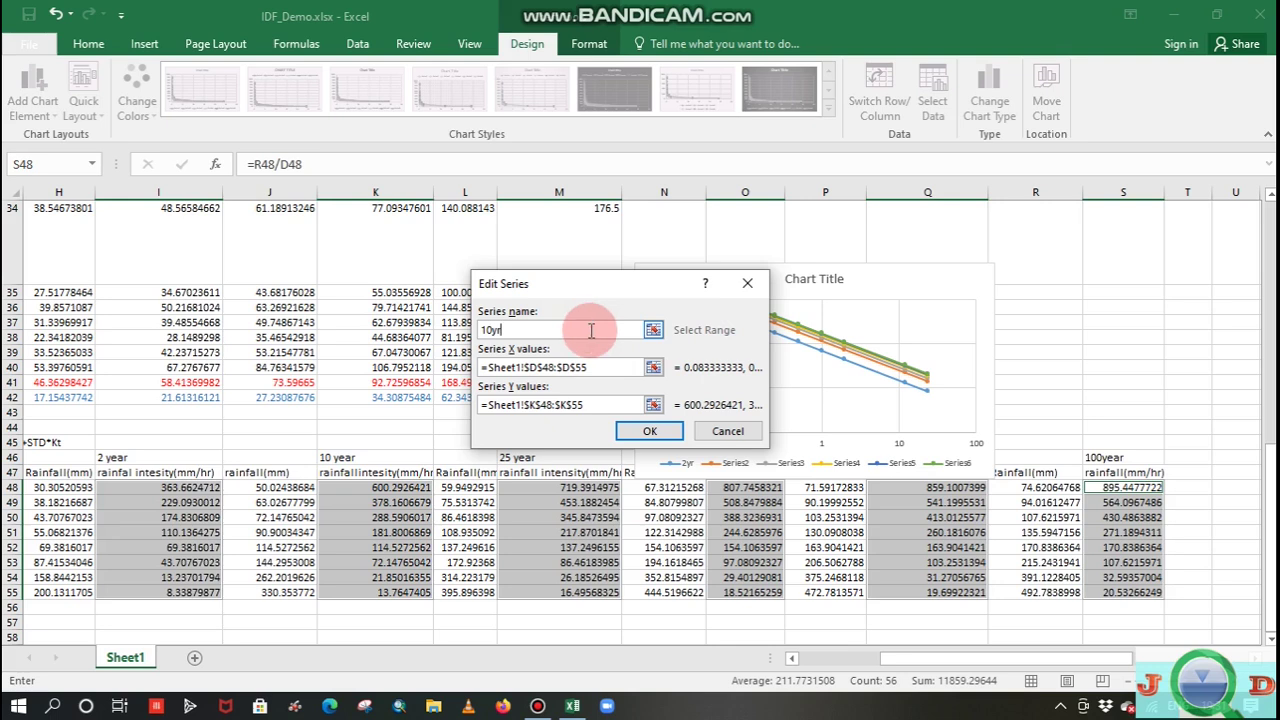
{"action": "left_click", "coordinate": [650, 431]}
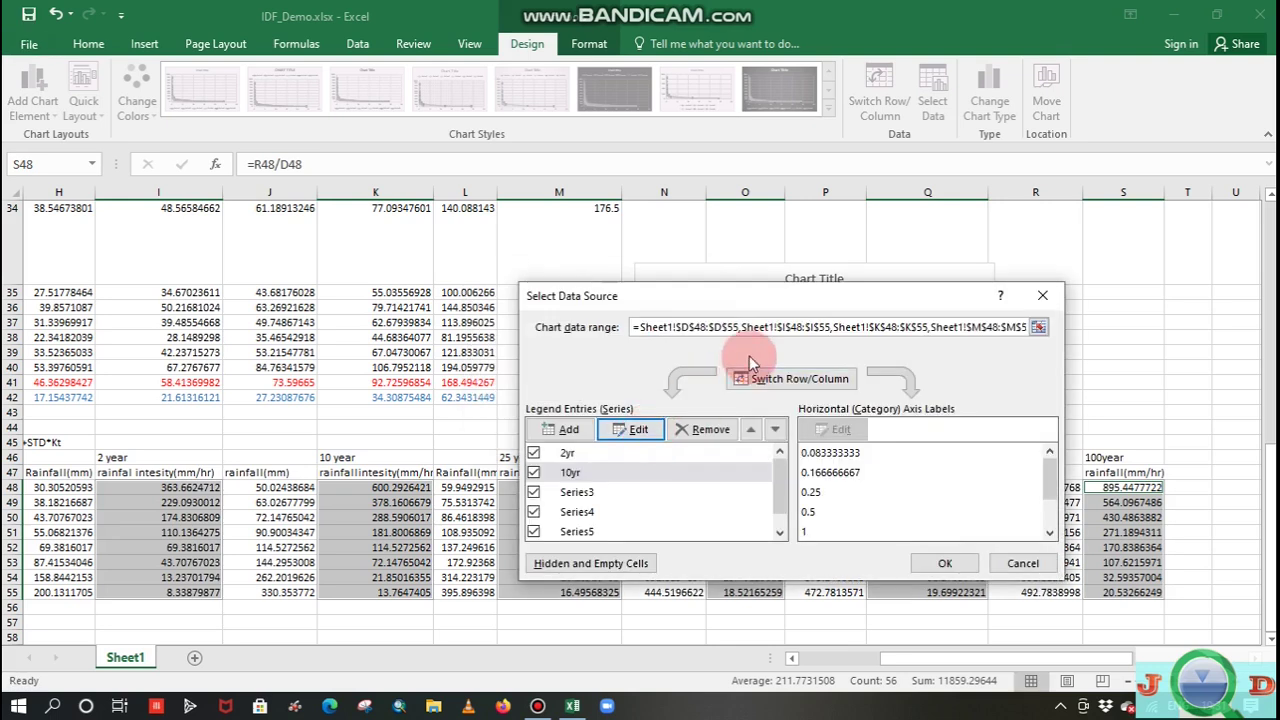
- Rename Series3 and Series4 to 25yr and 50yr
{"action": "left_click_drag", "start_coordinate": [805, 294], "coordinate": [991, 183]}
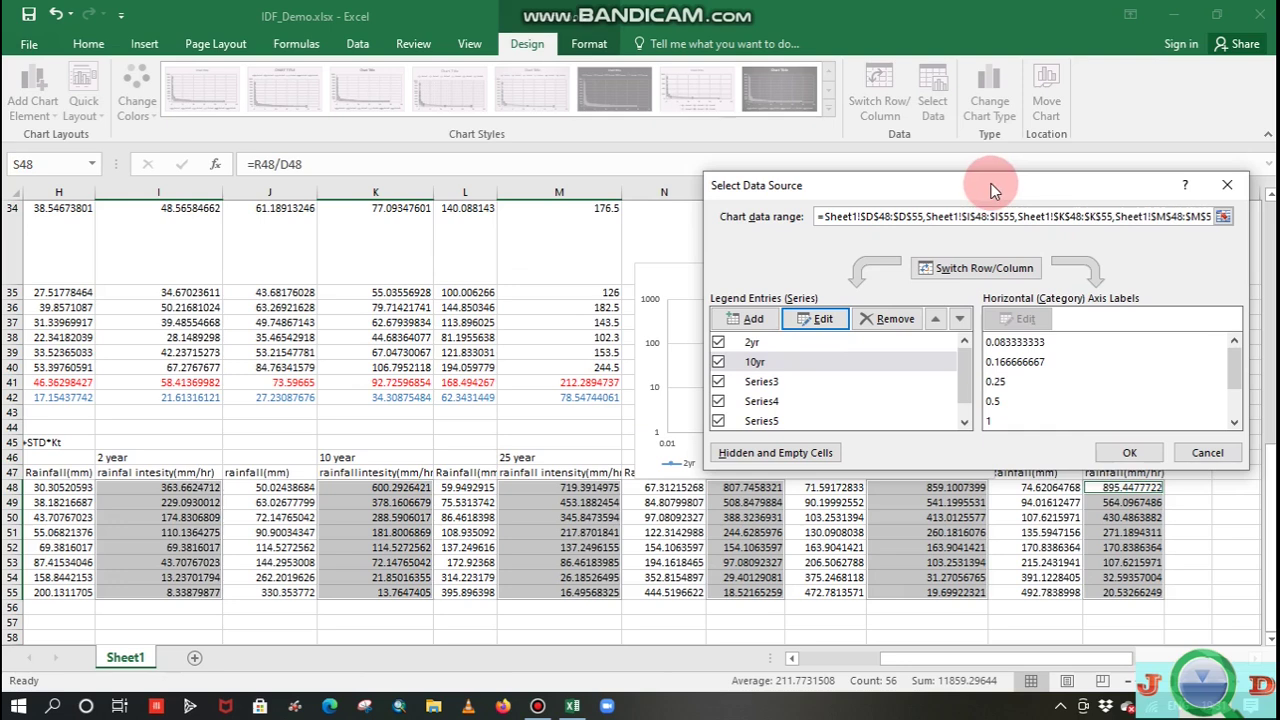
{"action": "left_click", "coordinate": [762, 381]}
{"action": "left_click", "coordinate": [813, 324]}
{"action": "left_click", "coordinate": [541, 330]}
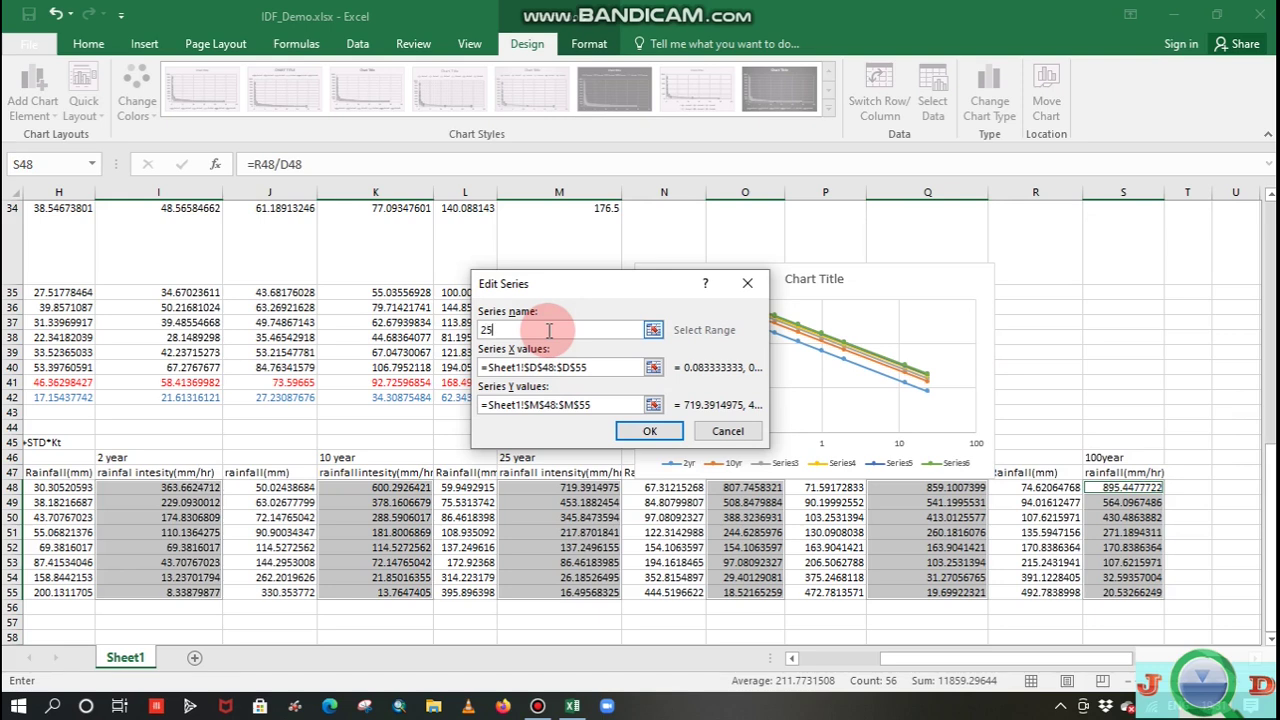
{"action": "left_click", "coordinate": [650, 430]}
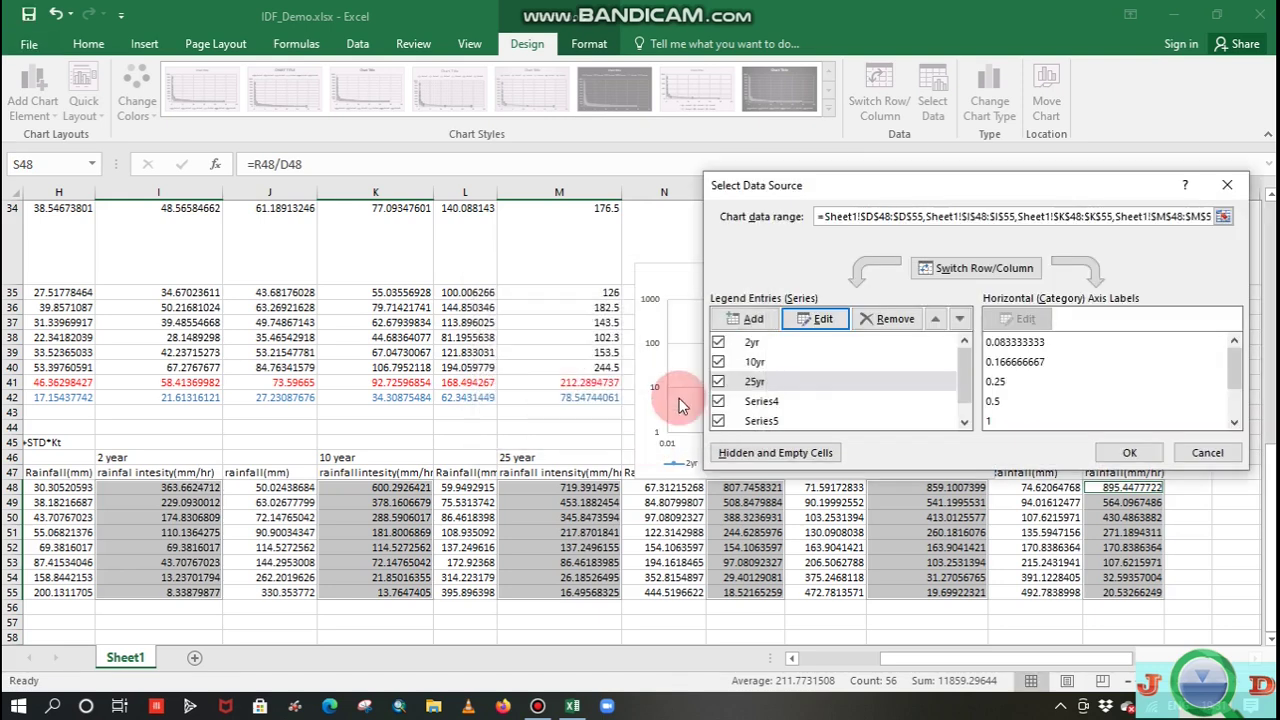
{"action": "left_click", "coordinate": [752, 401]}
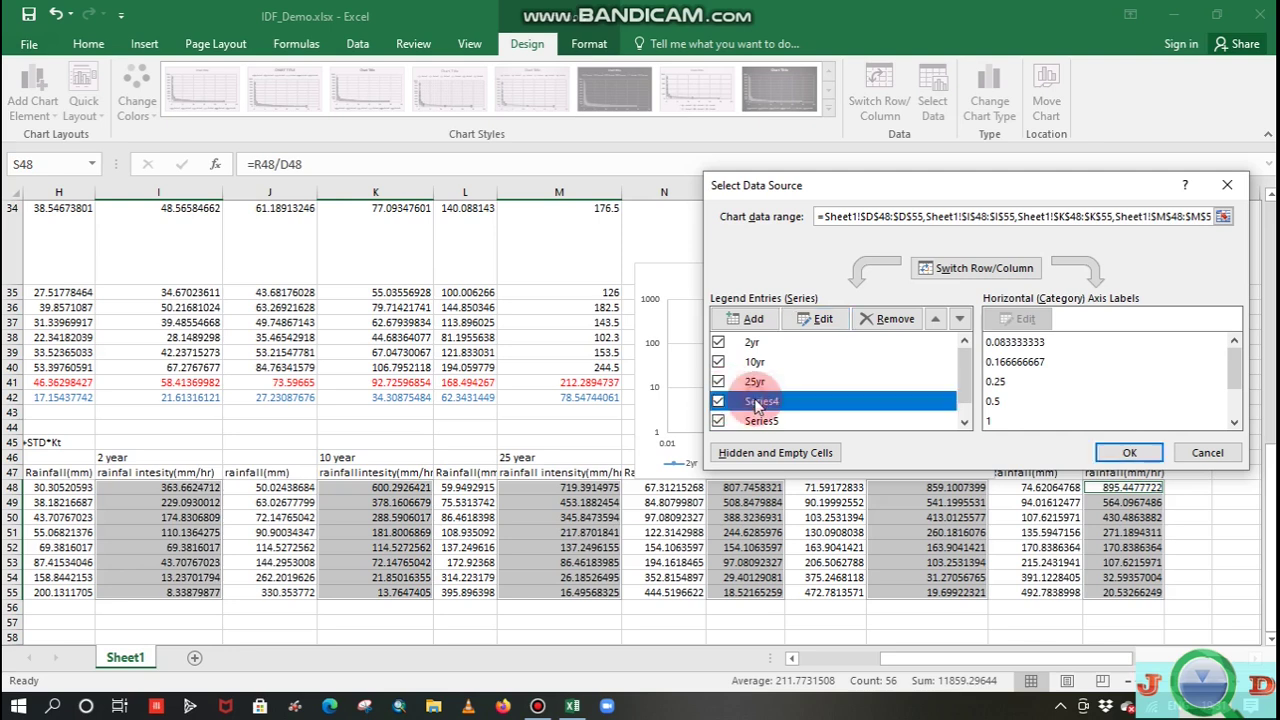
{"action": "left_click", "coordinate": [815, 320]}
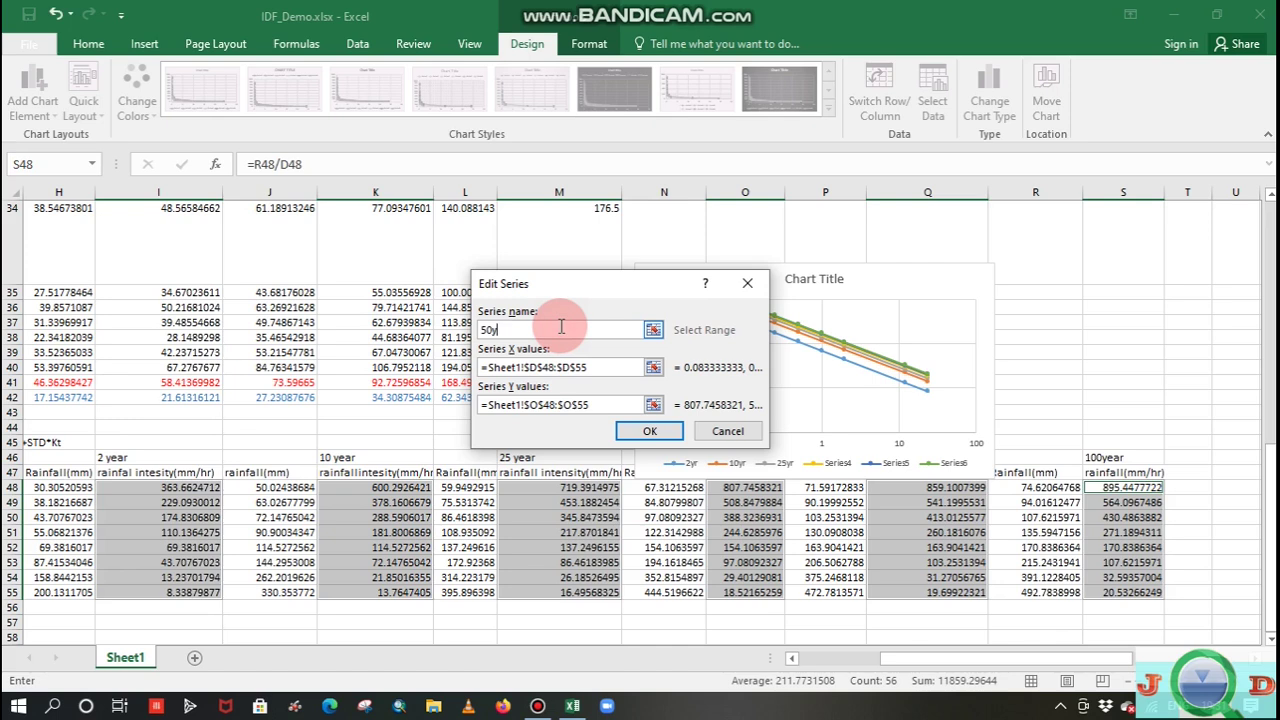
{"action": "left_click", "coordinate": [626, 440]}
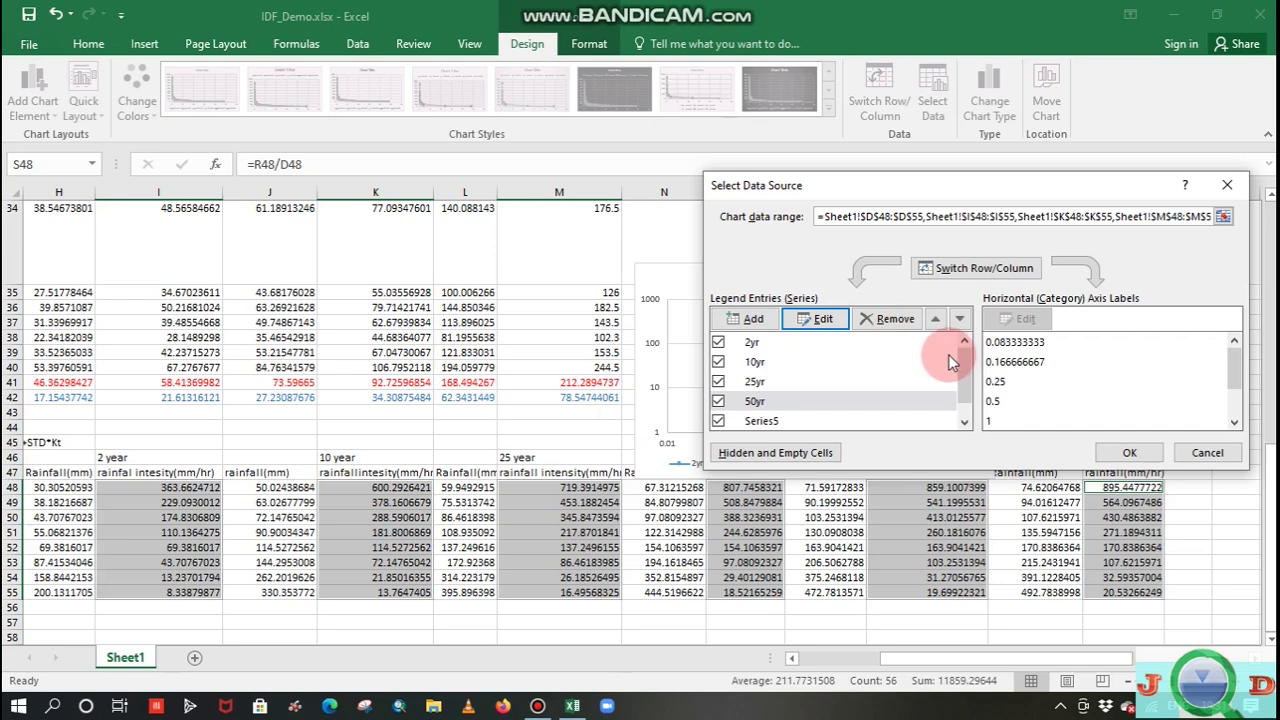
{"action": "left_click", "coordinate": [960, 372]}
{"action": "left_click_drag", "start_coordinate": [967, 372], "coordinate": [967, 390]}
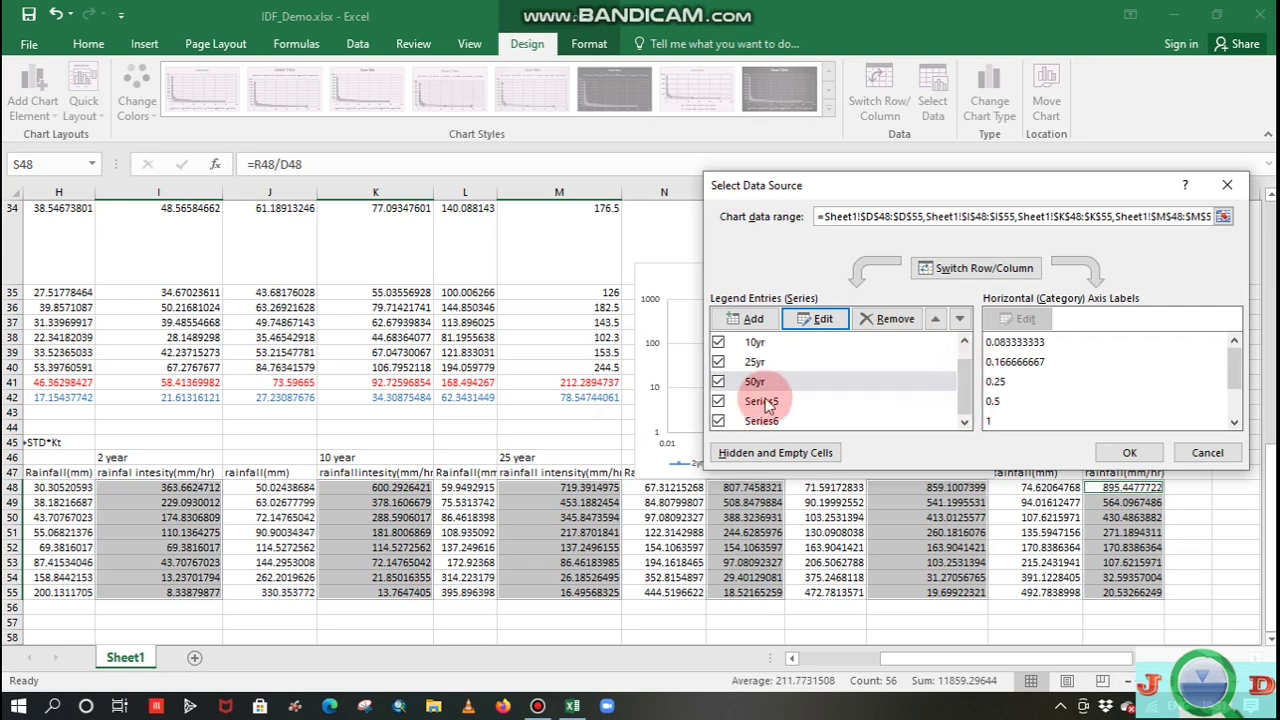
- Rename Series5 and Series6 to 75yr and 100yr and confirm the dialog
{"action": "left_click", "coordinate": [762, 401]}
{"action": "left_click", "coordinate": [822, 320]}
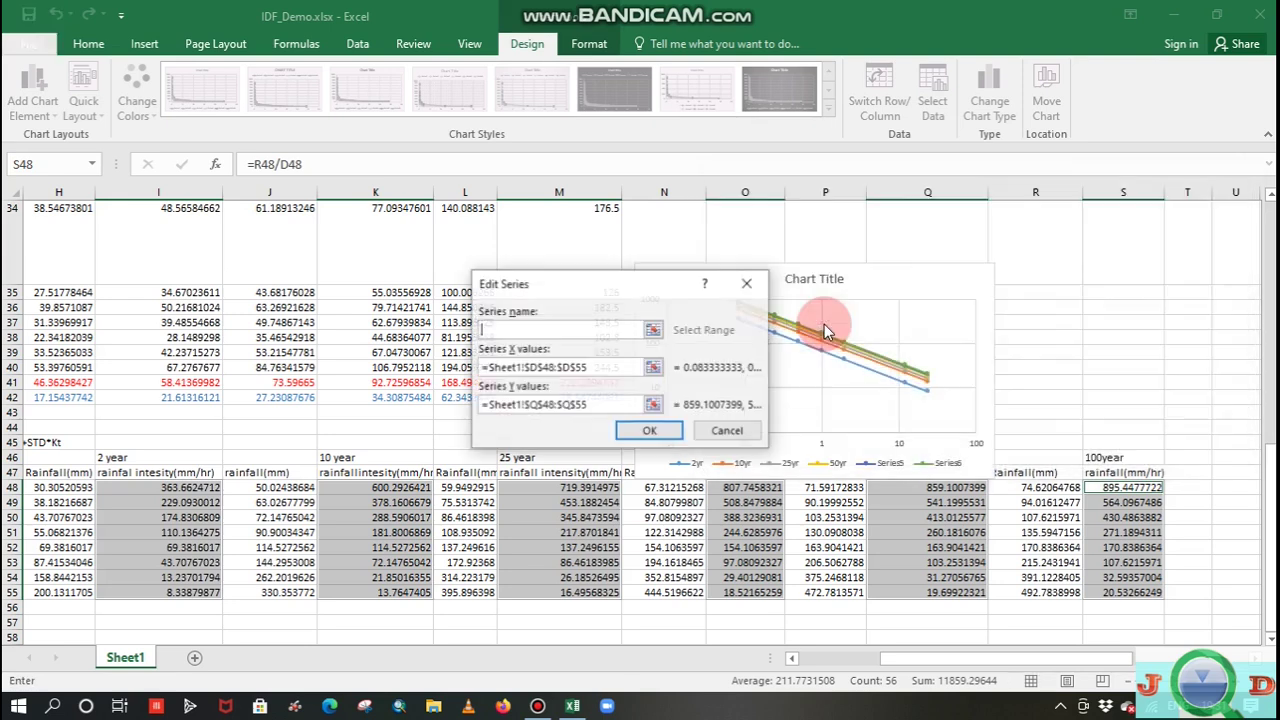
{"action": "left_click", "coordinate": [628, 332]}
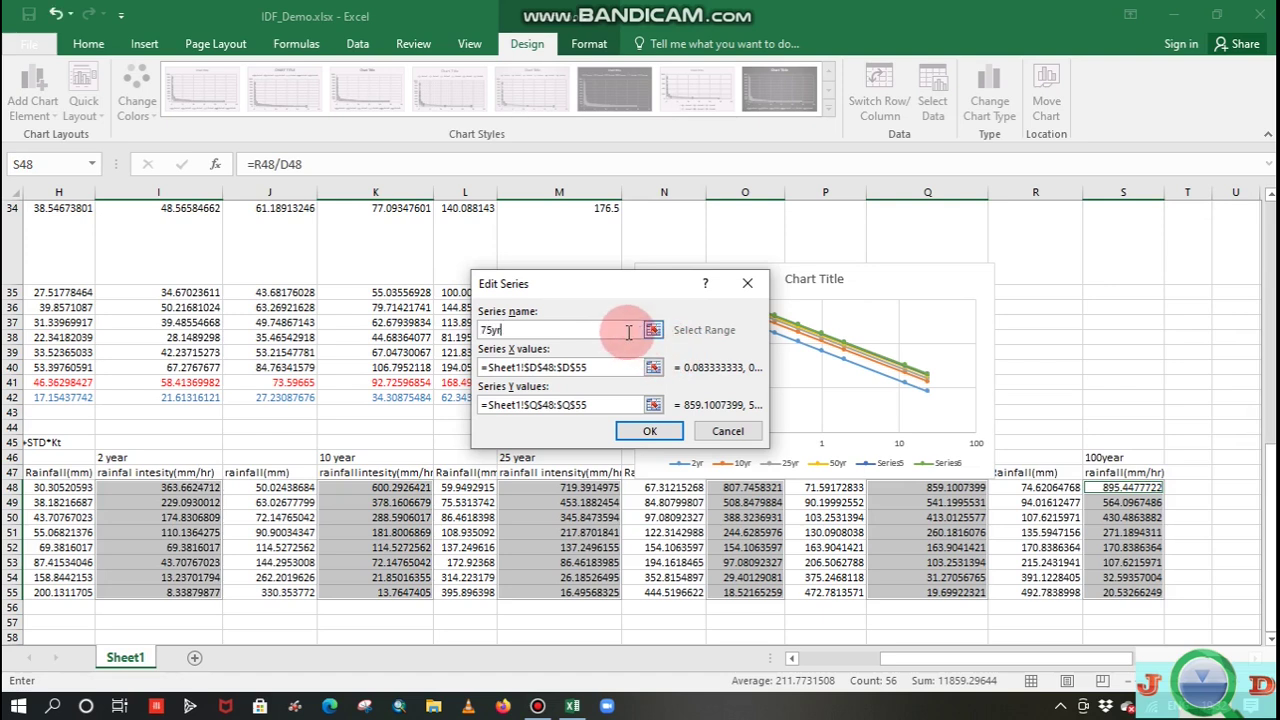
{"action": "left_click", "coordinate": [650, 431]}
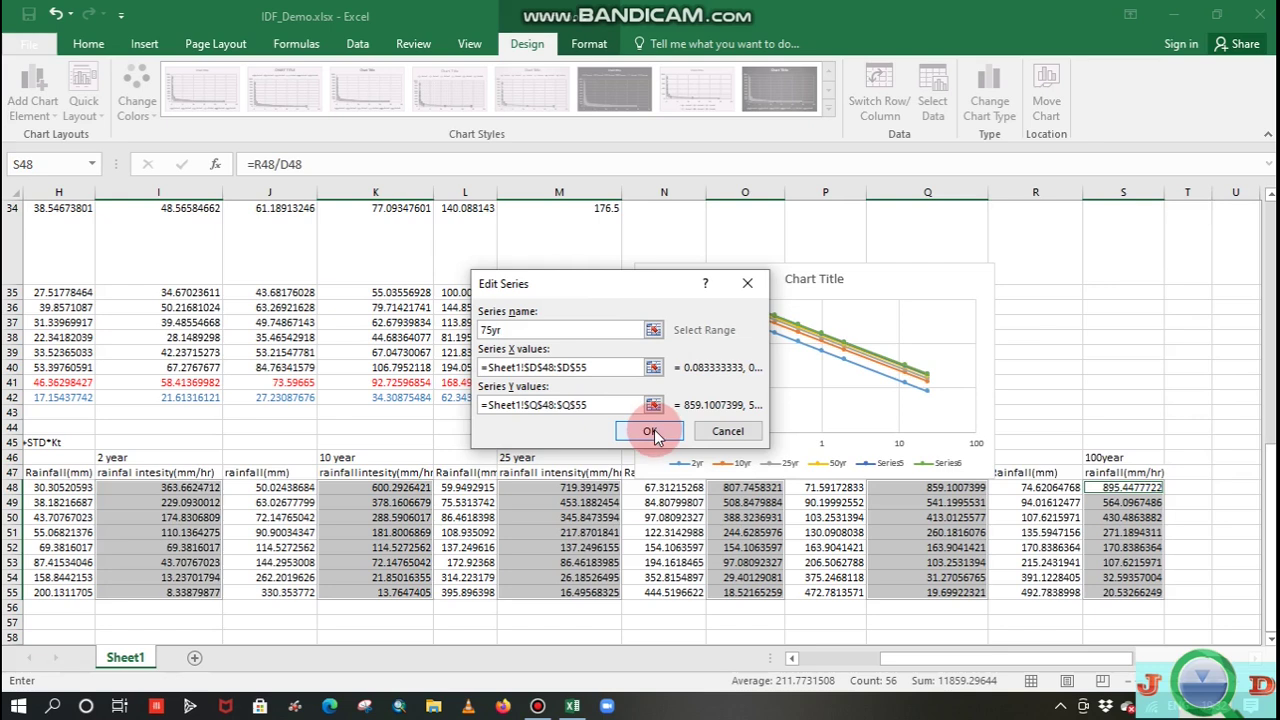
{"action": "left_click", "coordinate": [745, 421]}
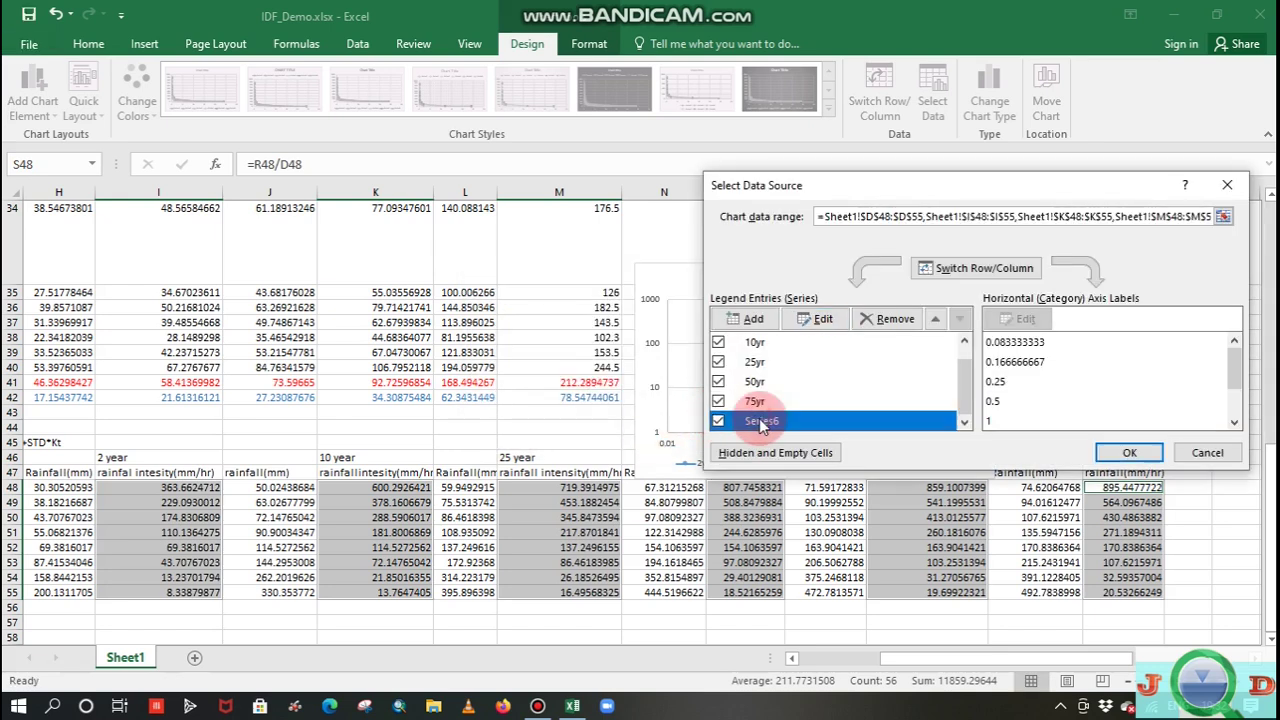
{"action": "left_click", "coordinate": [820, 320]}
{"action": "left_click", "coordinate": [579, 364]}
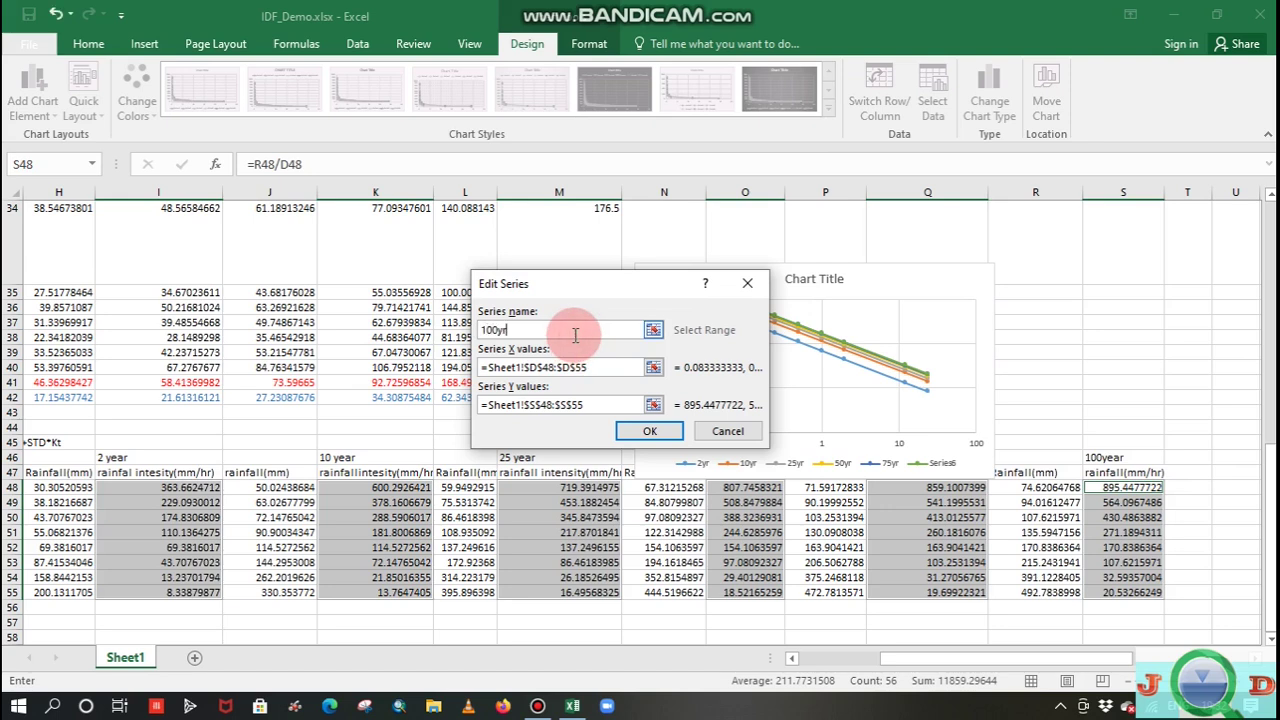
{"action": "left_click", "coordinate": [648, 431]}
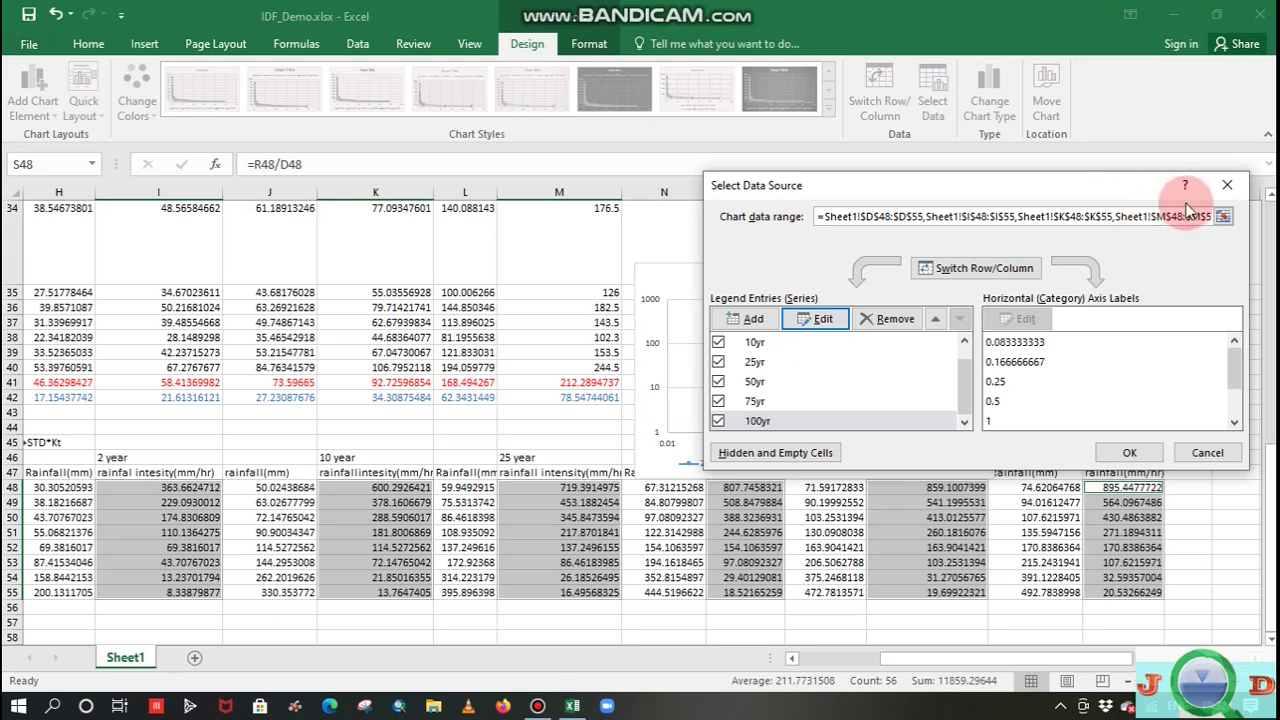
{"action": "left_click", "coordinate": [1143, 450]}
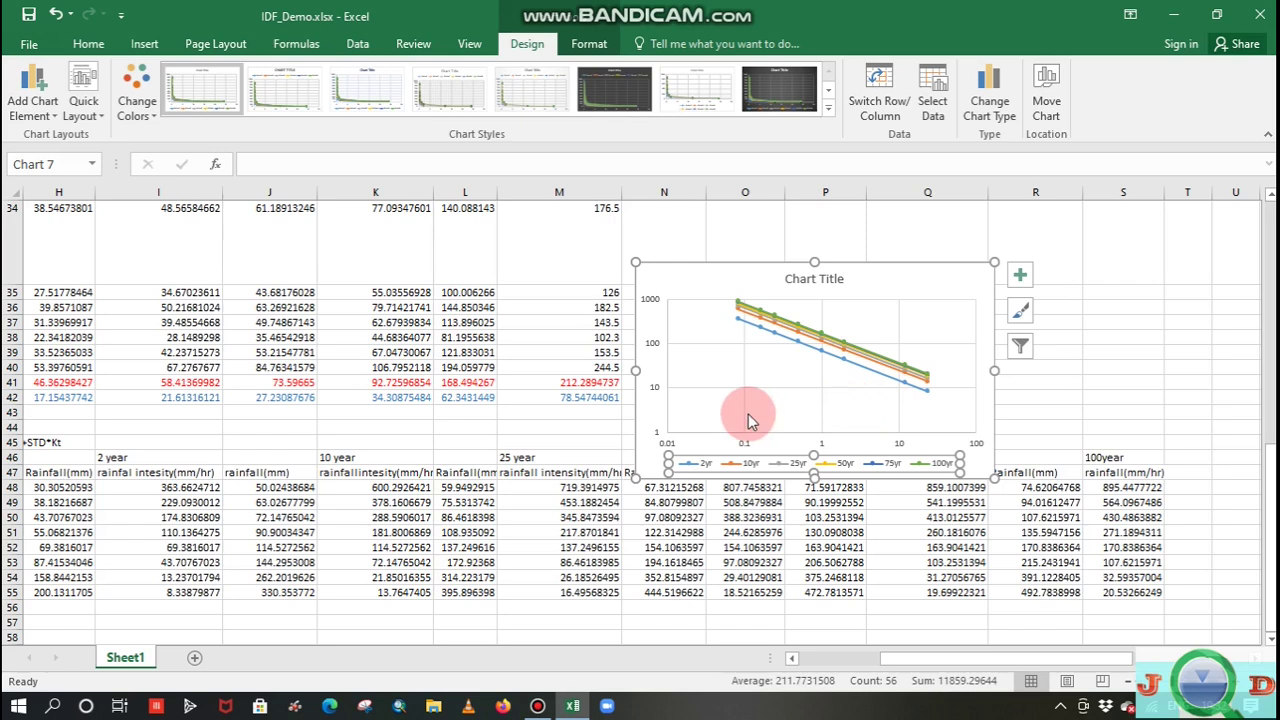
- Replace the placeholder chart title with 'IDF curve'
{"action": "left_click", "coordinate": [822, 279]}
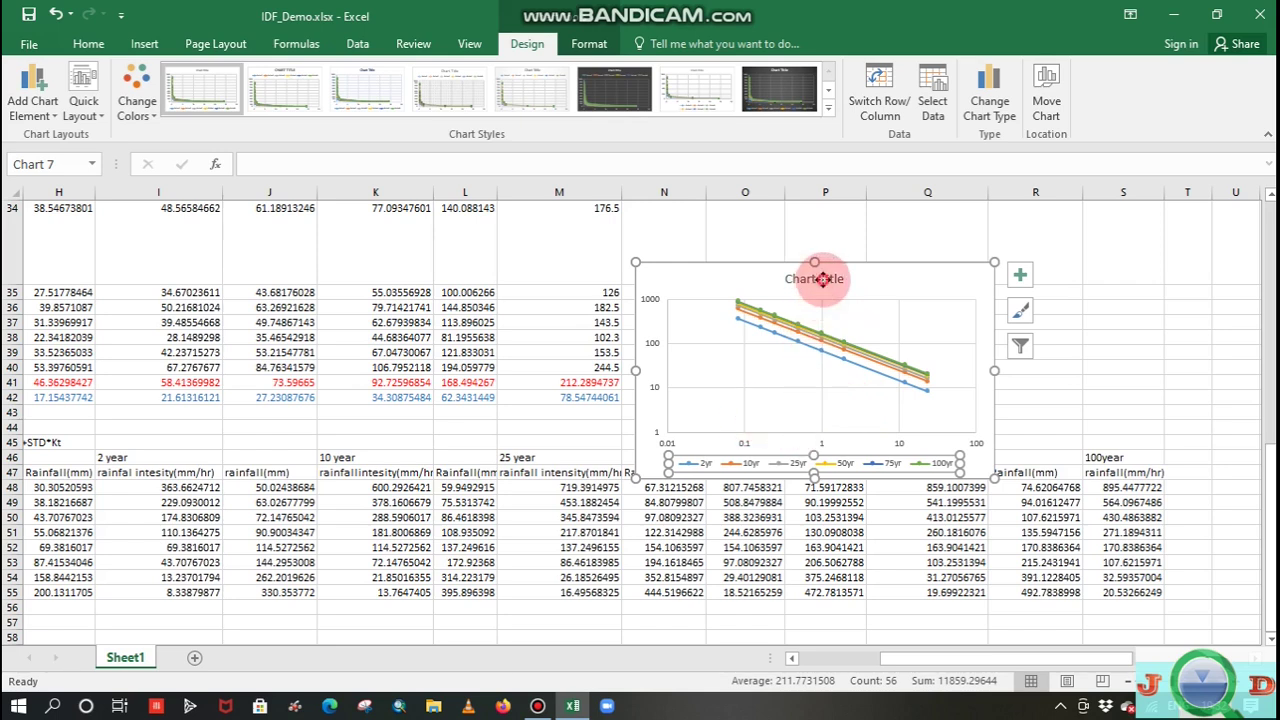
{"action": "left_click", "coordinate": [843, 279]}
{"action": "left_click", "coordinate": [845, 279]}
{"action": "left_click_drag", "start_coordinate": [843, 279], "coordinate": [787, 283]}
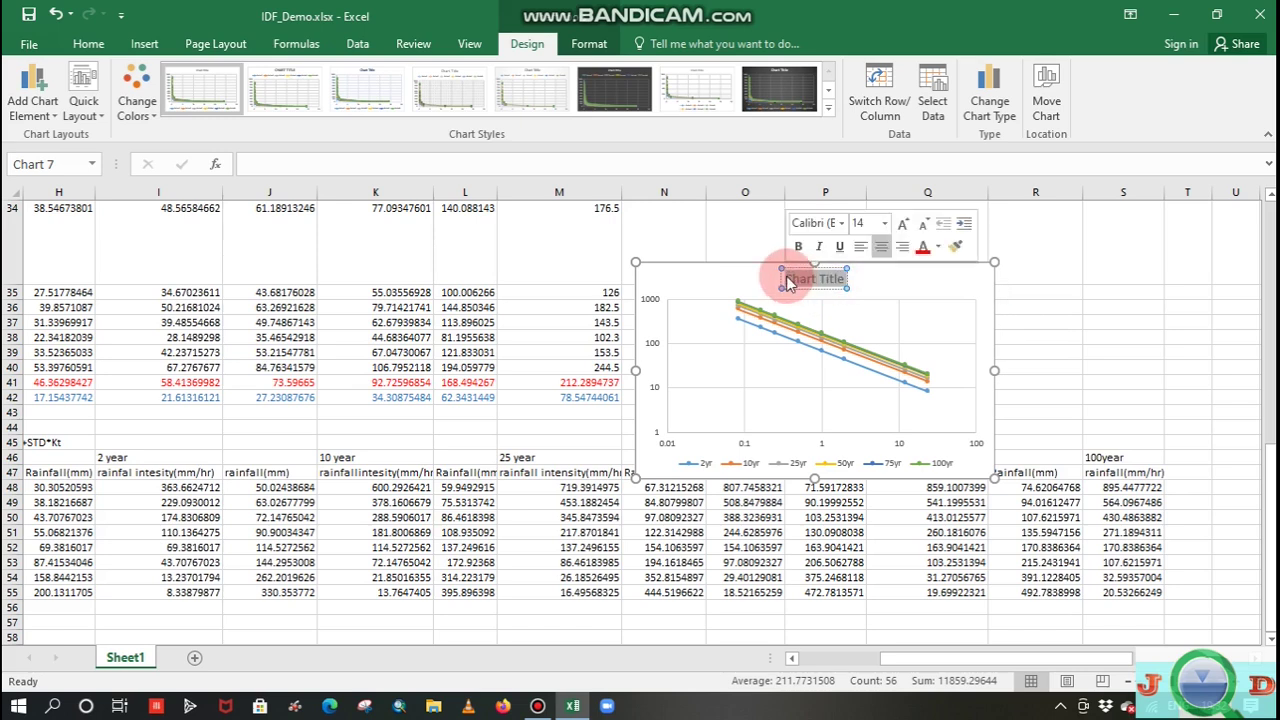
{"action": "key", "text": "Caps_Lock"}
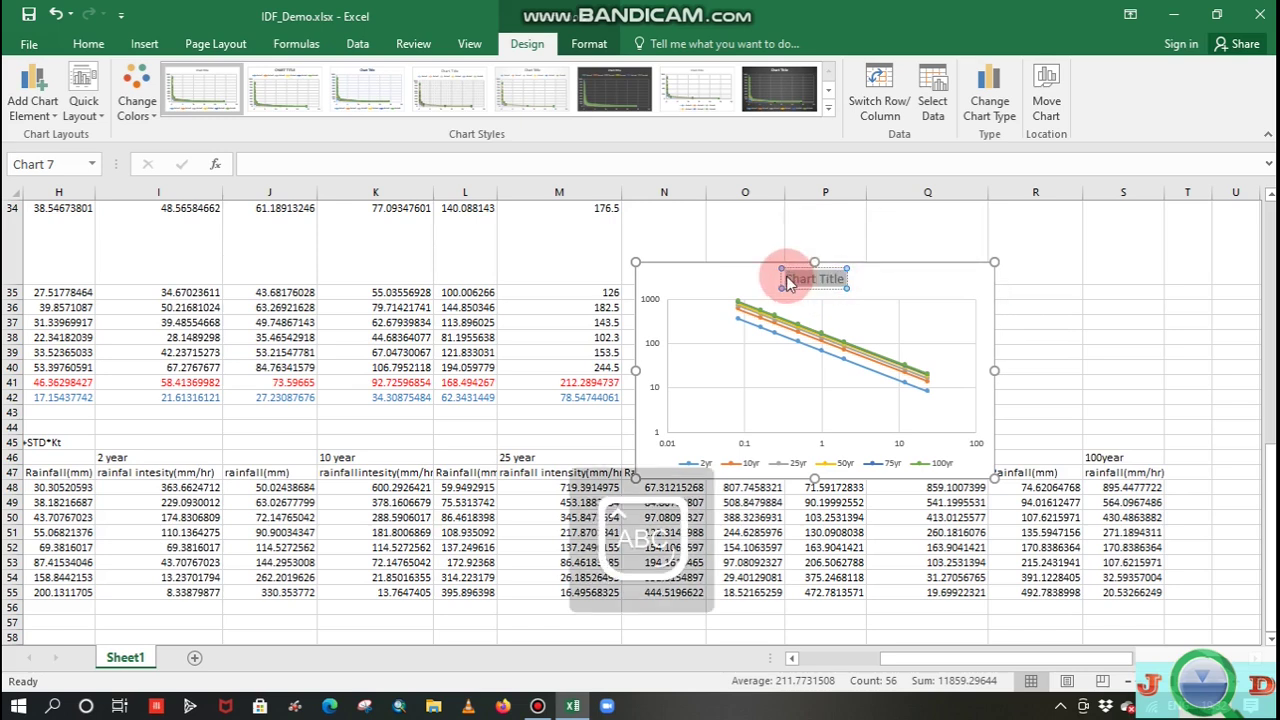
{"action": "type", "text": "IDF"}
{"action": "key", "text": "Caps_Lock"}
{"action": "type", "text": "cu"}
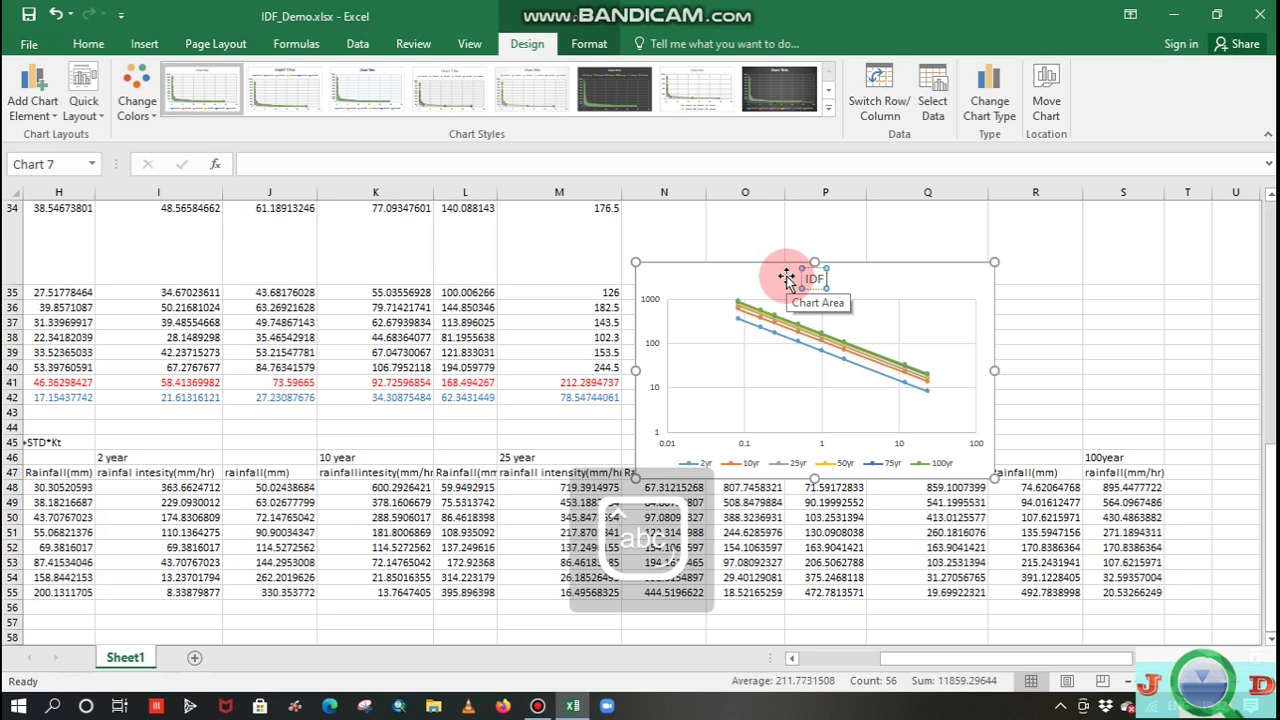
{"action": "type", "text": "rve"}
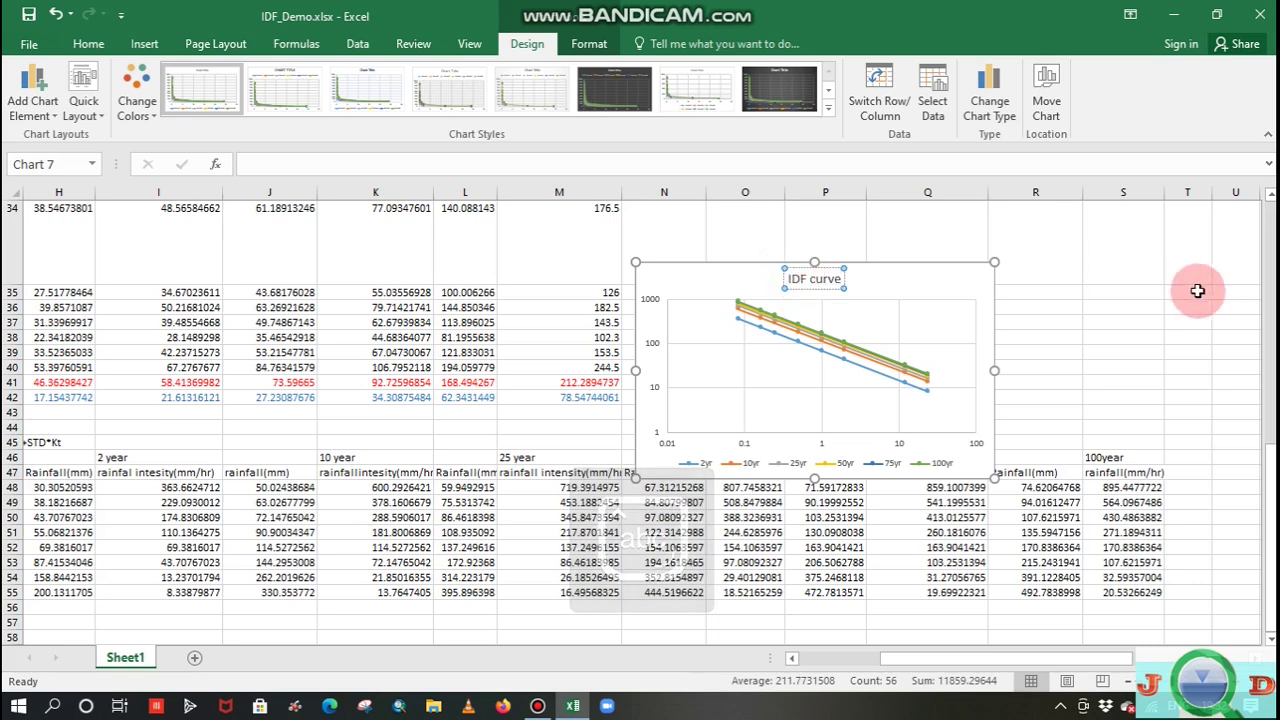
{"action": "left_click", "coordinate": [1168, 286]}
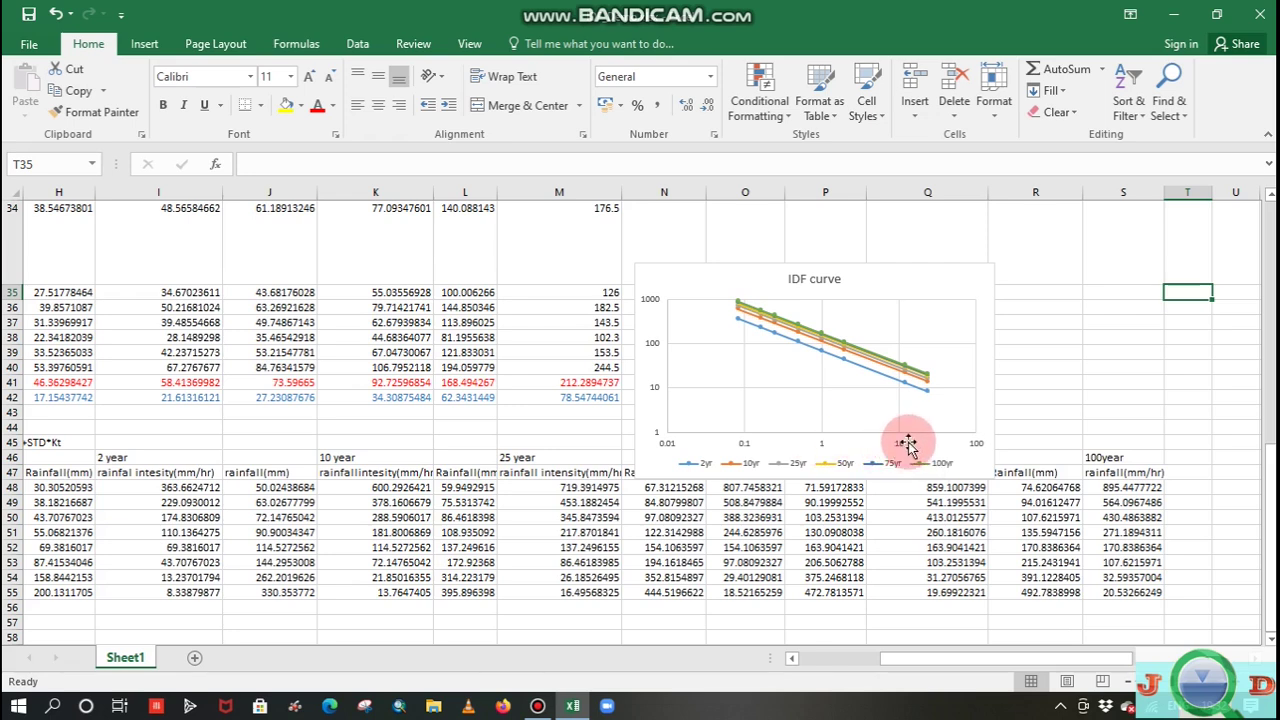
{"action": "left_click", "coordinate": [984, 278]}
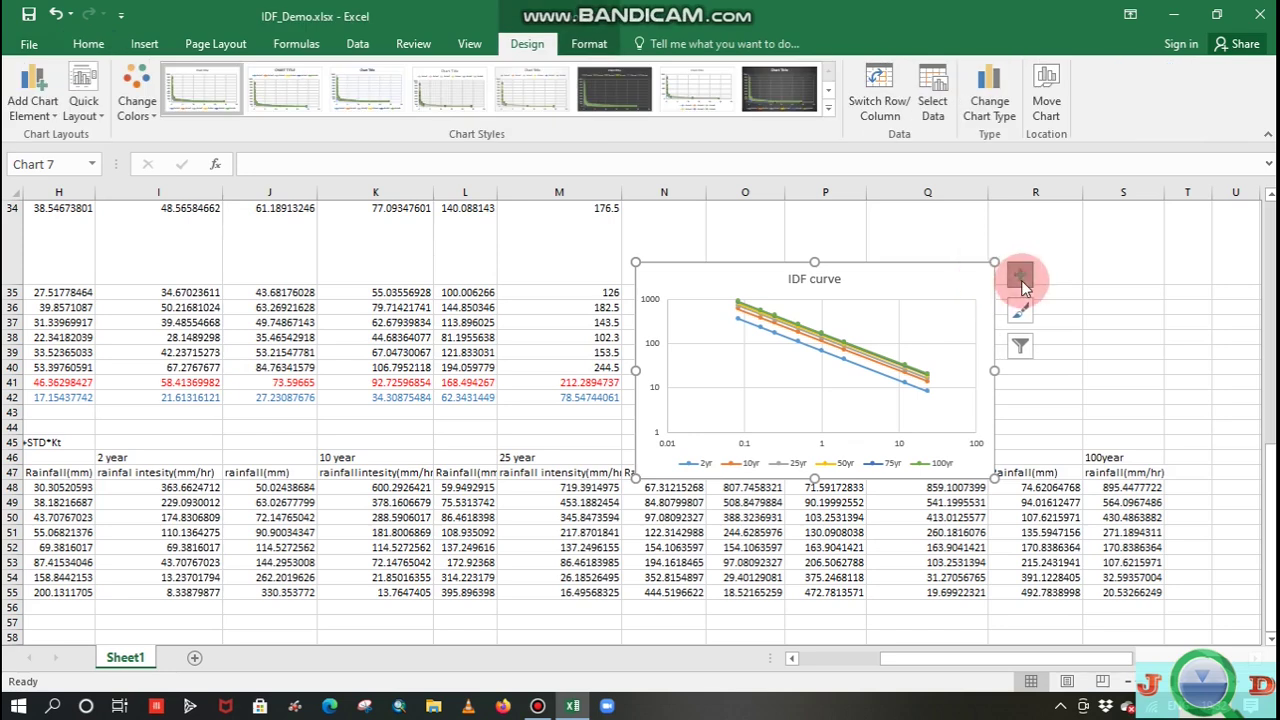
- Add axis titles and label the vertical axis 'rainfall intensity(mm/hr)'
{"action": "left_click", "coordinate": [1020, 276]}
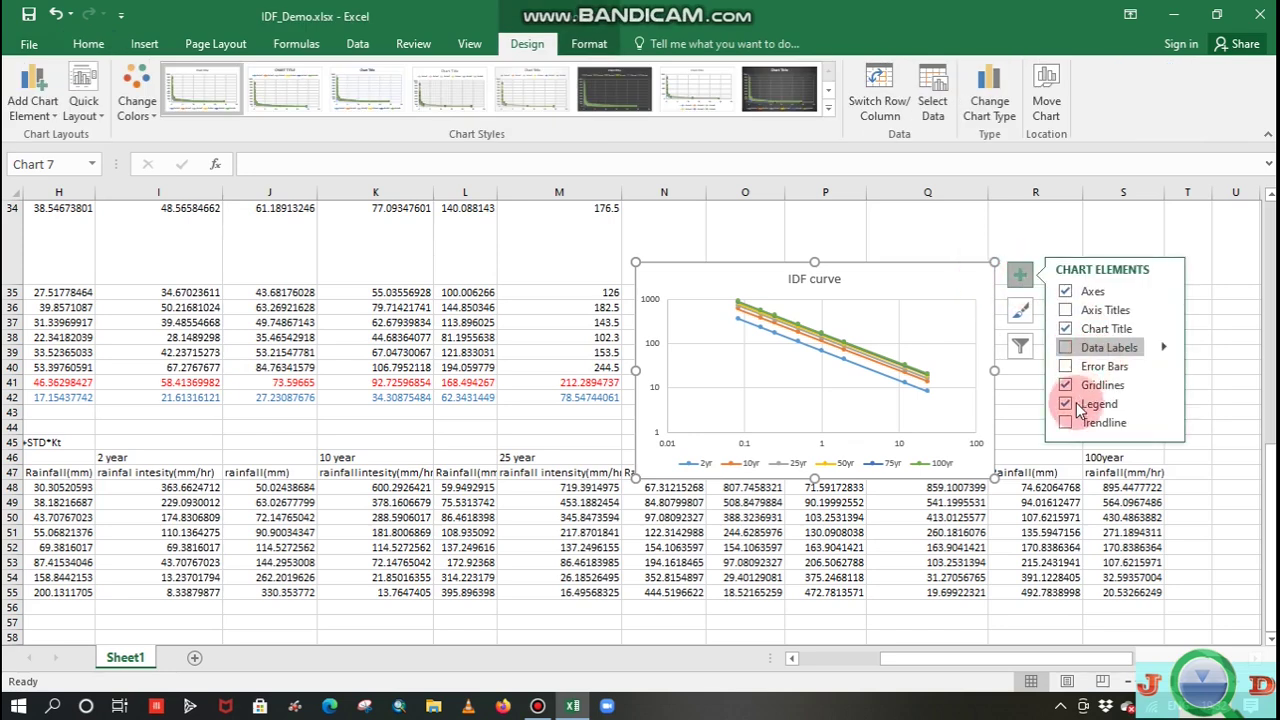
{"action": "left_click", "coordinate": [1066, 310]}
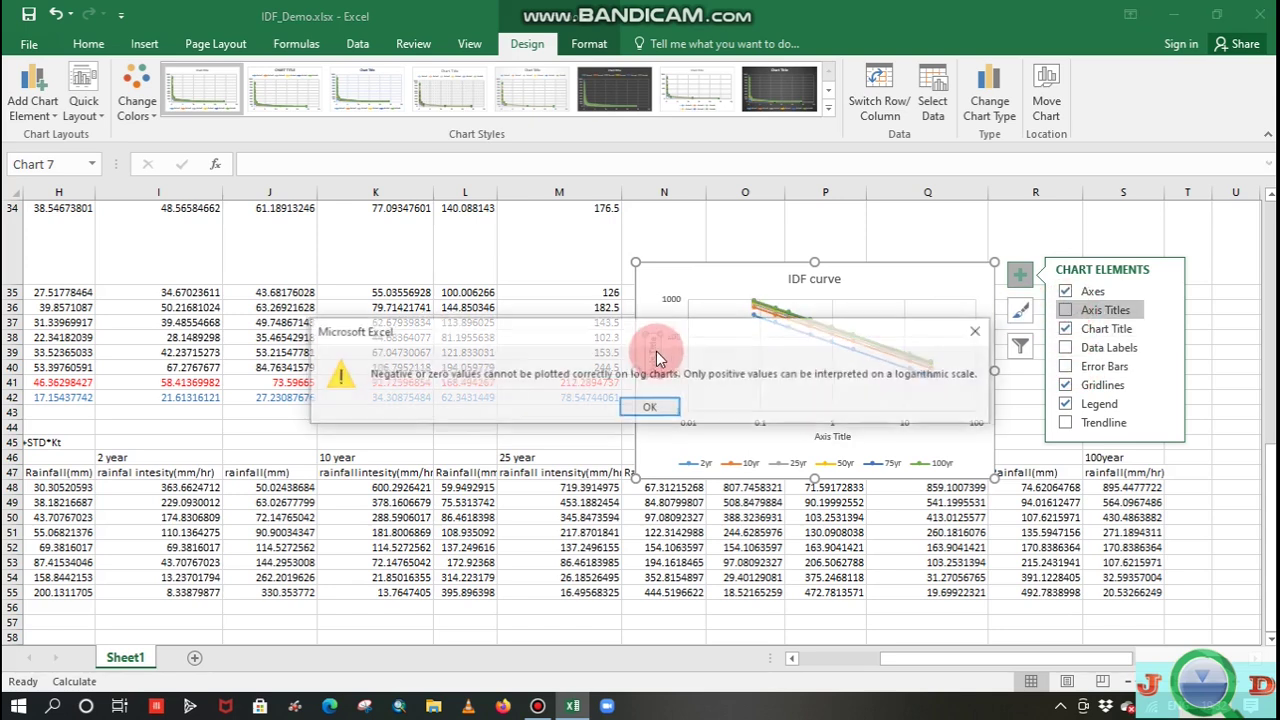
{"action": "left_click", "coordinate": [981, 332]}
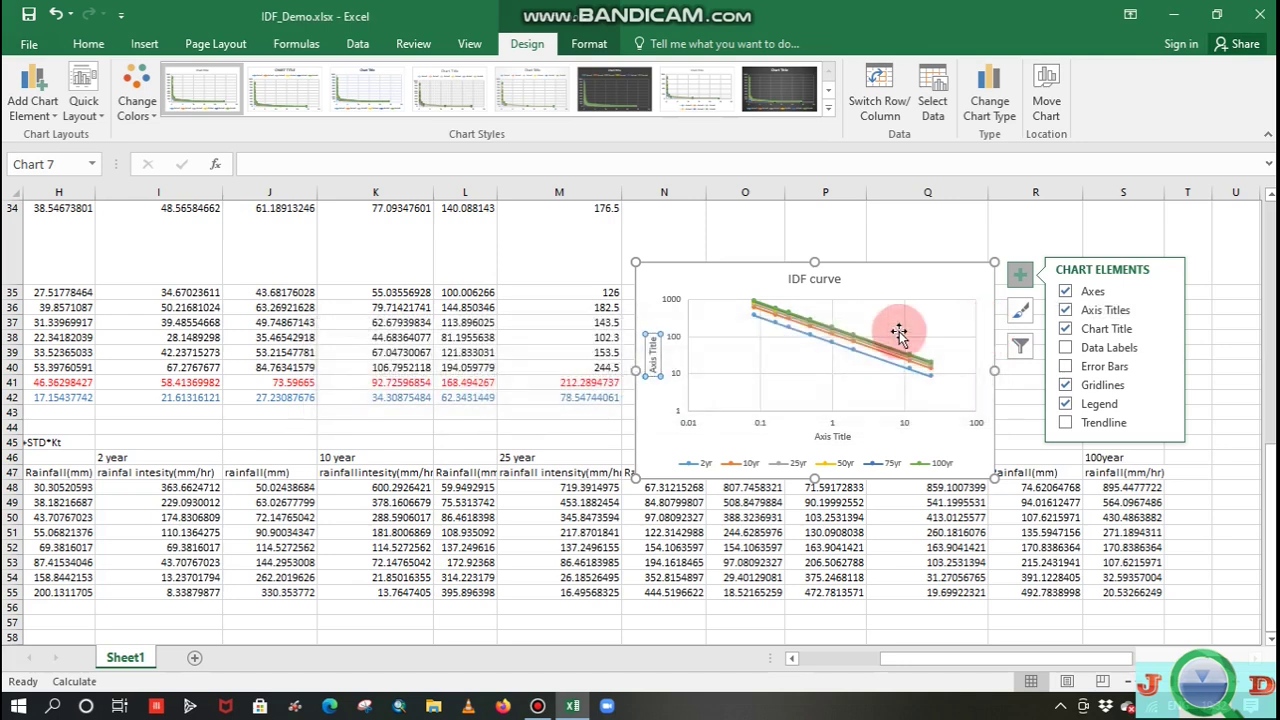
{"action": "double_click", "coordinate": [655, 337]}
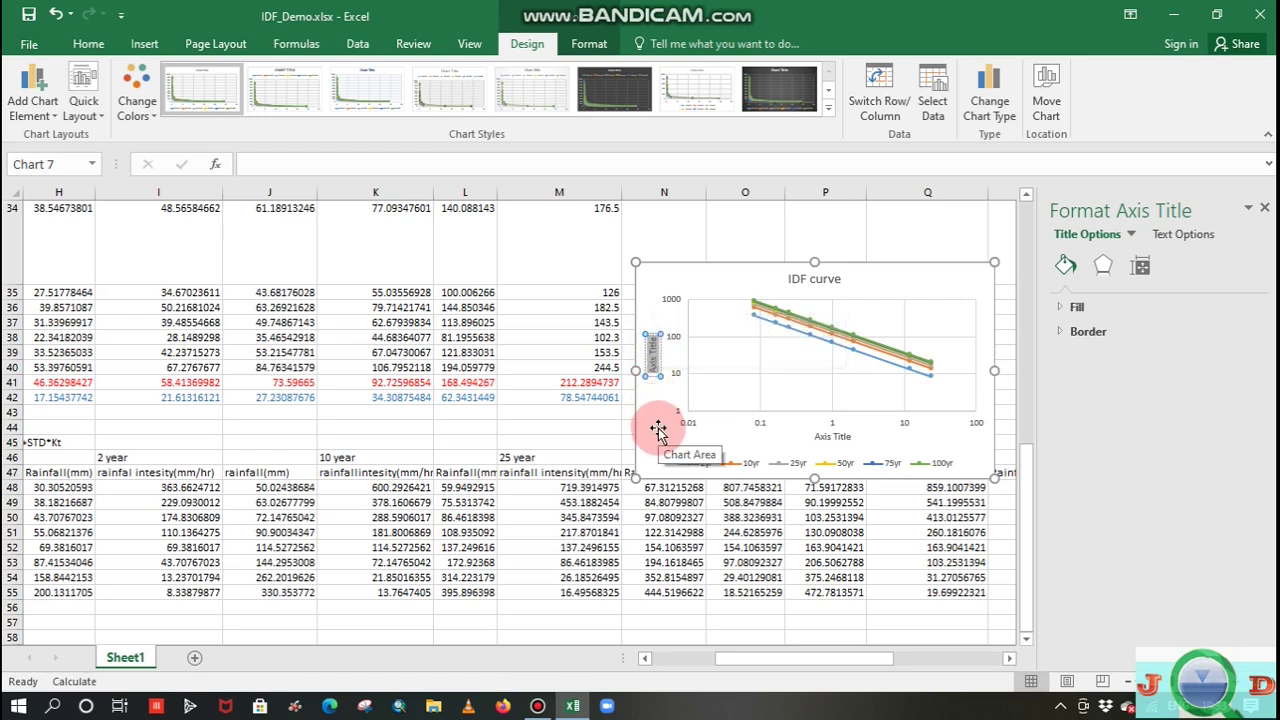
{"action": "key", "text": "Delete"}
{"action": "type", "text": "rainfall intens"}
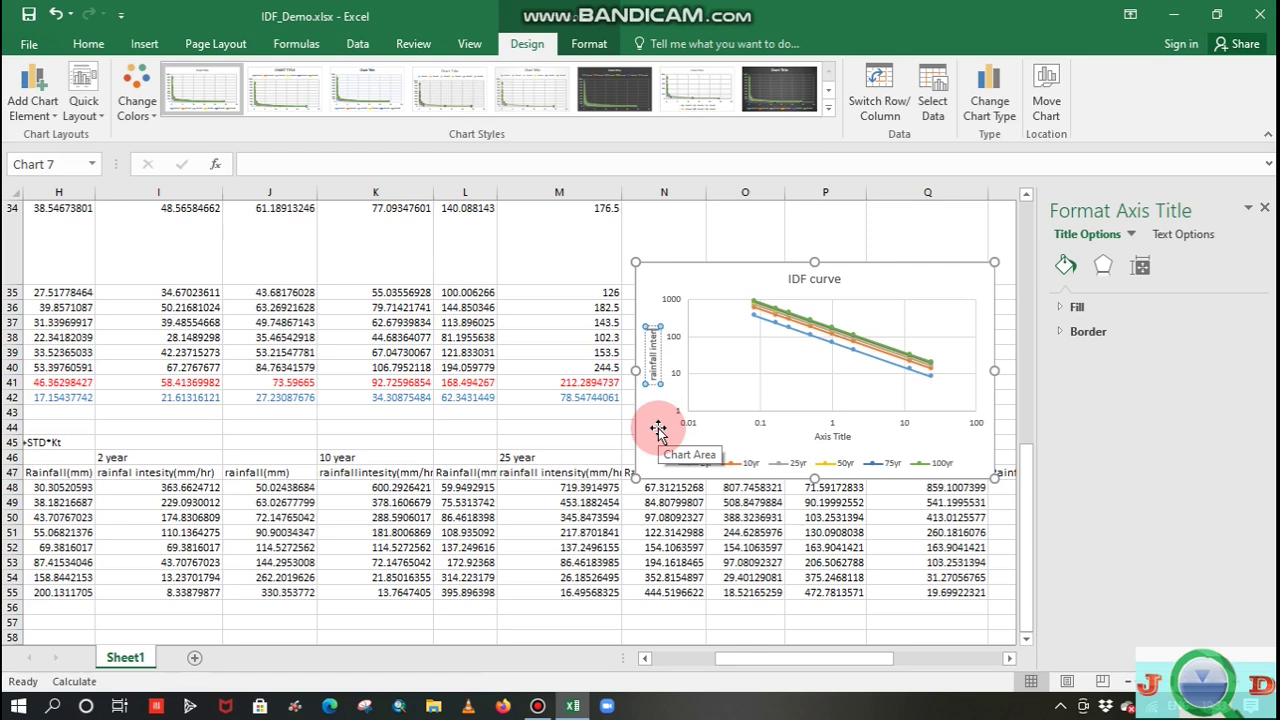
{"action": "type", "text": "ity(mm"}
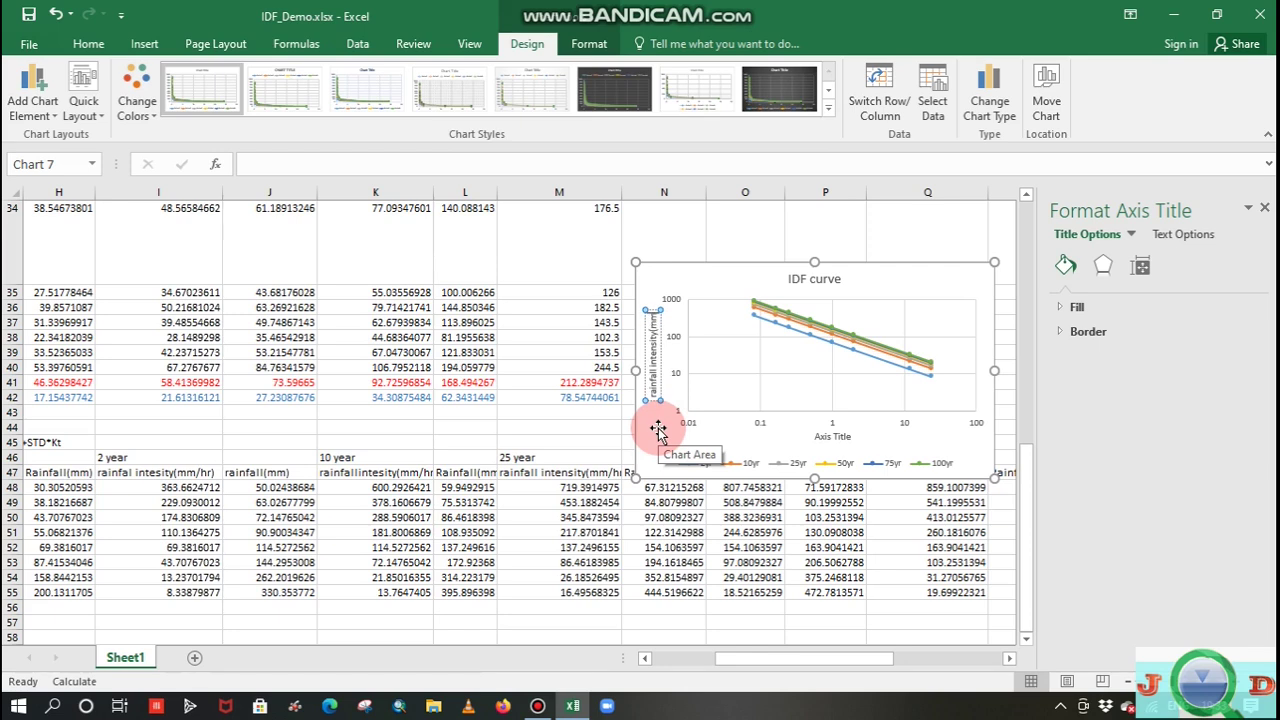
{"action": "type", "text": "/hr"}
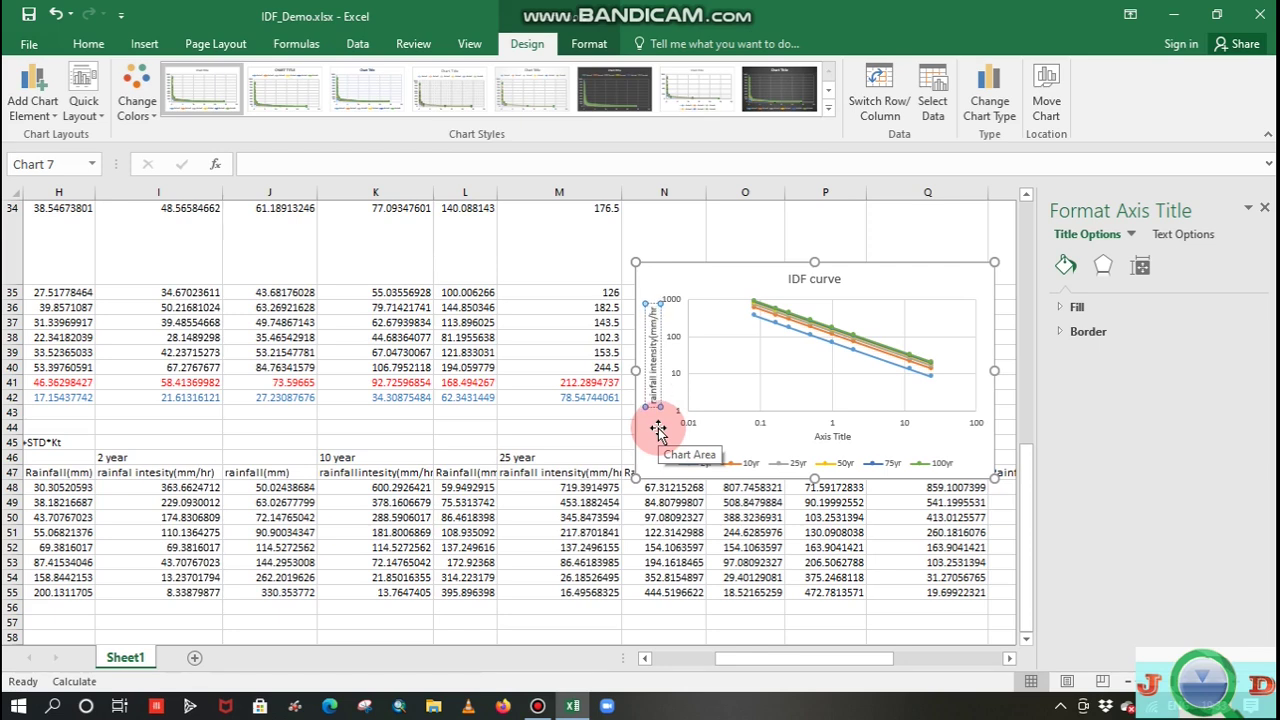
{"action": "type", "text": ")"}
- Change the horizontal axis title placeholder to 'time (hours)'
{"action": "left_click", "coordinate": [841, 438]}
{"action": "left_click_drag", "start_coordinate": [850, 434], "coordinate": [820, 431]}
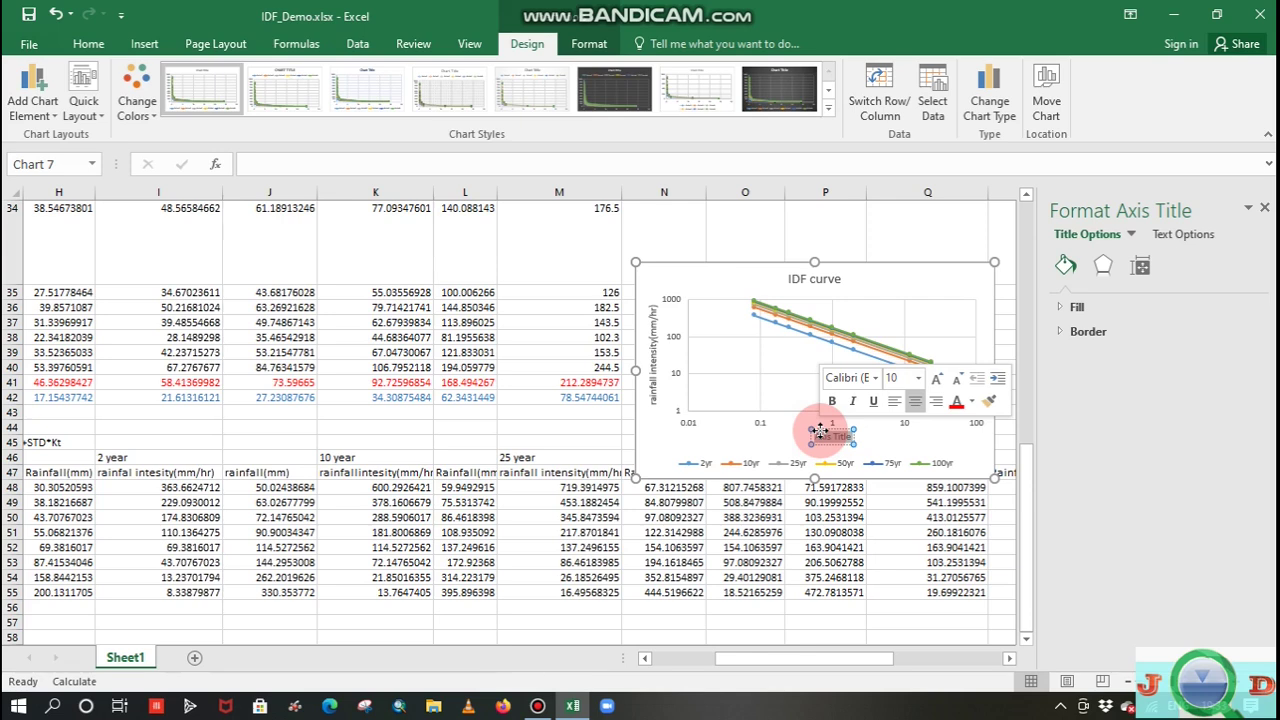
{"action": "type", "text": "me (hours"}
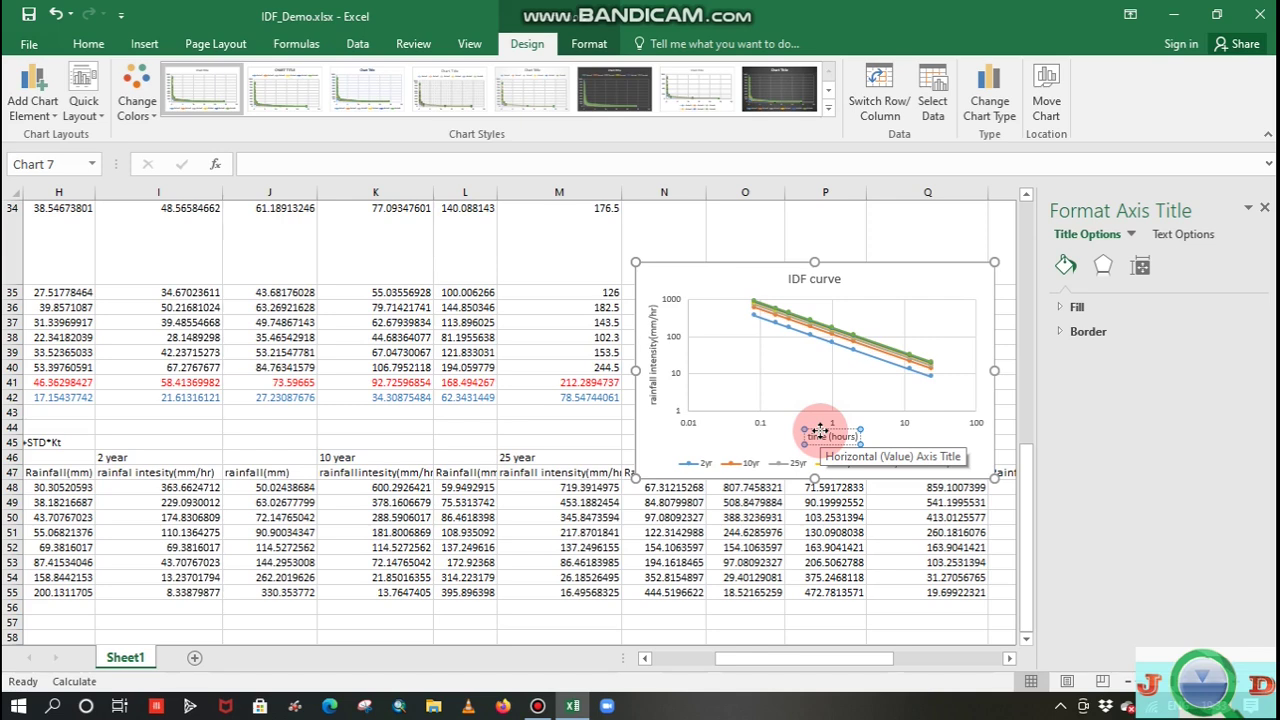
{"action": "left_click", "coordinate": [1002, 415]}
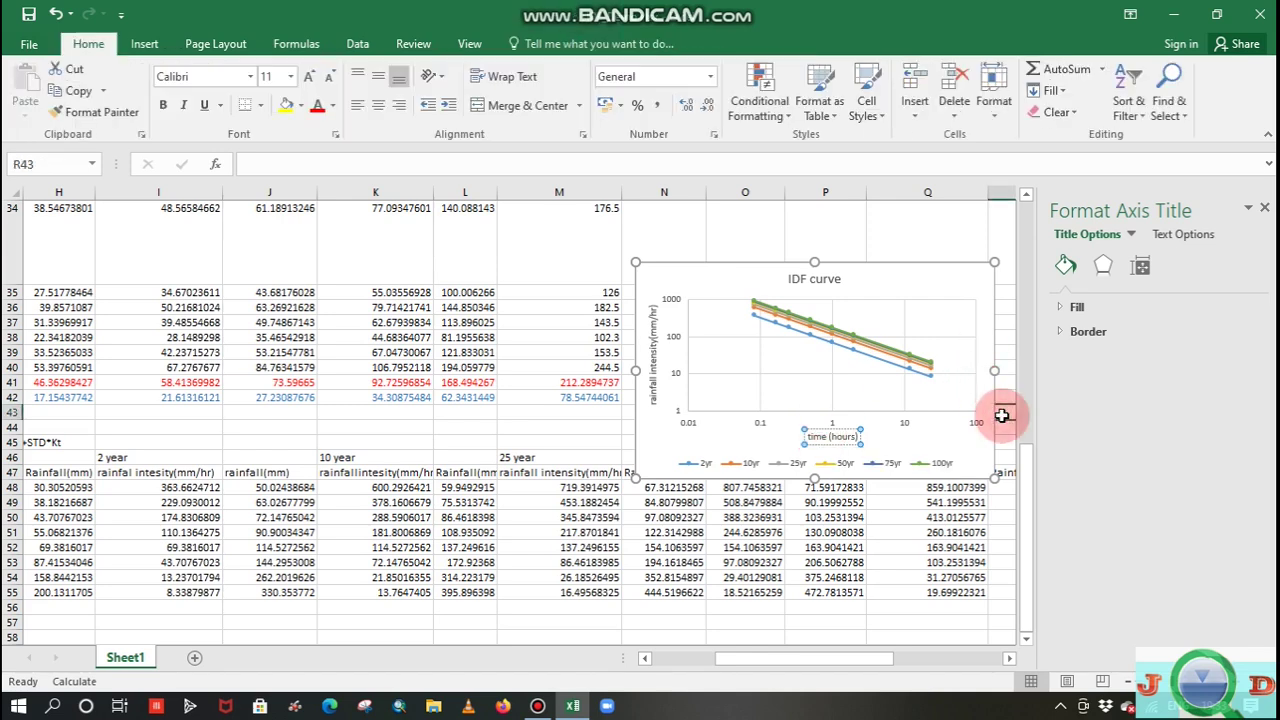
- Enlarge the chart toward the left and move it lower on the sheet
{"action": "left_click", "coordinate": [1265, 208]}
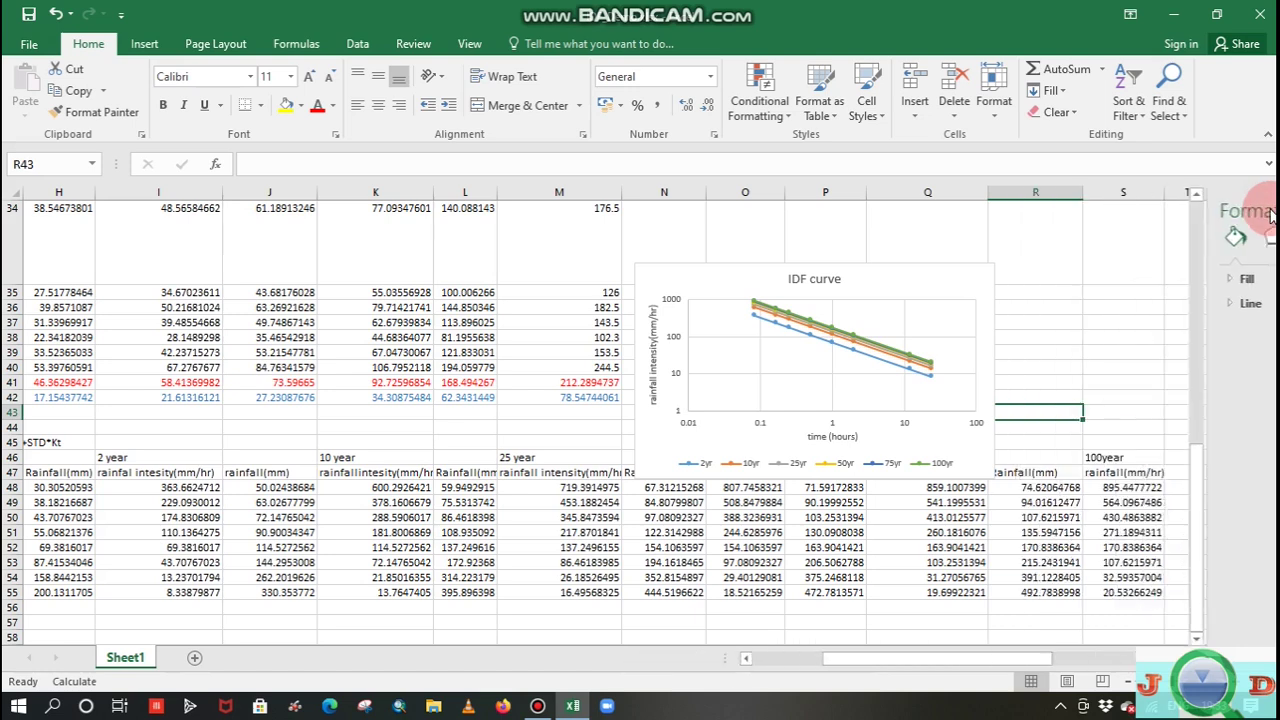
{"action": "left_click", "coordinate": [914, 277]}
{"action": "left_click_drag", "start_coordinate": [783, 277], "coordinate": [500, 208]}
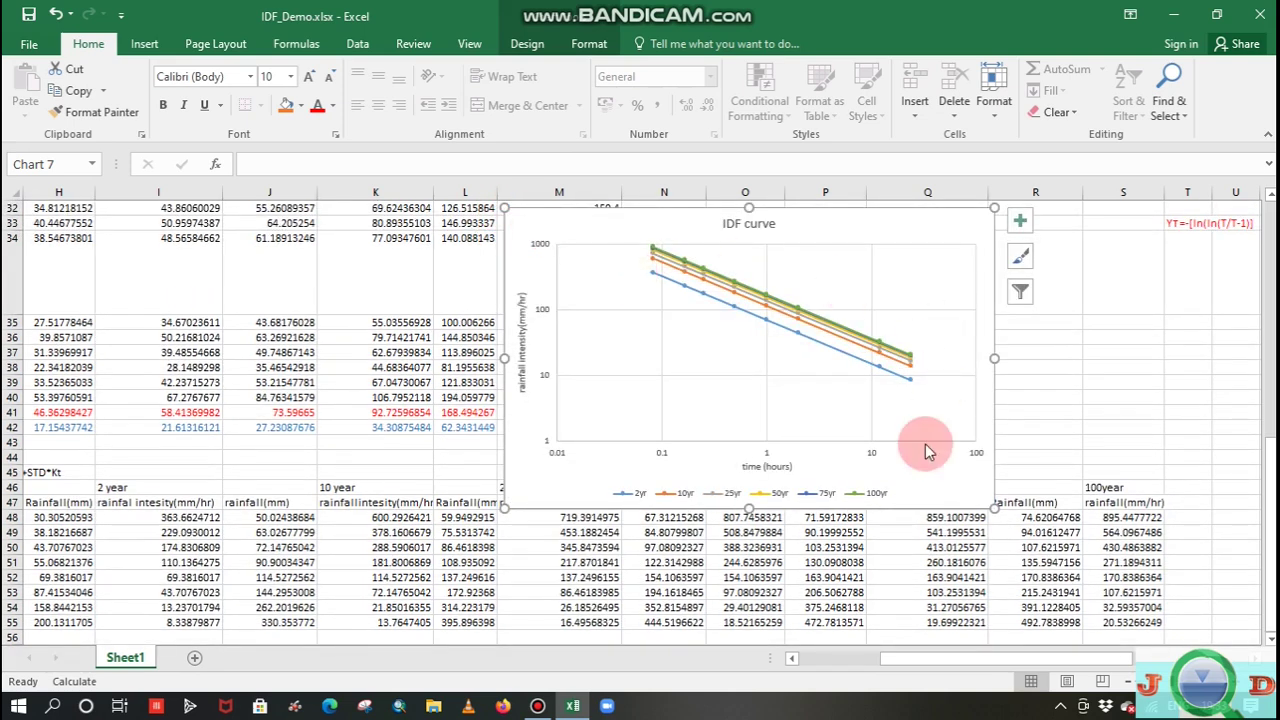
{"action": "left_click_drag", "start_coordinate": [917, 486], "coordinate": [920, 560]}
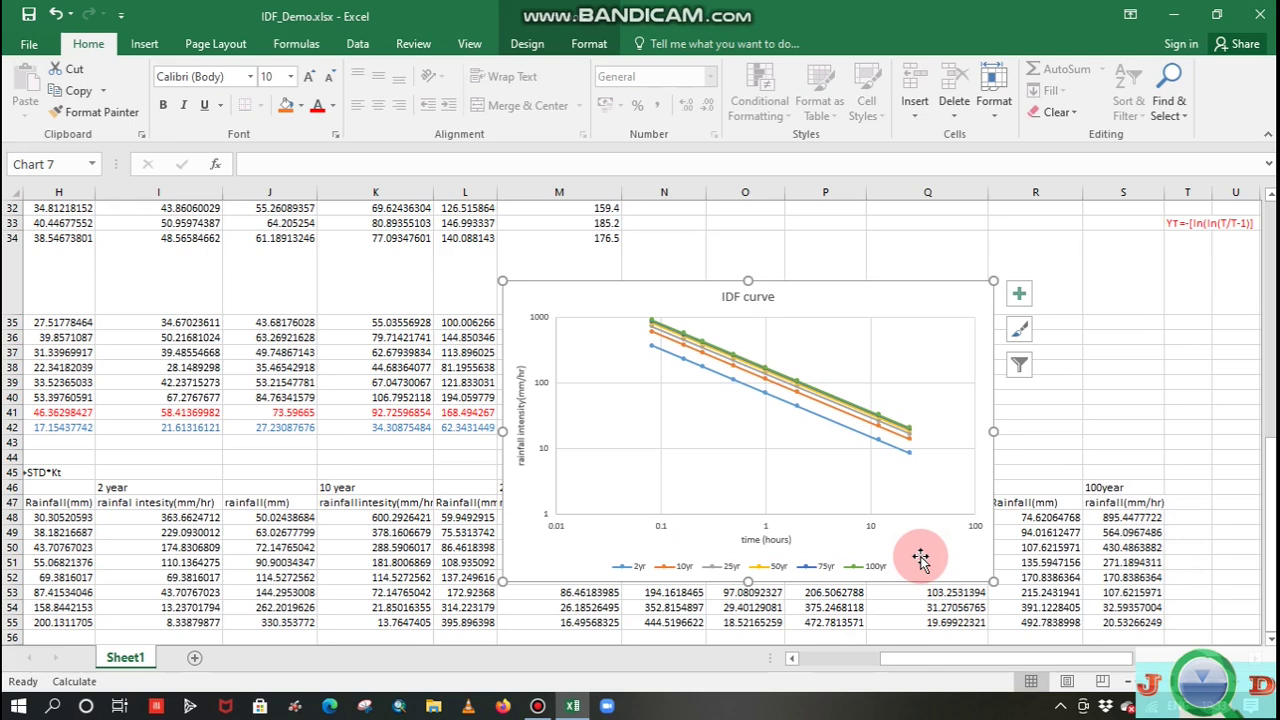
- Drag the legend up inside the plot area
{"action": "left_click", "coordinate": [878, 568]}
{"action": "left_click_drag", "start_coordinate": [865, 557], "coordinate": [955, 460]}
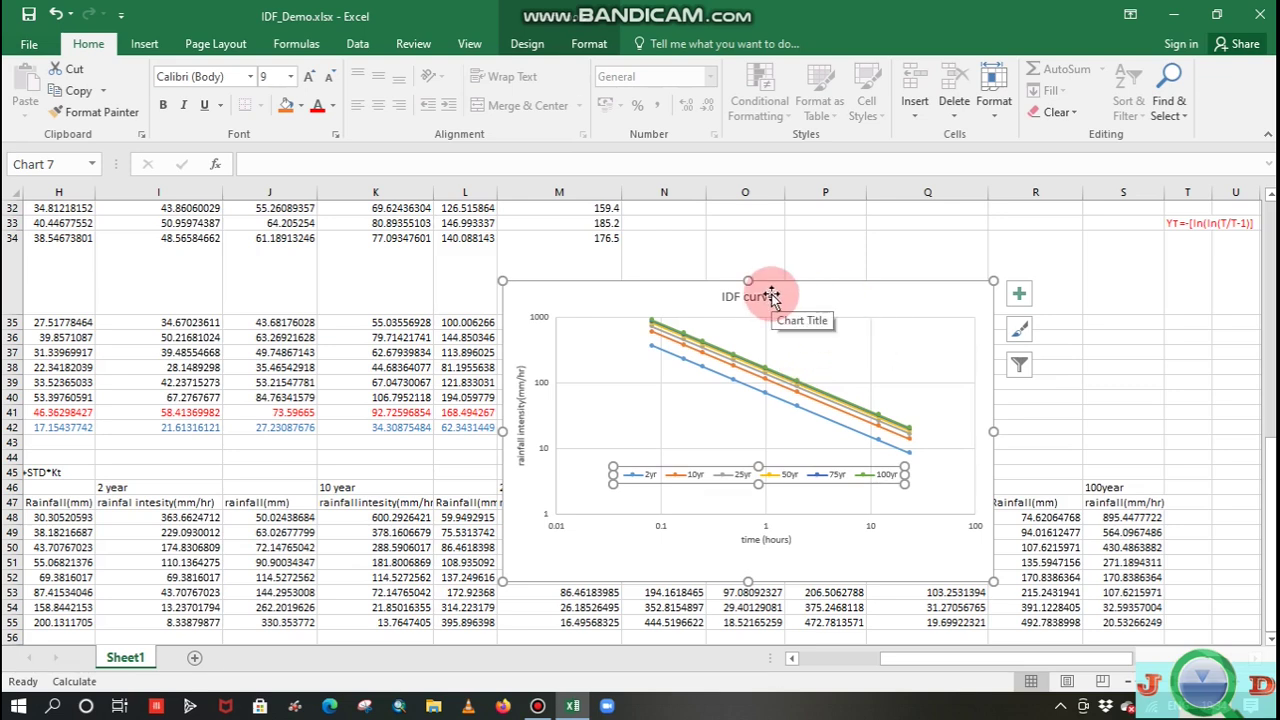
{"action": "mouse_move", "coordinate": [755, 14]}
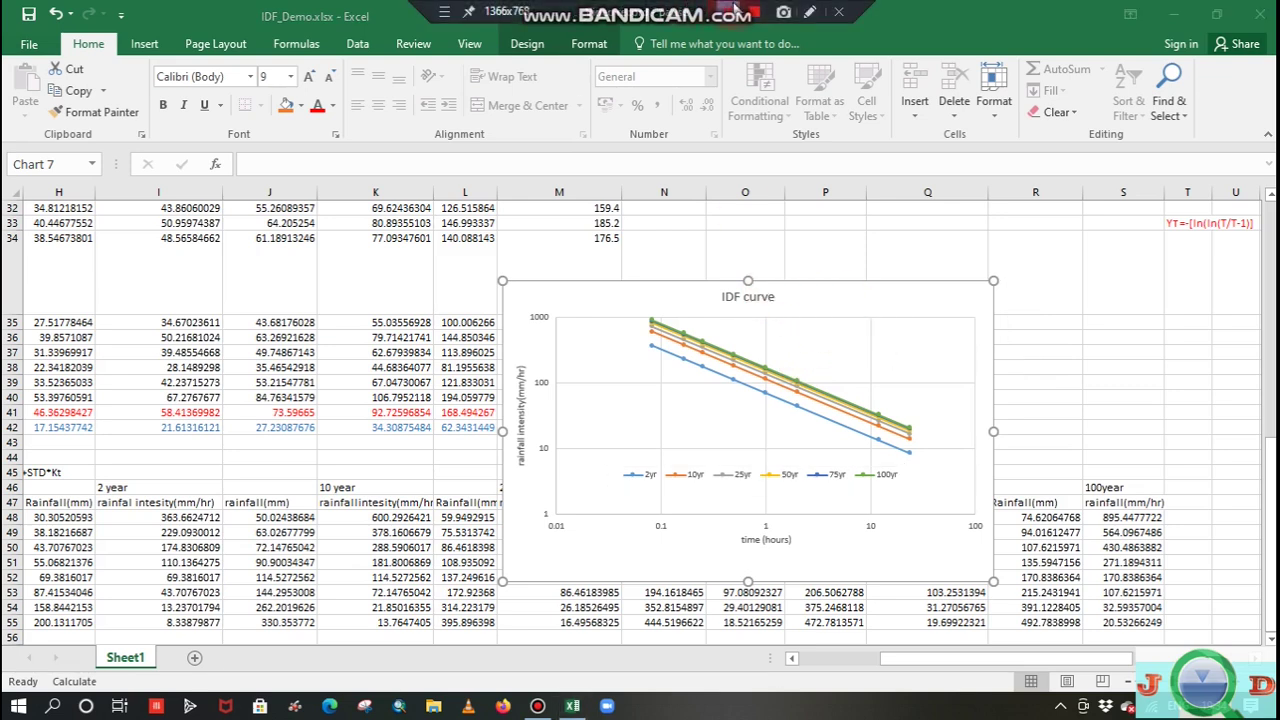